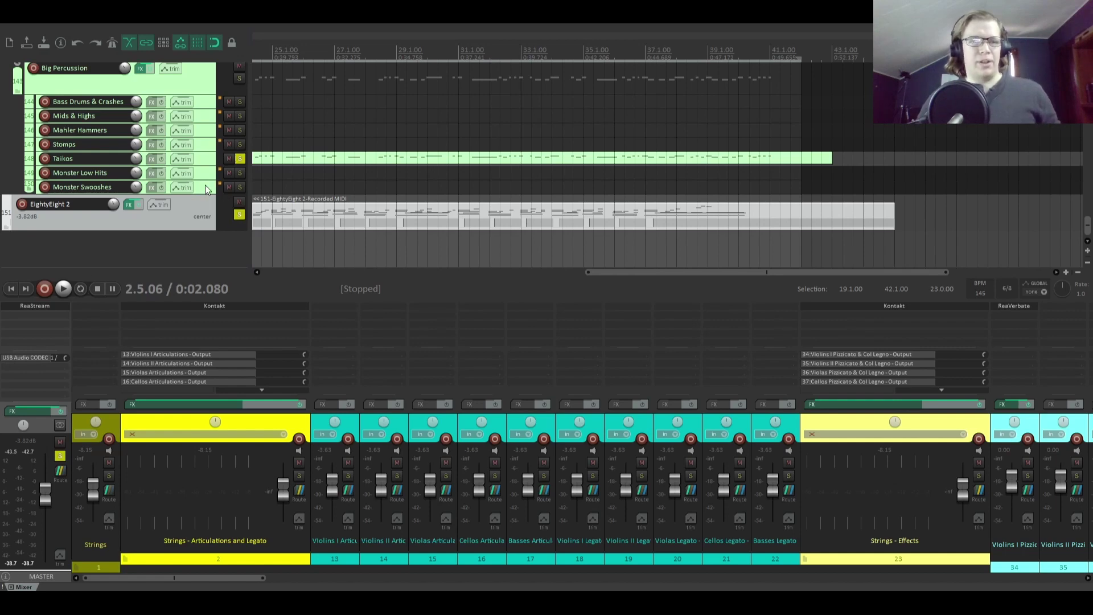
Step: Clear the solo from every soloed track in the project, including the string articulation and legato tracks
scroll(197, 202, "up", 10)
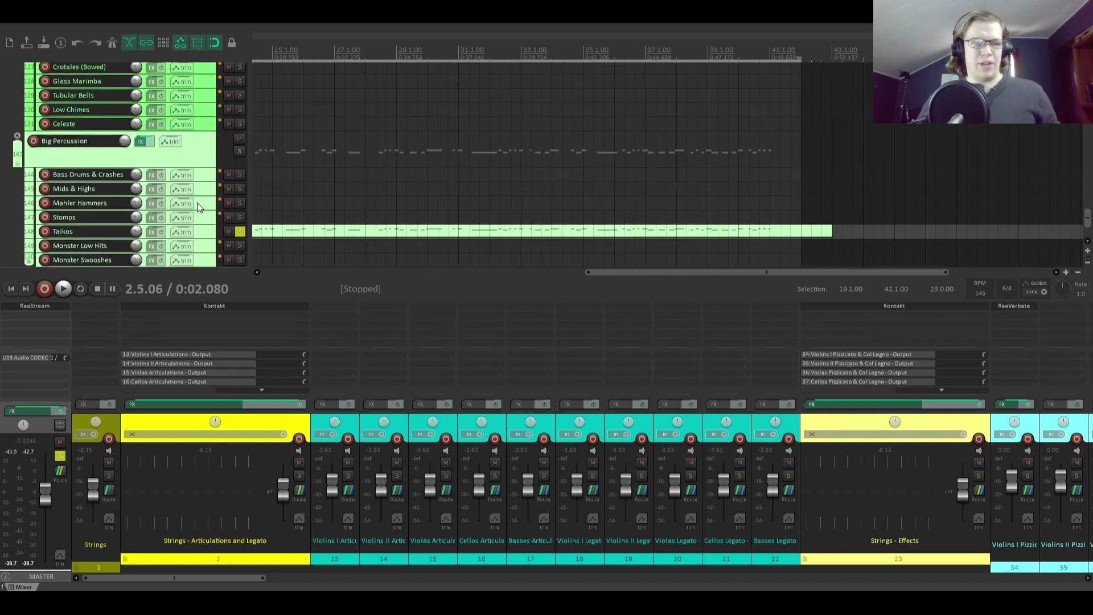
scroll(200, 203, "up", 20)
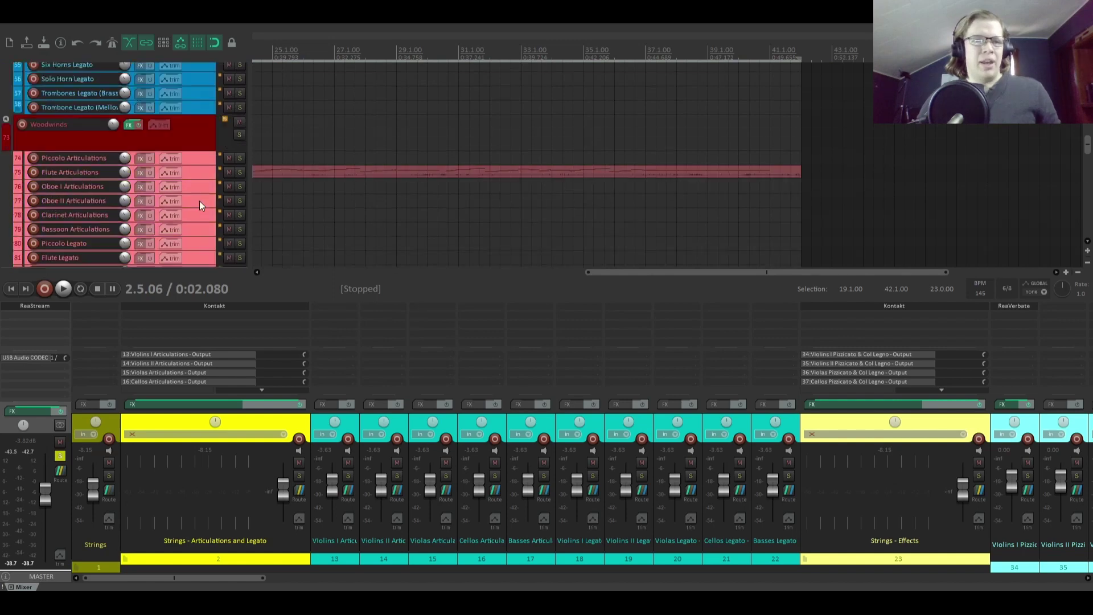
scroll(199, 201, "up", 3)
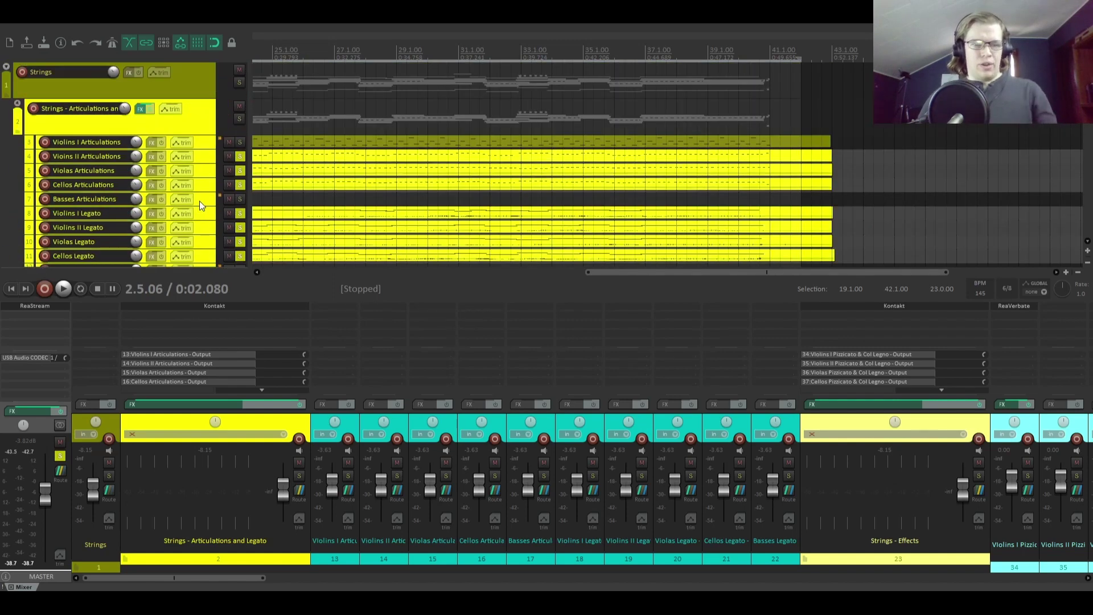
scroll(204, 152, "down", 1)
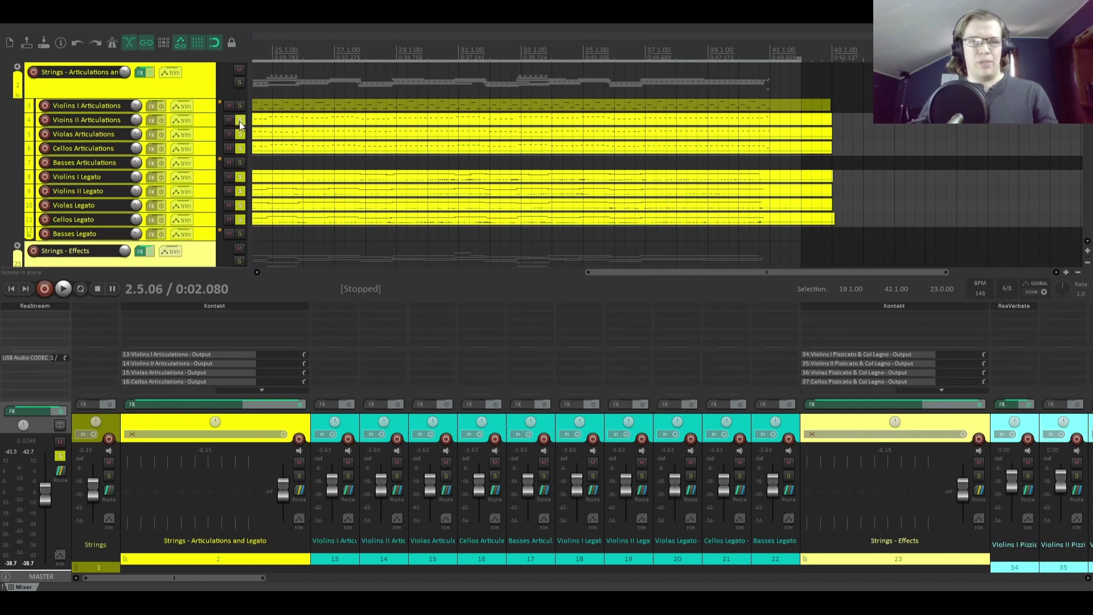
left_click(239, 121)
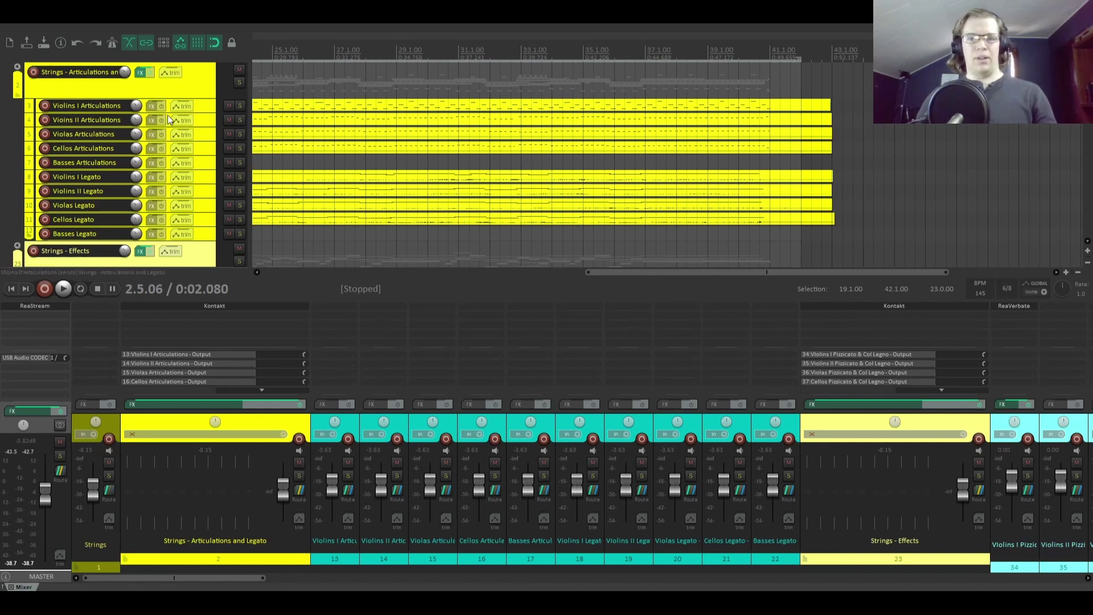
Step: Place the edit cursor at measure 4 (4.1.00) and solo the EightyEight 2 piano track
scroll(203, 87, "down", 15)
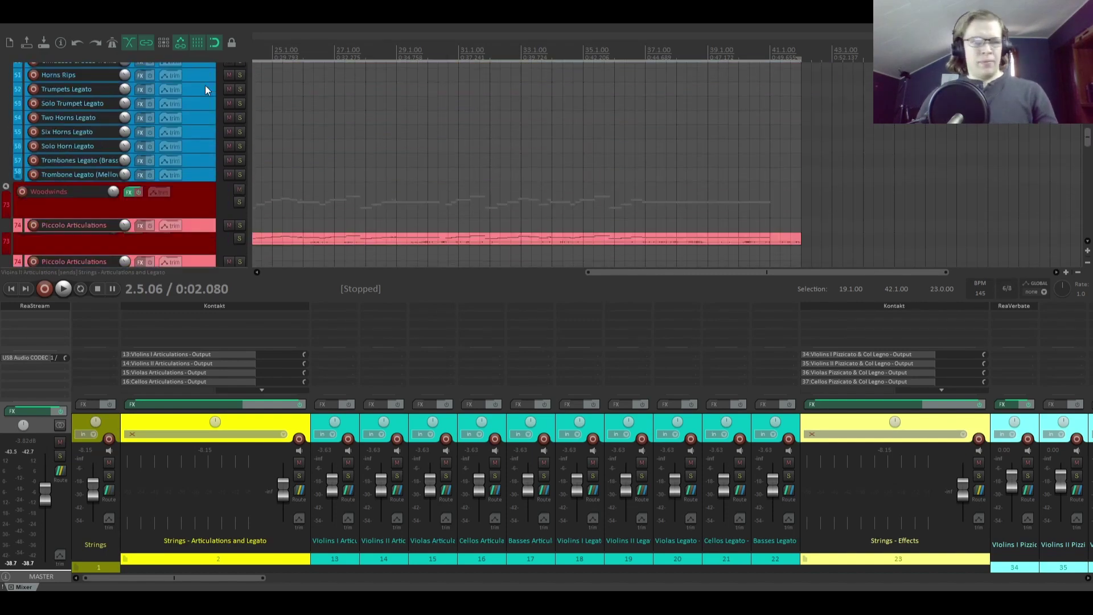
scroll(205, 85, "down", 15)
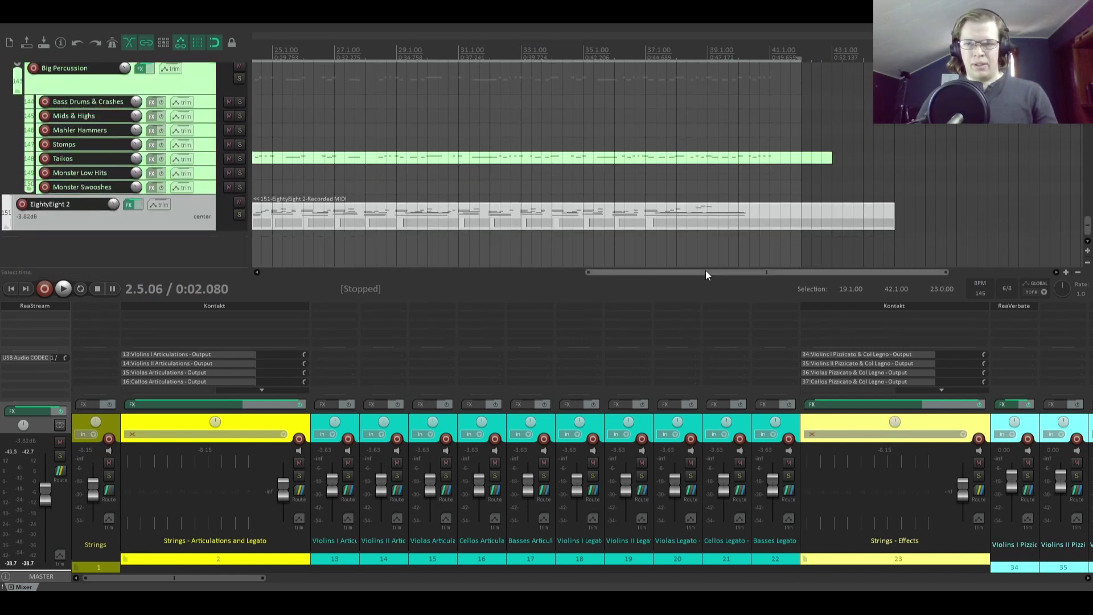
left_click_drag(709, 272, 333, 272)
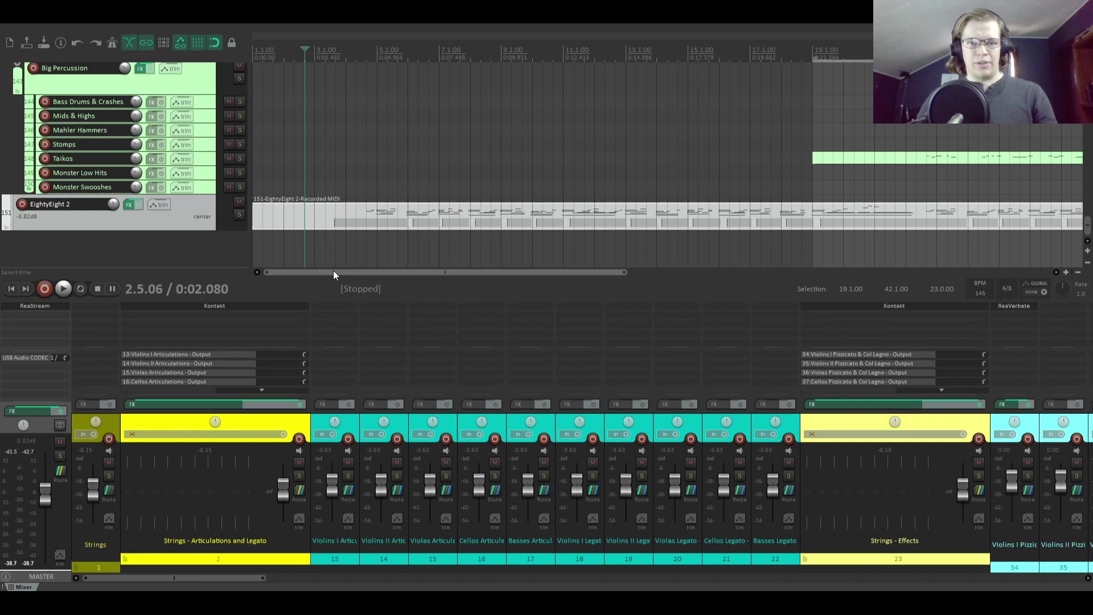
left_click(348, 183)
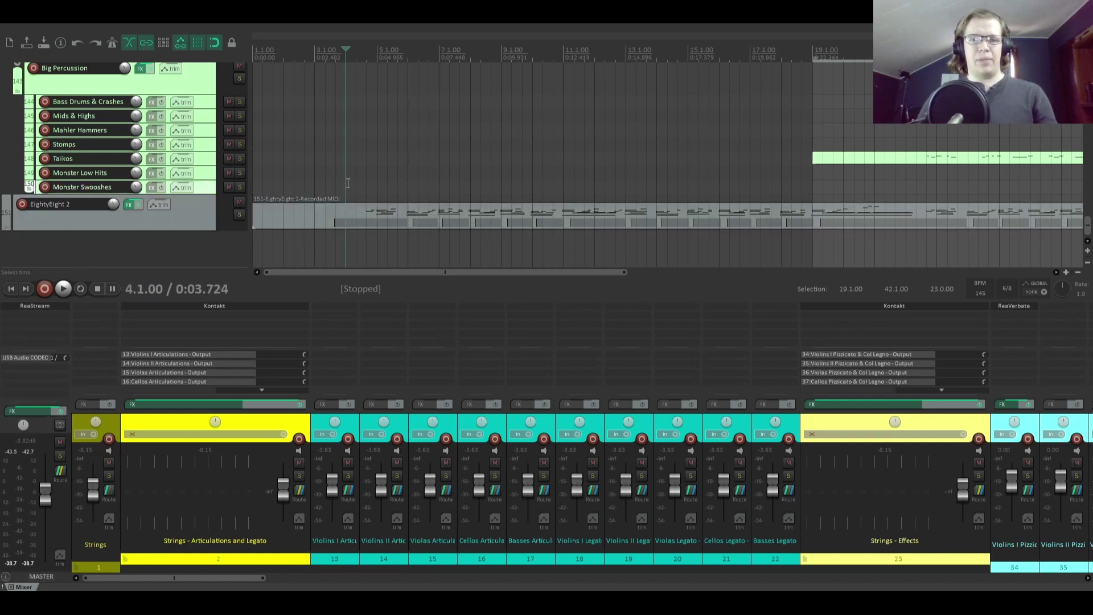
left_click(238, 214)
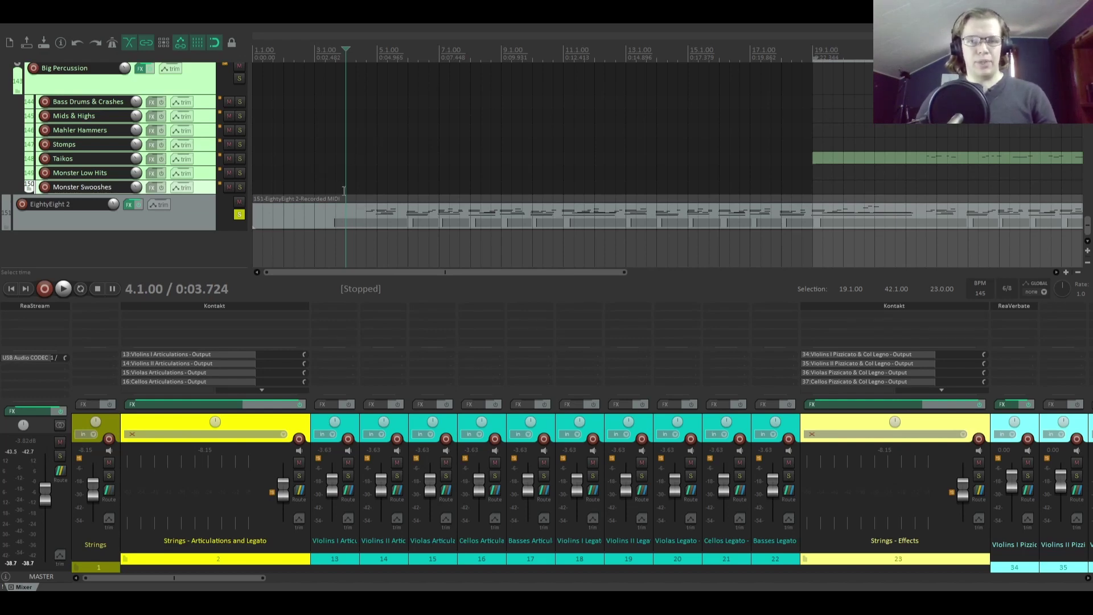
Step: Play the soloed EightyEight 2 recording from measure 4 three times, selecting its MIDI item after the first playback
key("space")
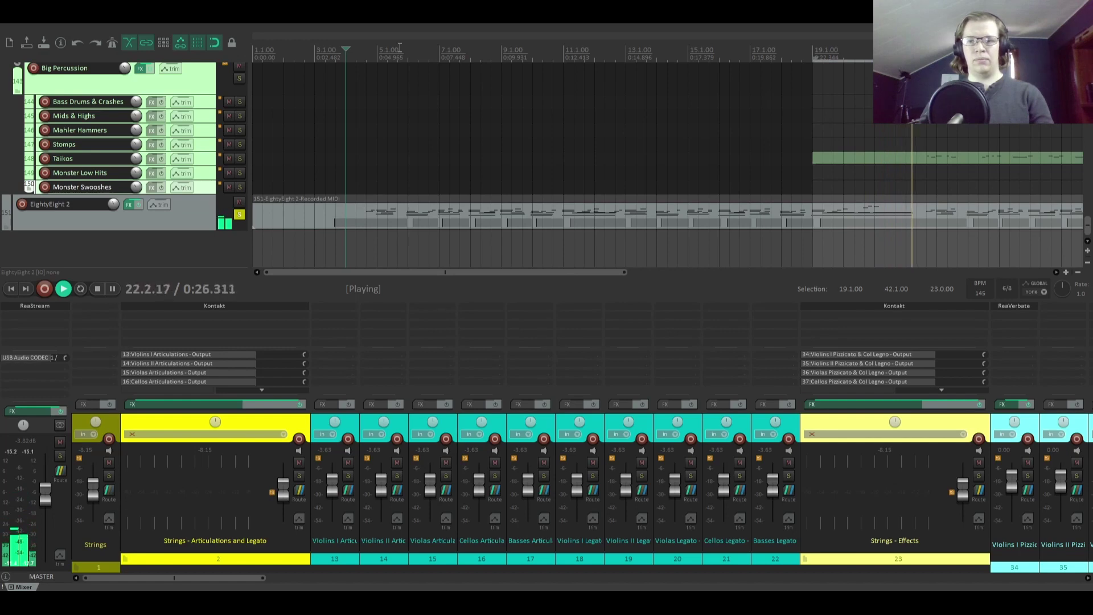
key("space")
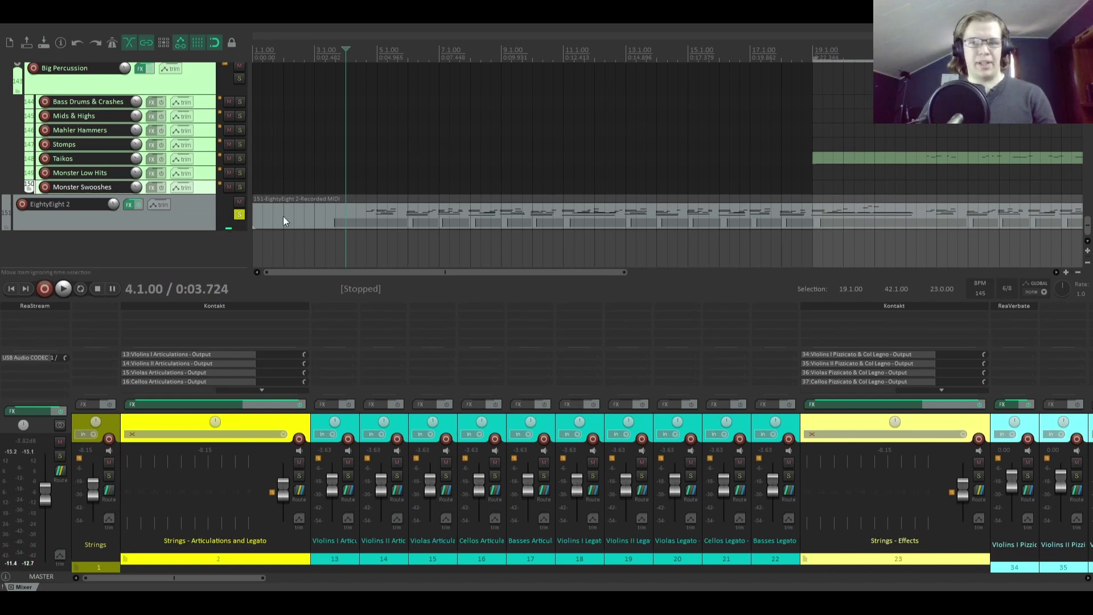
left_click(349, 220)
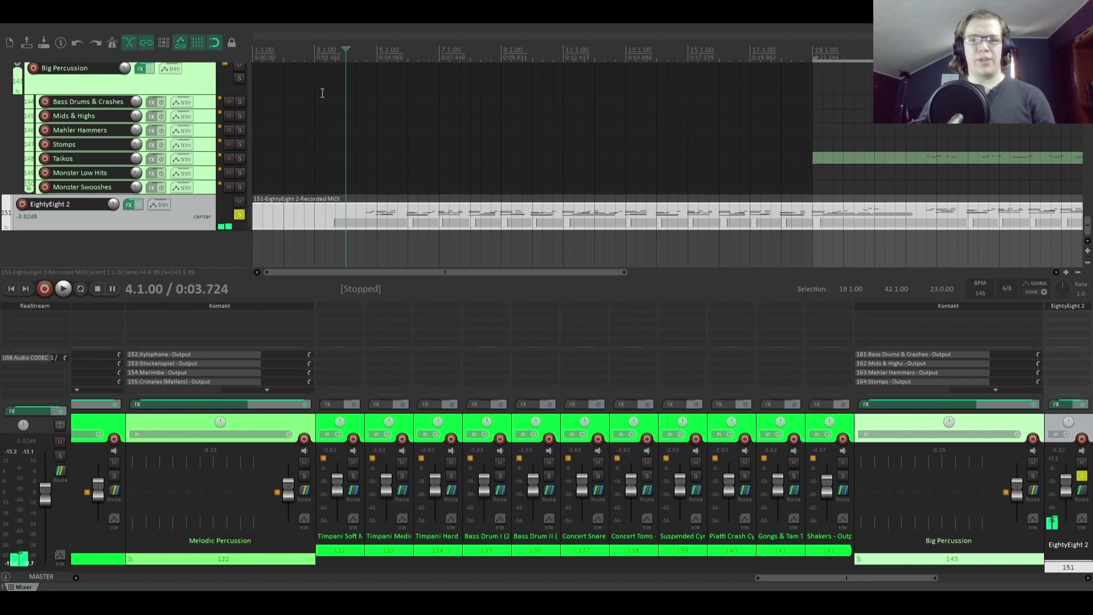
key("space")
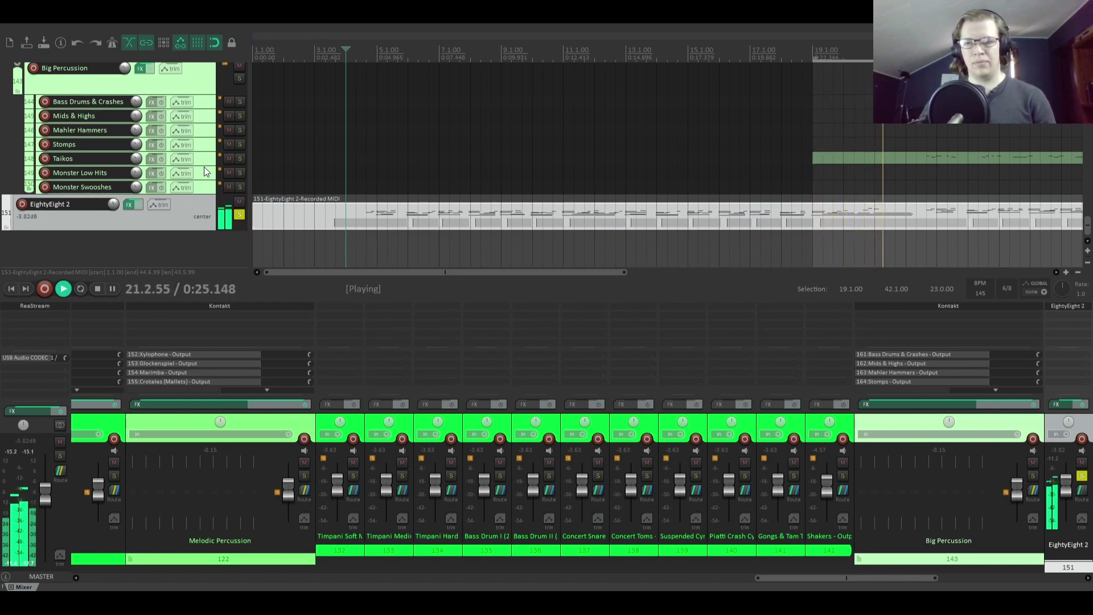
key("space")
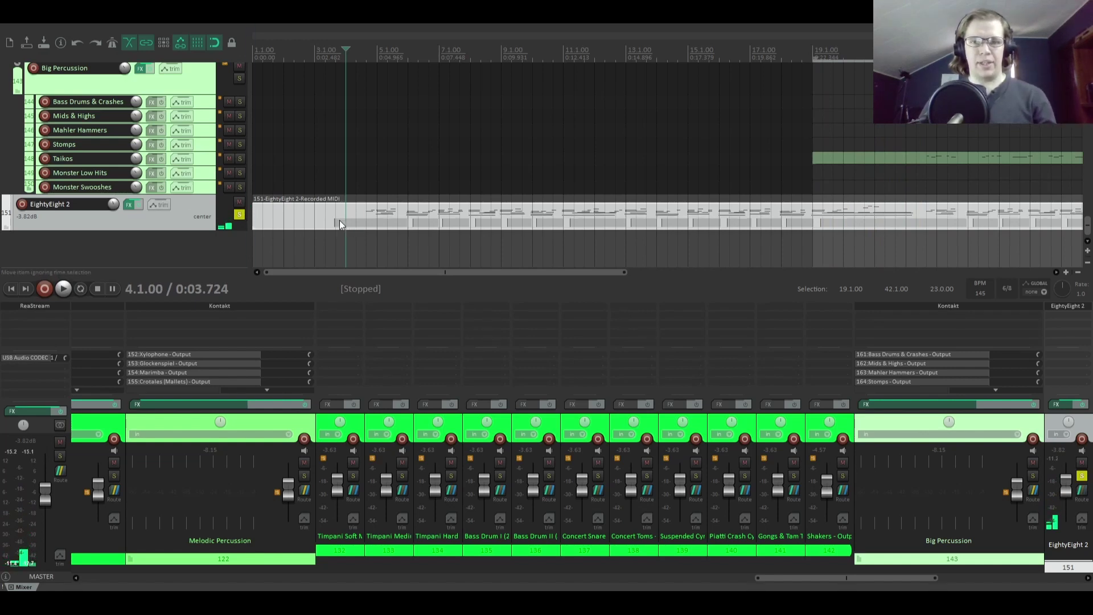
key("space")
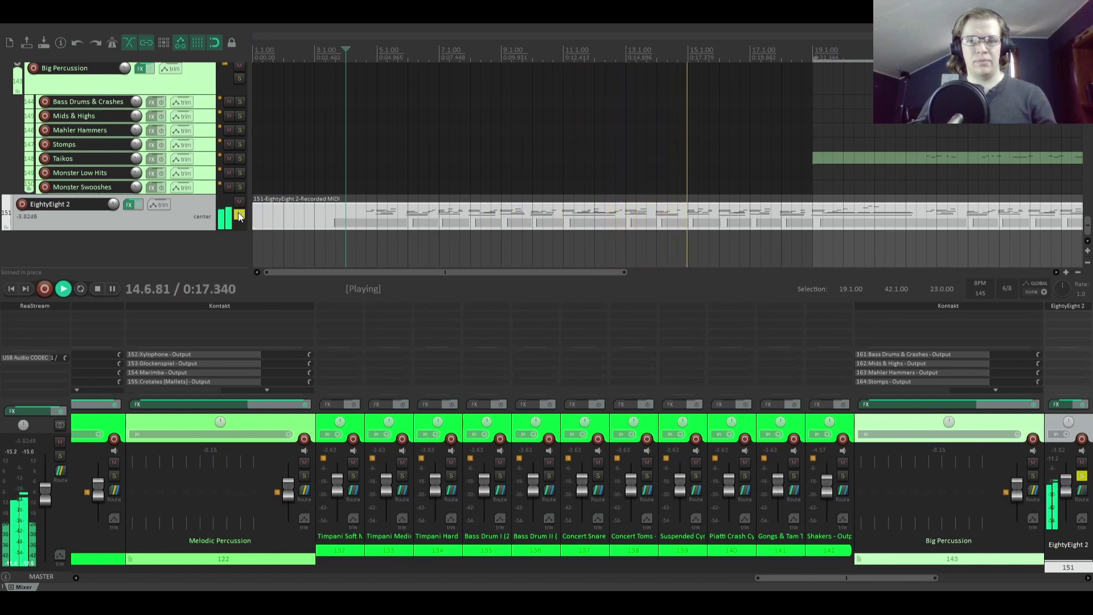
key("space")
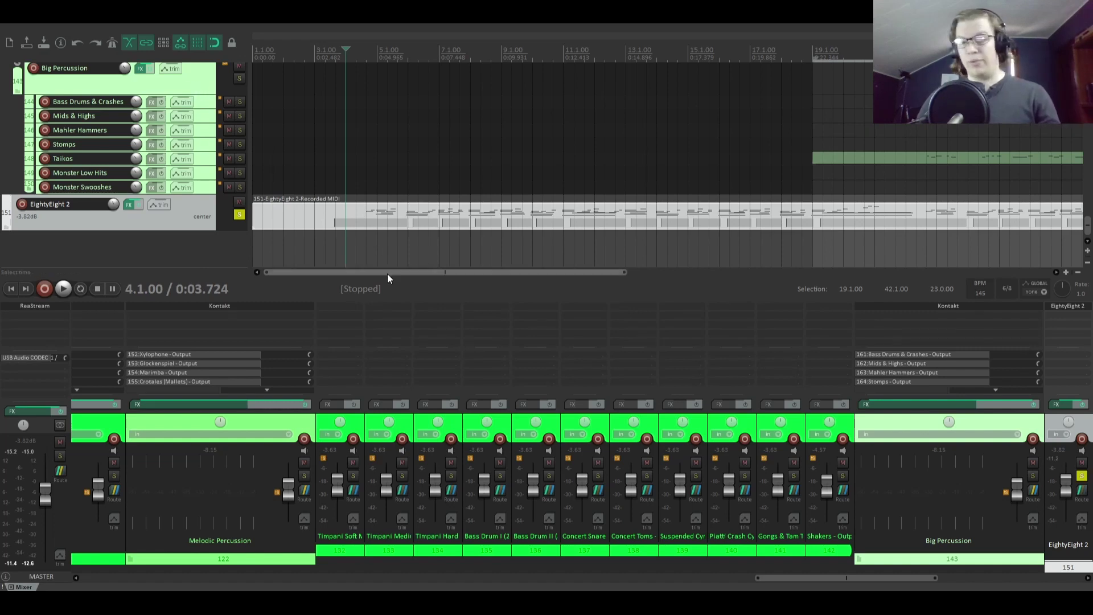
left_click_drag(381, 272, 316, 269)
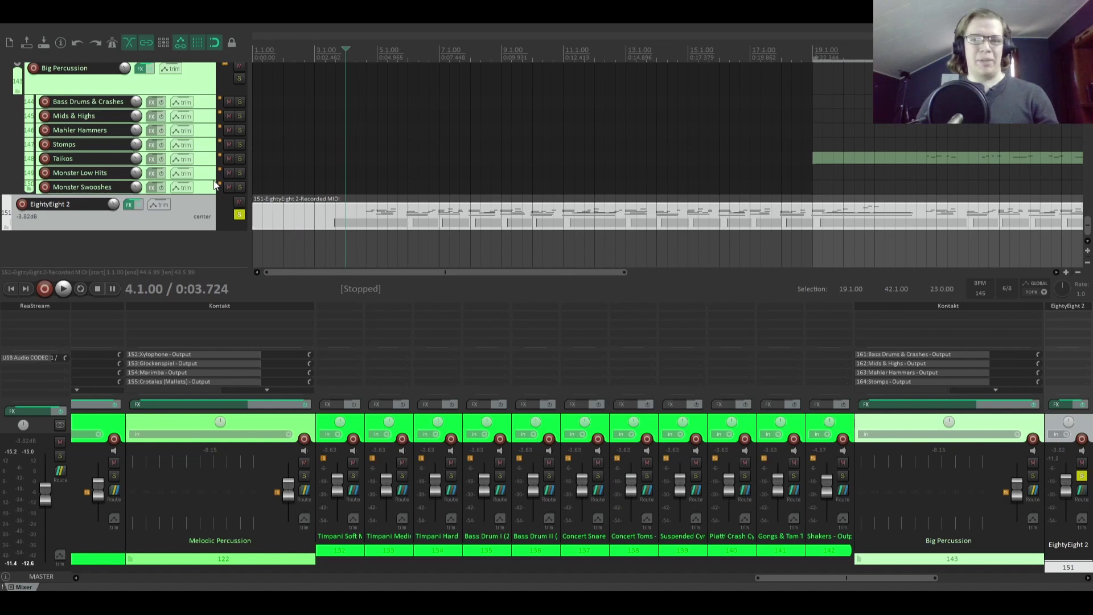
mouse_move(377, 273)
left_mouse_down()
mouse_move(560, 266)
mouse_move(378, 259)
left_mouse_up()
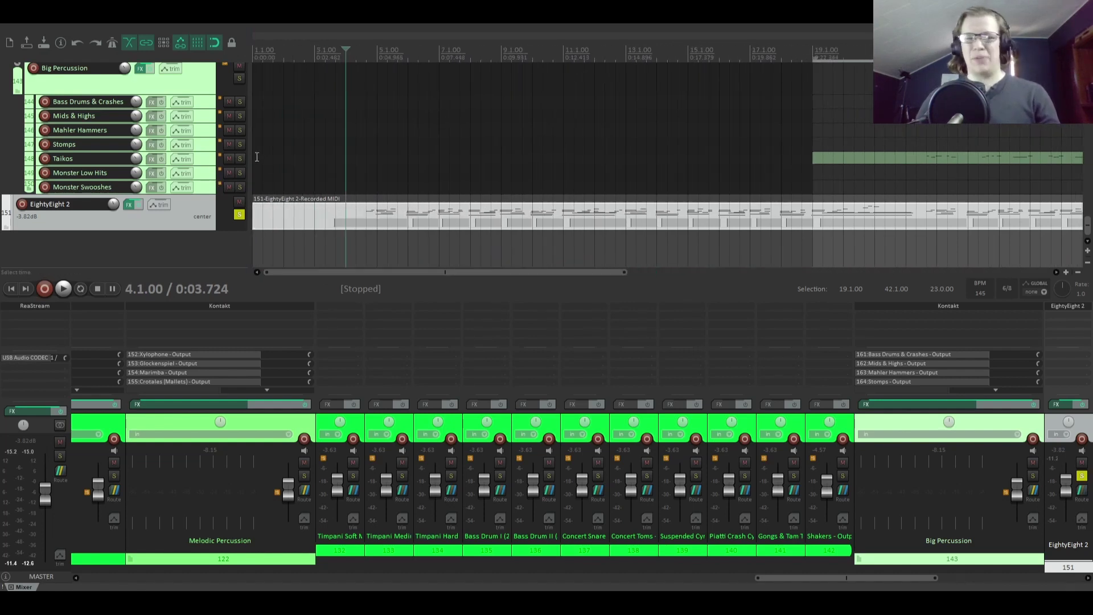
scroll(209, 136, "up", 20)
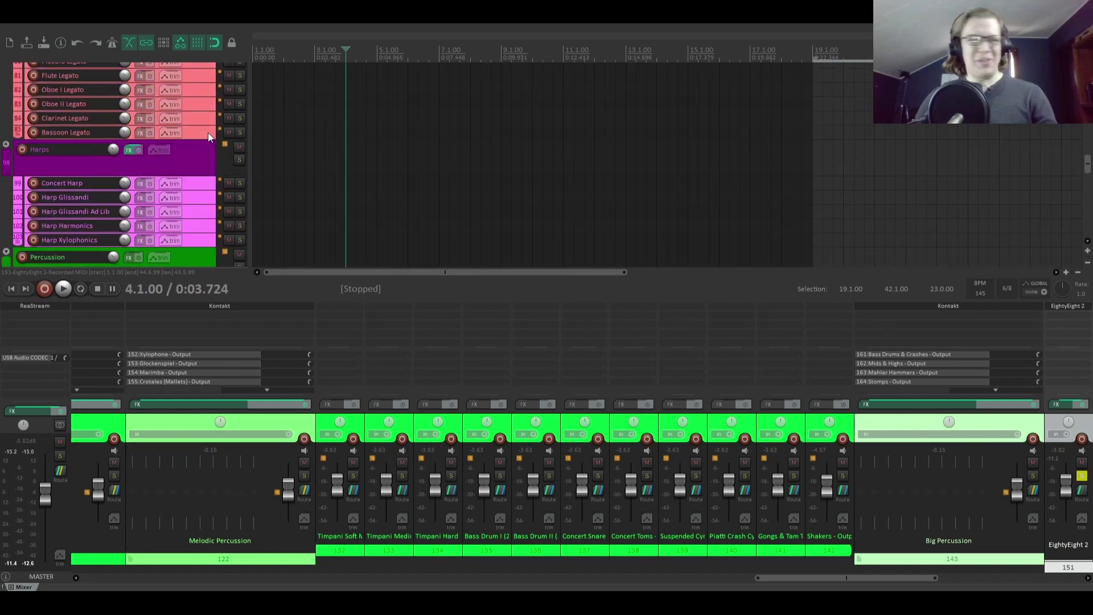
scroll(208, 136, "up", 3)
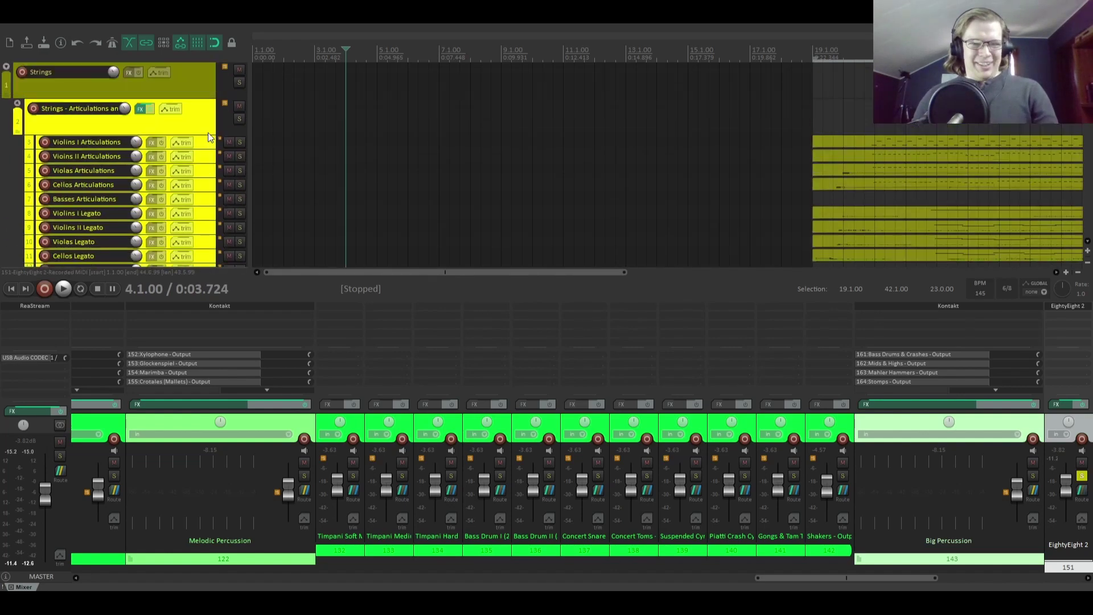
scroll(207, 132, "down", 15)
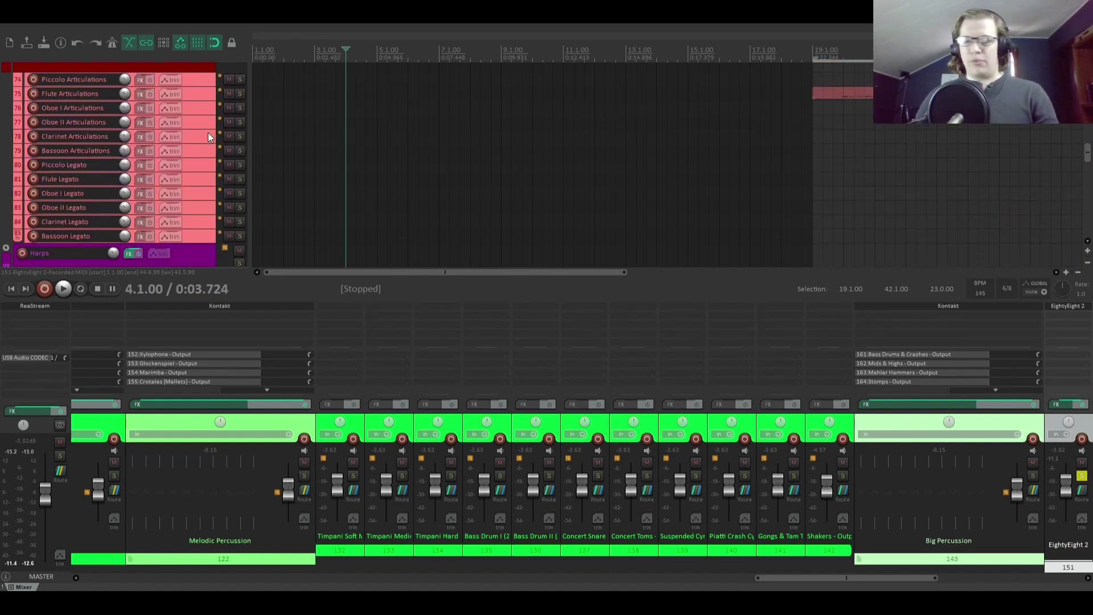
scroll(196, 135, "down", 5)
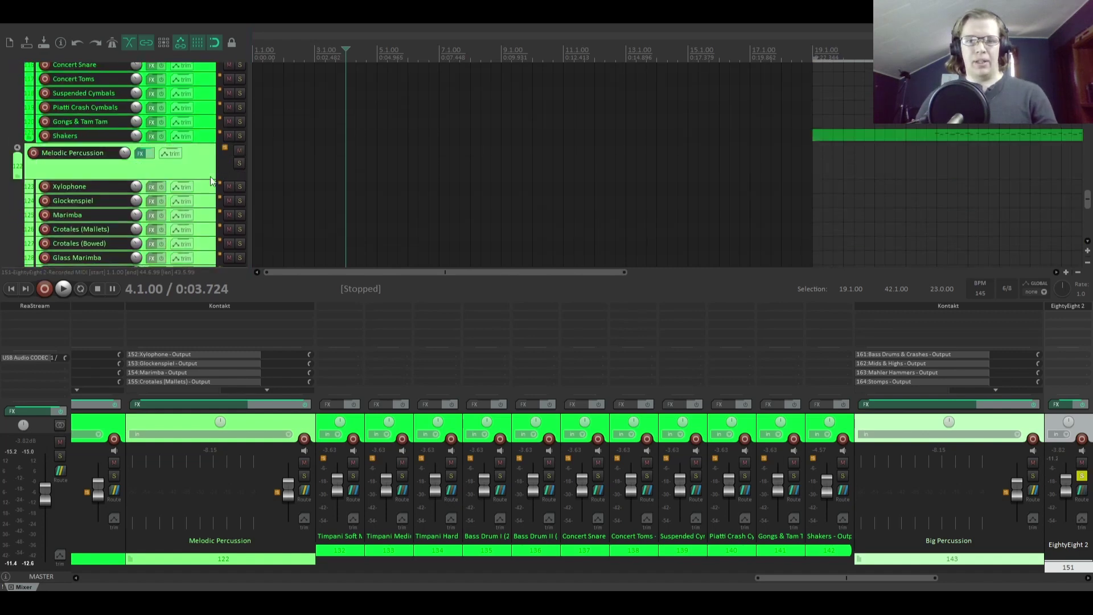
scroll(200, 176, "down", 4)
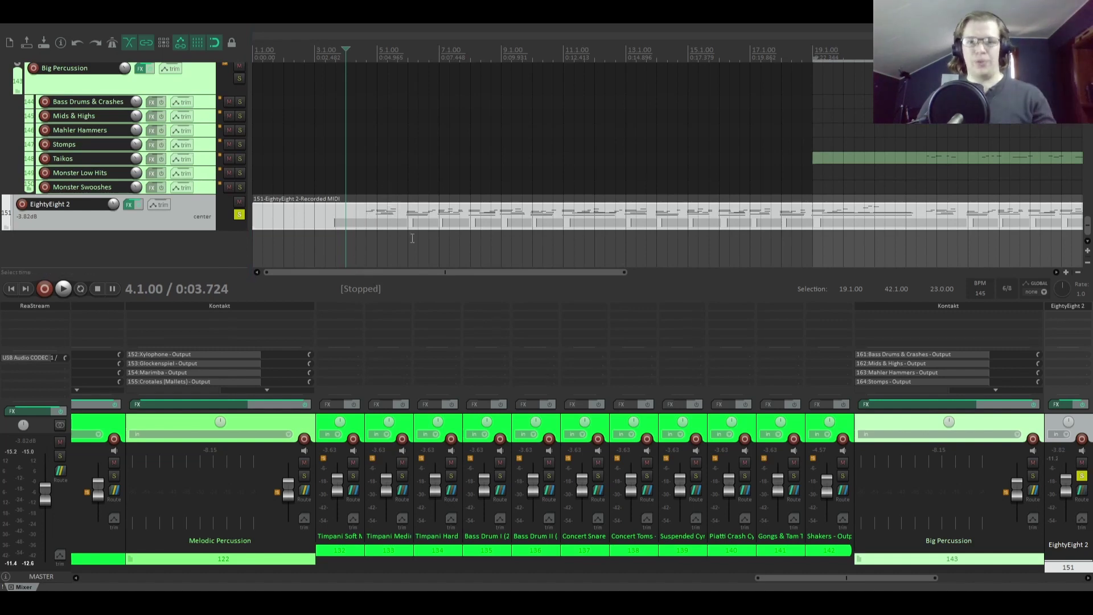
Step: Place the edit cursor at measure 22 (22.1.00) and solo the Cellos Legato track alongside EightyEight 2
left_click_drag(407, 271, 569, 269)
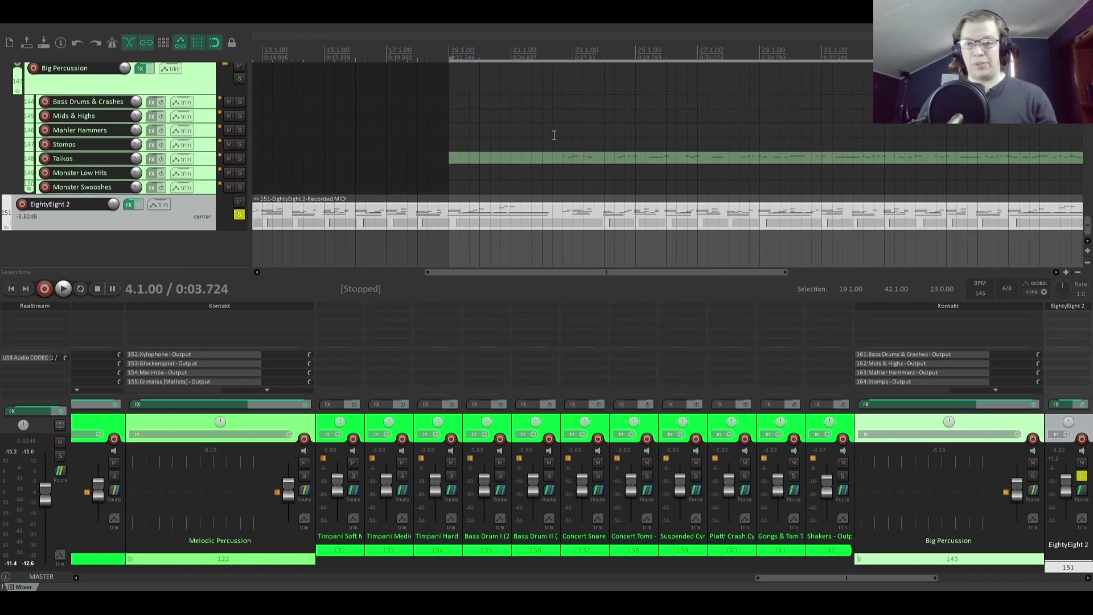
left_click(543, 139)
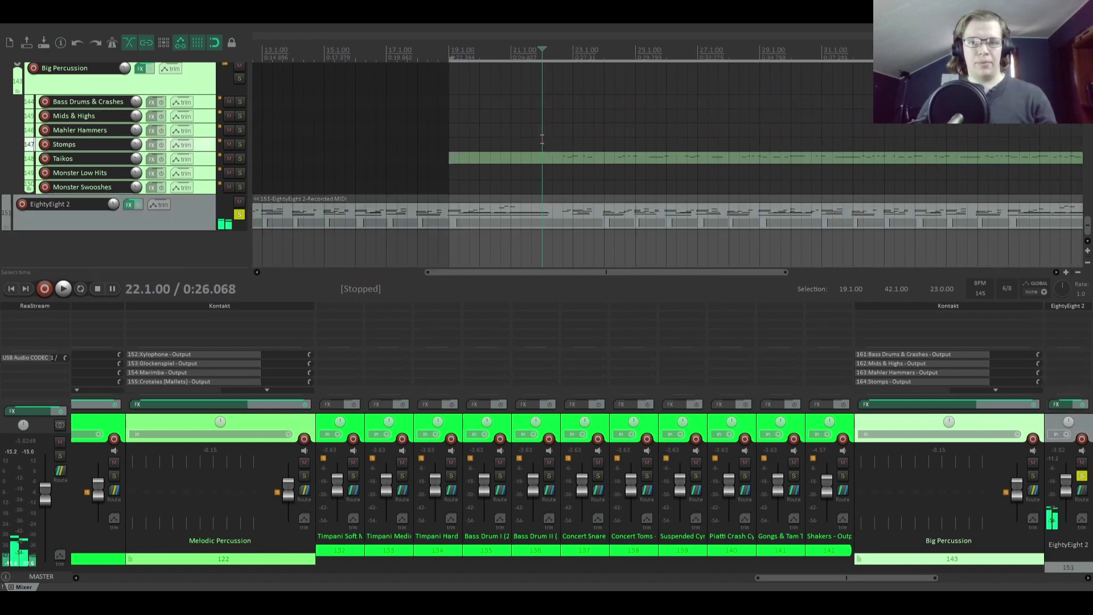
scroll(210, 136, "up", 20)
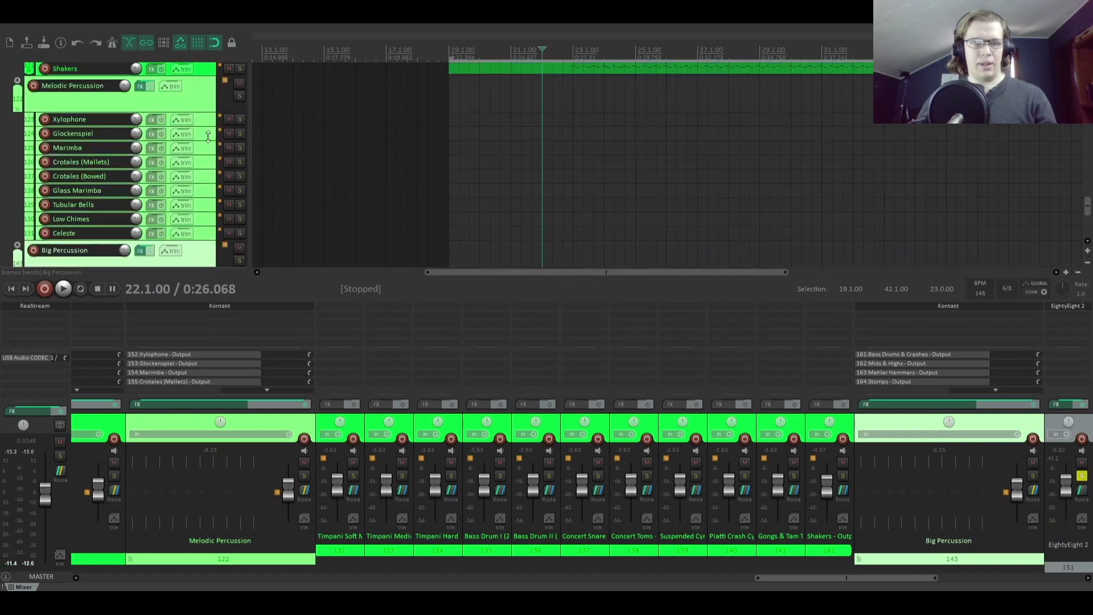
scroll(208, 136, "up", 10)
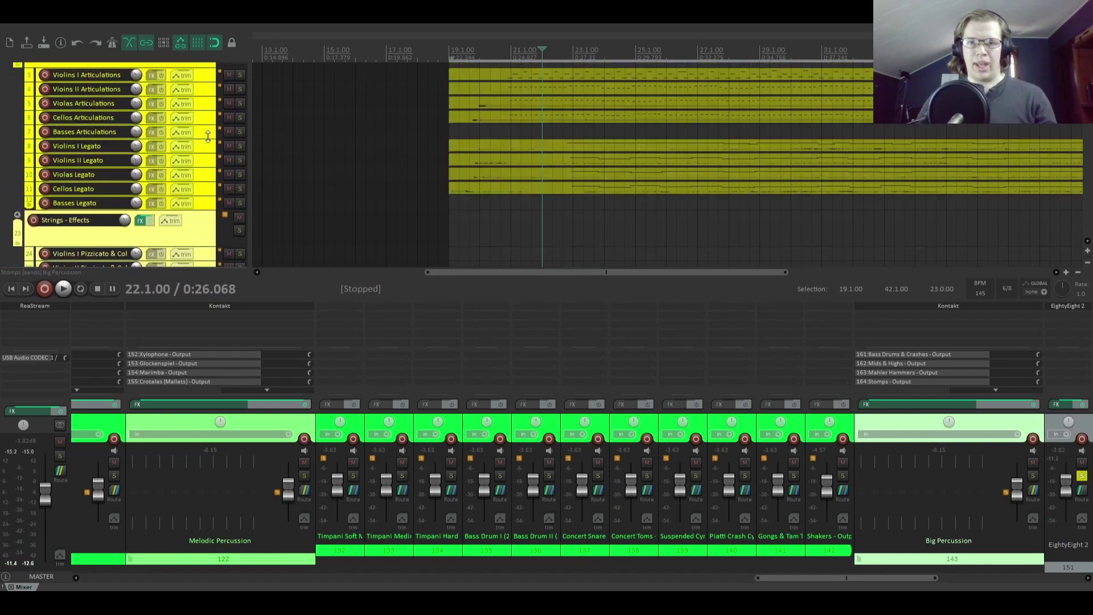
scroll(208, 137, "down", 3)
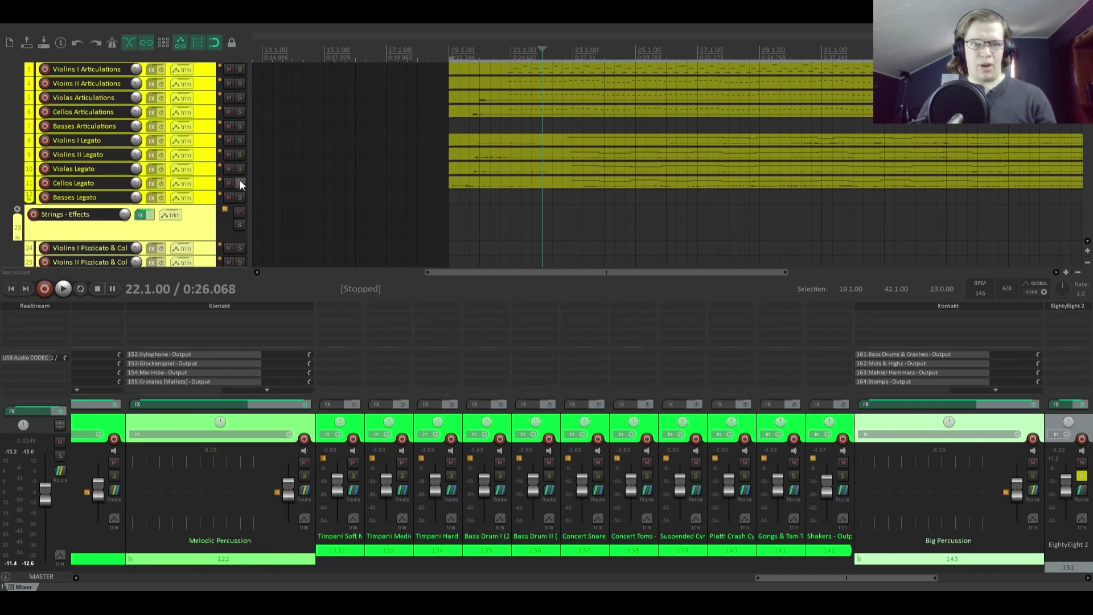
scroll(228, 166, "down", 12)
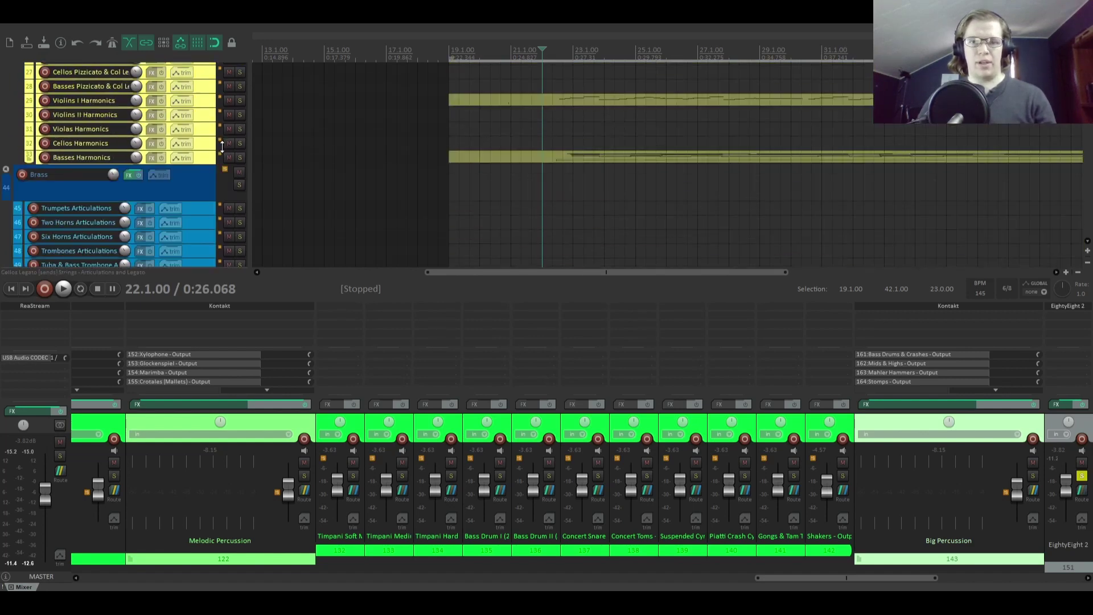
Step: Play the Cellos Legato track together with the EightyEight 2 piano from measure 22, stopping at about measure 41
scroll(222, 147, "down", 15)
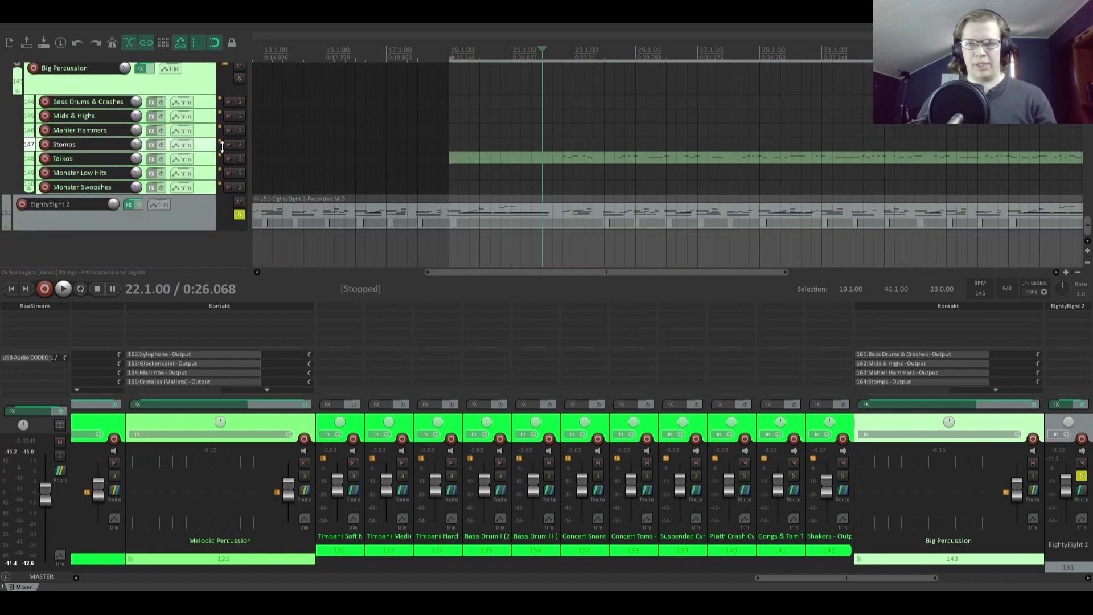
scroll(217, 161, "up", 15)
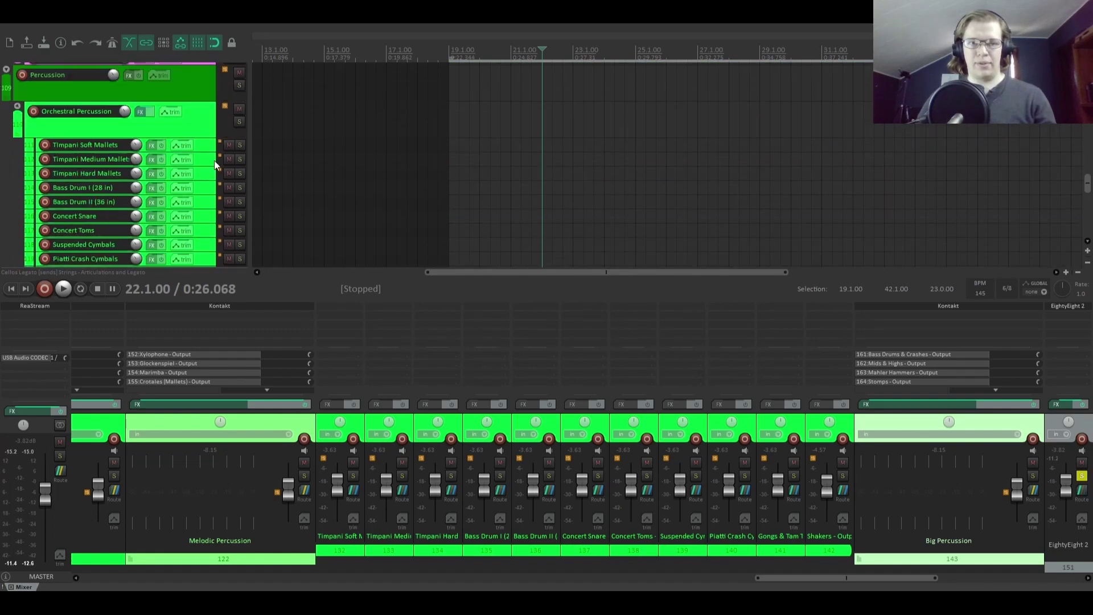
scroll(214, 160, "up", 10)
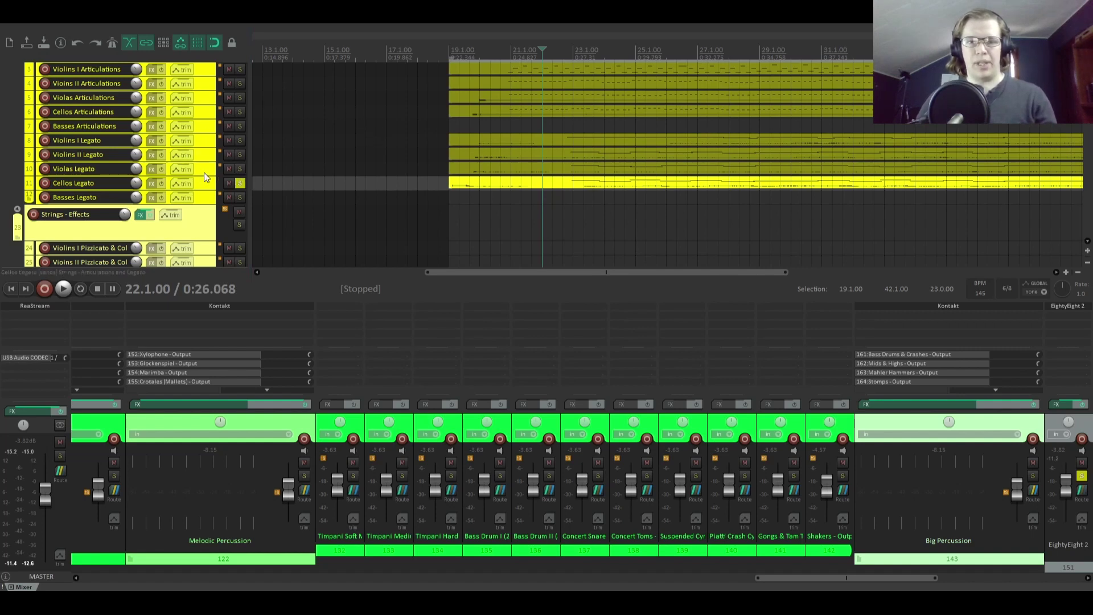
key("space")
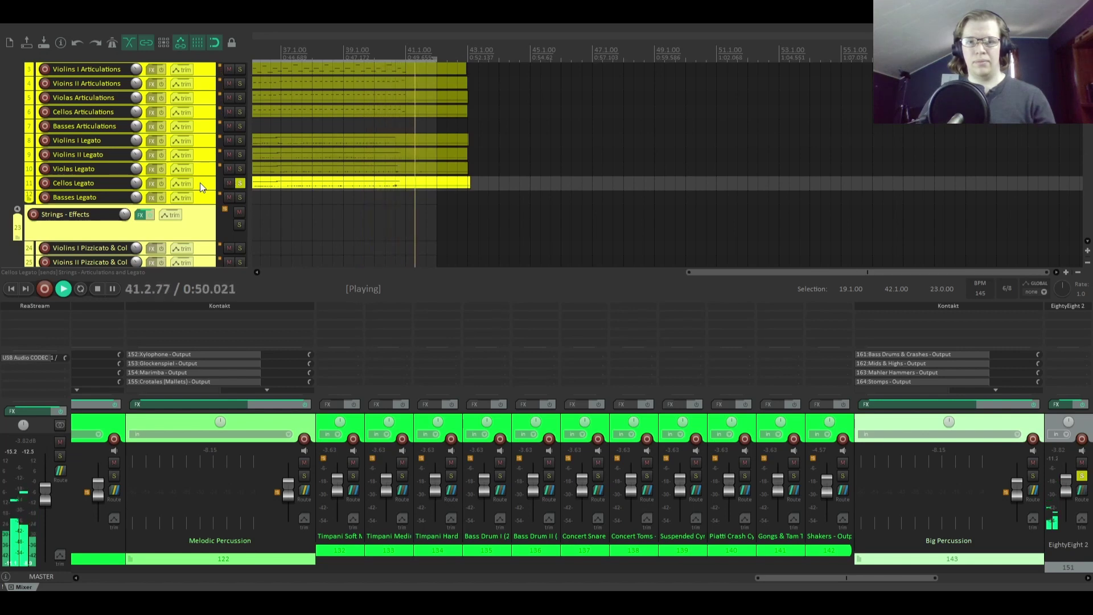
key("space")
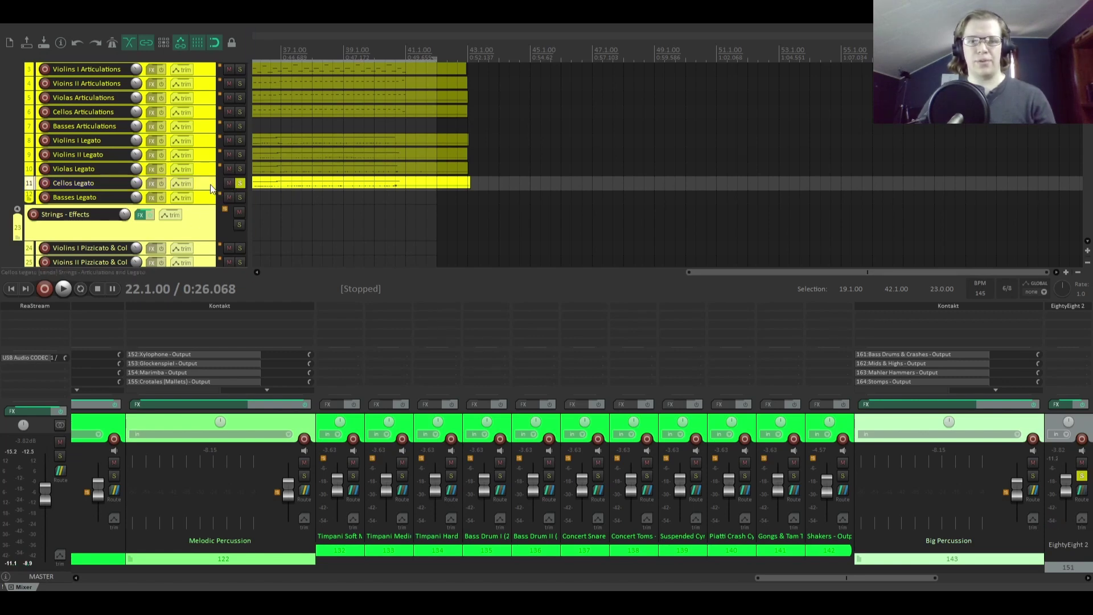
Step: Copy the Cellos Legato MIDI item and paste it onto the Basses Legato track at measure 19 (19.1.00)
left_click(240, 183)
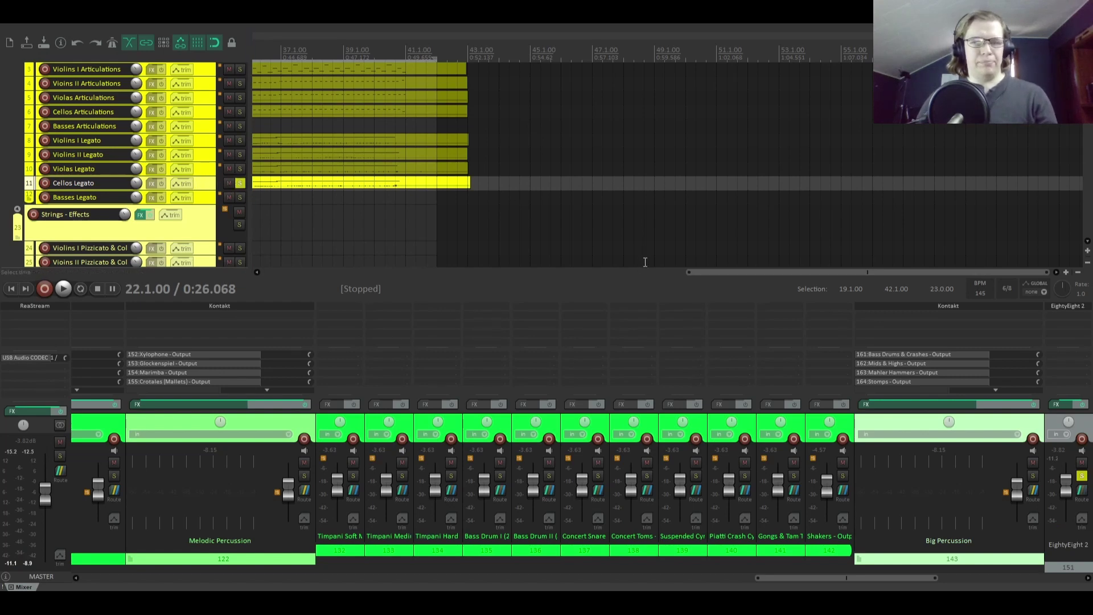
left_click_drag(730, 273, 503, 264)
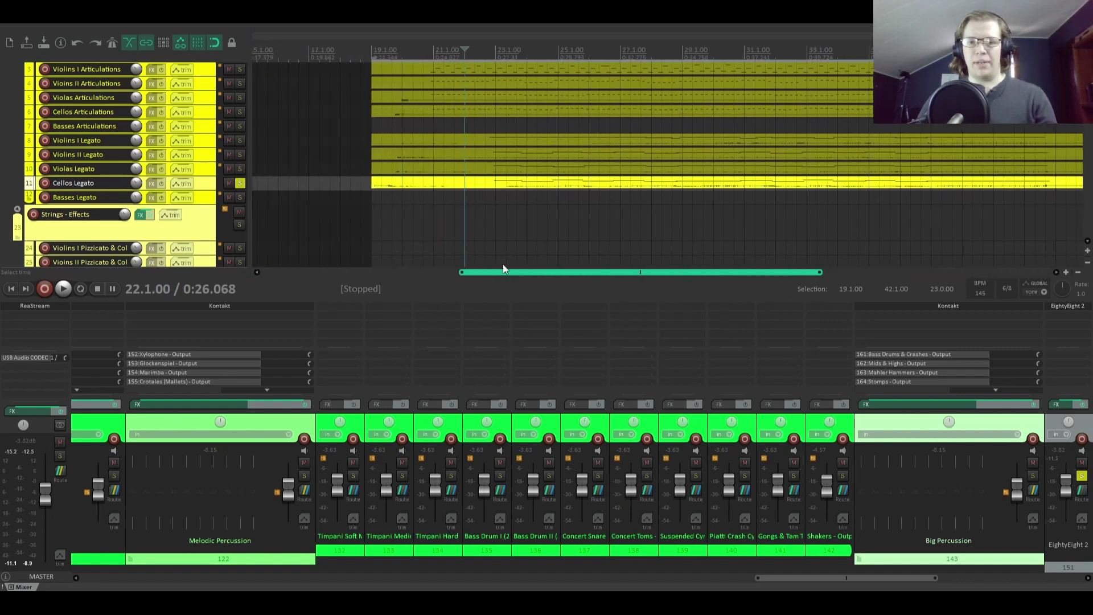
left_click(391, 184)
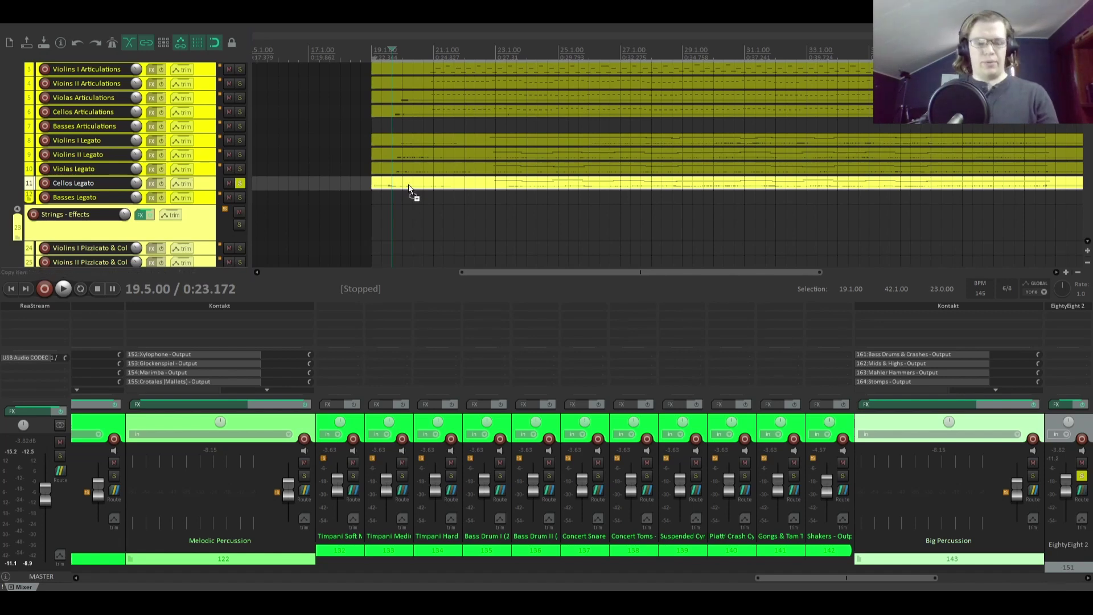
left_click(370, 200)
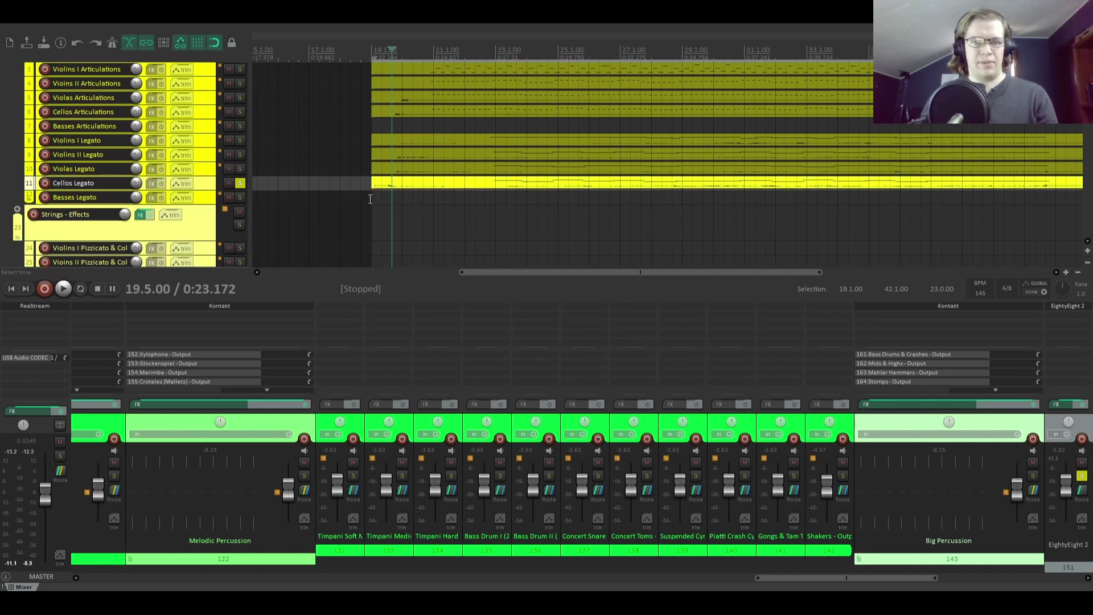
key("ctrl+v")
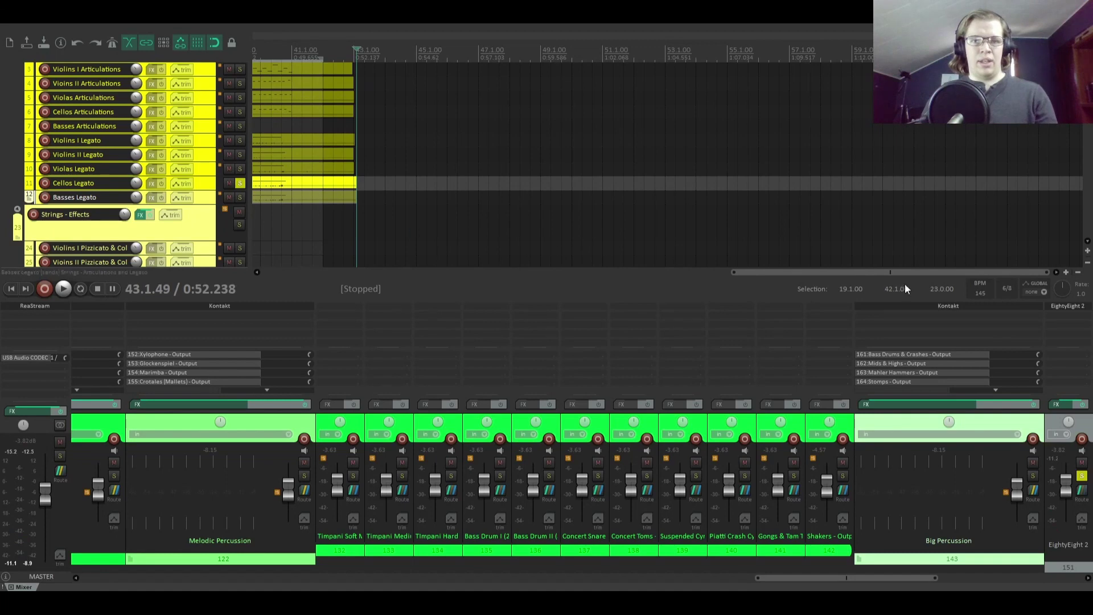
Step: Solo Basses Legato alongside Cellos Legato and the EightyEight 2 piano, and play them from measure 22 (22.1.00) to about measure 42
left_click_drag(929, 273, 586, 274)
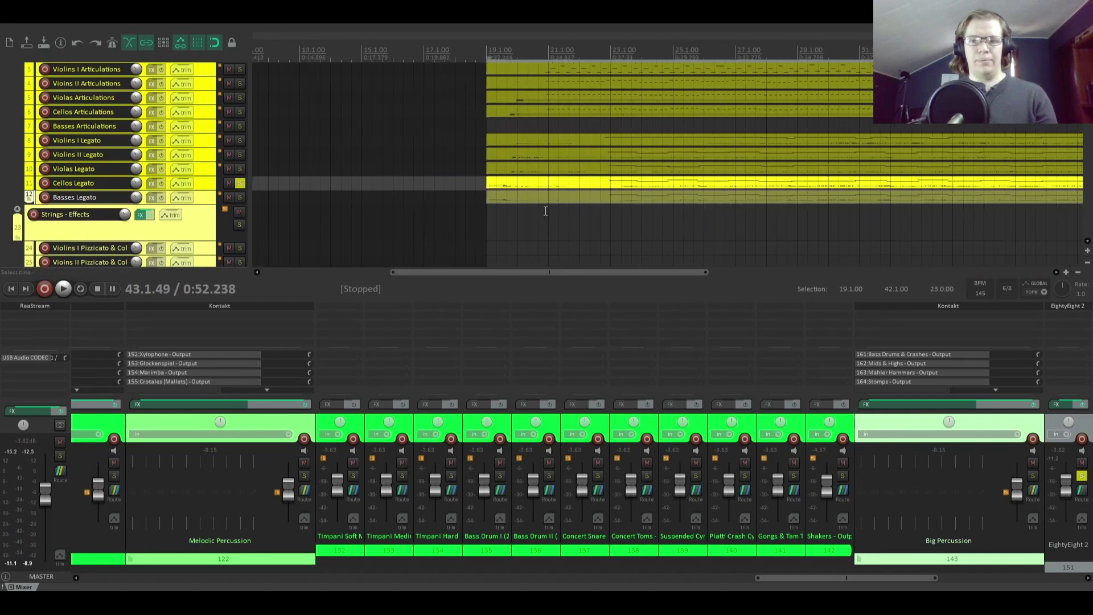
left_click(521, 200)
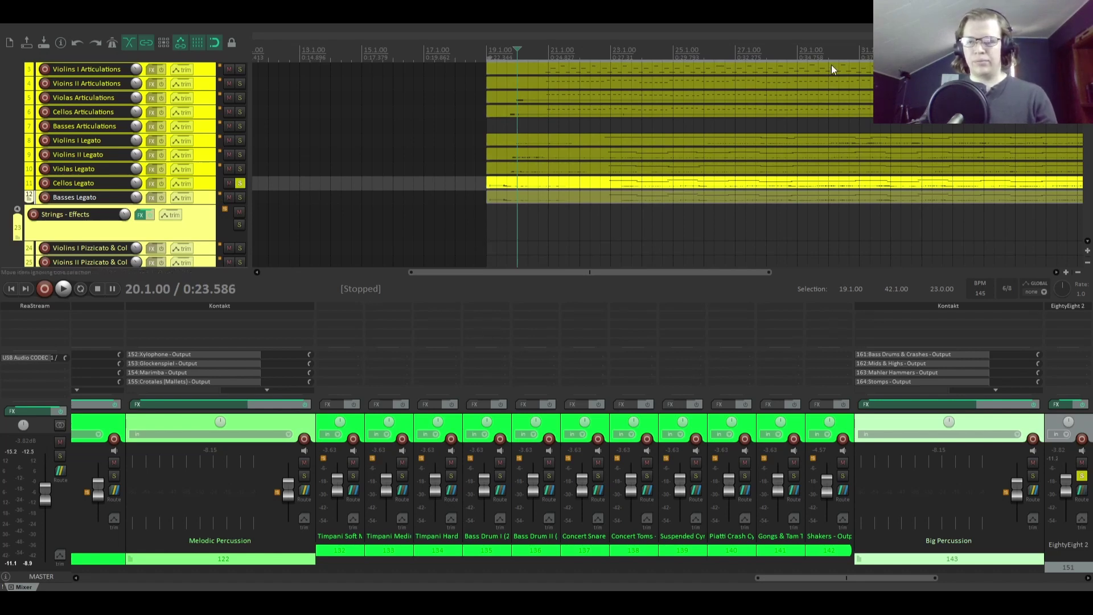
left_click(242, 201)
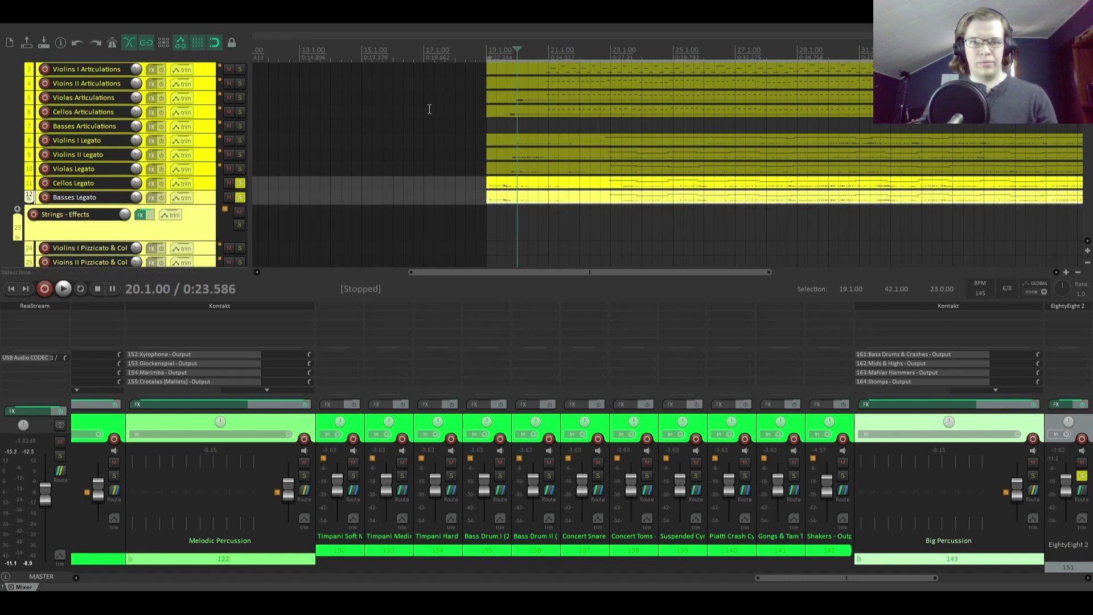
left_click(579, 50)
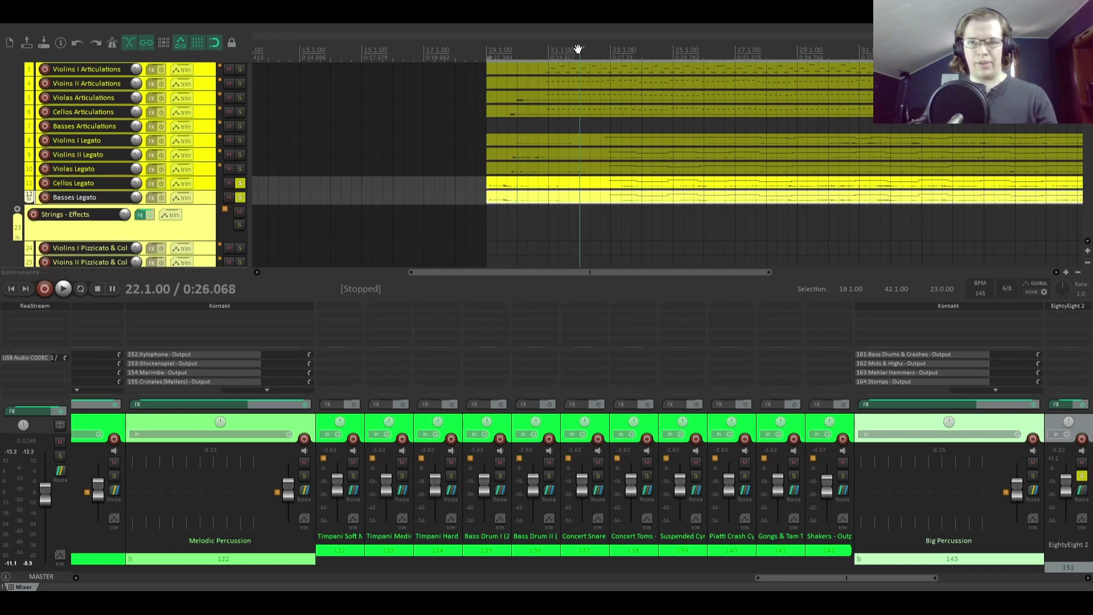
key("space")
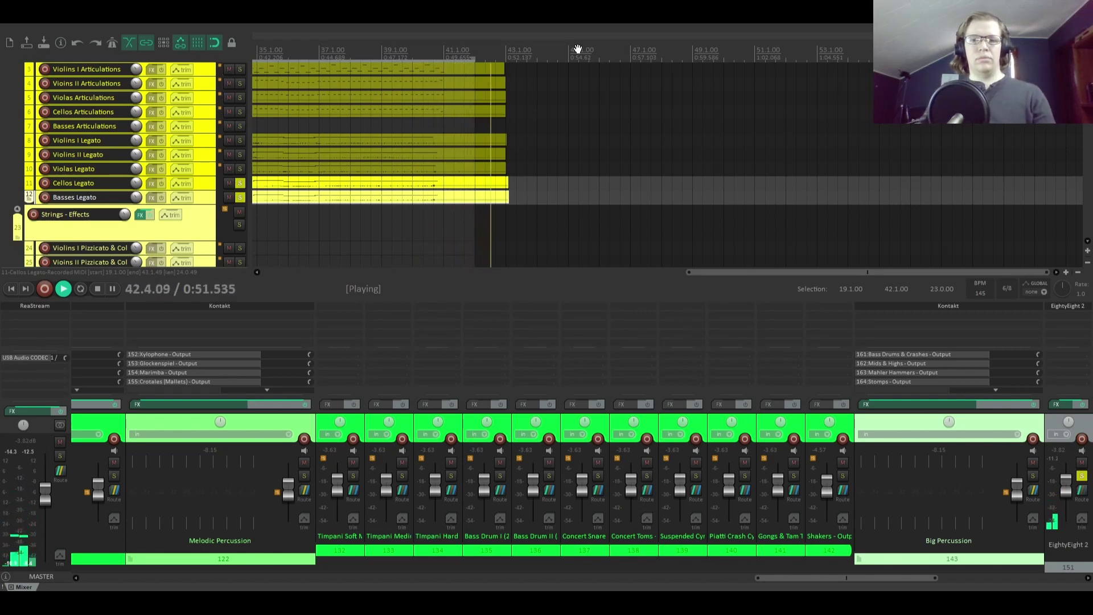
key("space")
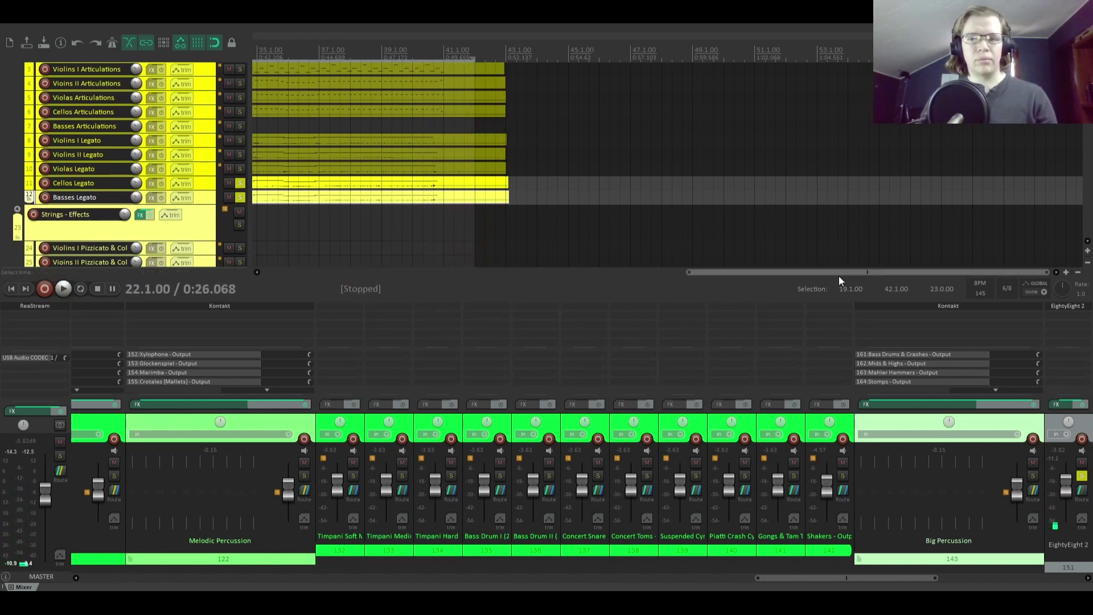
Step: Unsolo the EightyEight 2 piano and play the soloed Cellos Legato and Basses Legato tracks from measure 37 (37.1.00)
left_click_drag(853, 271, 662, 264)
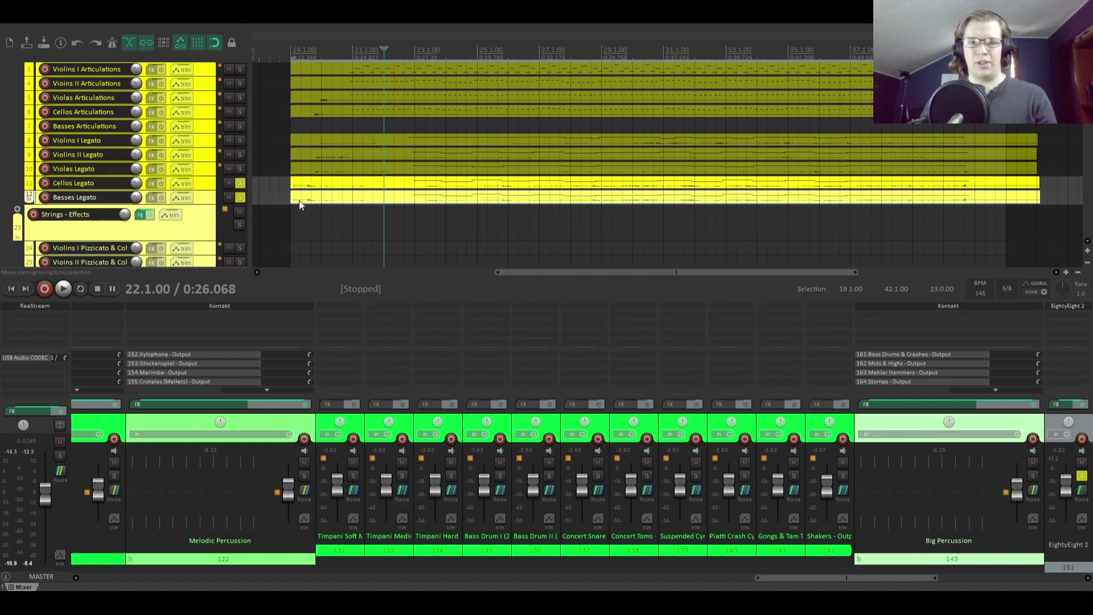
left_click(849, 178)
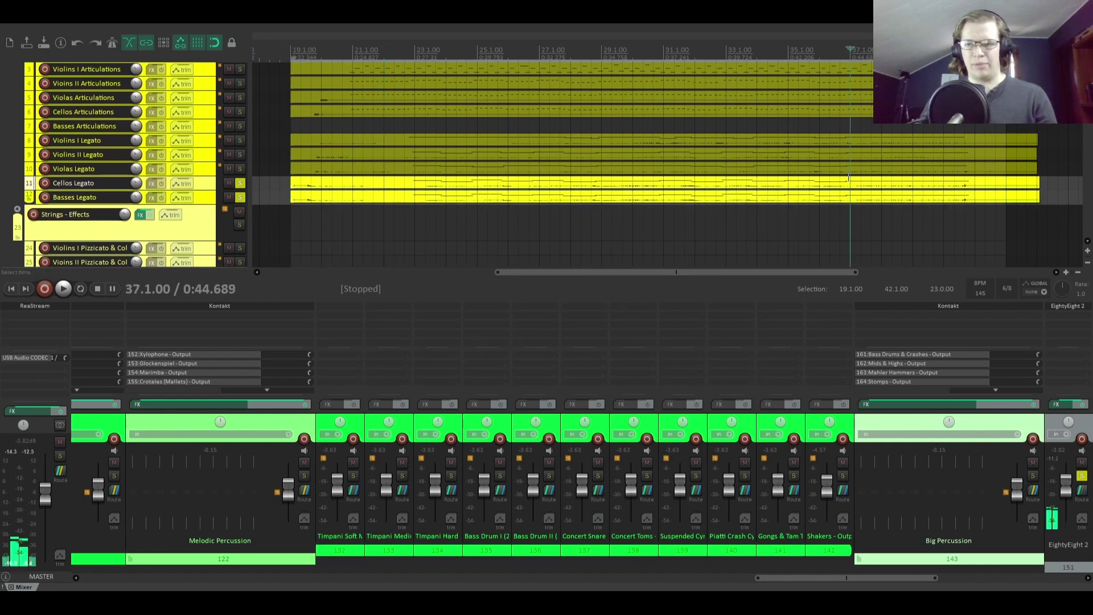
scroll(152, 150, "down", 20)
scroll(151, 147, "down", 12)
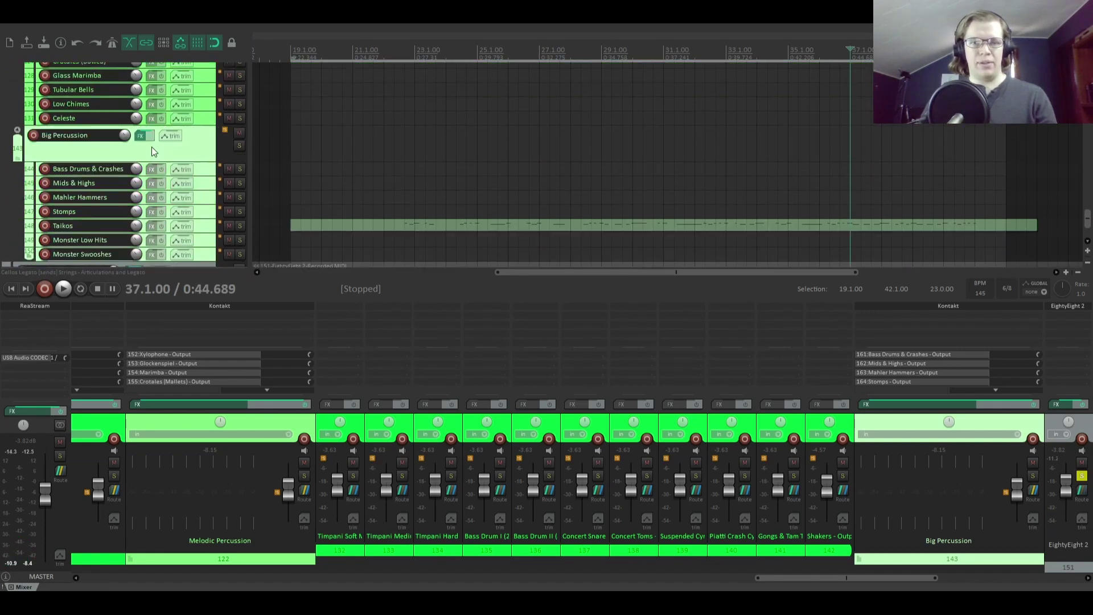
left_click(239, 216)
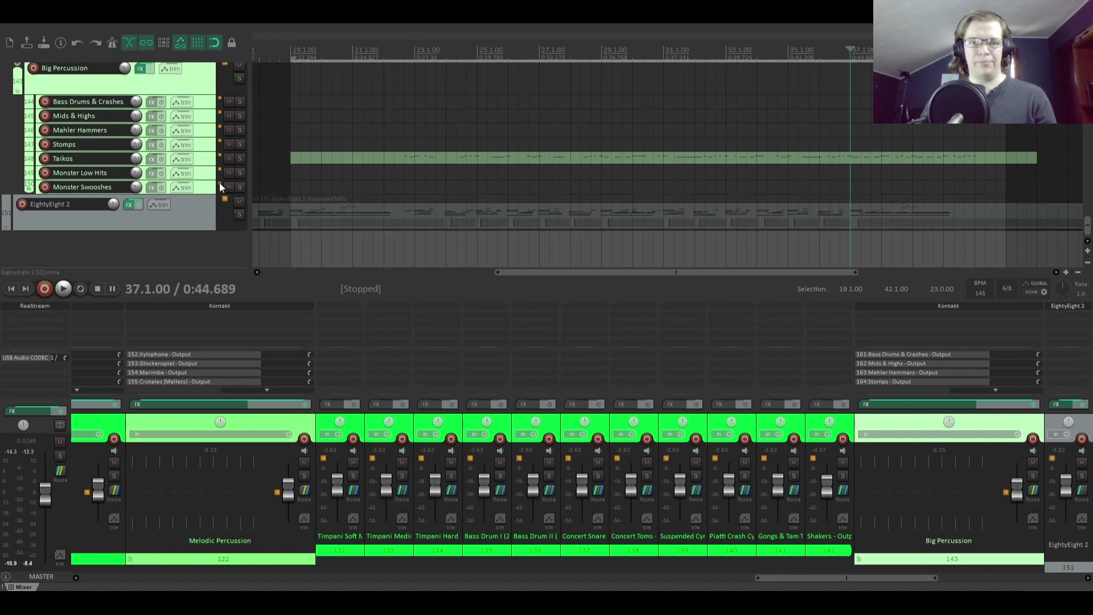
key("space")
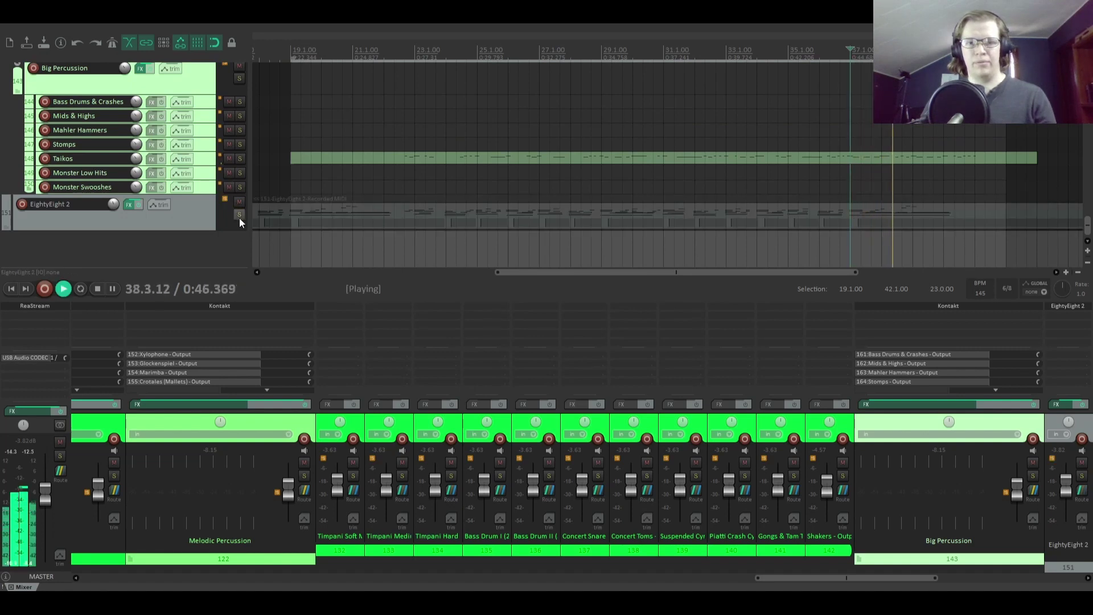
key("space")
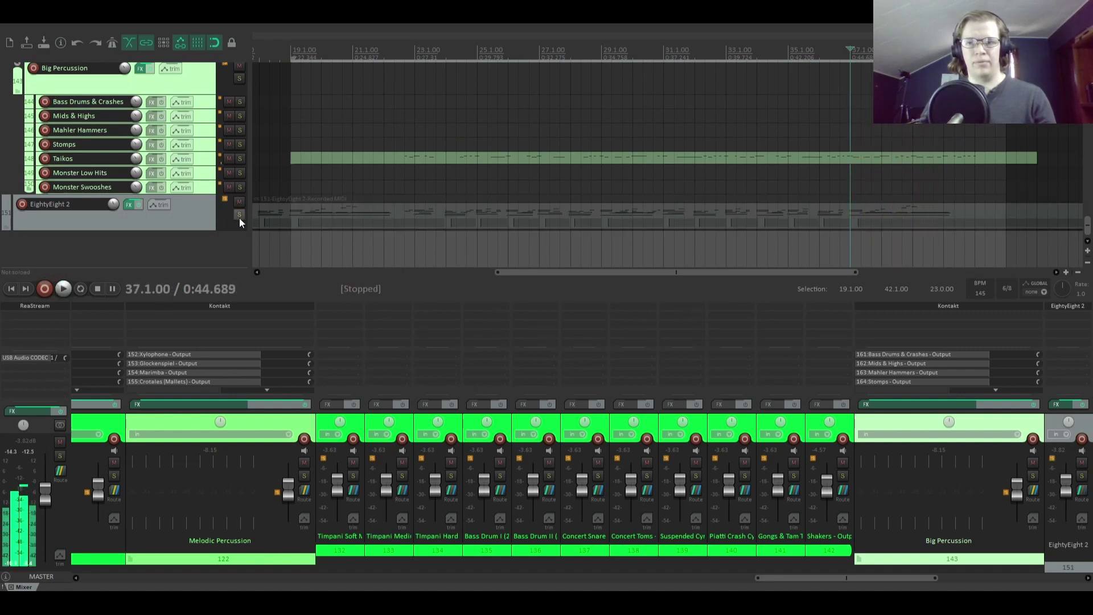
Step: Return to the string tracks and replay the cello and bass legato doubling from measure 37
scroll(207, 190, "up", 20)
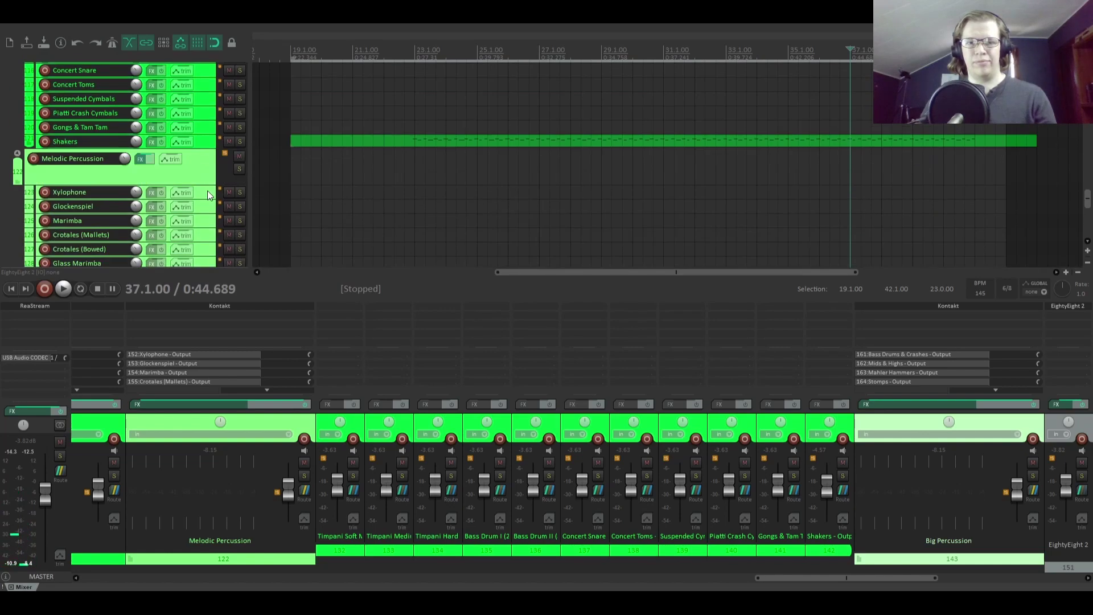
scroll(208, 190, "down", 8)
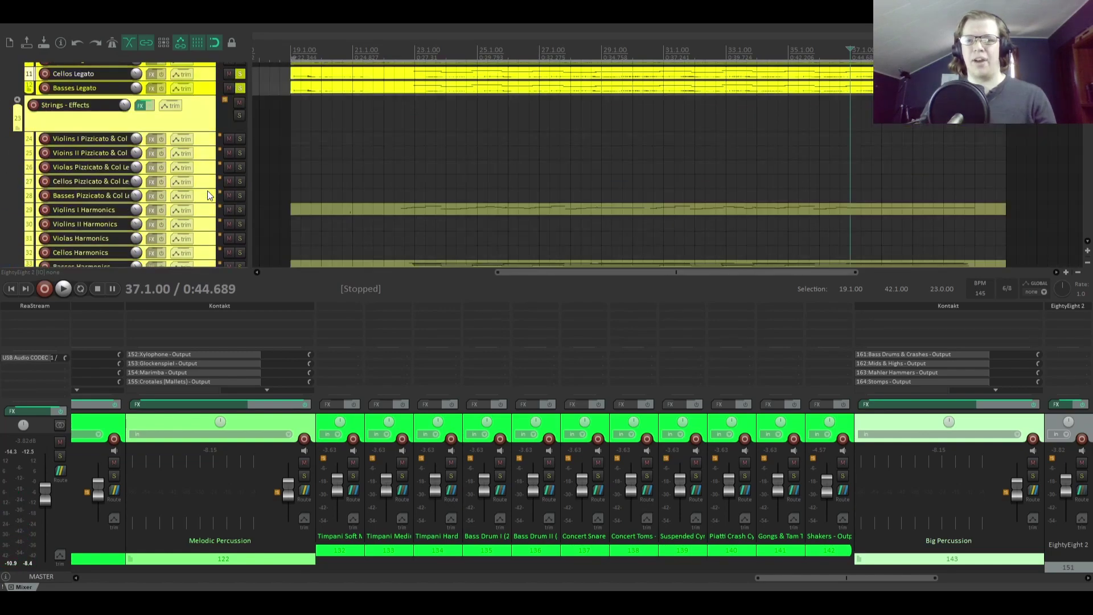
scroll(207, 190, "up", 3)
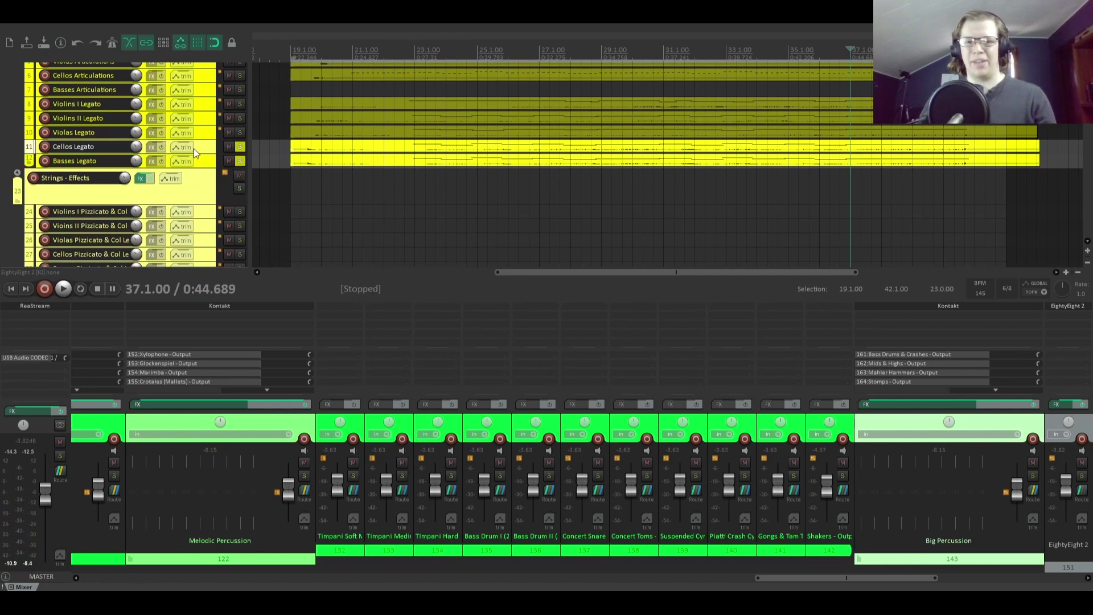
key("space")
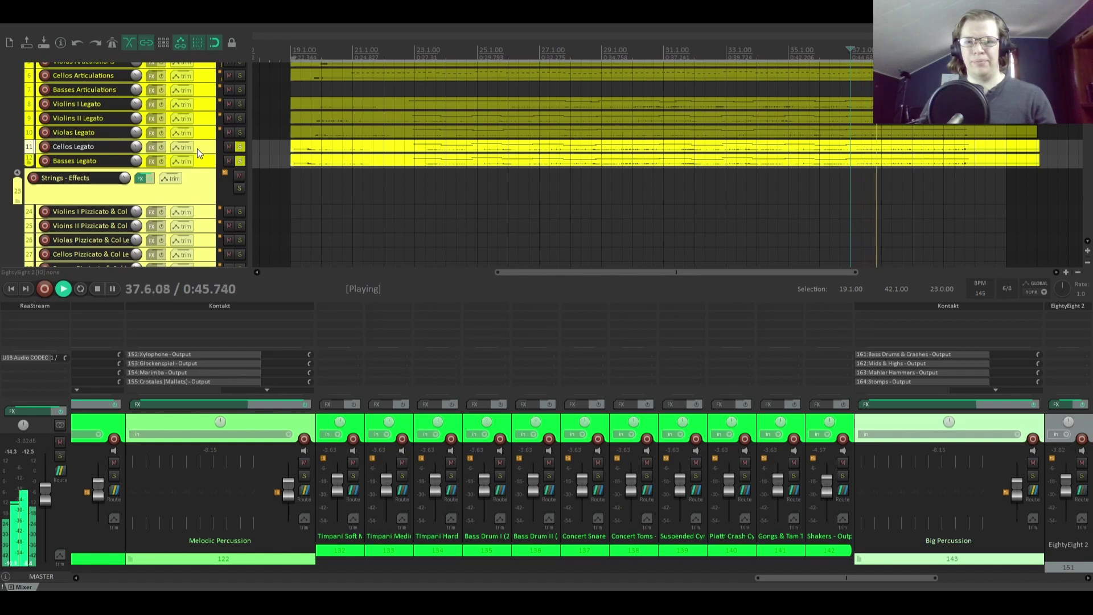
key("space")
Step: Unsolo the Basses Legato track and delete the MIDI item pasted on it
scroll(207, 131, "down", 3)
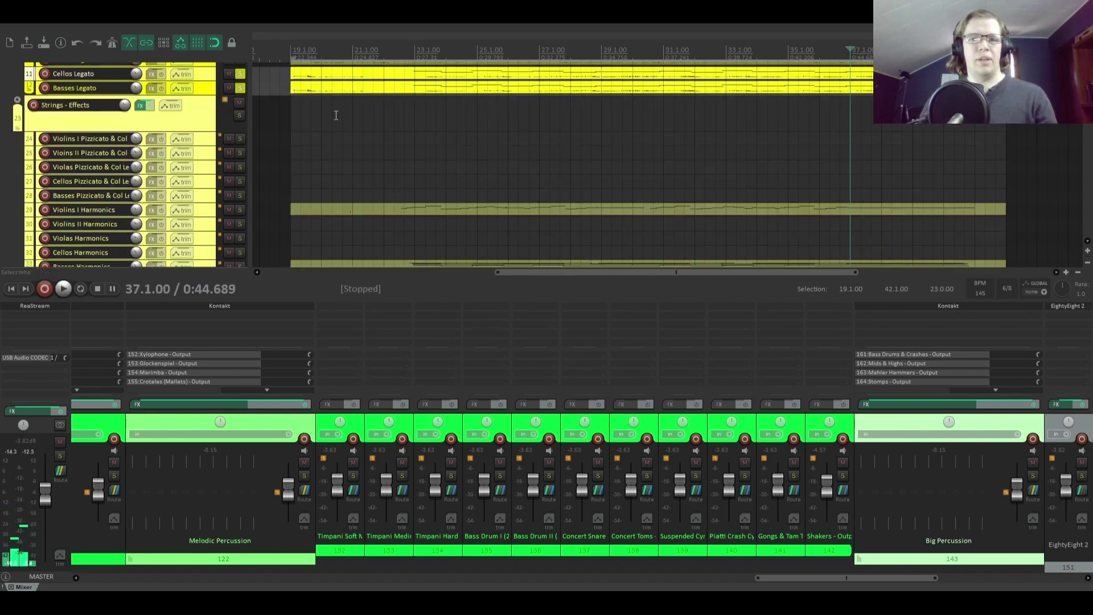
left_click(240, 89)
left_click(325, 86)
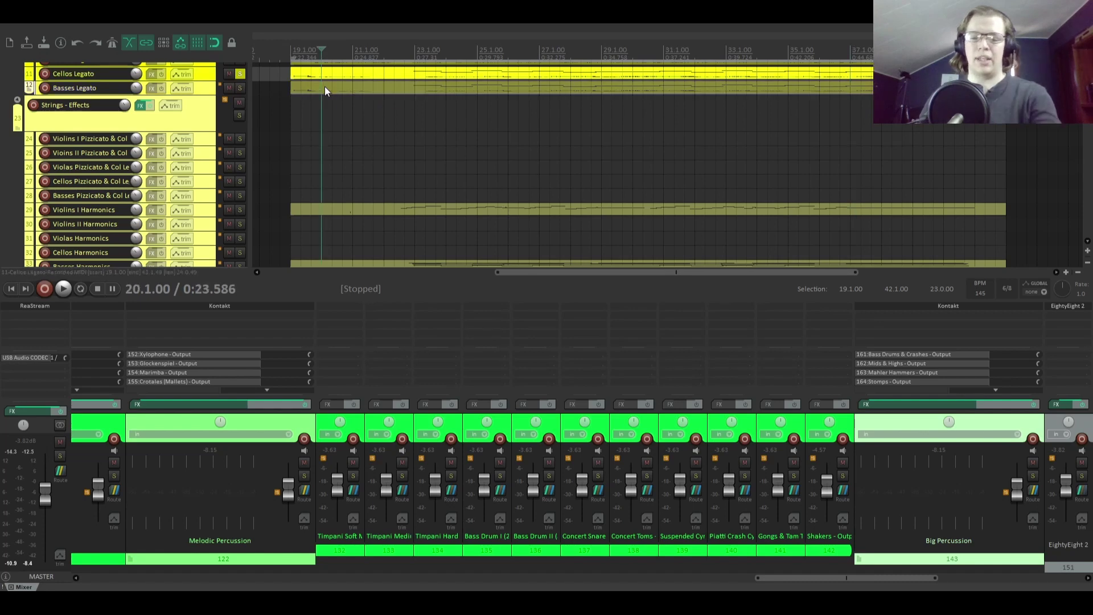
key("Delete")
Step: Solo the EightyEight 2 piano track again and return to the Strings legato tracks
scroll(203, 88, "up", 5)
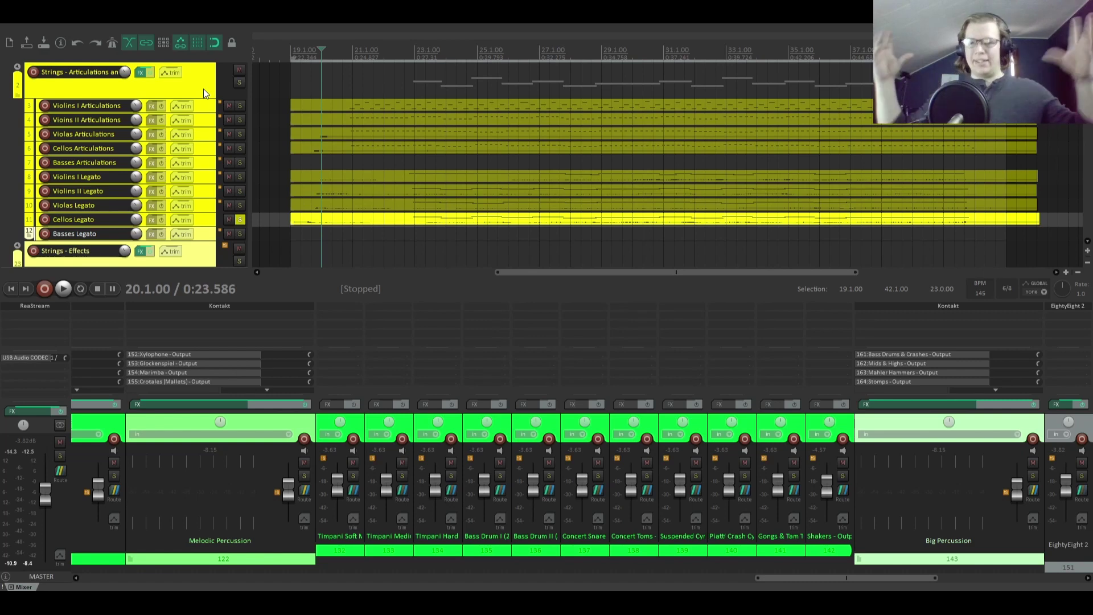
scroll(204, 89, "down", 3)
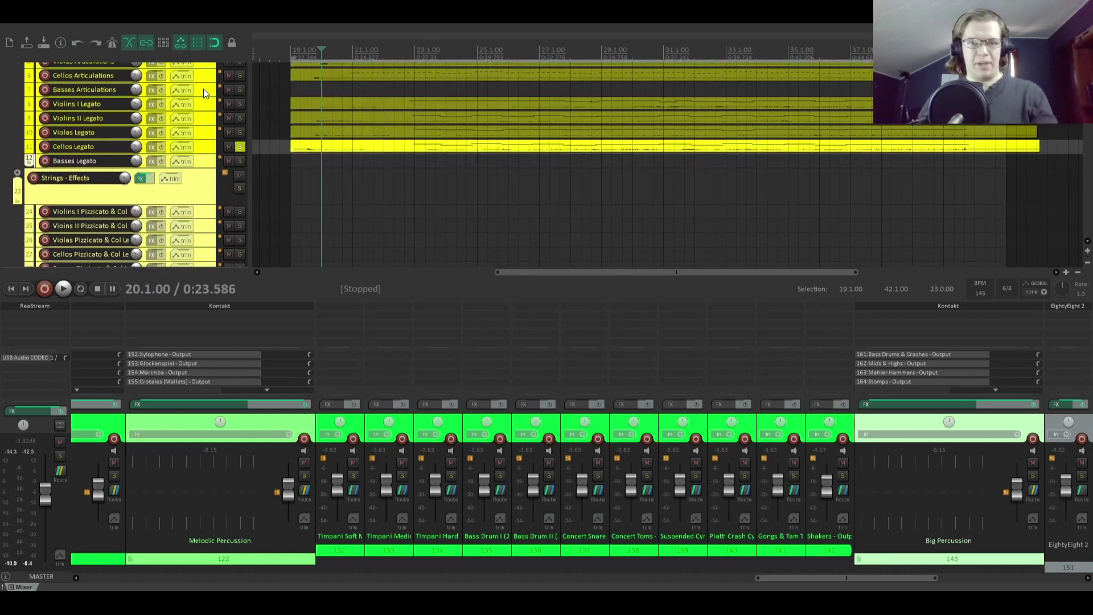
scroll(203, 89, "down", 3)
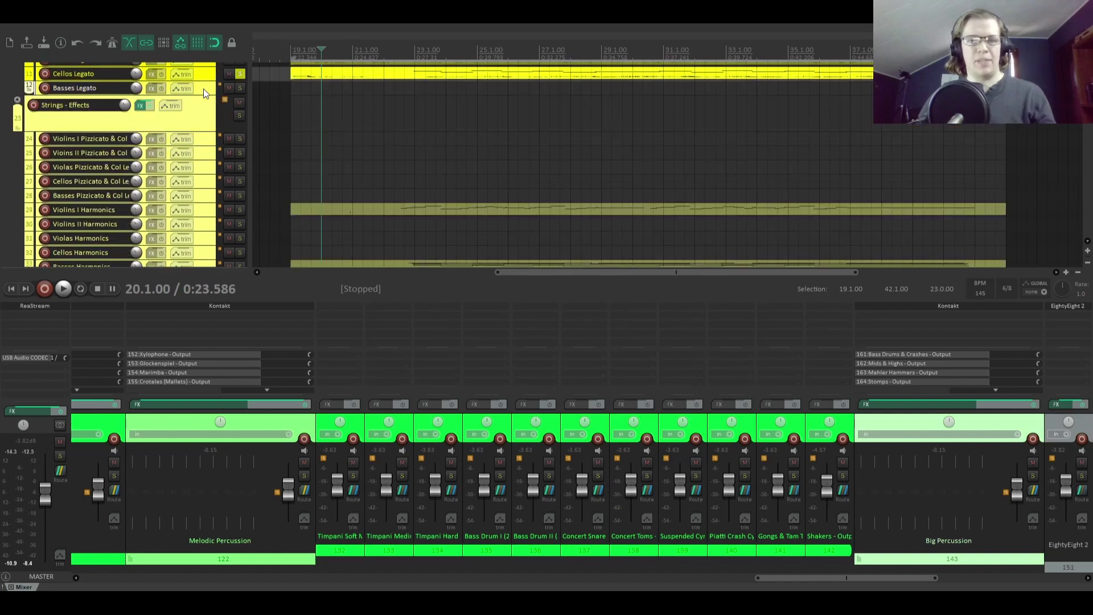
scroll(202, 108, "up", 5)
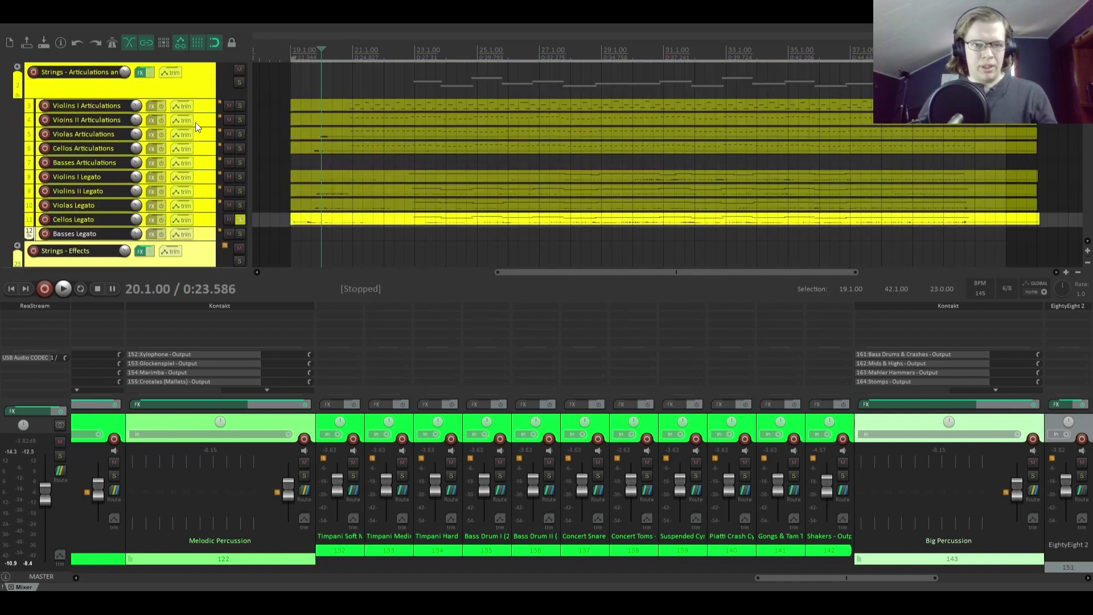
scroll(201, 153, "down", 20)
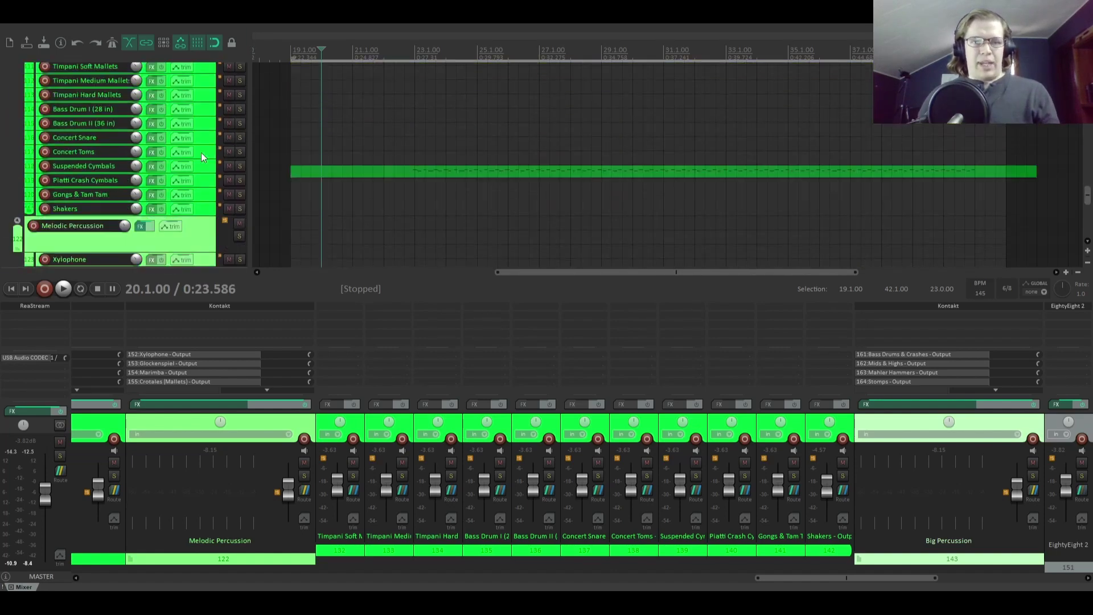
left_click(240, 214)
scroll(196, 168, "up", 20)
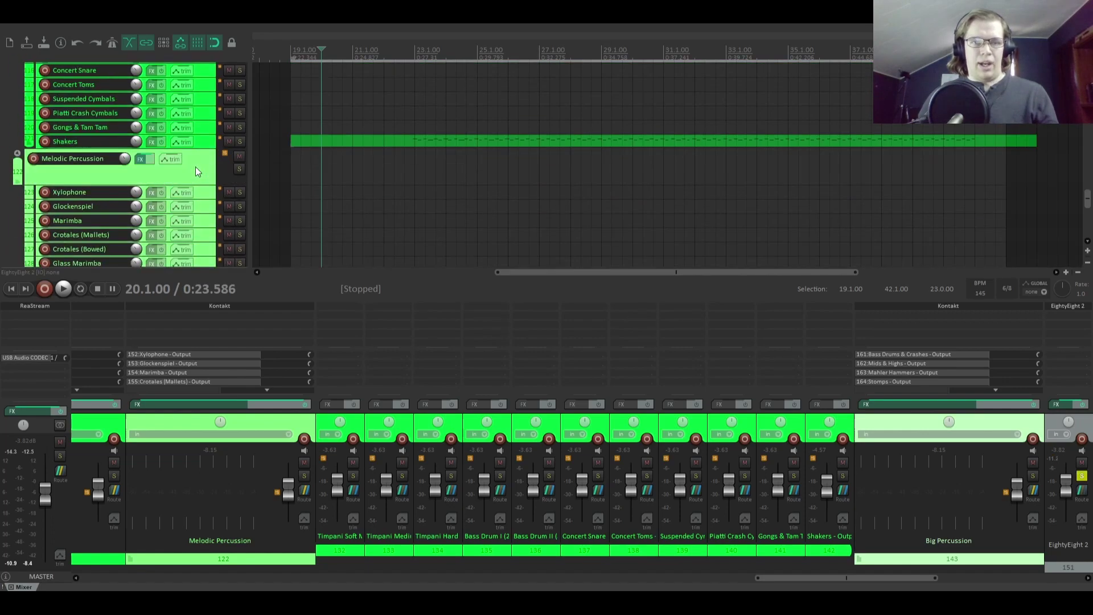
scroll(197, 166, "up", 8)
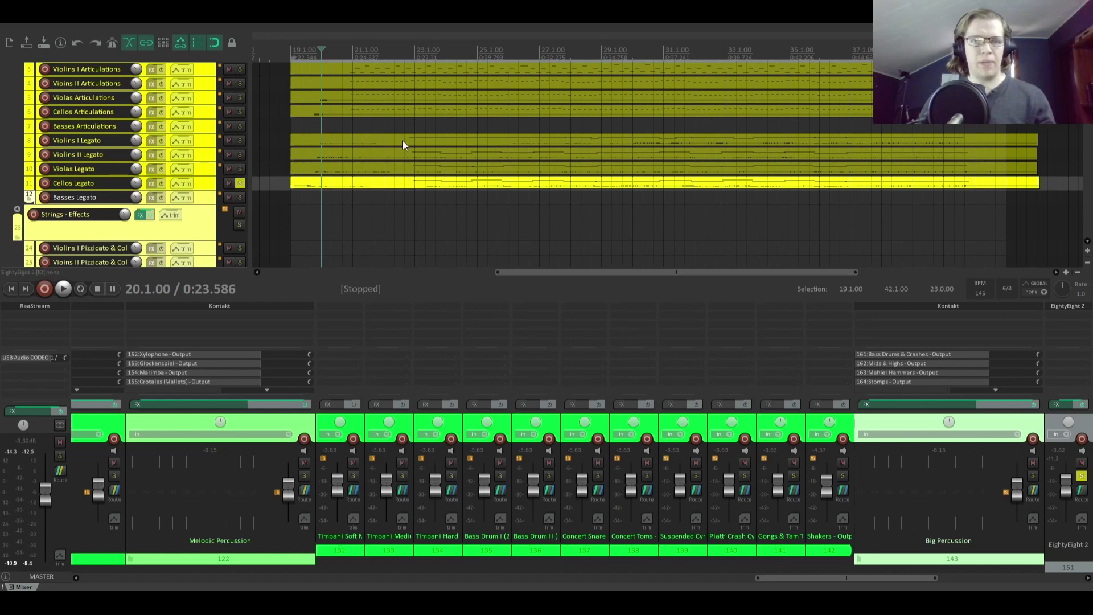
Step: Solo Violas Legato alongside Cellos Legato and the piano, and play them from measure 22 (22.1.00) to about measure 41
left_click(384, 126)
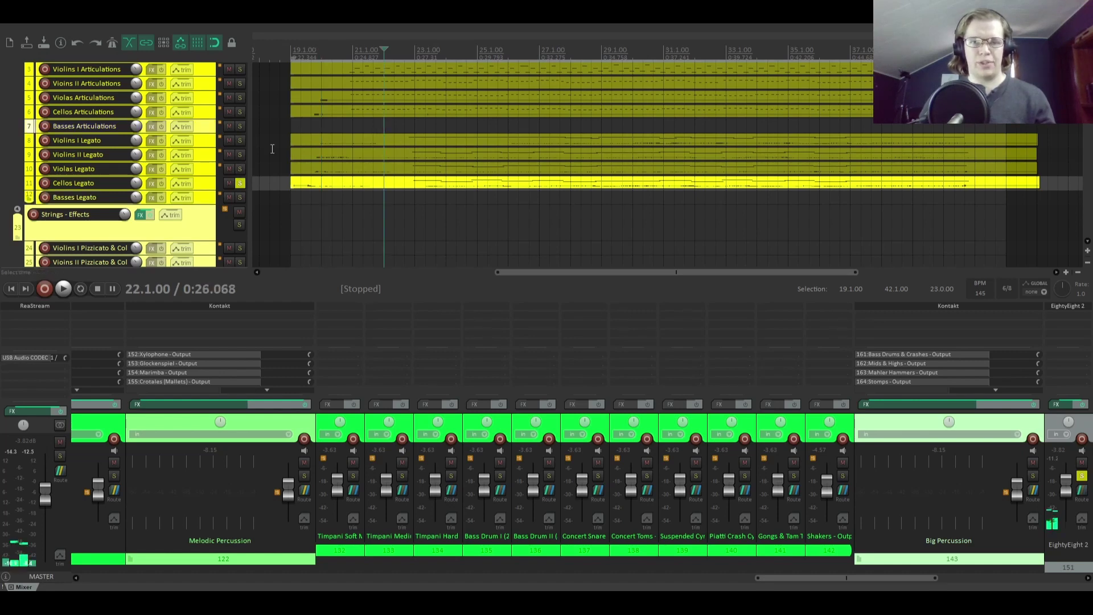
left_click(239, 168)
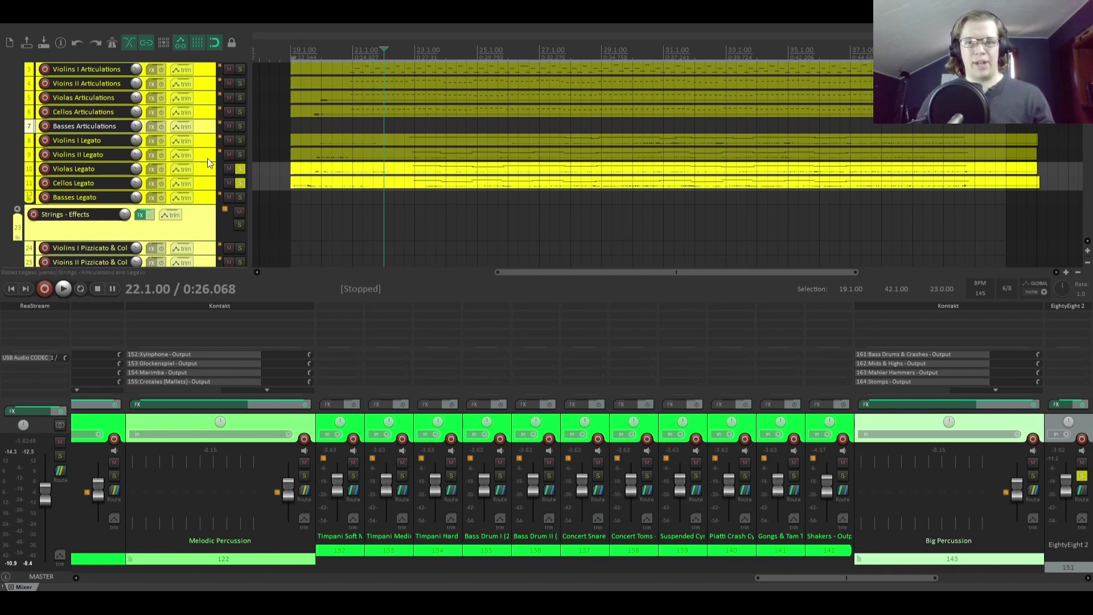
key("space")
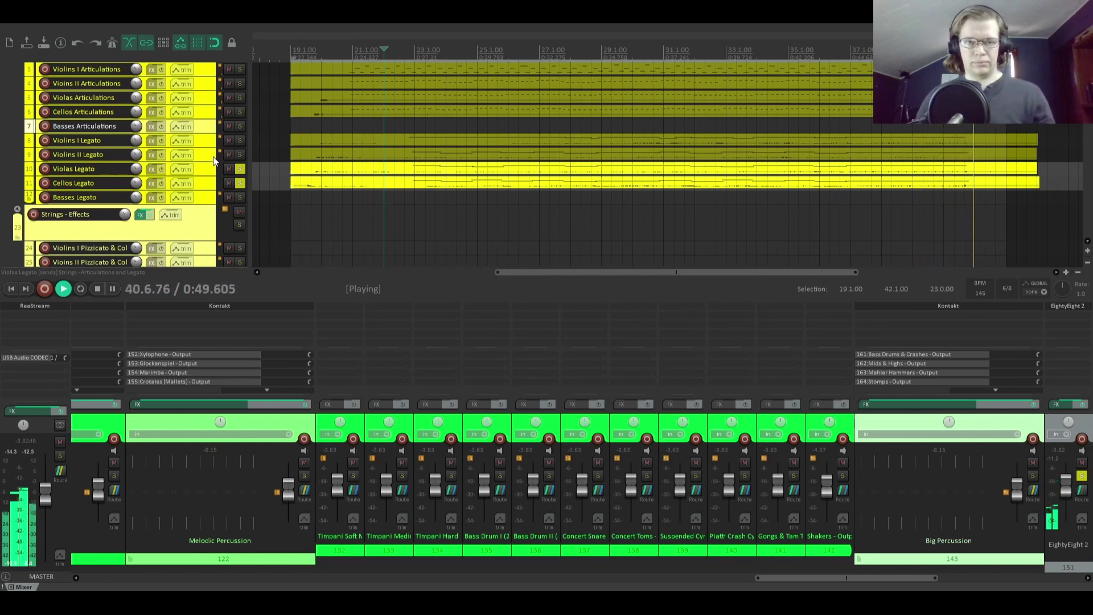
key("space")
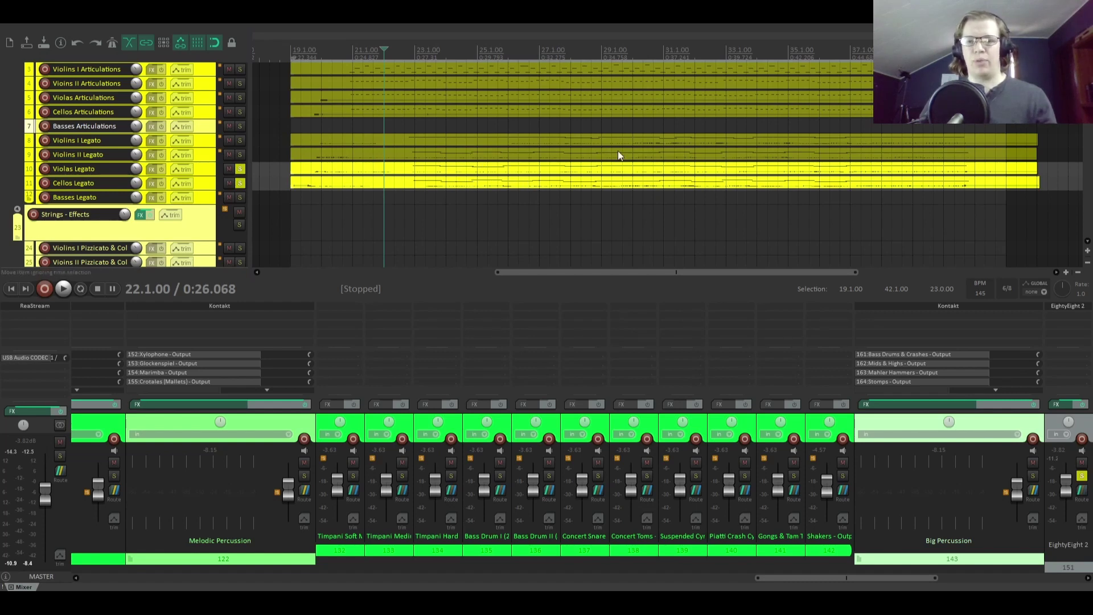
Step: Add Violins II Legato to the soloed tracks and play the passage from measure 22 to about measure 41
left_click(241, 155)
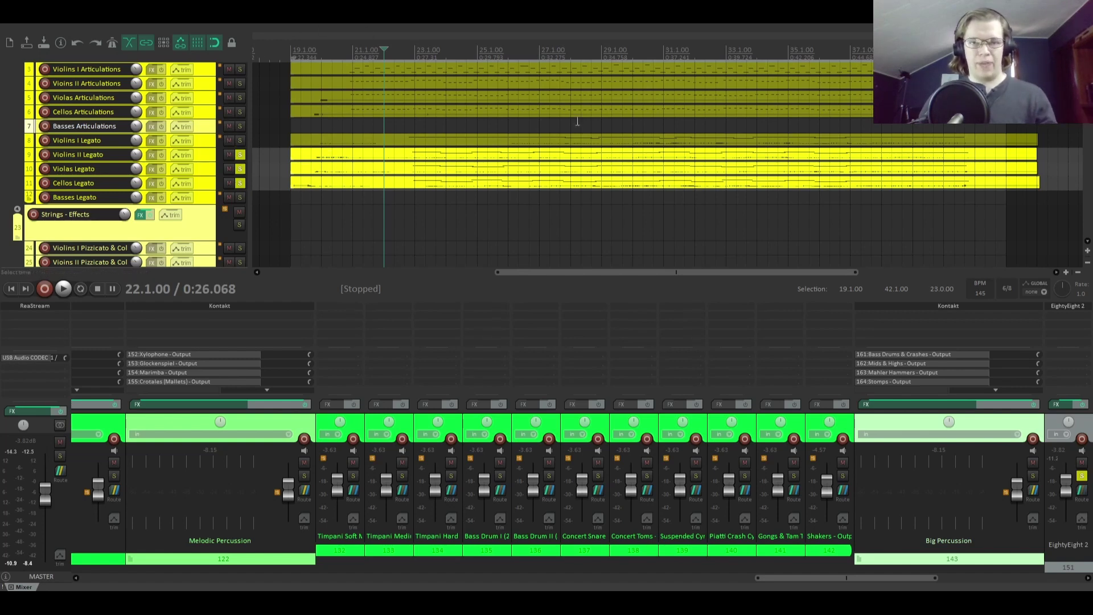
key("space")
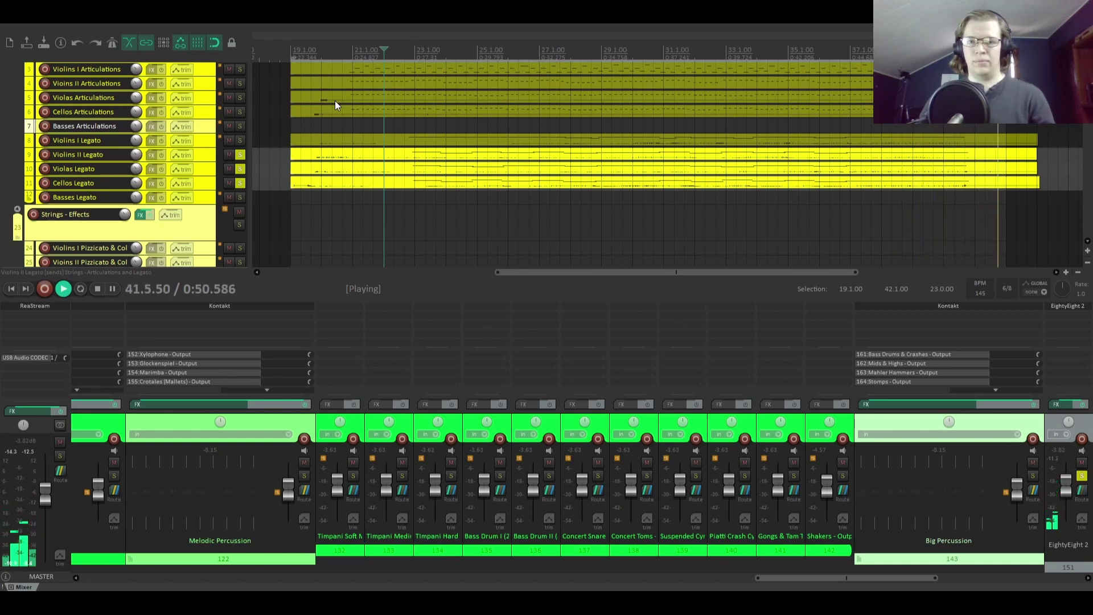
key("space")
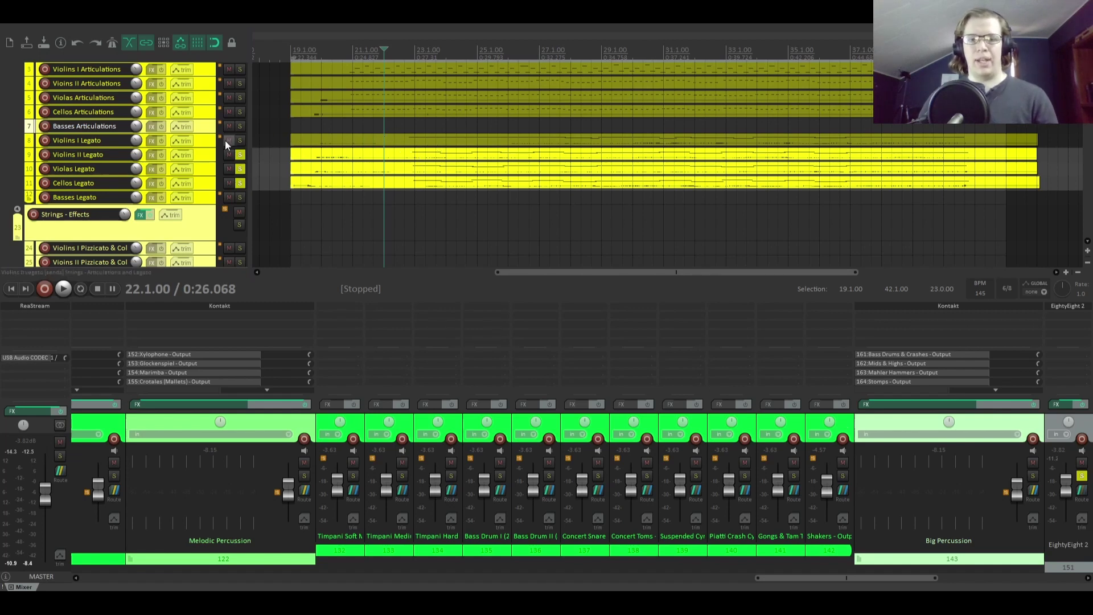
Step: Solo Violins I Legato as well and play the piano with all four upper string legato tracks from measure 22
left_click(240, 141)
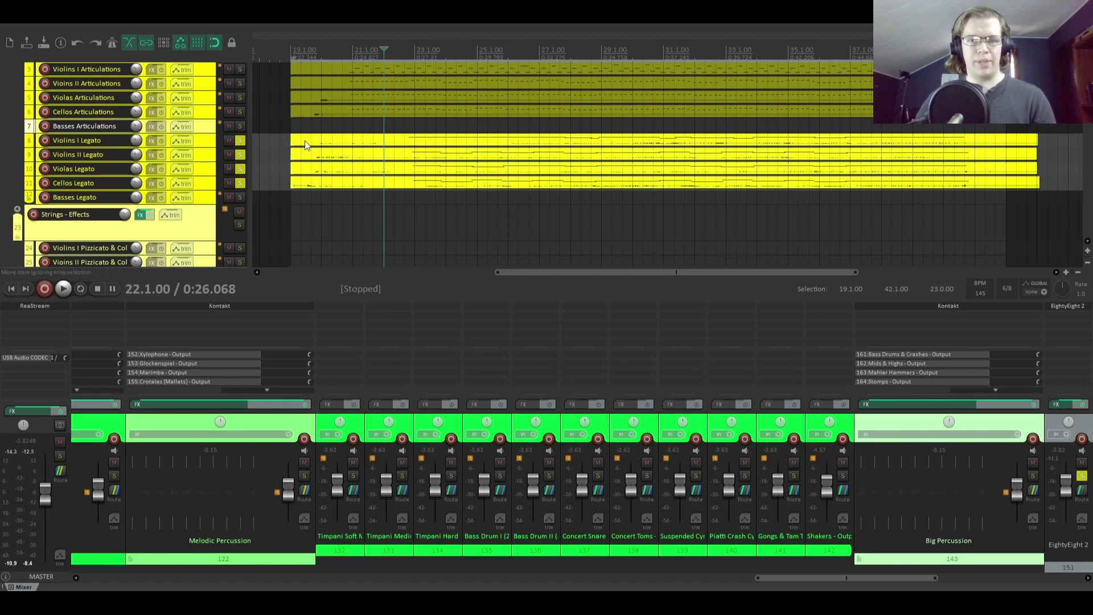
key("space")
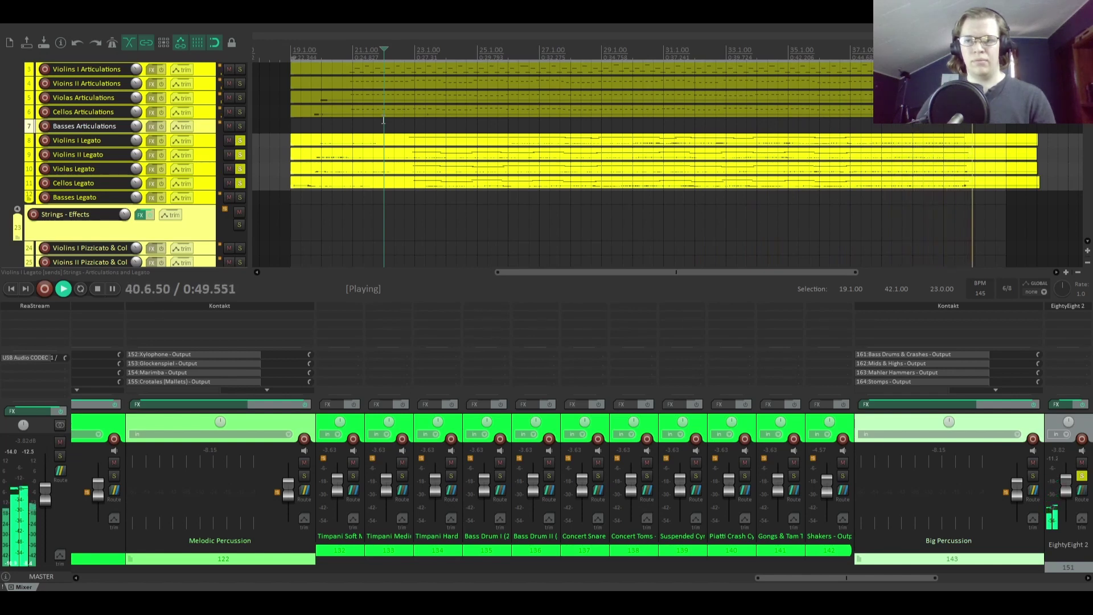
key("space")
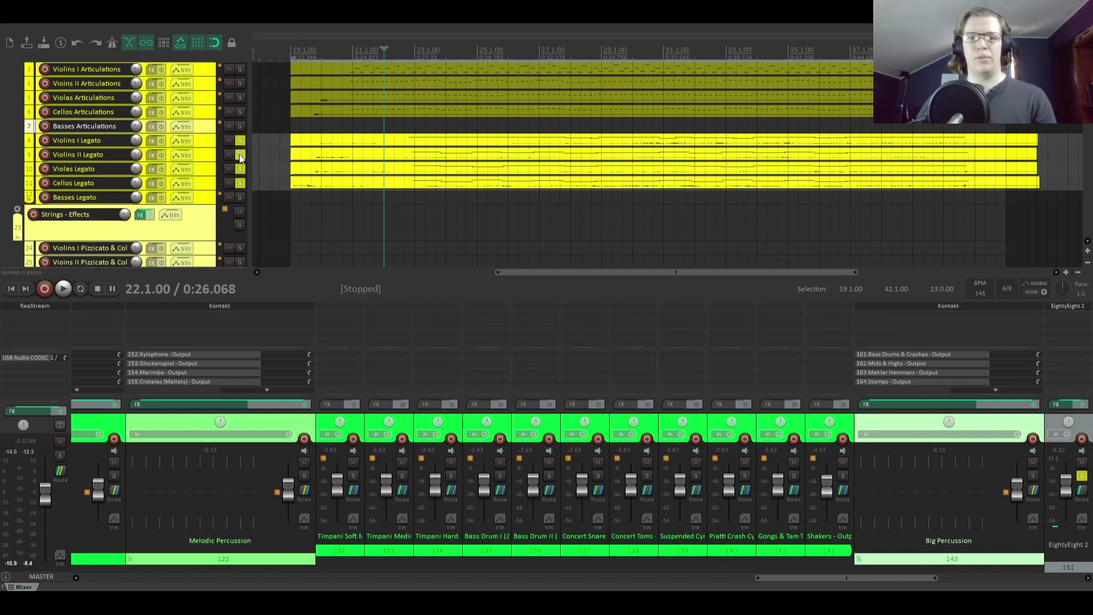
Step: Unsolo the EightyEight 2 piano track and play only the soloed string legato tracks from measure 22 to about measure 29
scroll(224, 145, "down", 15)
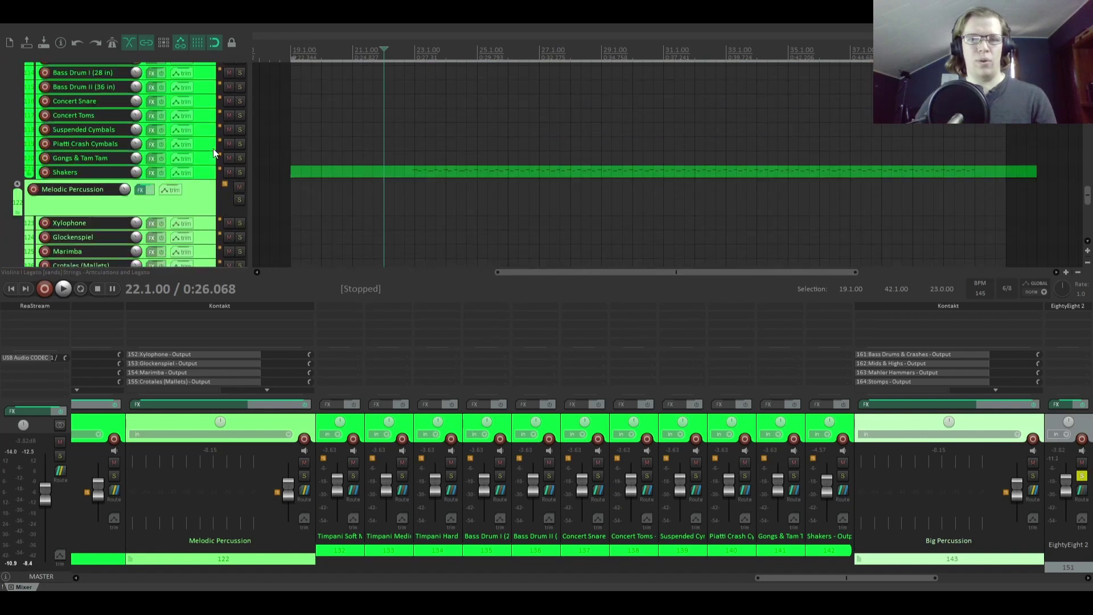
scroll(213, 148, "down", 8)
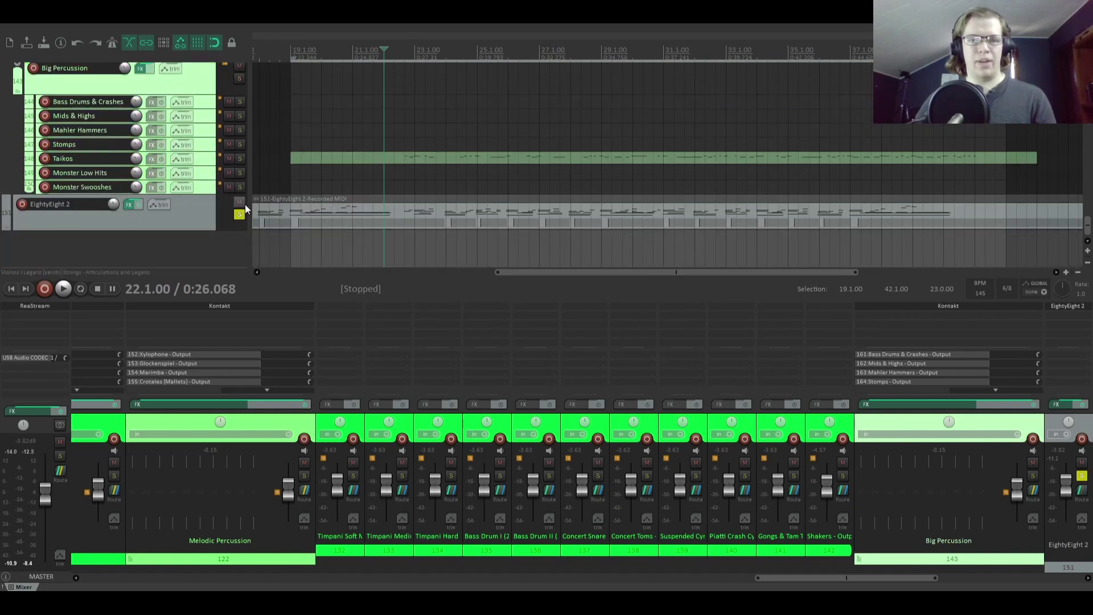
scroll(210, 196, "up", 10)
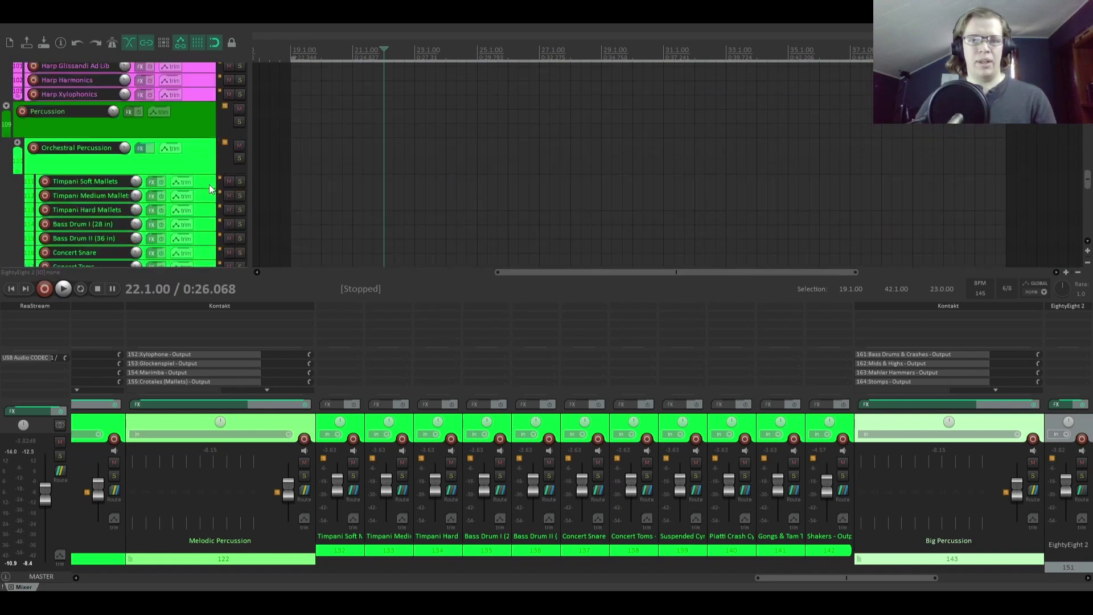
scroll(209, 185, "up", 15)
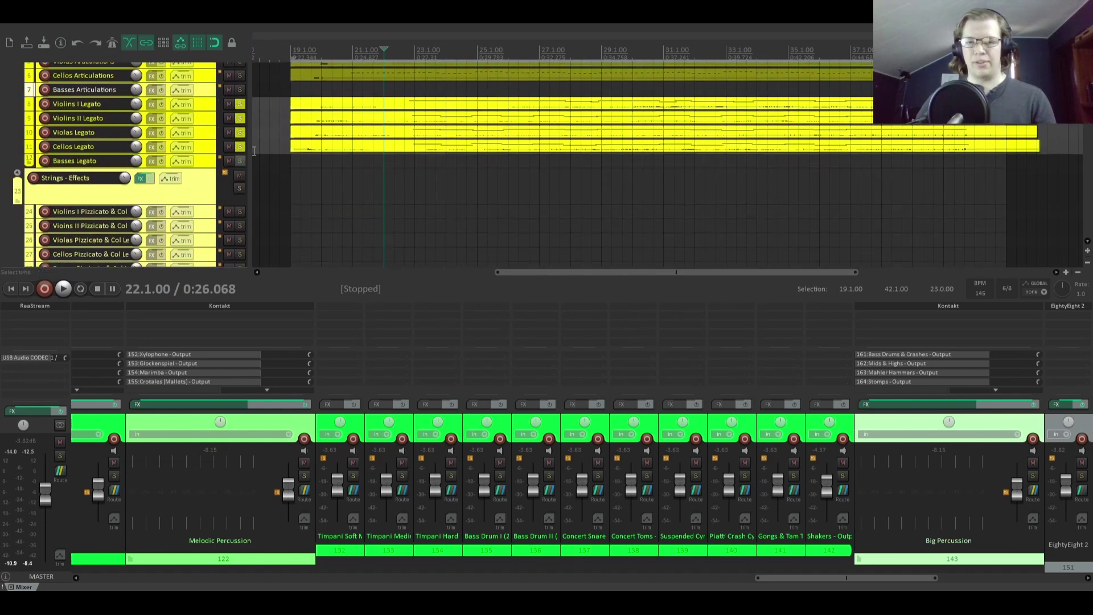
scroll(201, 137, "up", 5)
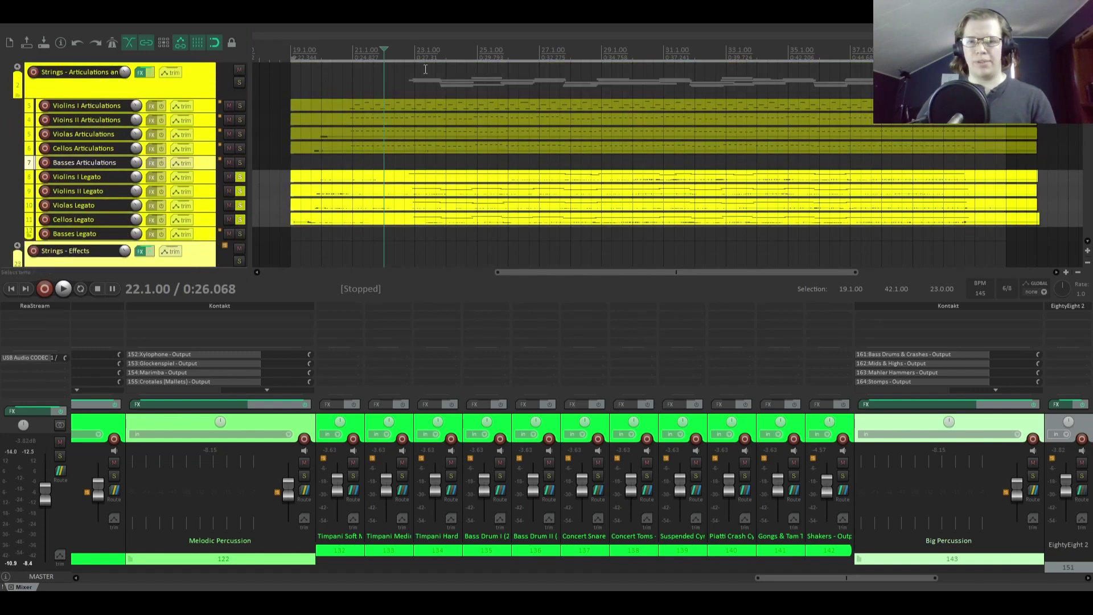
key("space")
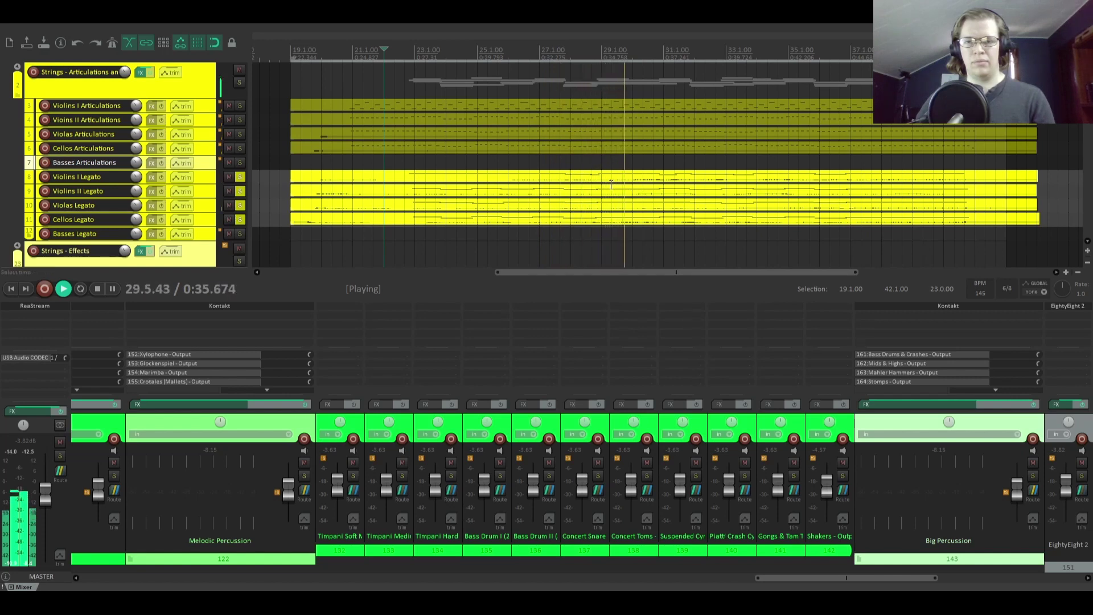
key("space")
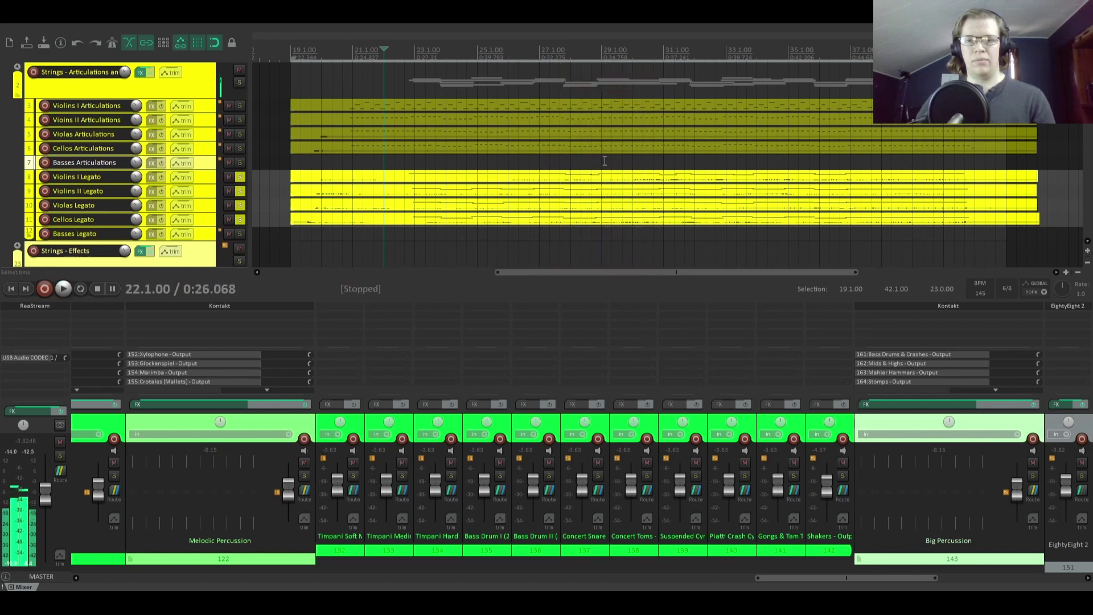
Step: Place the edit cursor at 29.1.00 and briefly play the four soloed string legato tracks from there
left_click(603, 69)
key("space")
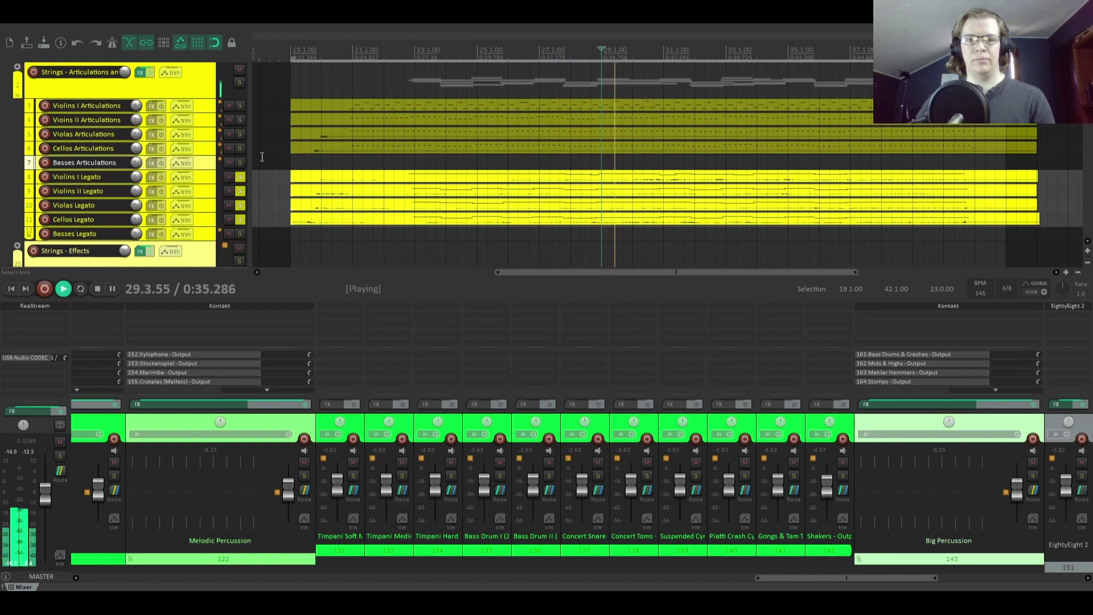
key("space")
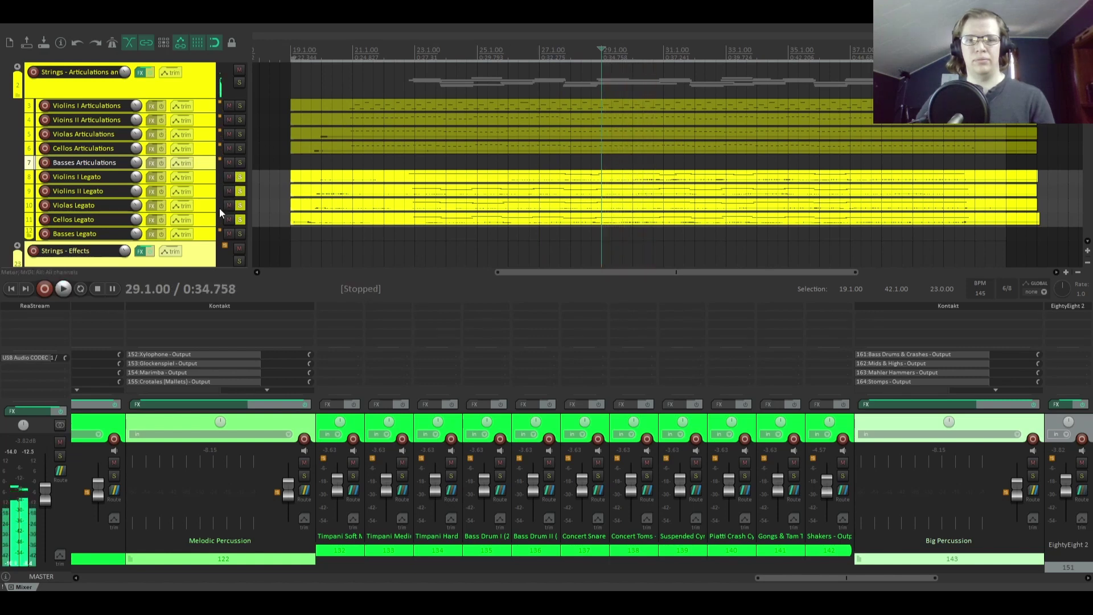
Step: Compare the strings from 29.1.00 by playing them with Violins I Legato unsoloed and with it soloed again
left_click(240, 178)
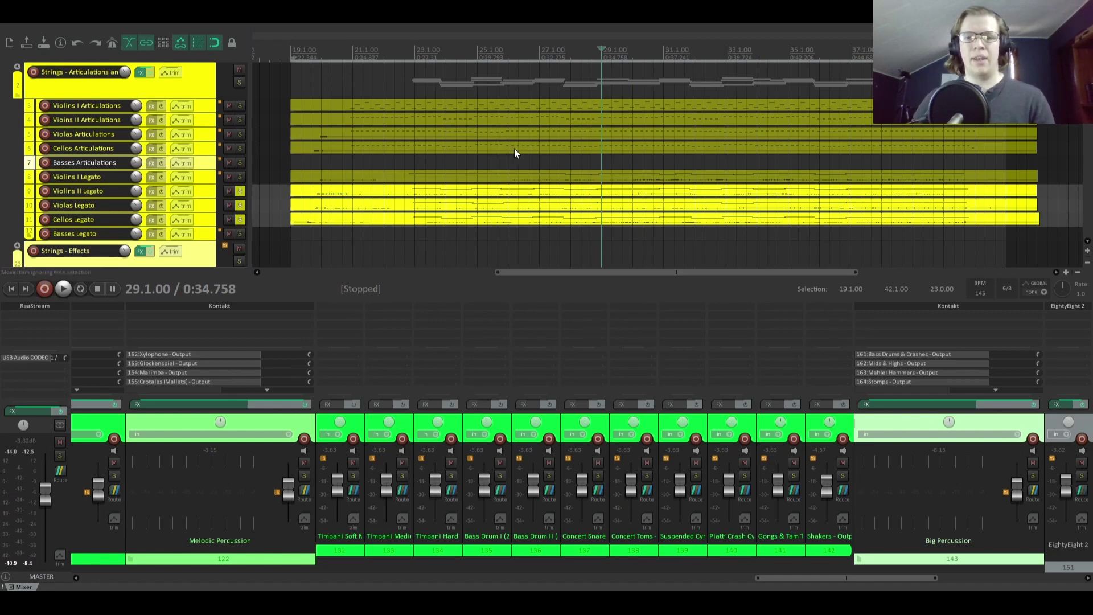
key("space")
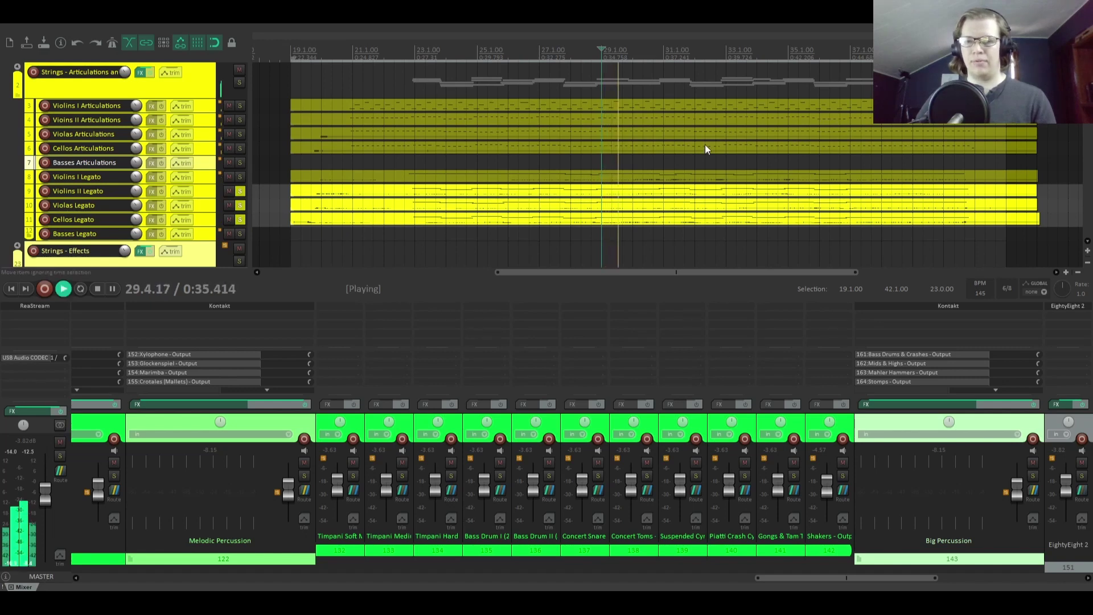
key("space")
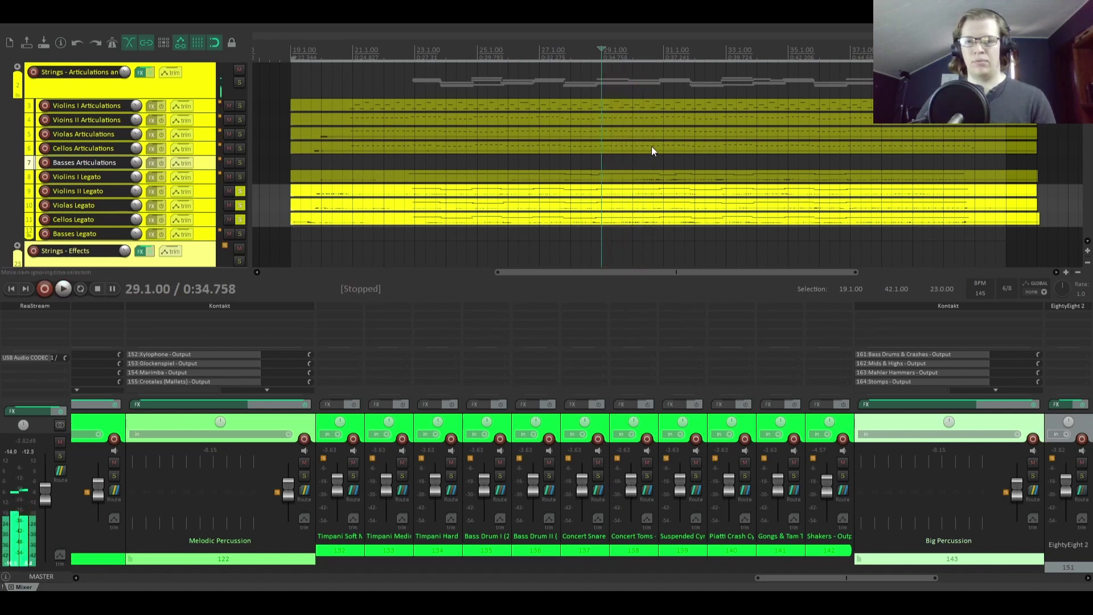
left_click(238, 178)
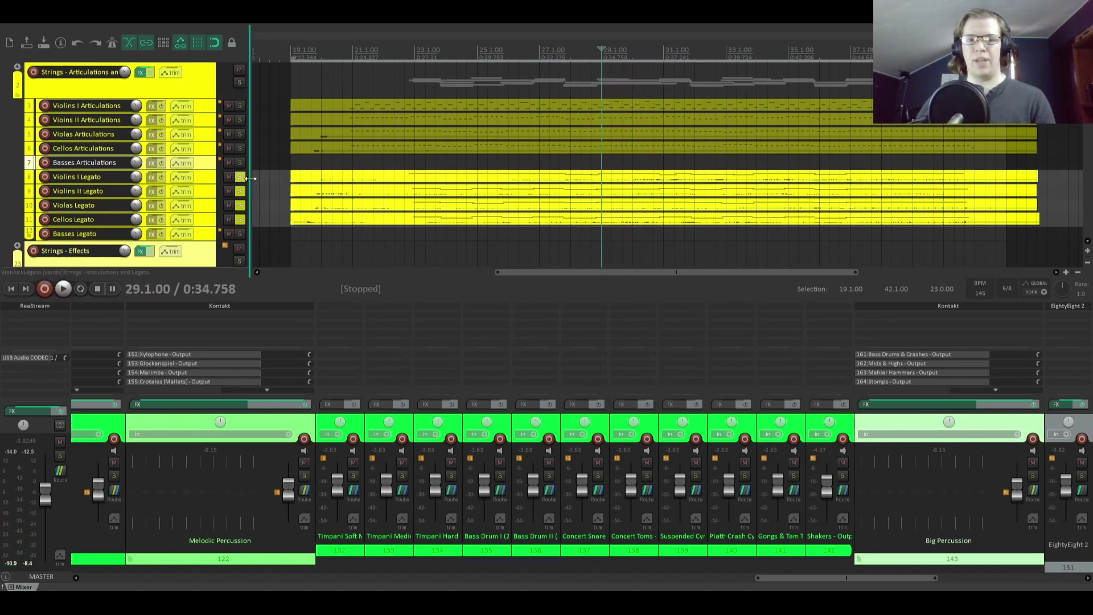
key("space")
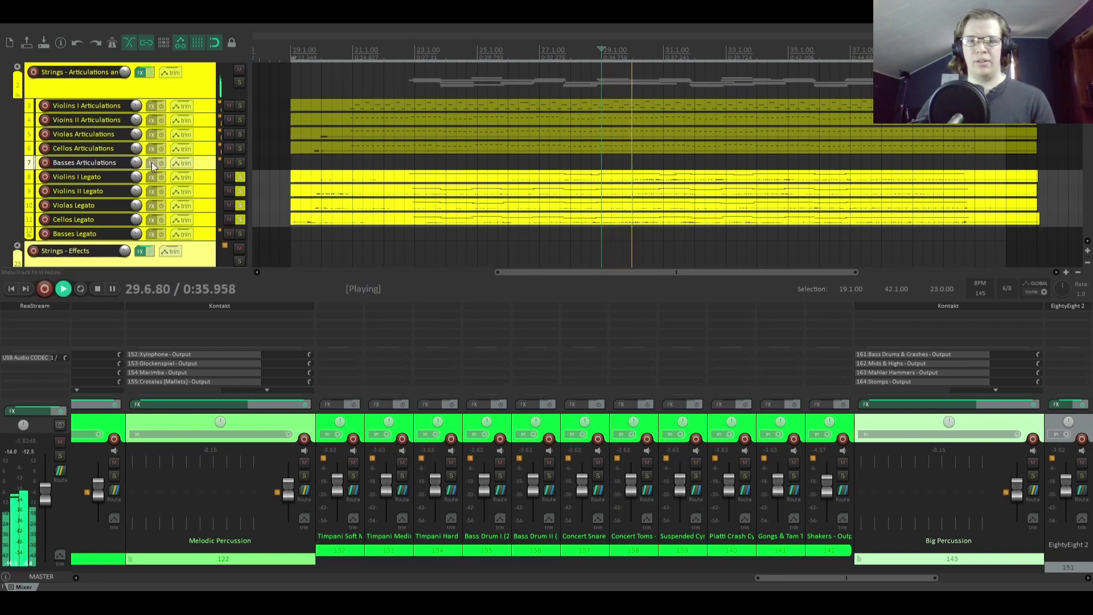
key("space")
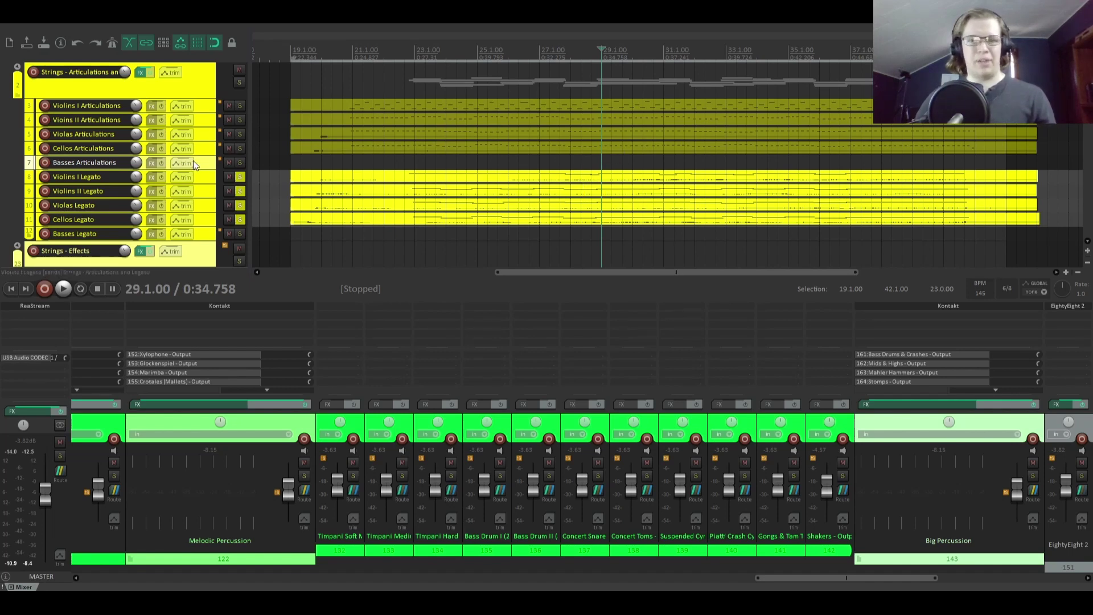
Step: Replay measure 29 with Violins I Legato, without it, and once more with it soloed to compare the harmony
key("space")
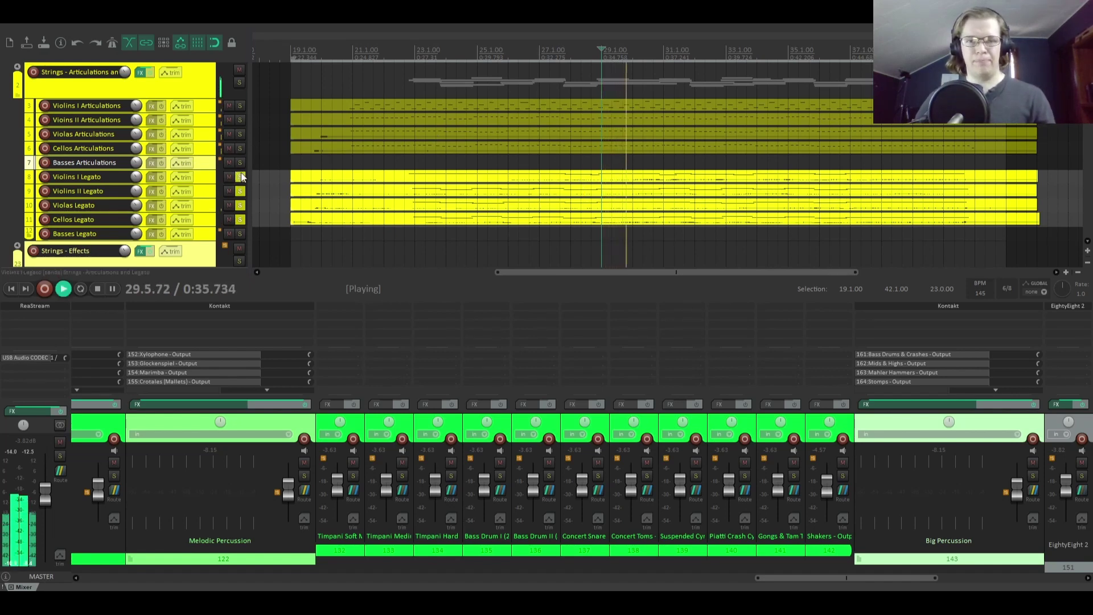
key("space")
left_click(240, 178)
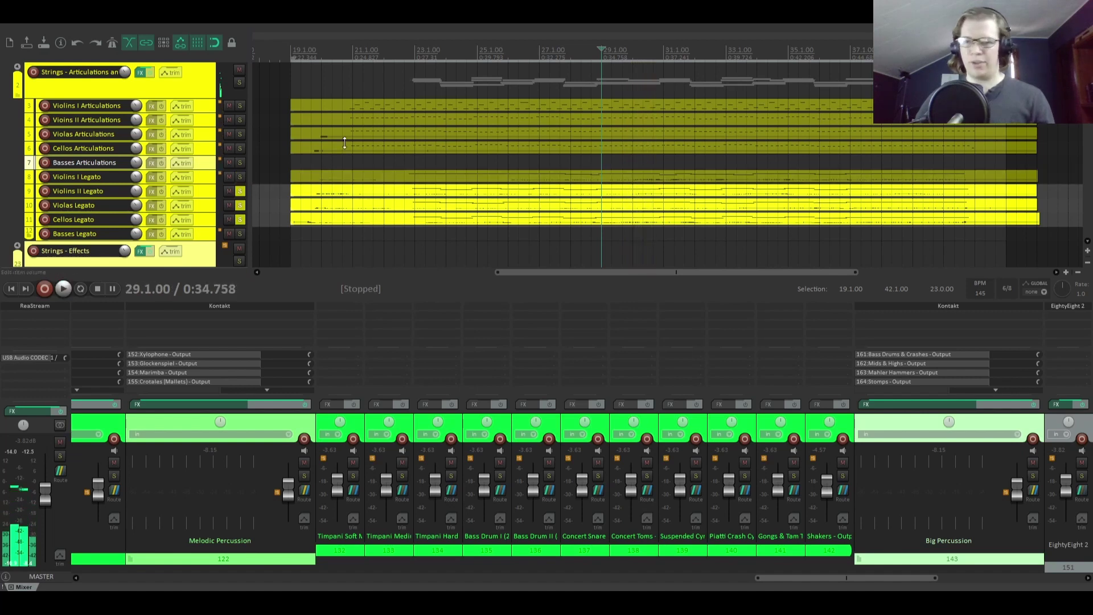
key("space")
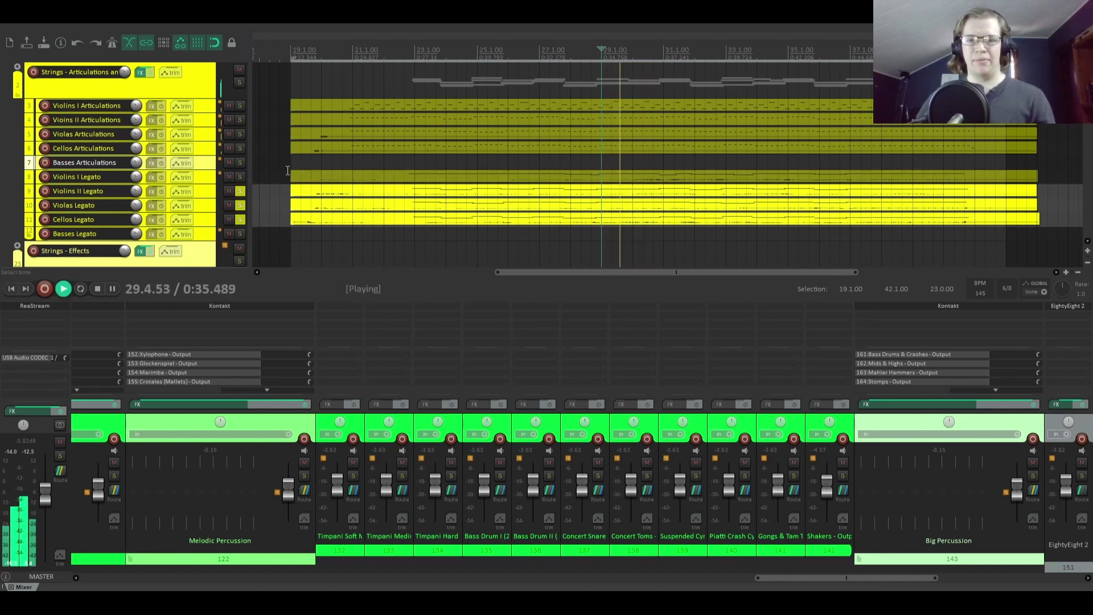
key("space")
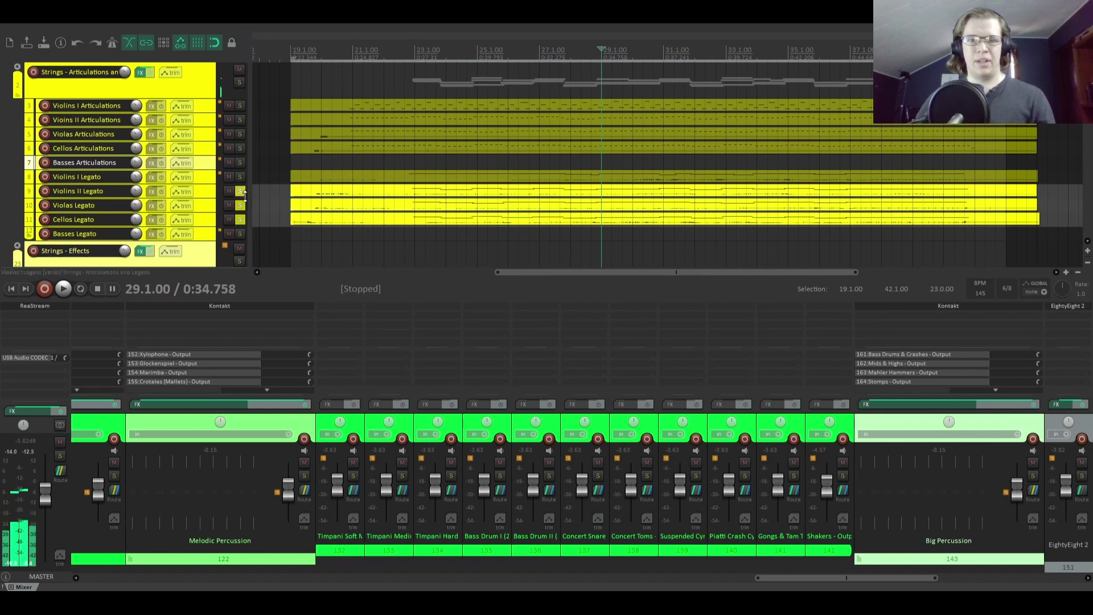
left_click(239, 177)
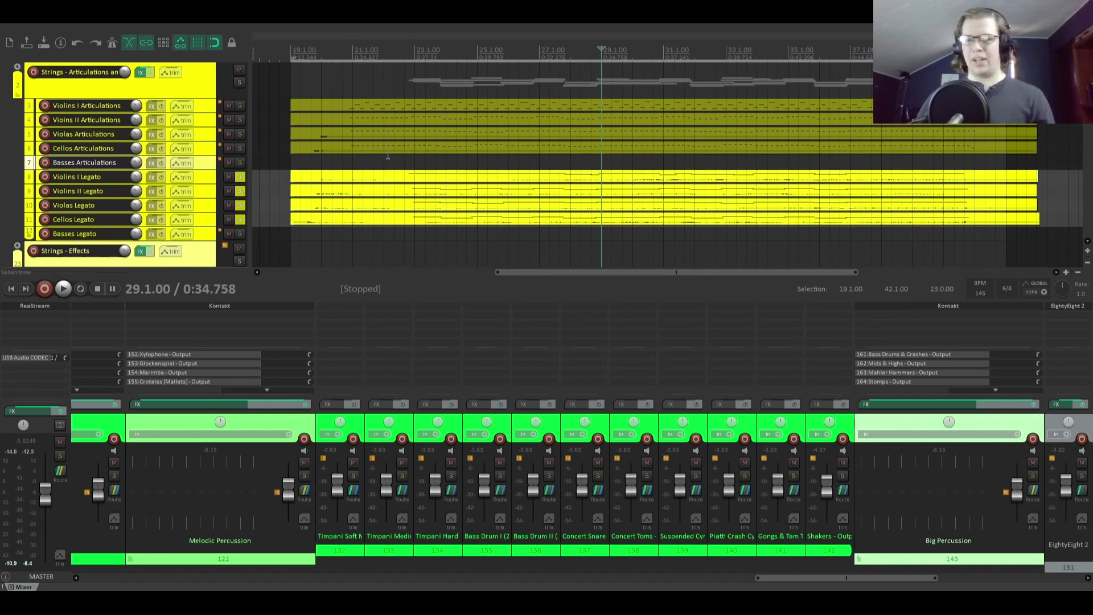
key("space")
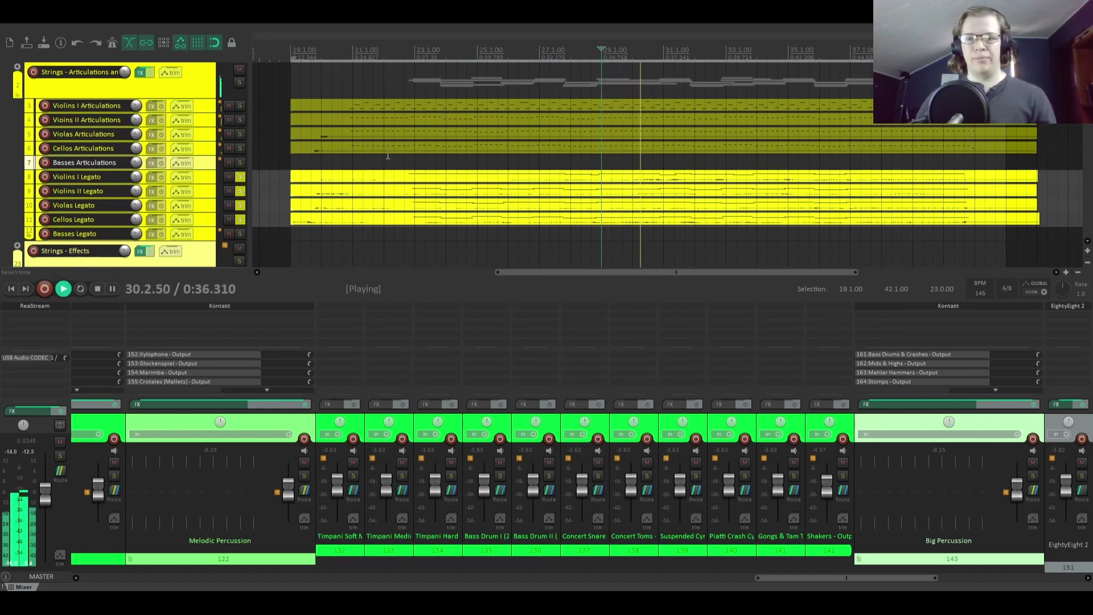
key("space")
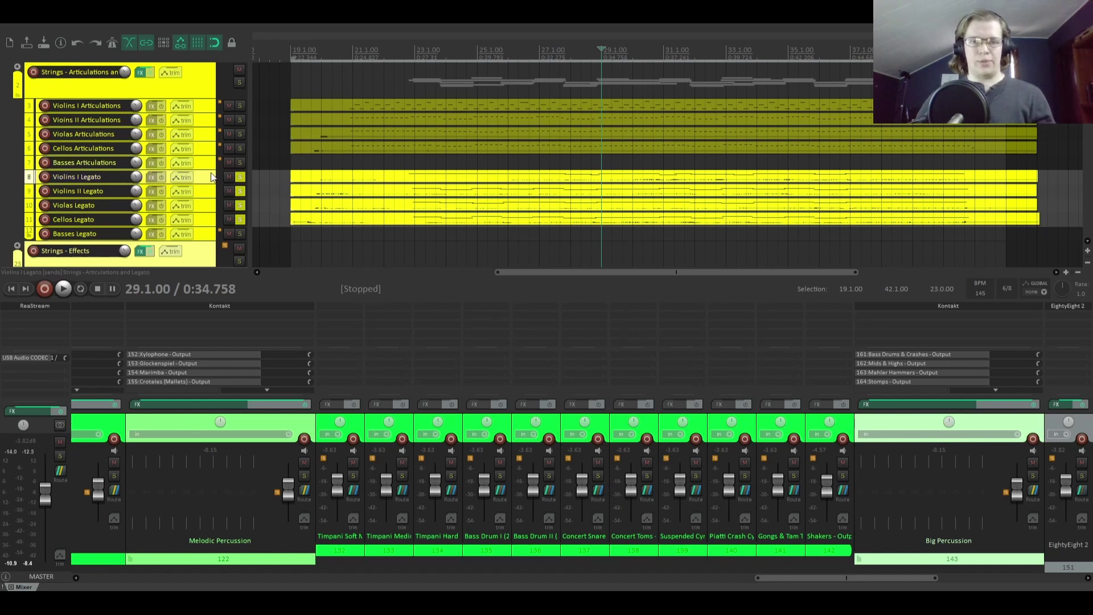
Step: Solo the EightyEight 2 piano track and the Flute Articulations track in the Woodwinds group
scroll(205, 162, "down", 2)
scroll(206, 162, "down", 12)
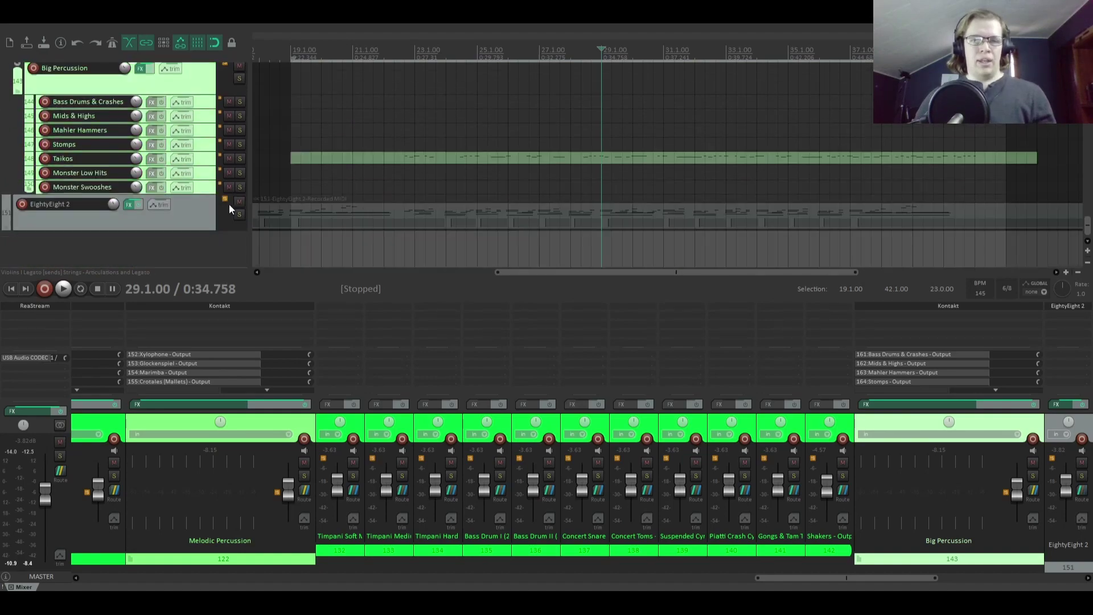
left_click(238, 214)
scroll(210, 199, "up", 10)
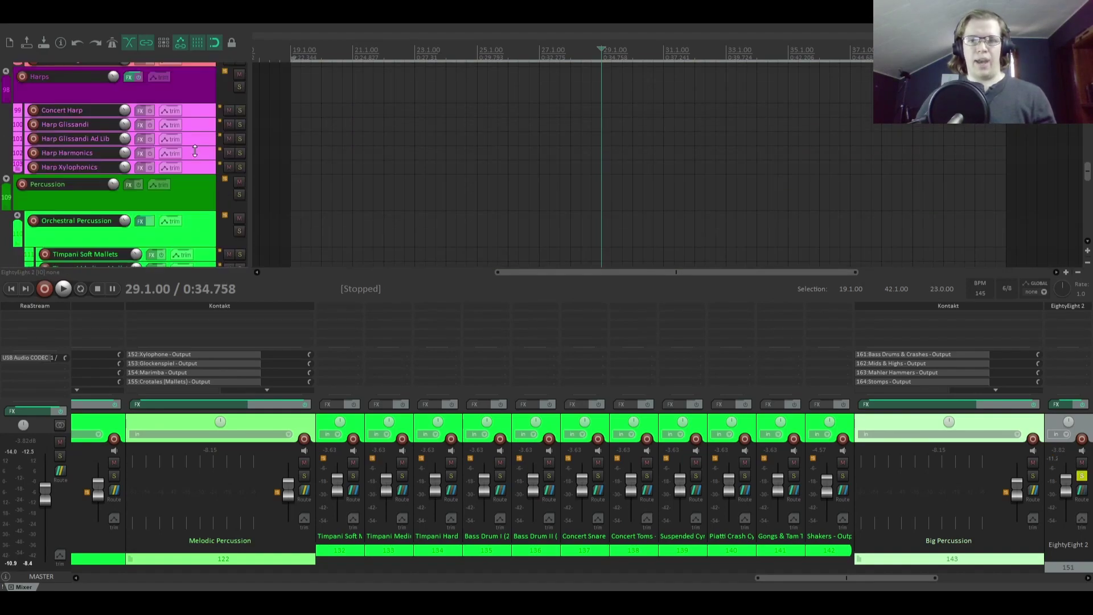
scroll(195, 151, "up", 10)
scroll(195, 151, "down", 1)
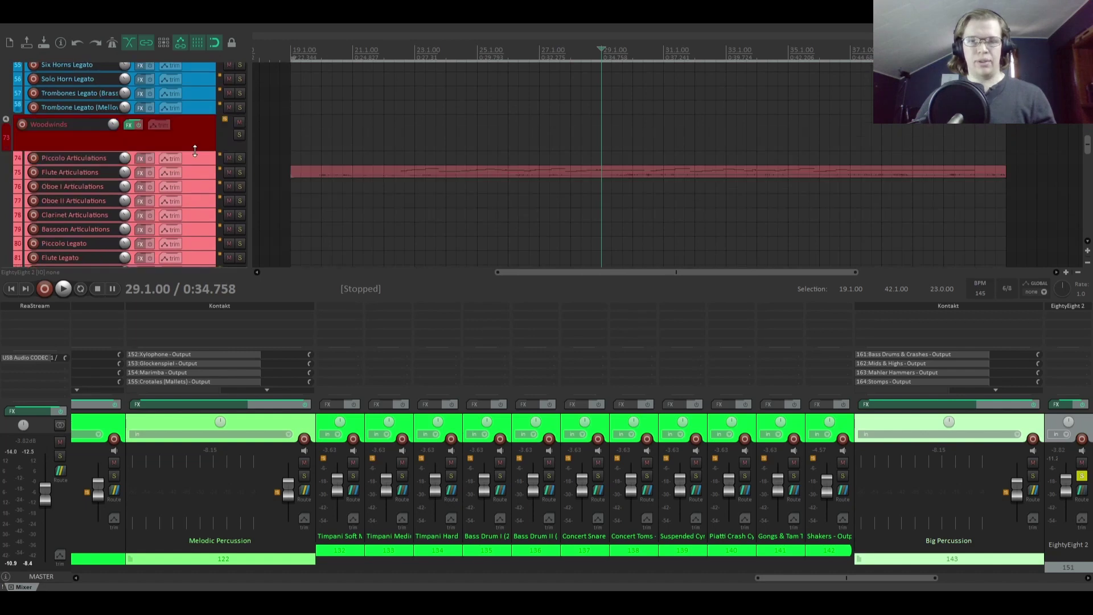
left_click(240, 174)
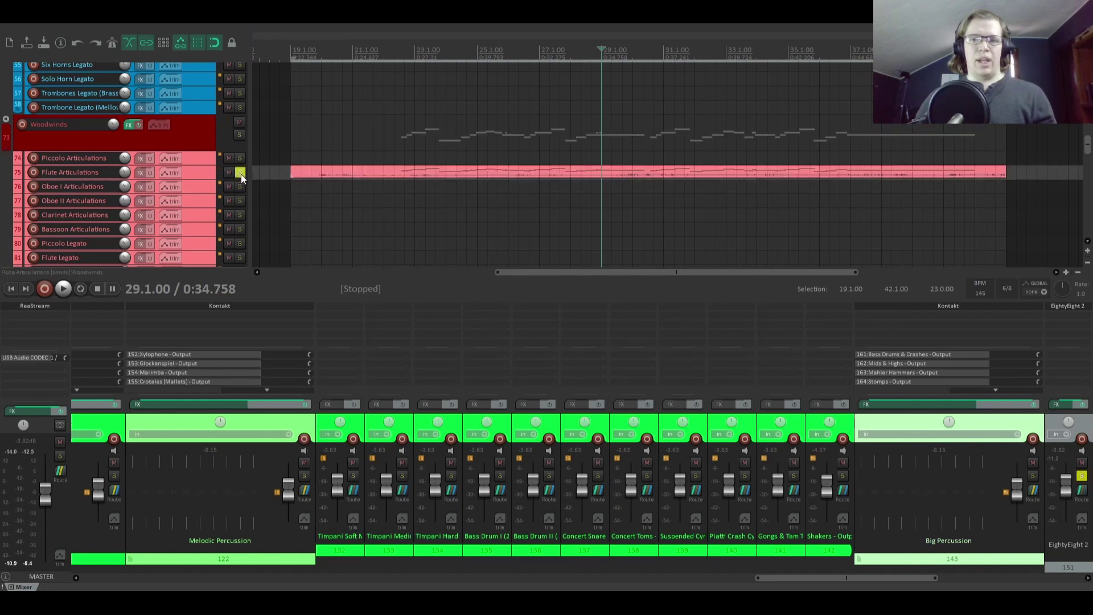
Step: Split the Flute Articulations MIDI item at 30.1.00 and select its earlier part
left_click(635, 159)
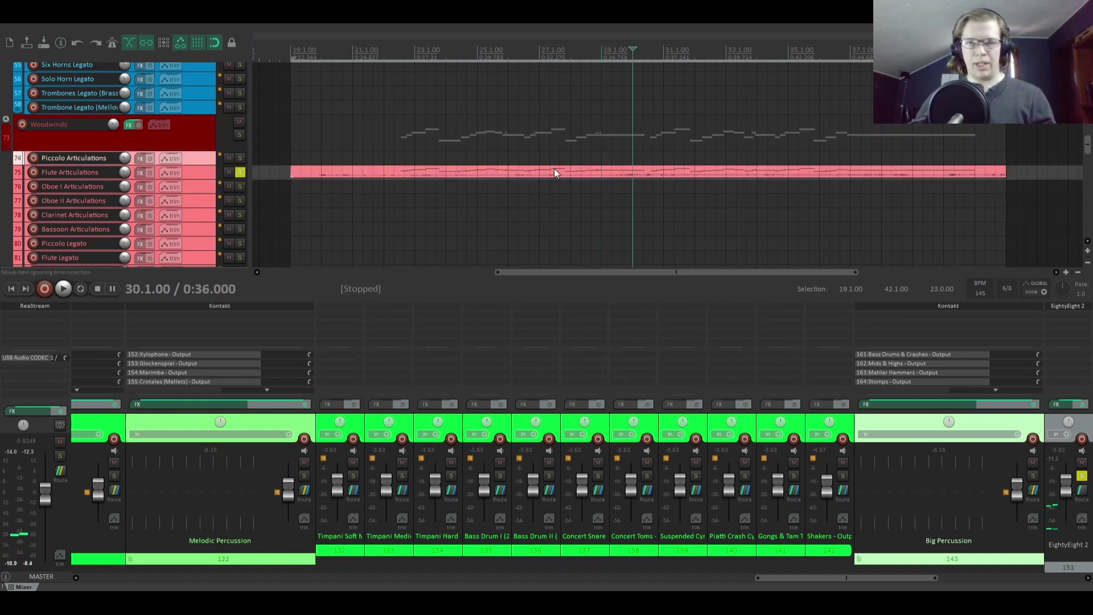
left_click(555, 170)
key("s")
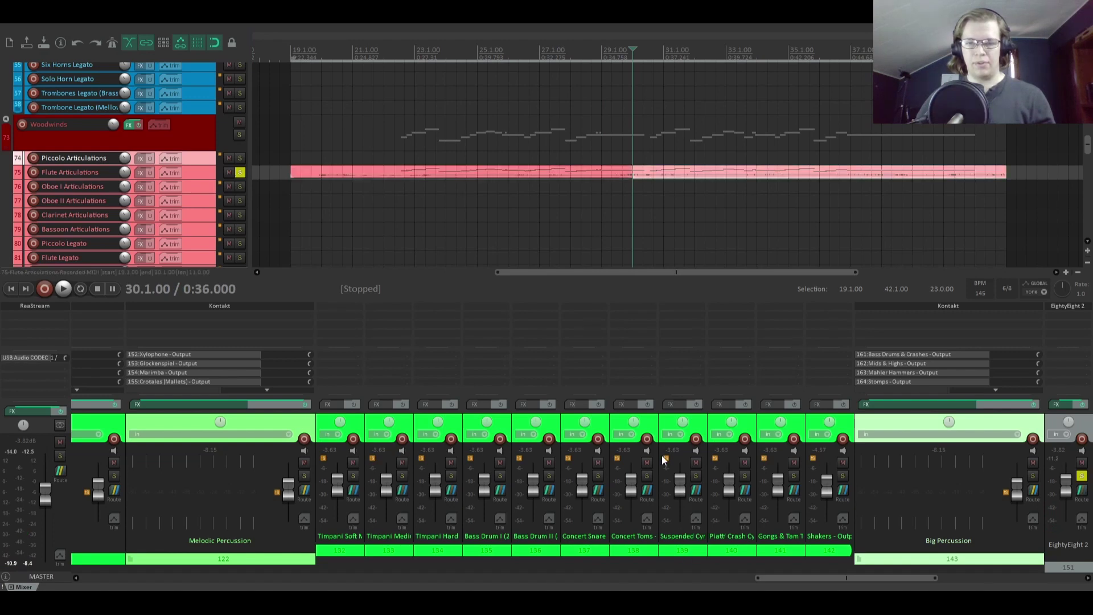
left_click(559, 174)
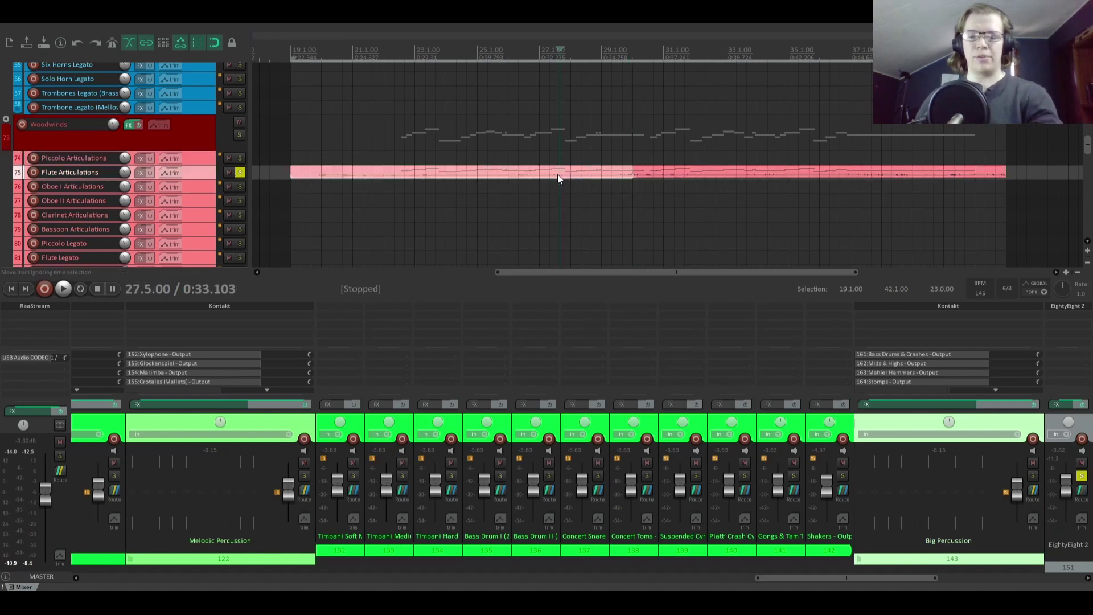
Step: Delete the Flute Articulations item's selected part before 30.1.00 and place the edit cursor at 30.1.00
key("Delete")
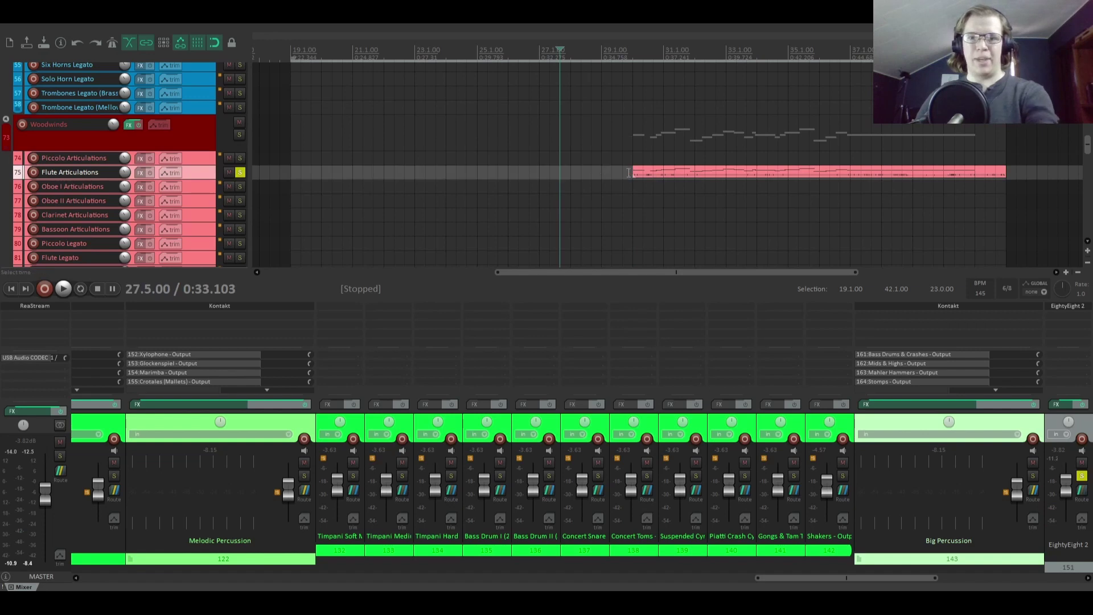
left_click(640, 174)
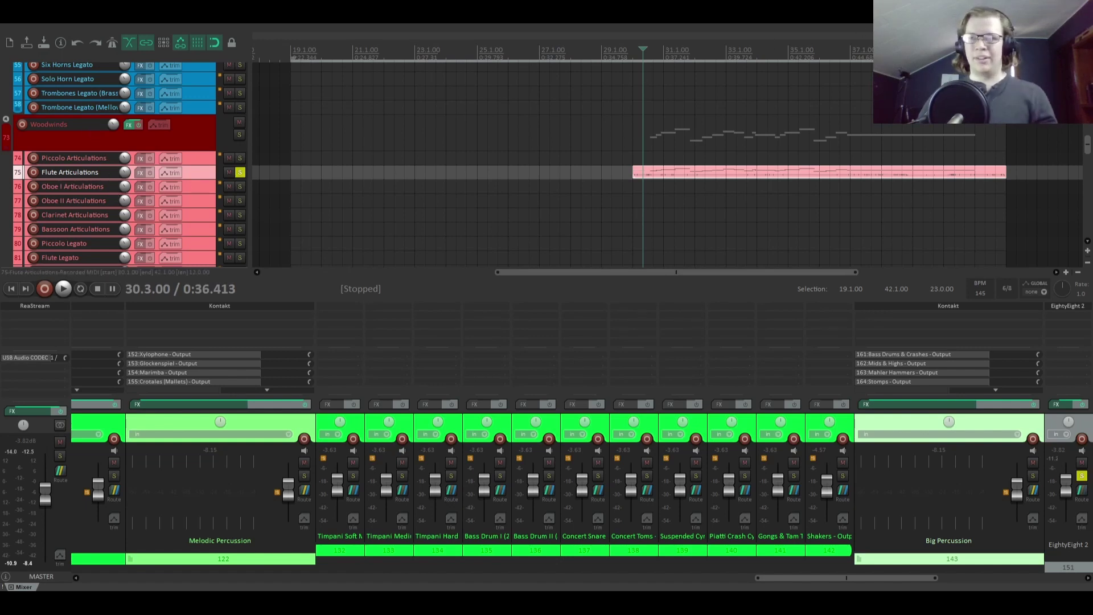
left_click(631, 59)
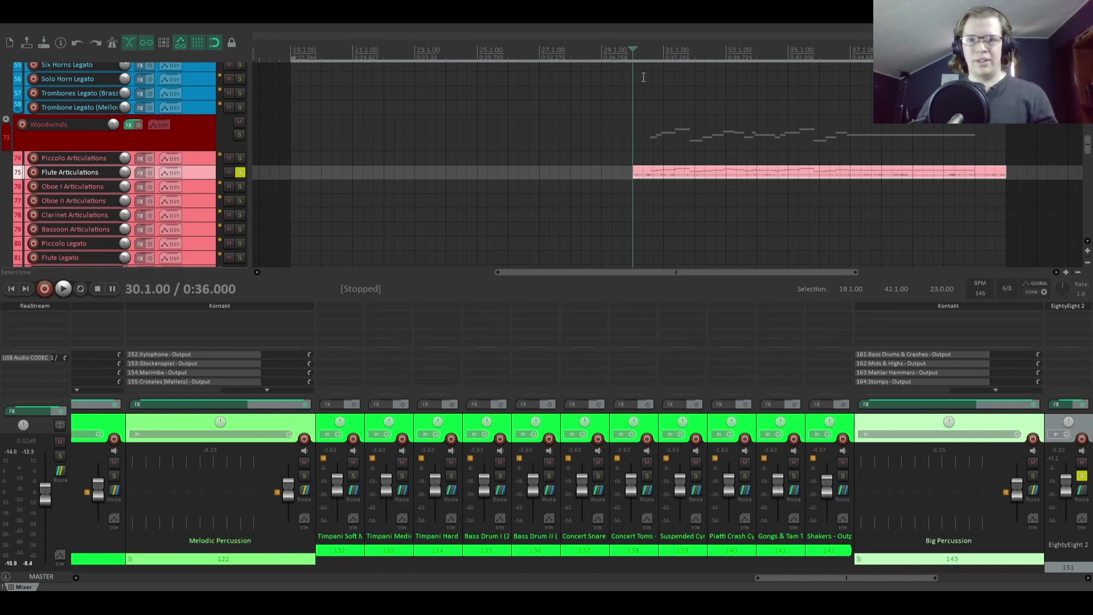
scroll(659, 114, "up", 2)
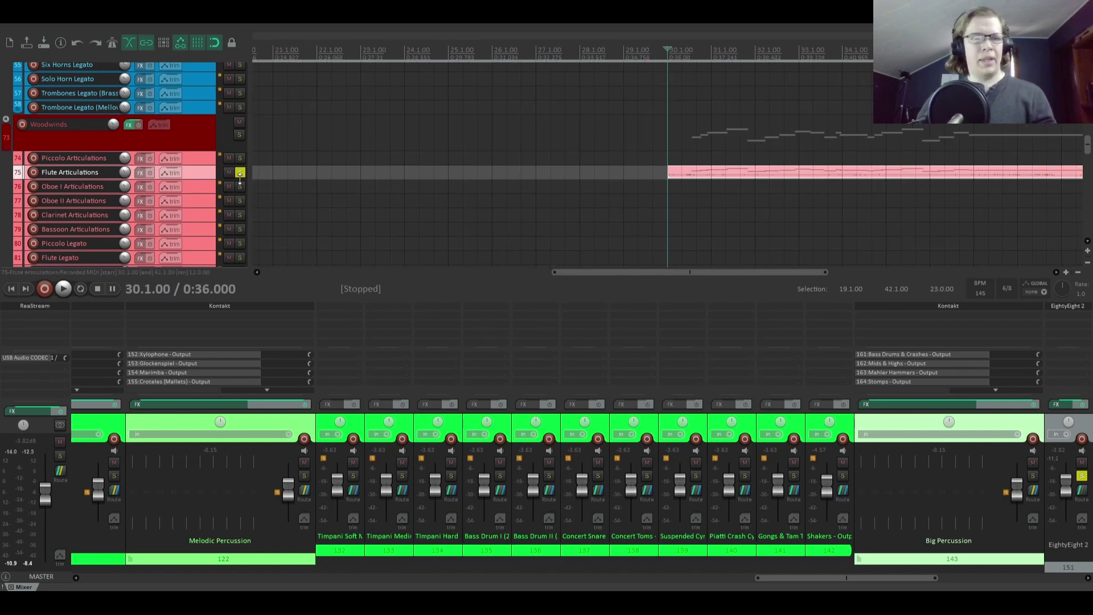
Step: Check the soloed piano and string legato tracks, and undo the deletion of the Flute Articulations item's earlier part
scroll(171, 182, "down", 15)
scroll(193, 196, "down", 1)
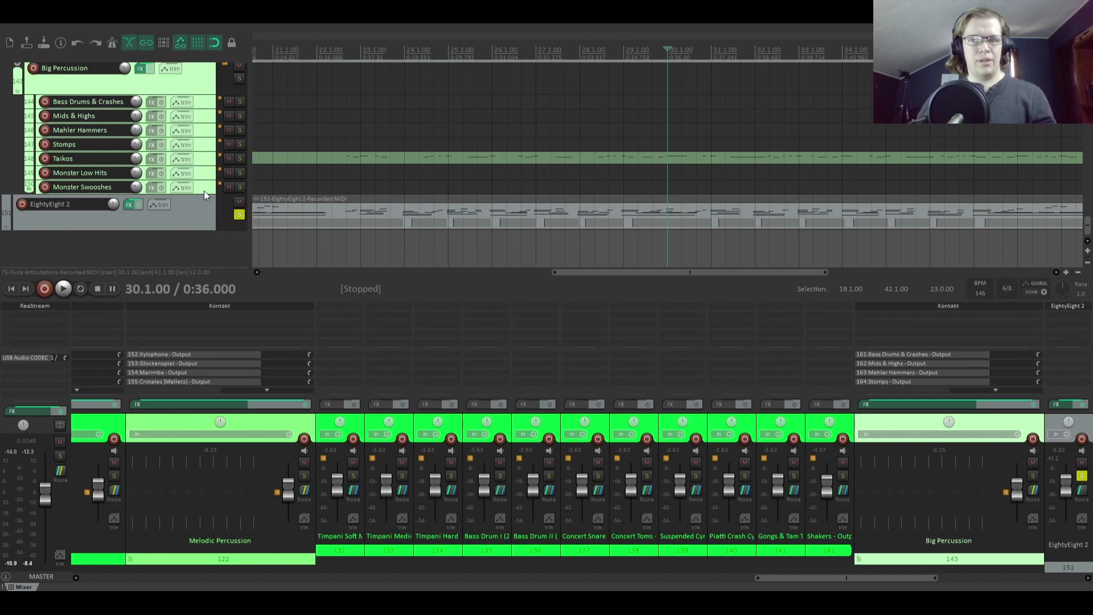
scroll(204, 192, "up", 20)
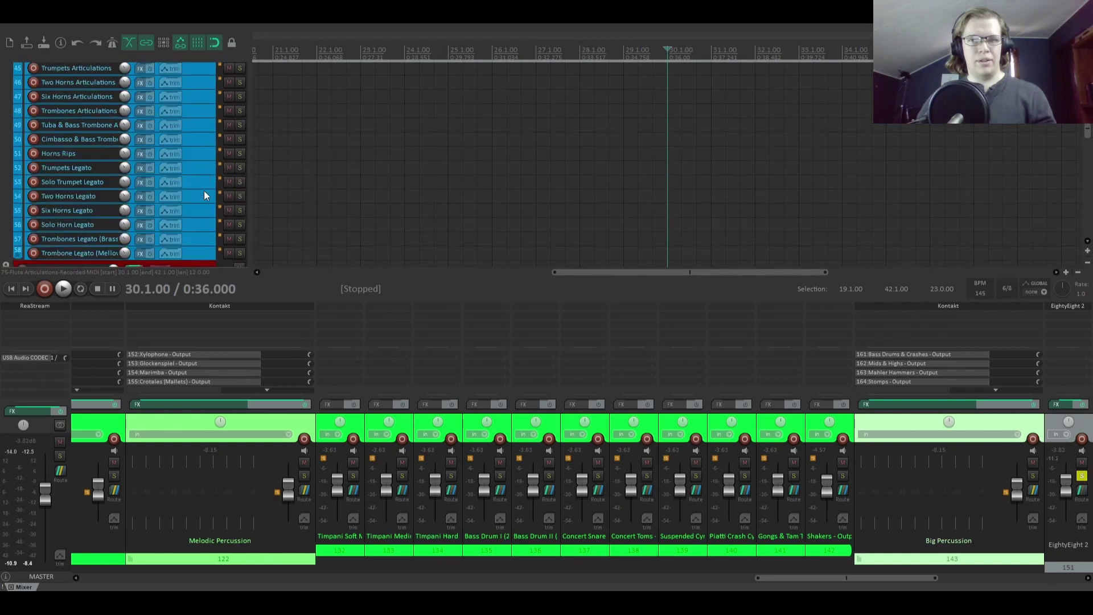
scroll(204, 195, "up", 6)
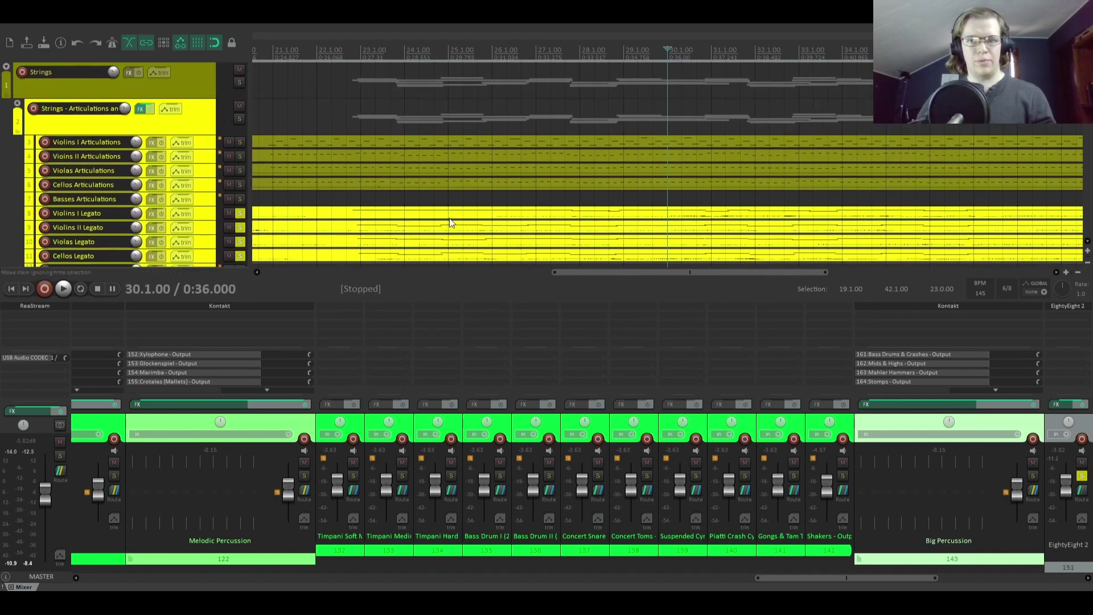
scroll(453, 225, "down", 3)
scroll(219, 209, "down", 10)
scroll(217, 211, "down", 10)
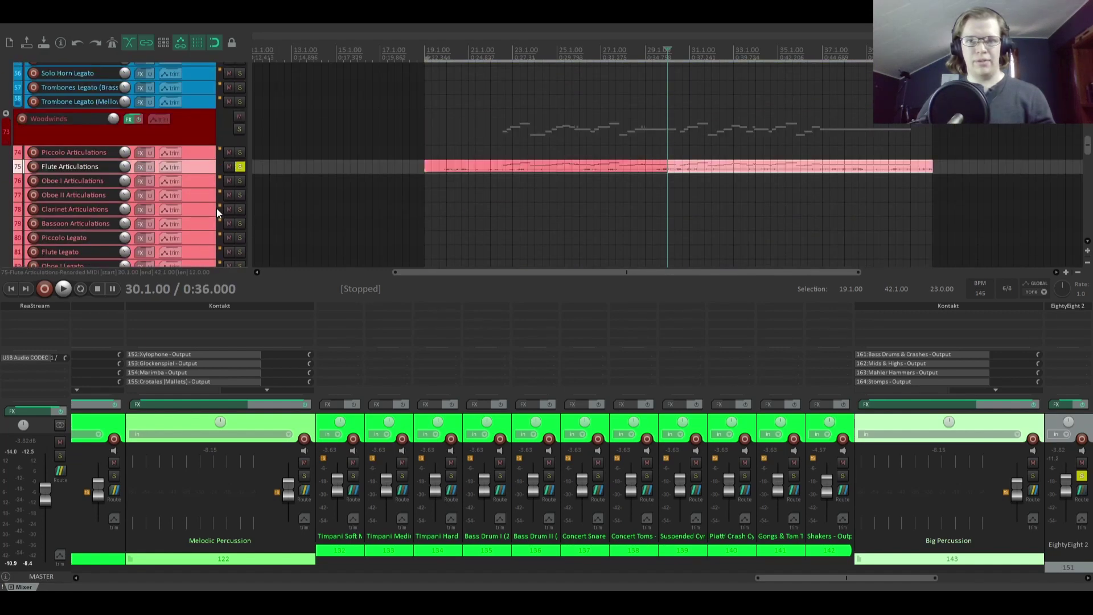
Step: Play the soloed piano, string legato and Flute Articulations tracks together from 22.1.00, and stop after measure 41 begins
scroll(217, 210, "up", 20)
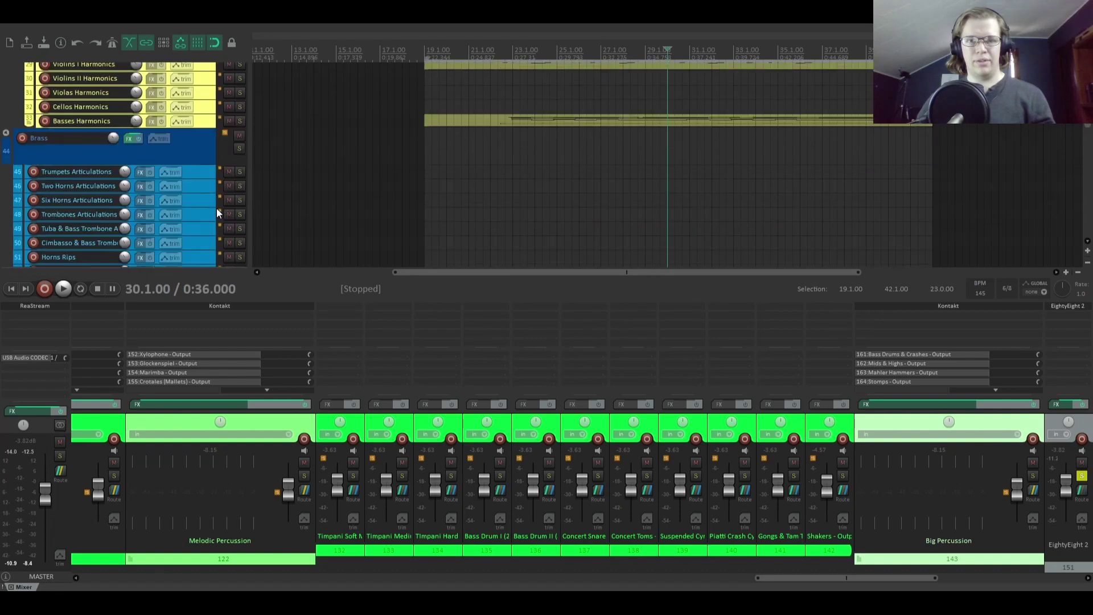
scroll(216, 211, "up", 1)
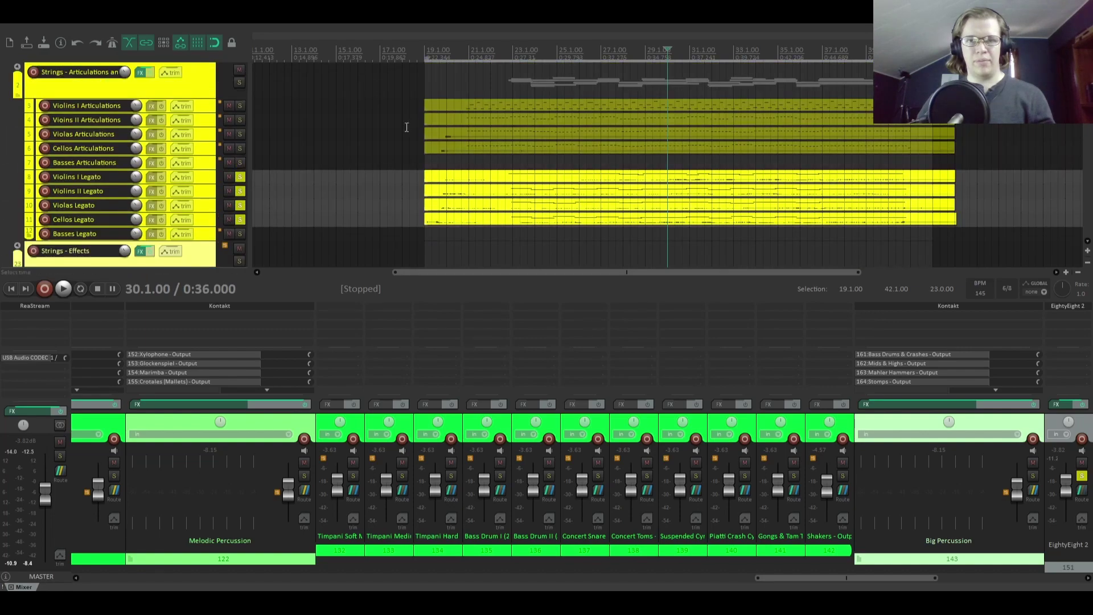
left_click(491, 50)
scroll(214, 125, "down", 20)
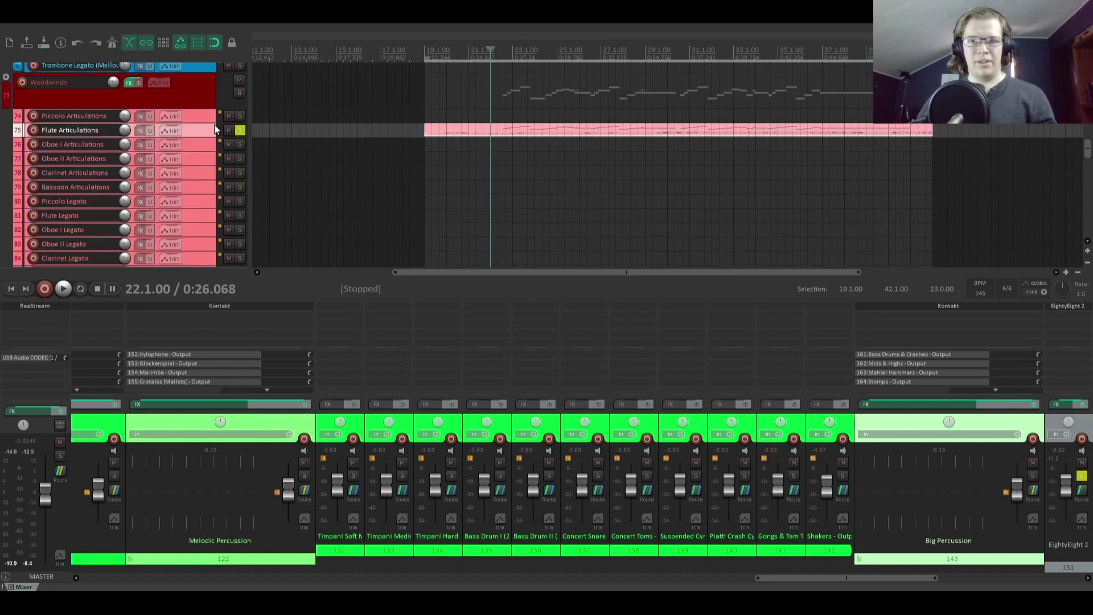
scroll(215, 129, "up", 20)
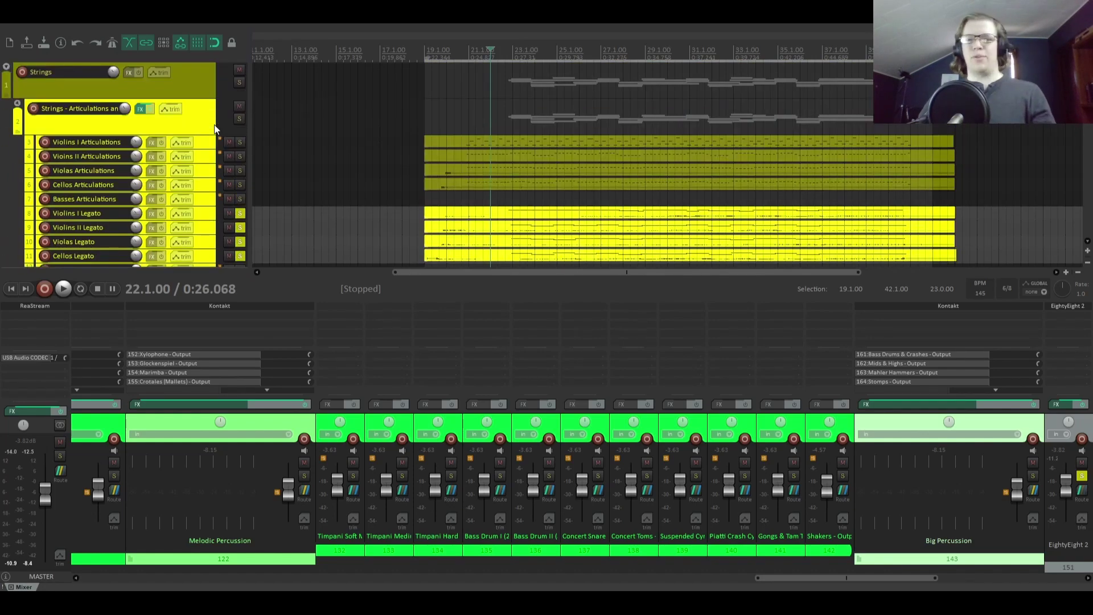
scroll(215, 129, "down", 20)
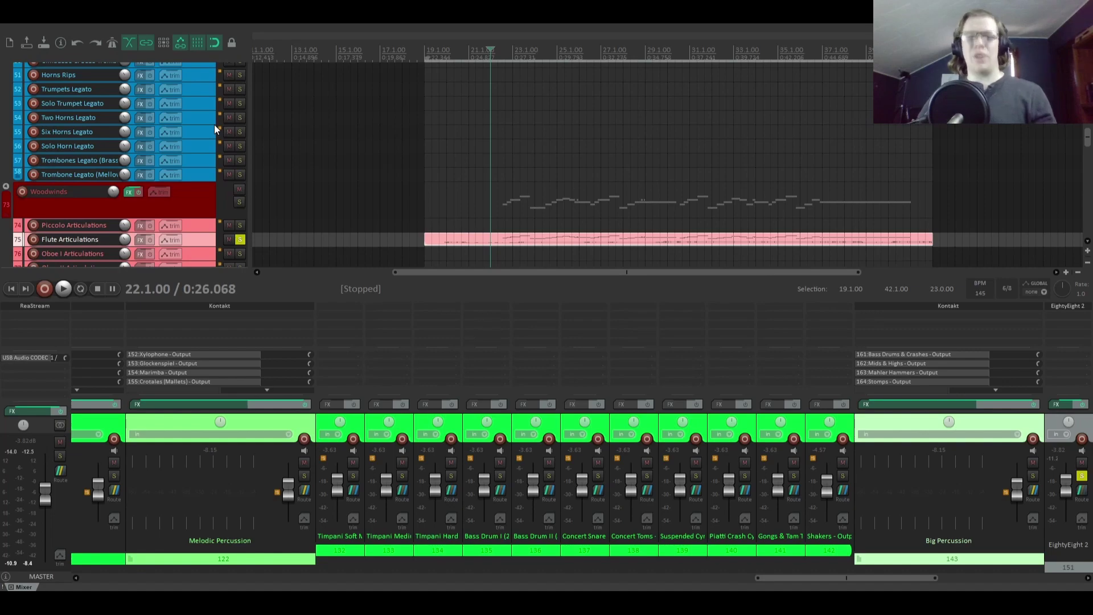
scroll(214, 125, "up", 20)
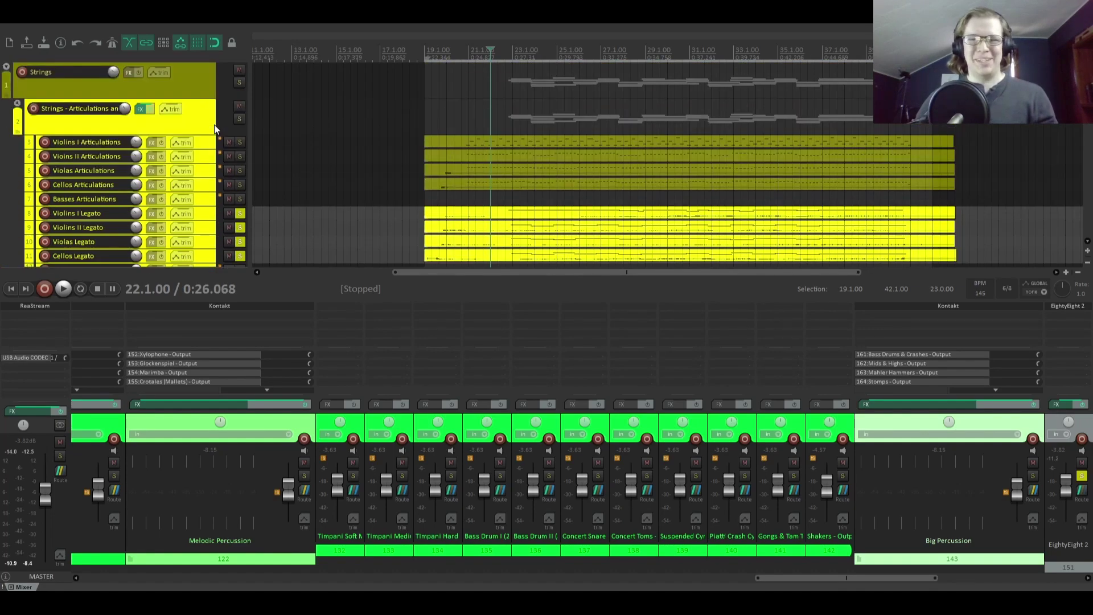
scroll(214, 127, "down", 15)
scroll(214, 124, "up", 15)
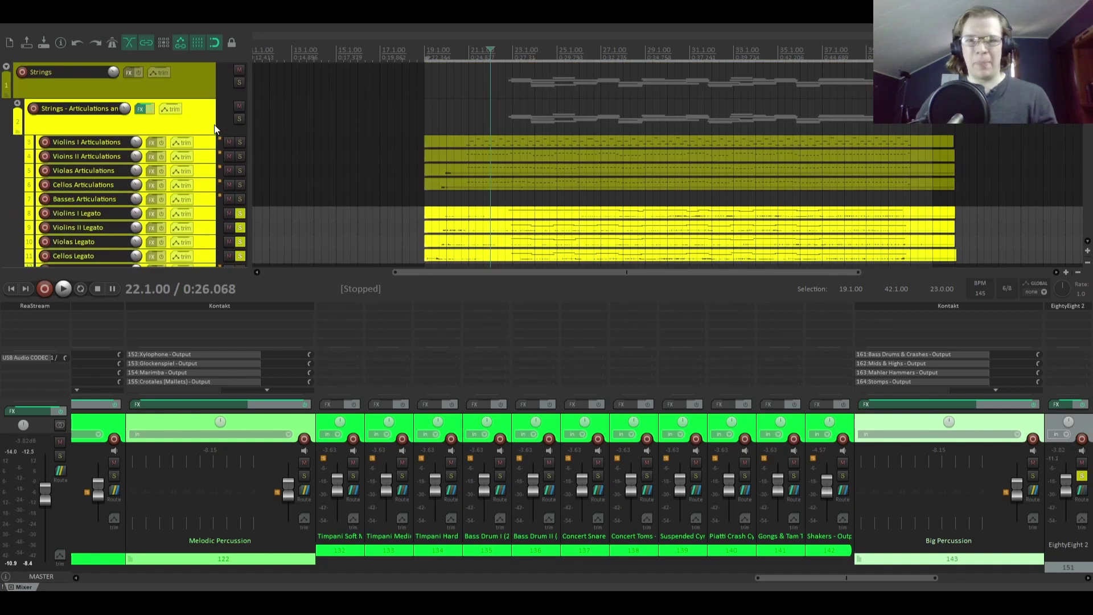
scroll(209, 106, "down", 1)
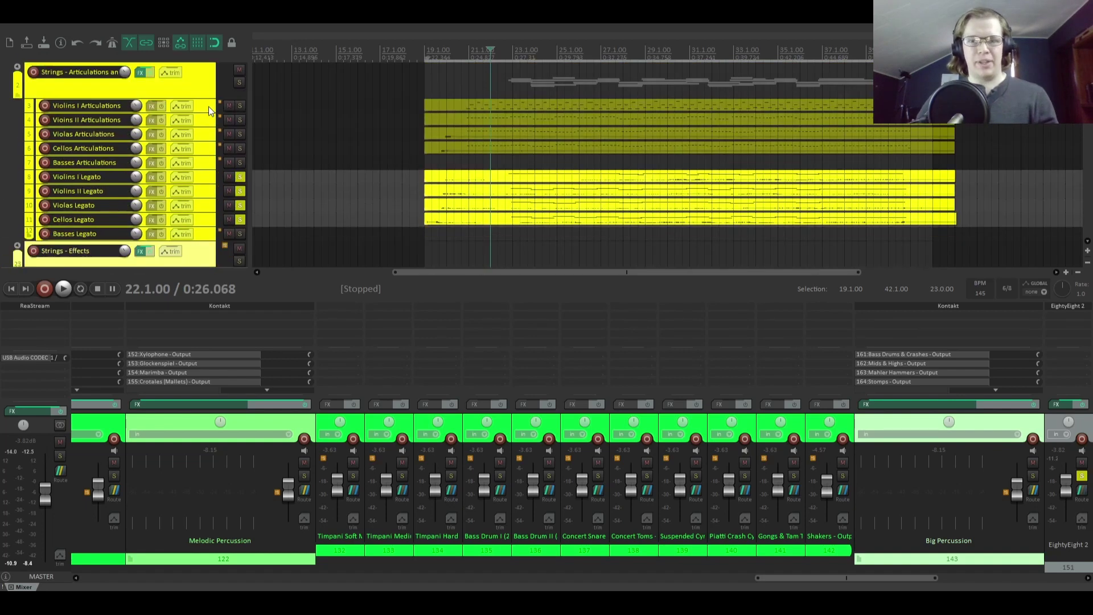
key("space")
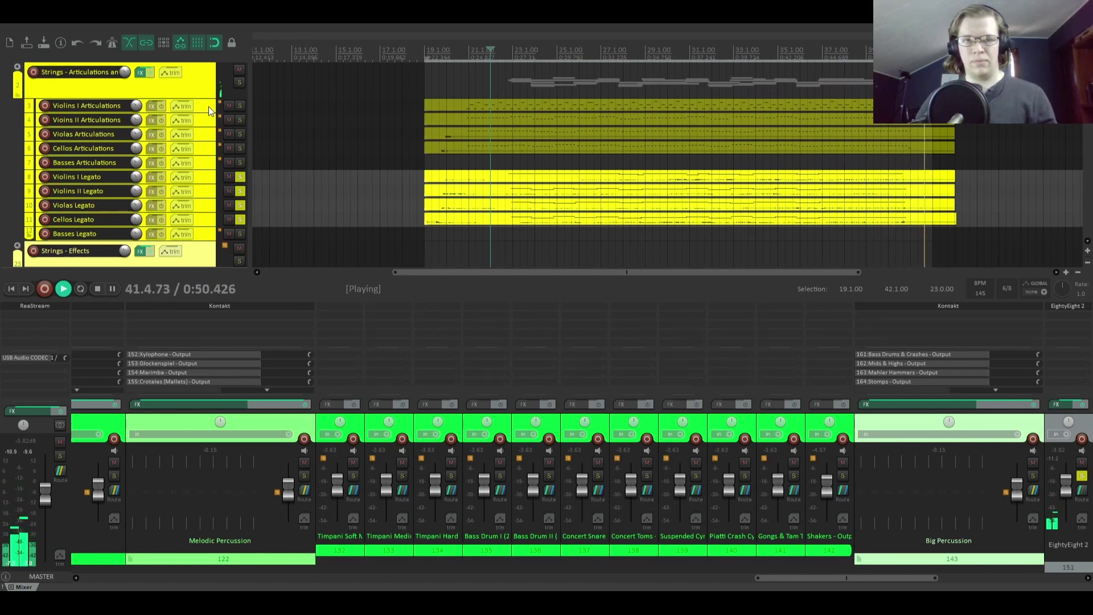
key("space")
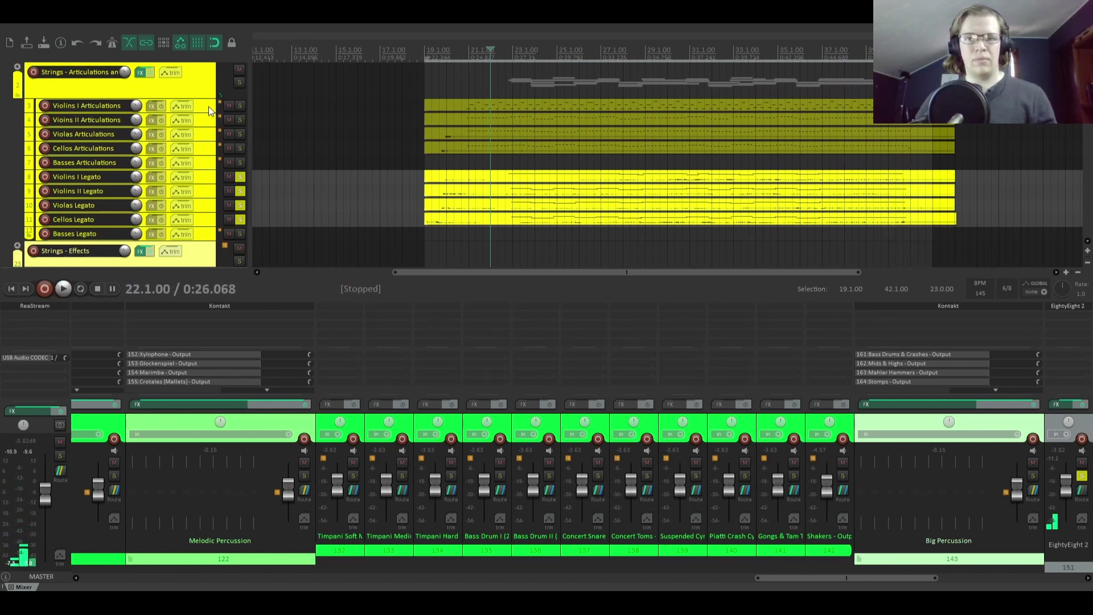
Step: Play the ending of the soloed piano, strings and flute from 37.1.00, and stop playback
scroll(209, 109, "down", 10)
scroll(208, 108, "down", 10)
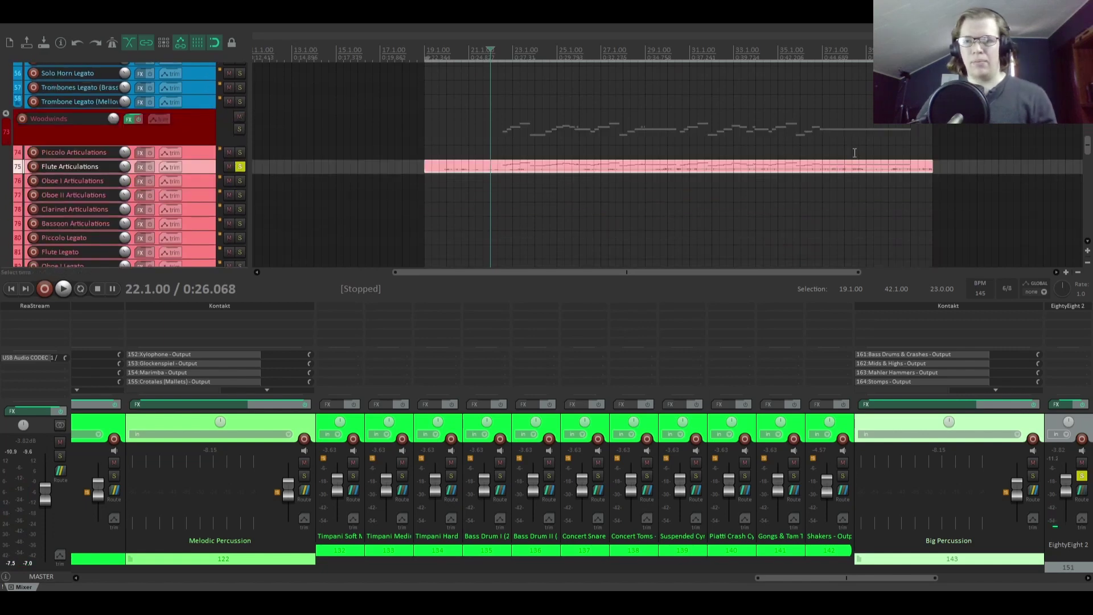
left_click(823, 49)
scroll(217, 143, "up", 15)
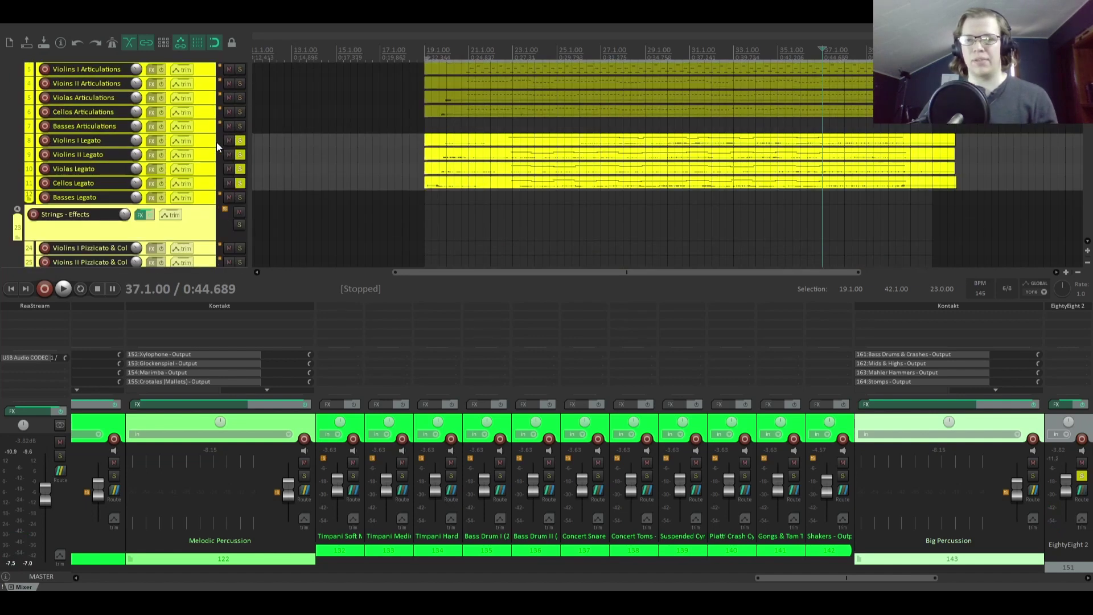
key("space")
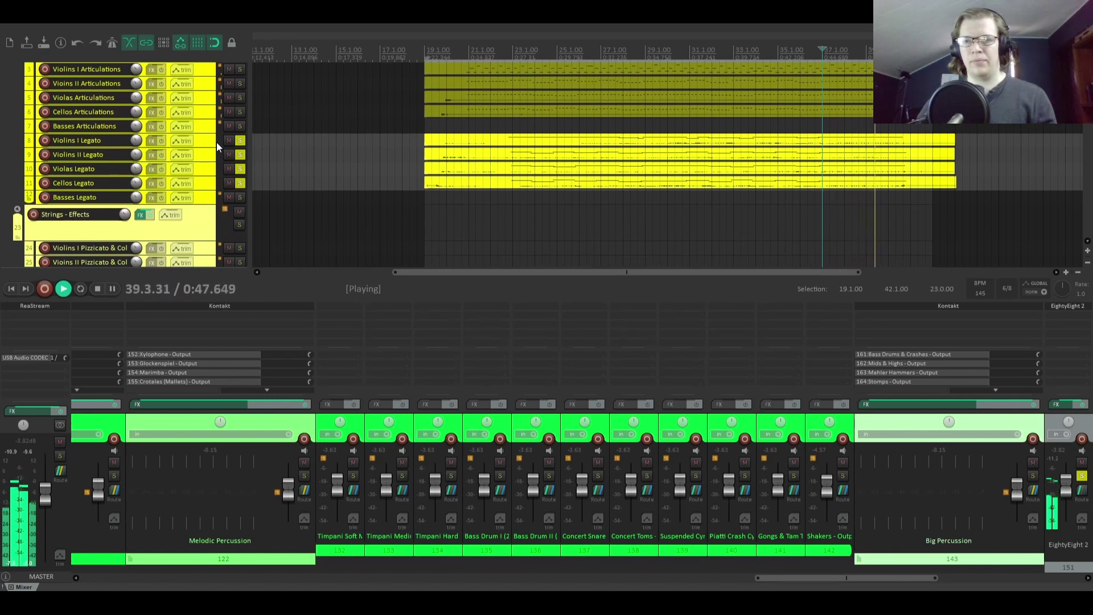
key("space")
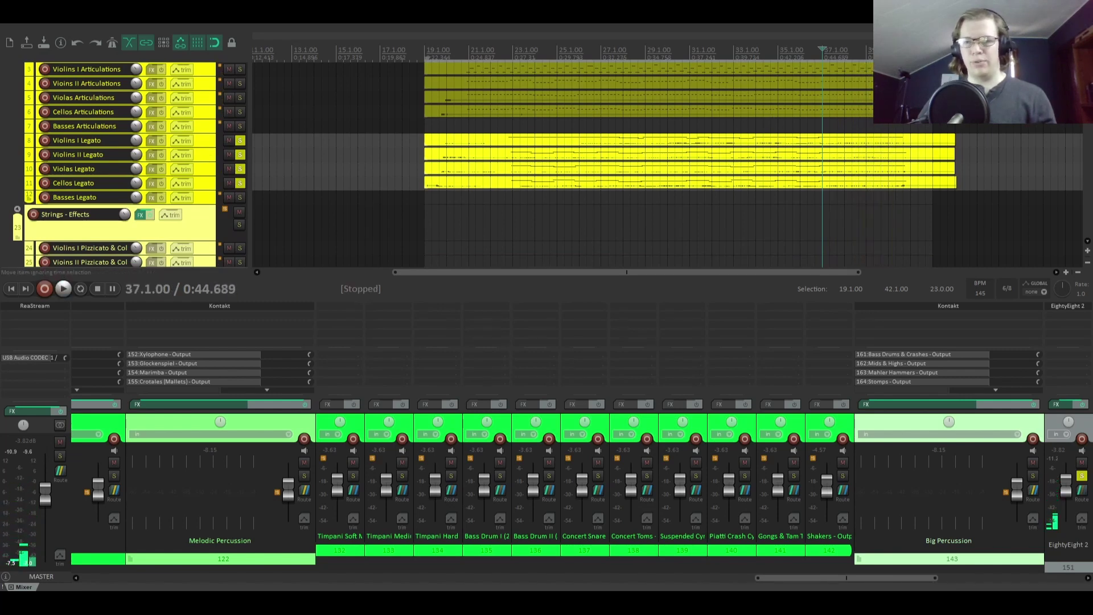
Step: Replay the soloed tracks from 39.1.00 to hear the final chord change, and stop playback
left_click(873, 50)
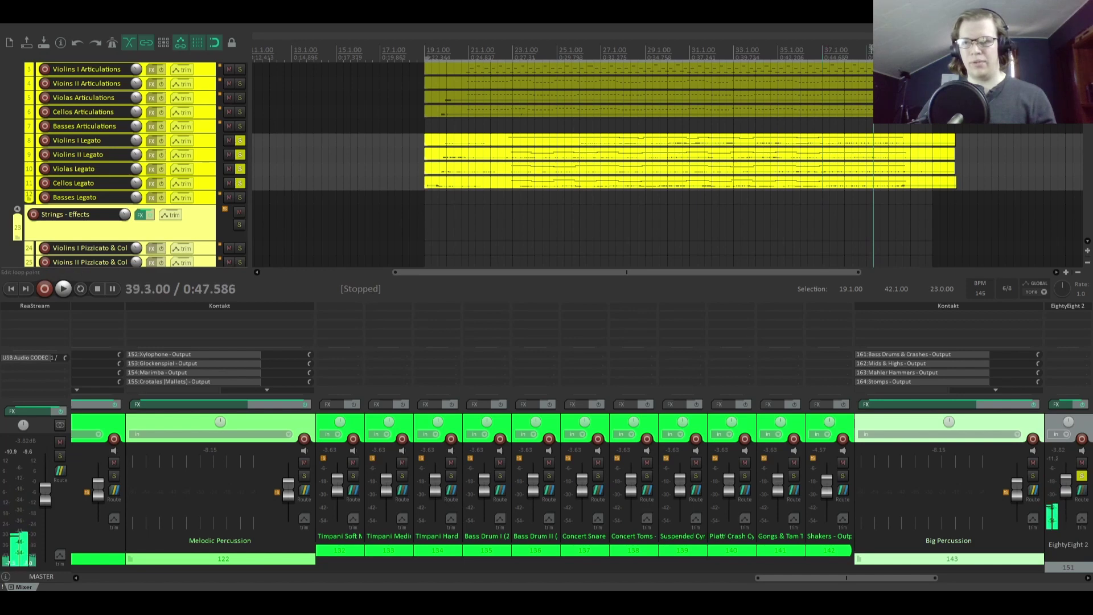
left_click(867, 51)
key("space")
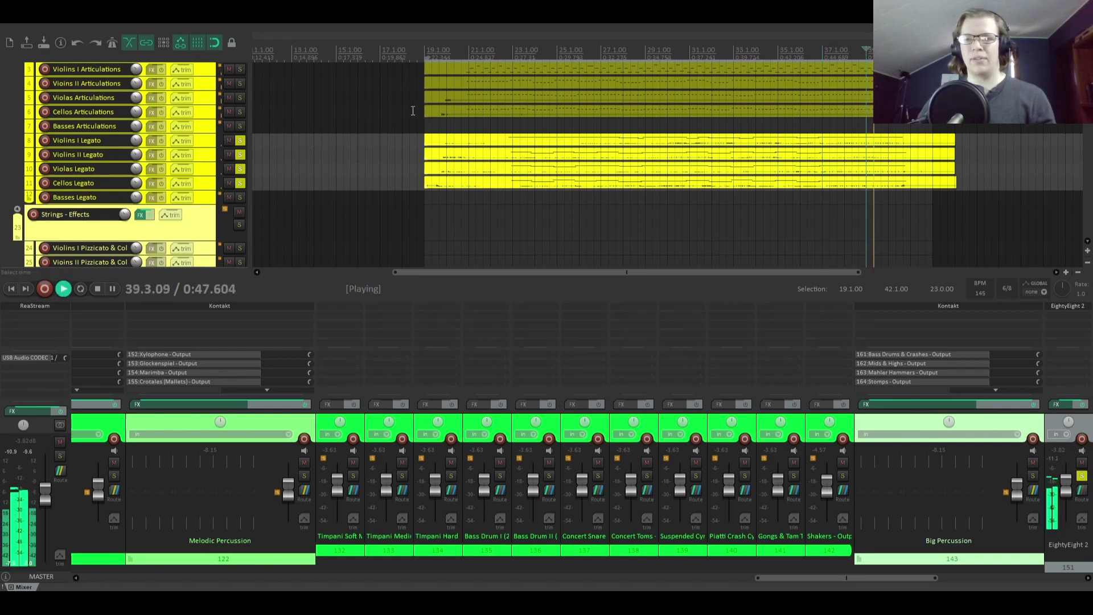
key("space")
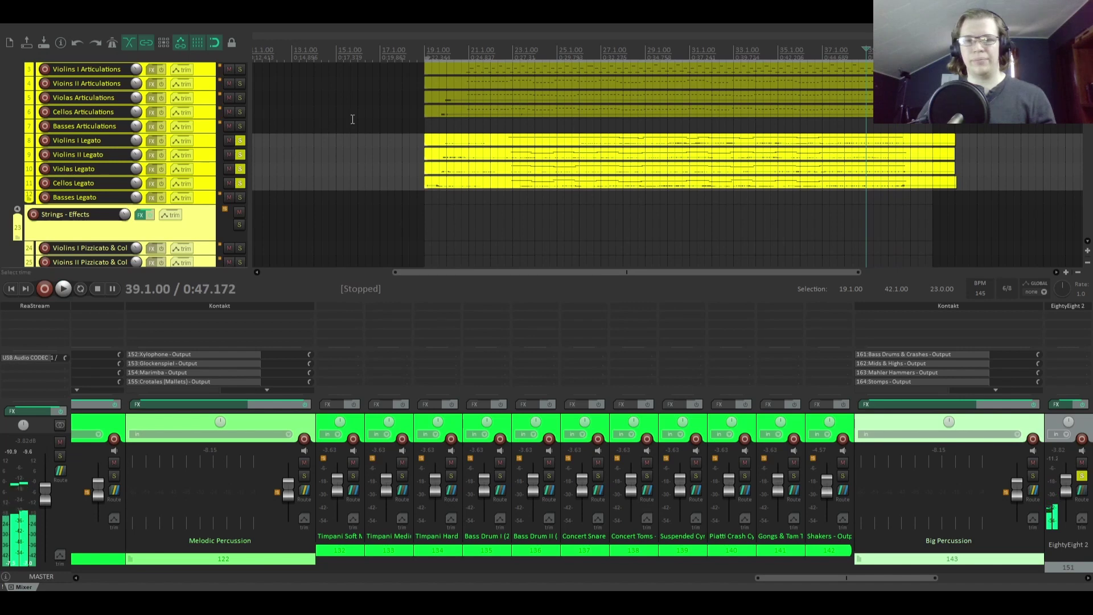
Step: Return the edit cursor to 22.1.00 and unsolo the EightyEight 2 piano track
left_click(491, 52)
scroll(200, 127, "down", 15)
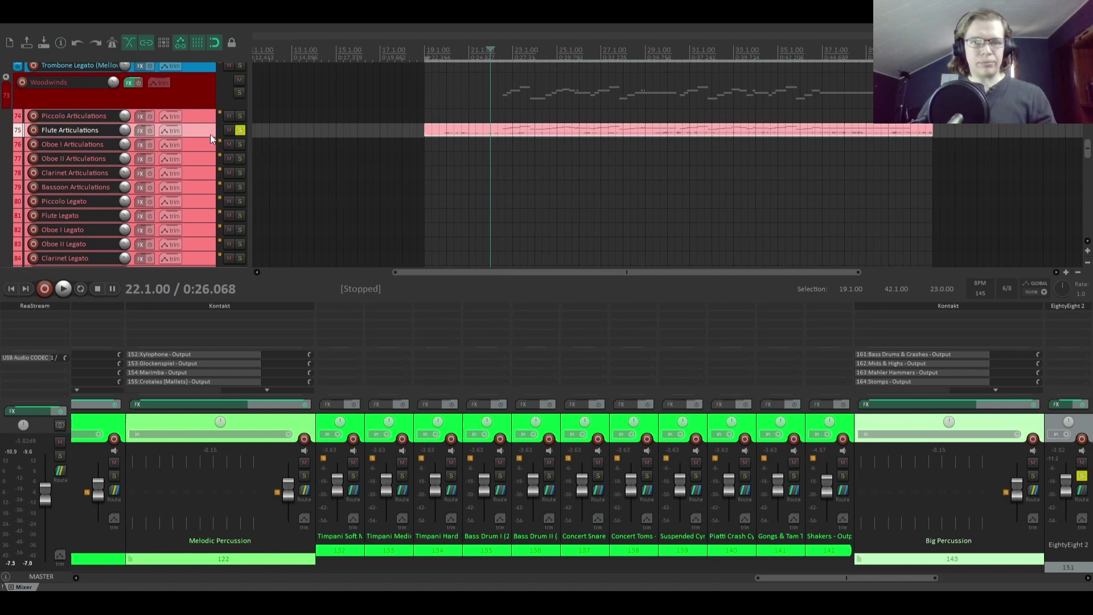
scroll(203, 128, "down", 15)
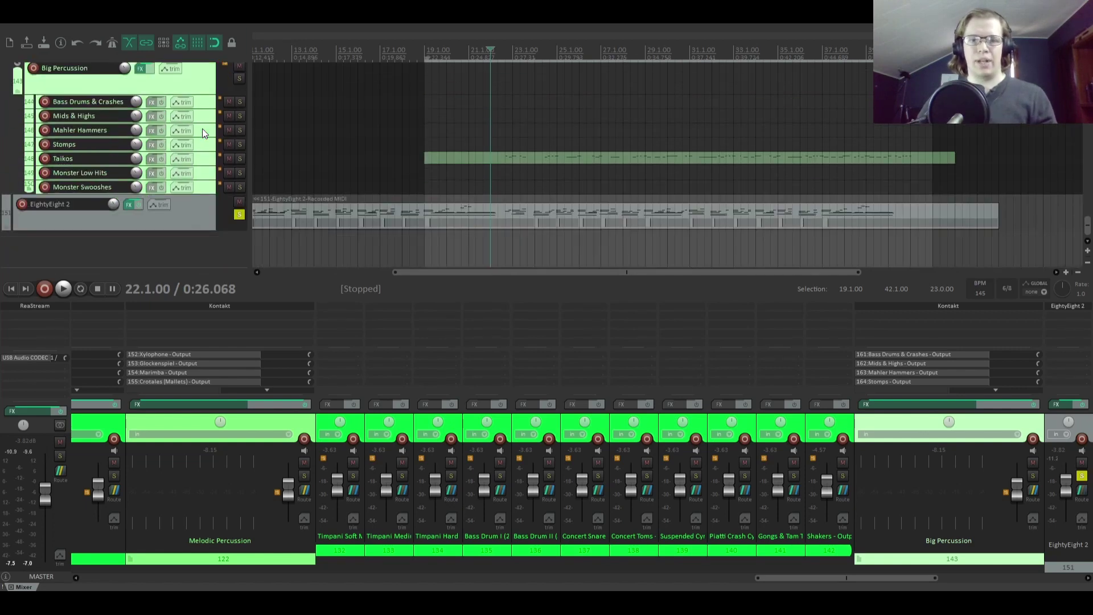
left_click(239, 214)
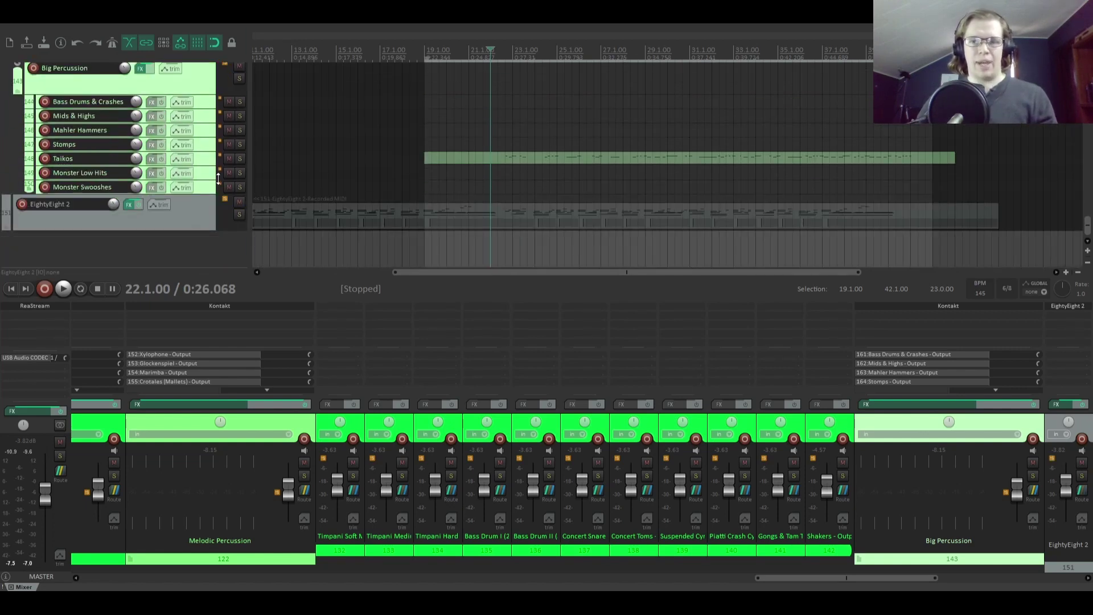
Step: Play the soloed string legato tracks and flute from 22.1.00 without the piano, and stop playback
scroll(218, 179, "up", 20)
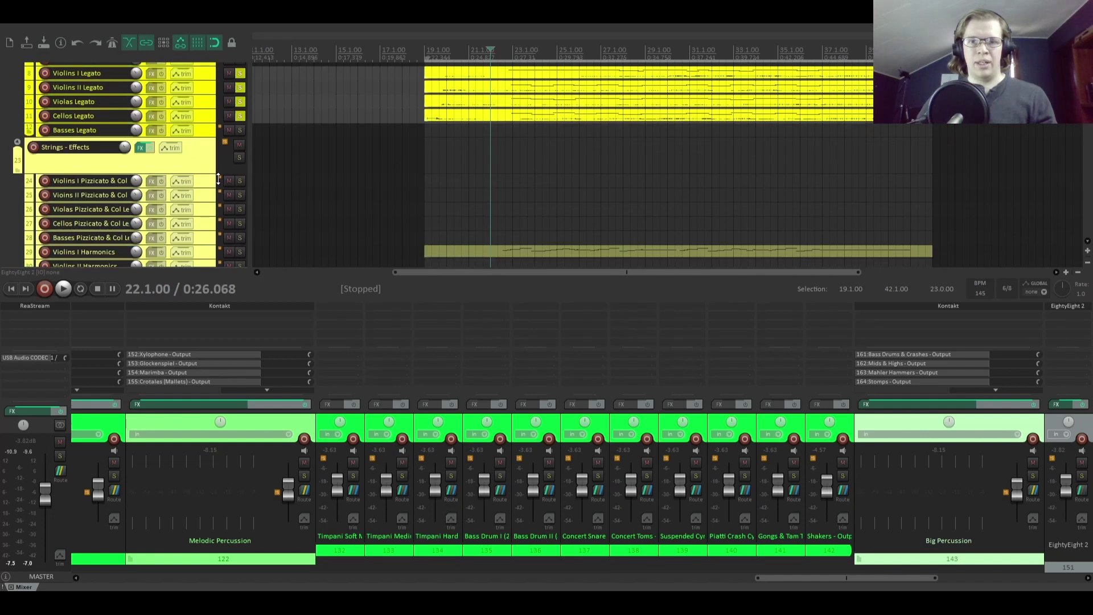
scroll(218, 178, "up", 5)
scroll(218, 179, "down", 3)
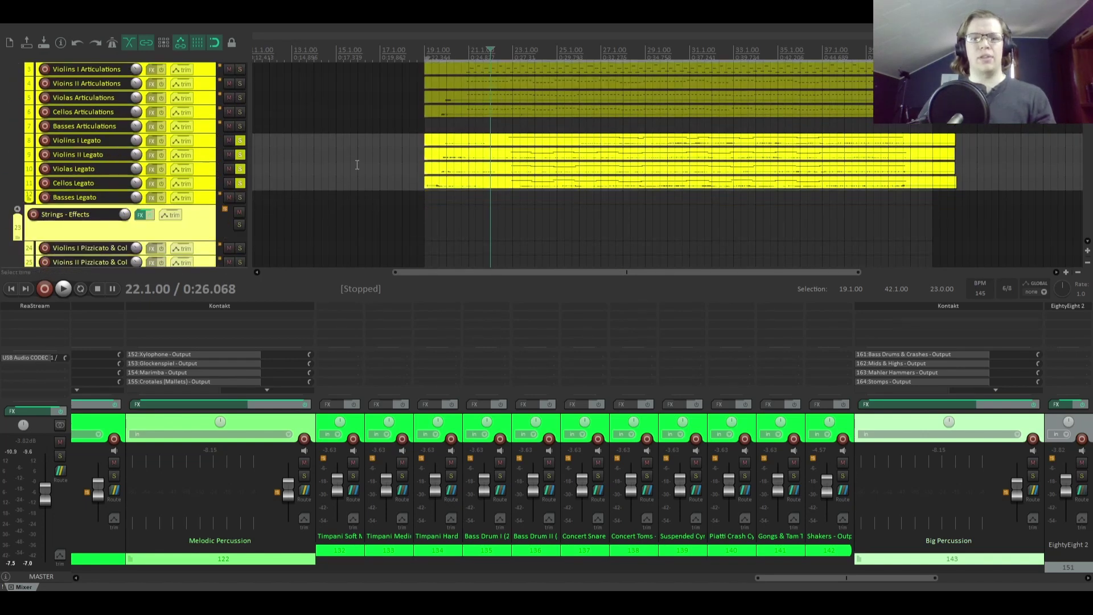
key("space")
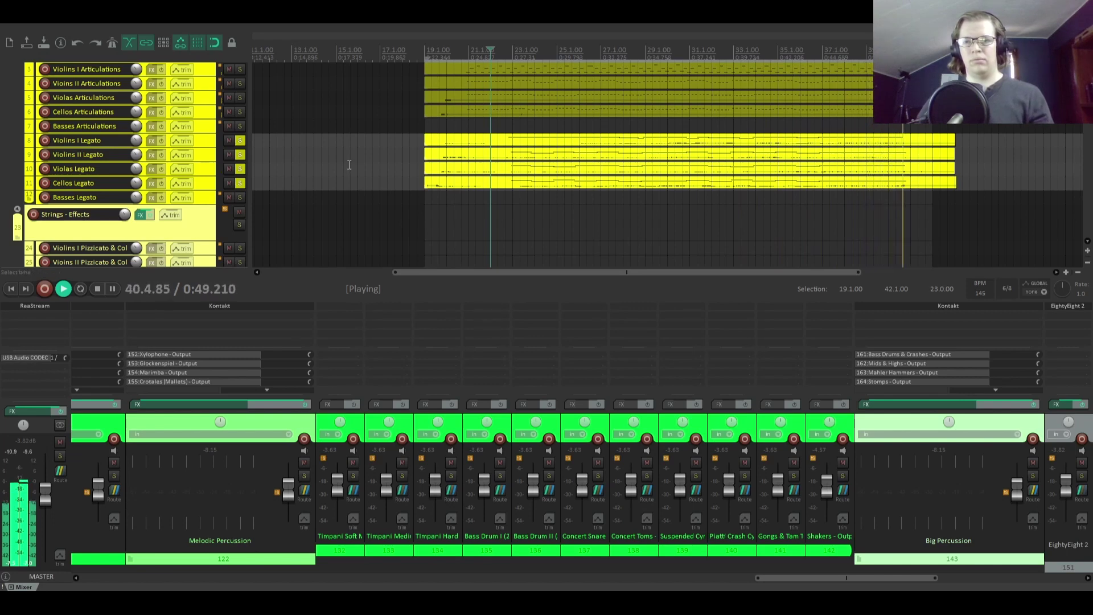
key("space")
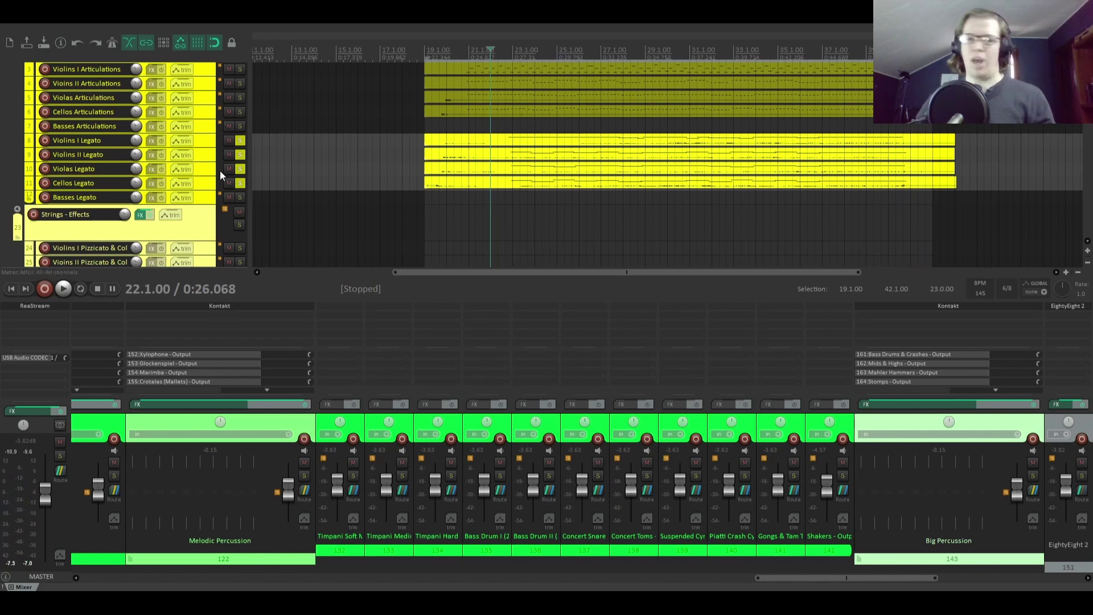
Step: Unsolo the Flute Articulations track and solo the EightyEight 2 piano track again
scroll(206, 173, "down", 15)
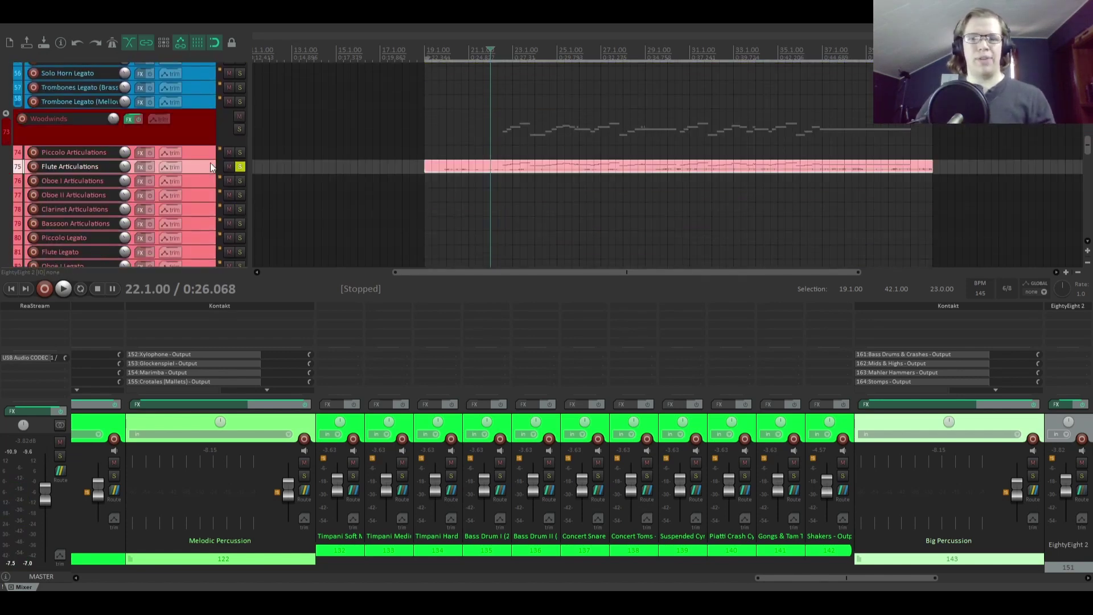
left_click(240, 165)
scroll(211, 154, "down", 12)
scroll(203, 152, "down", 10)
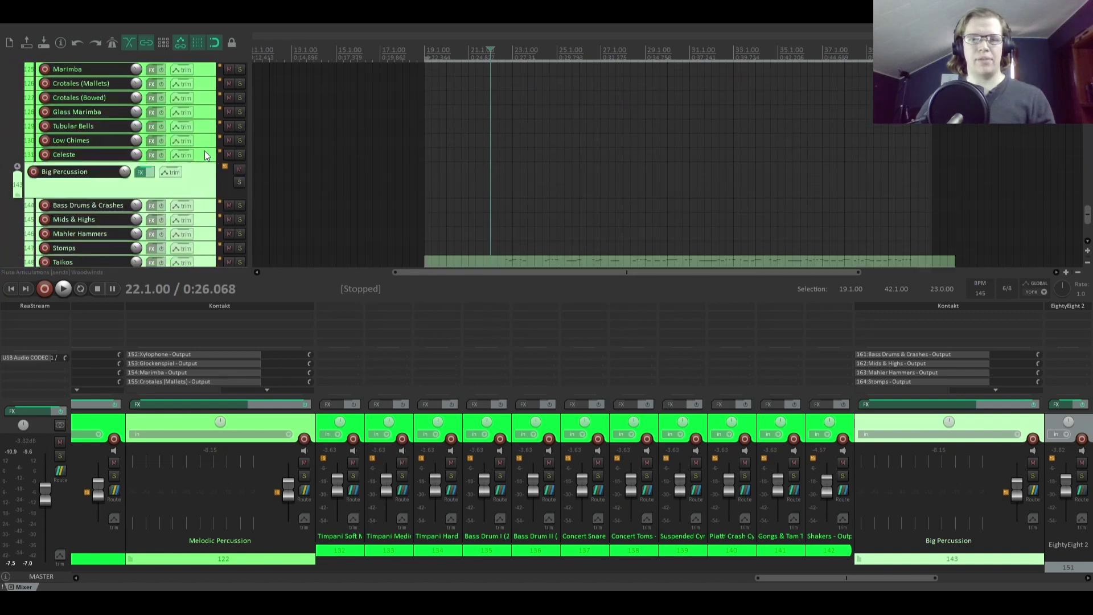
left_click(240, 214)
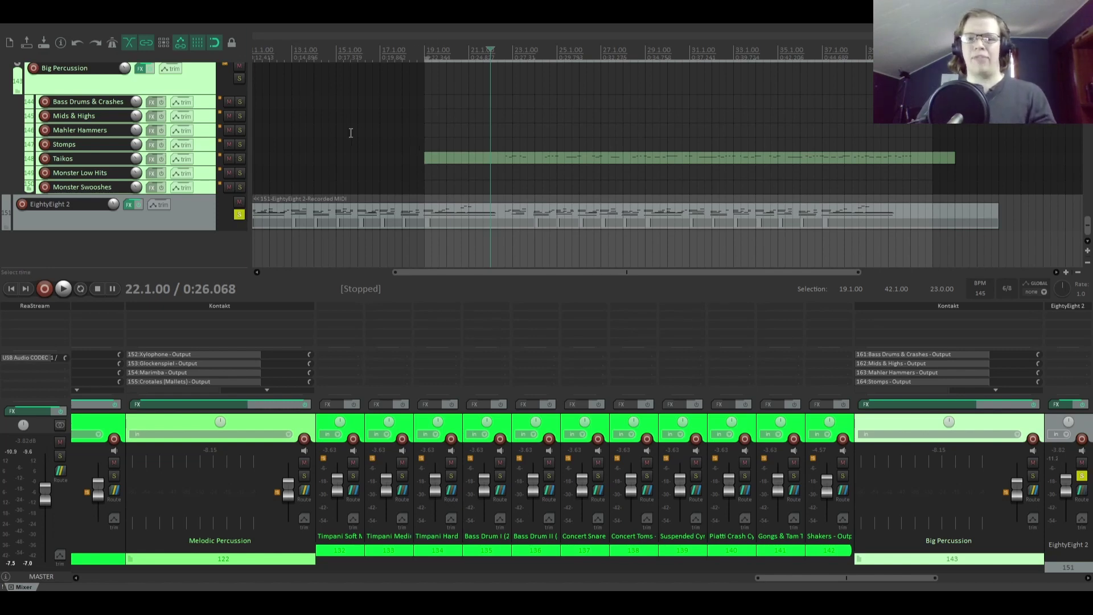
Step: Play the soloed EightyEight 2 piano with the string legato tracks from 22.1.00, stop playback, and return to the Big Percussion tracks
key("space")
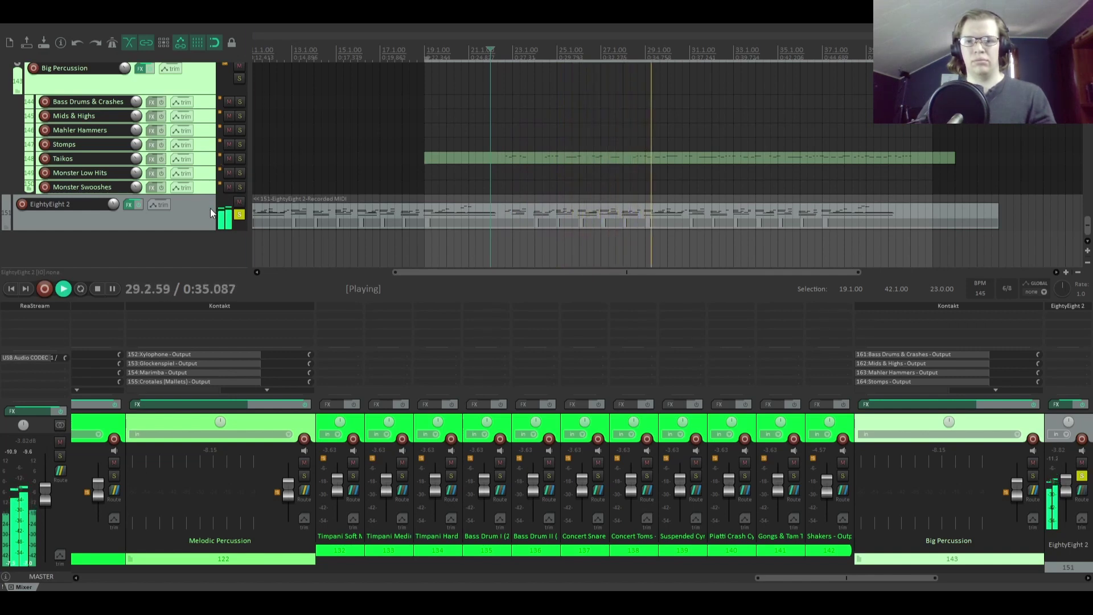
key("space")
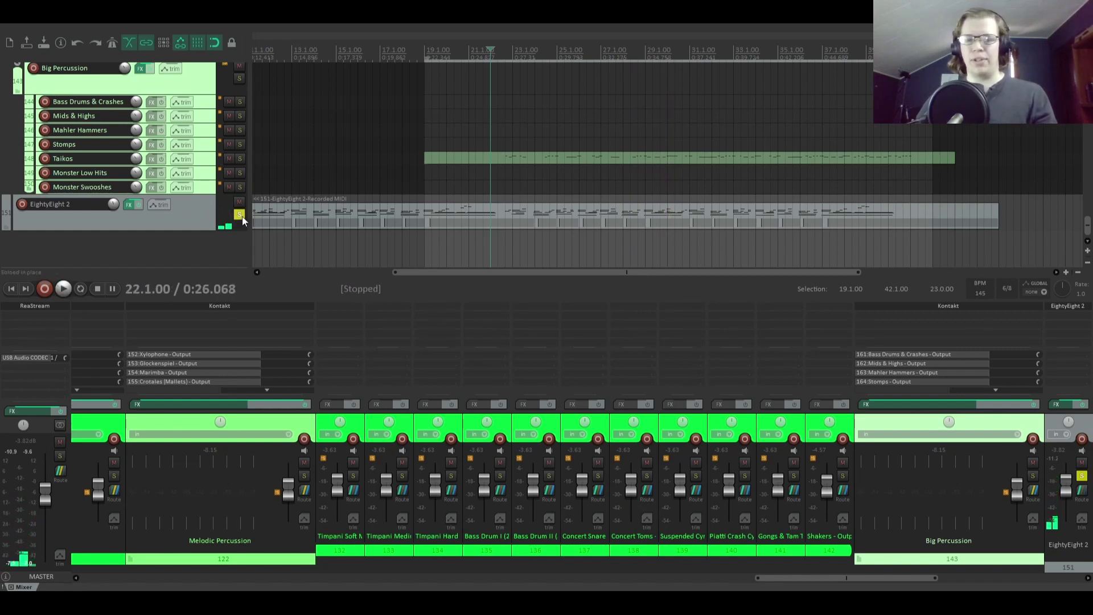
scroll(210, 180, "up", 10)
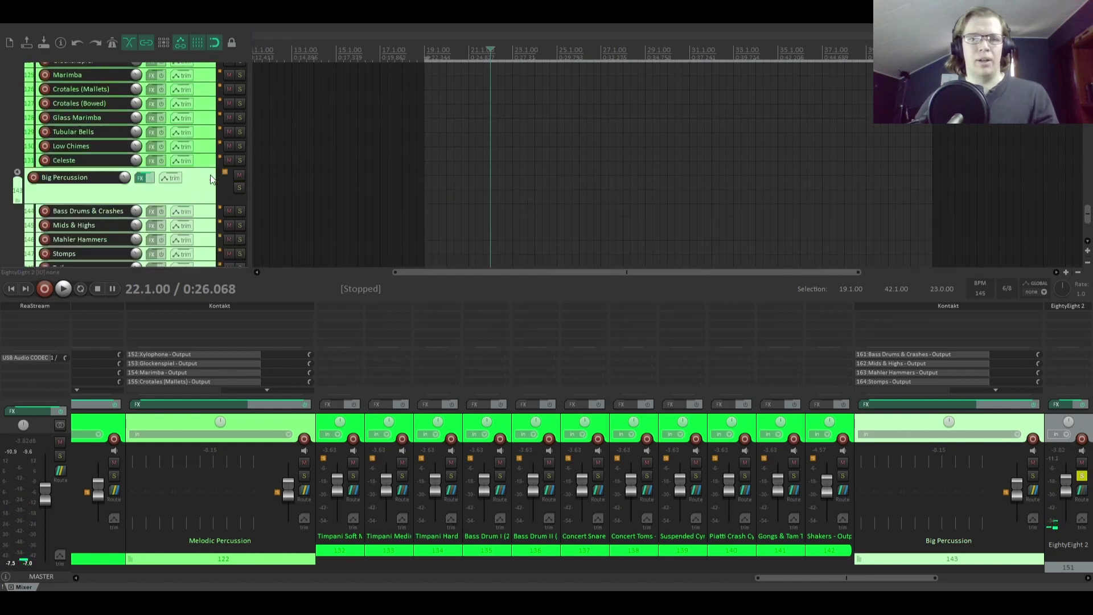
scroll(210, 177, "up", 8)
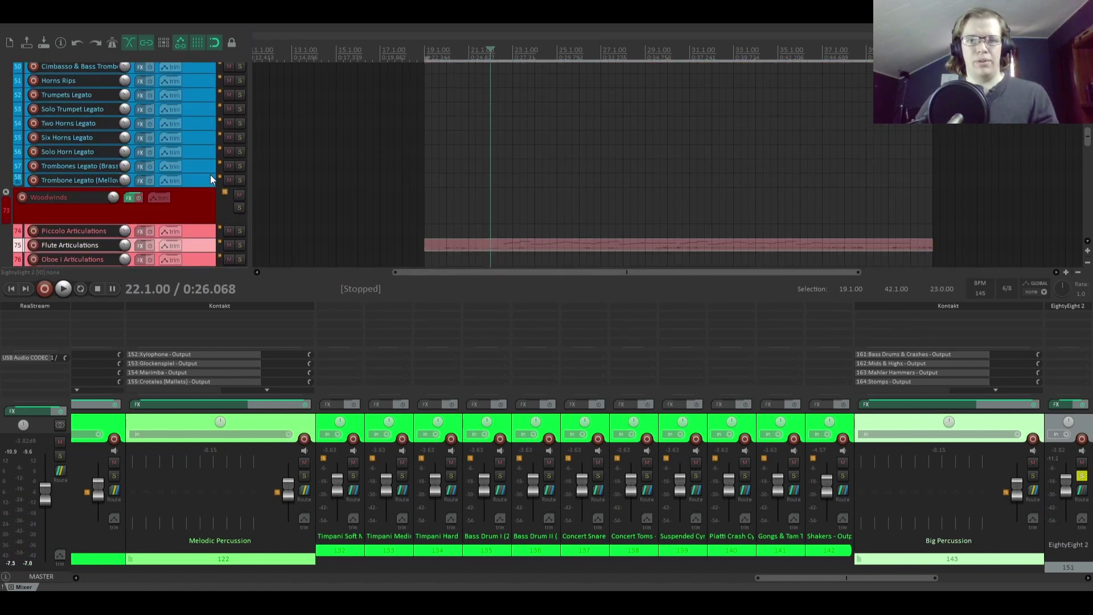
scroll(211, 177, "down", 3)
scroll(210, 178, "down", 15)
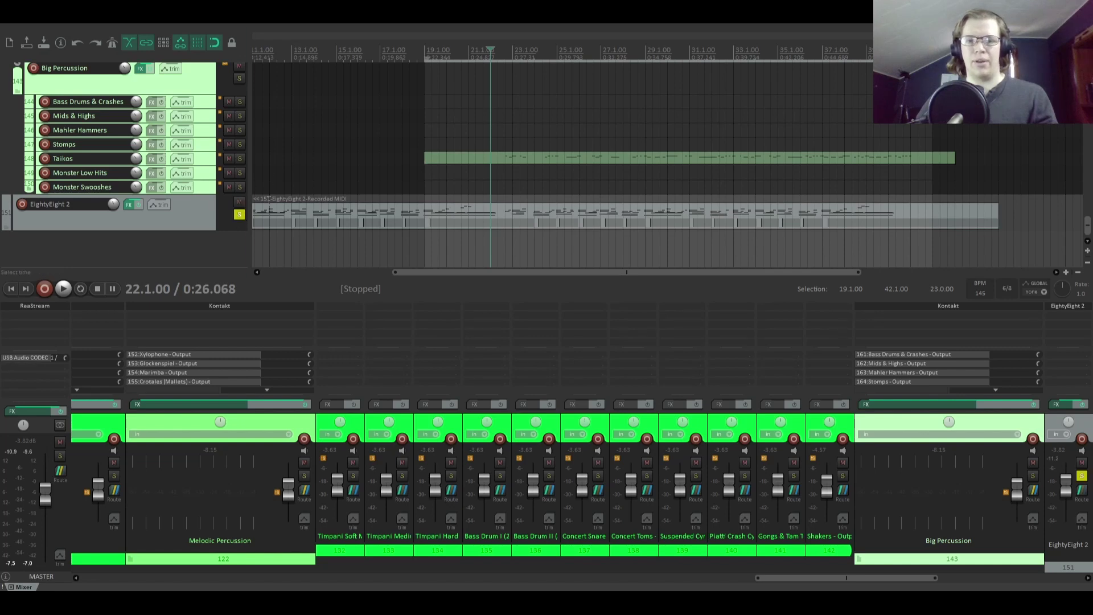
Step: Arm the Taikos track for live monitoring and solo it
left_click(45, 160)
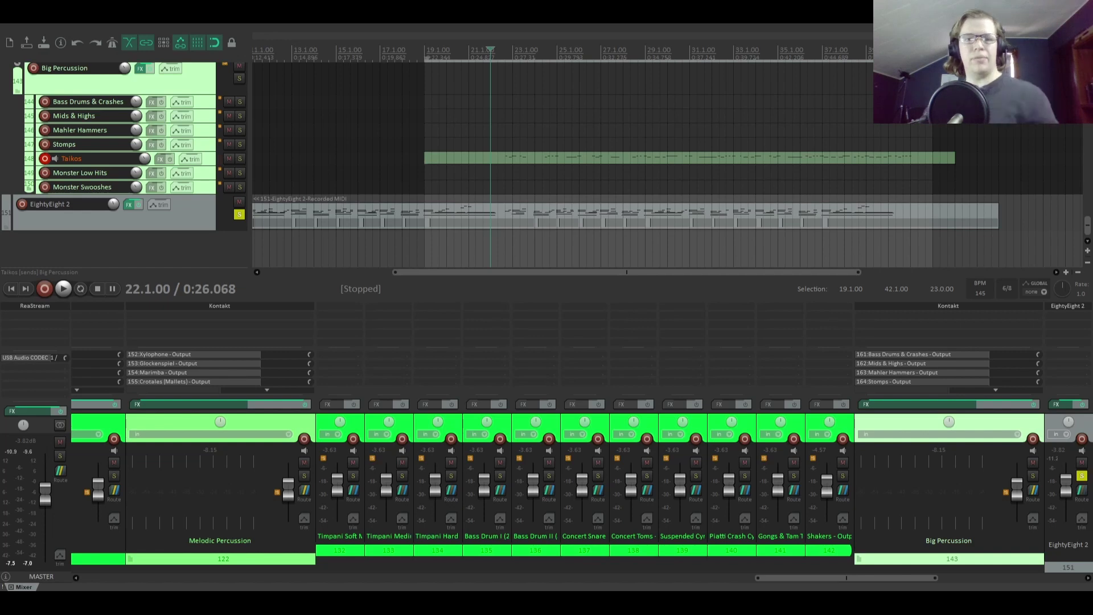
left_click(240, 159)
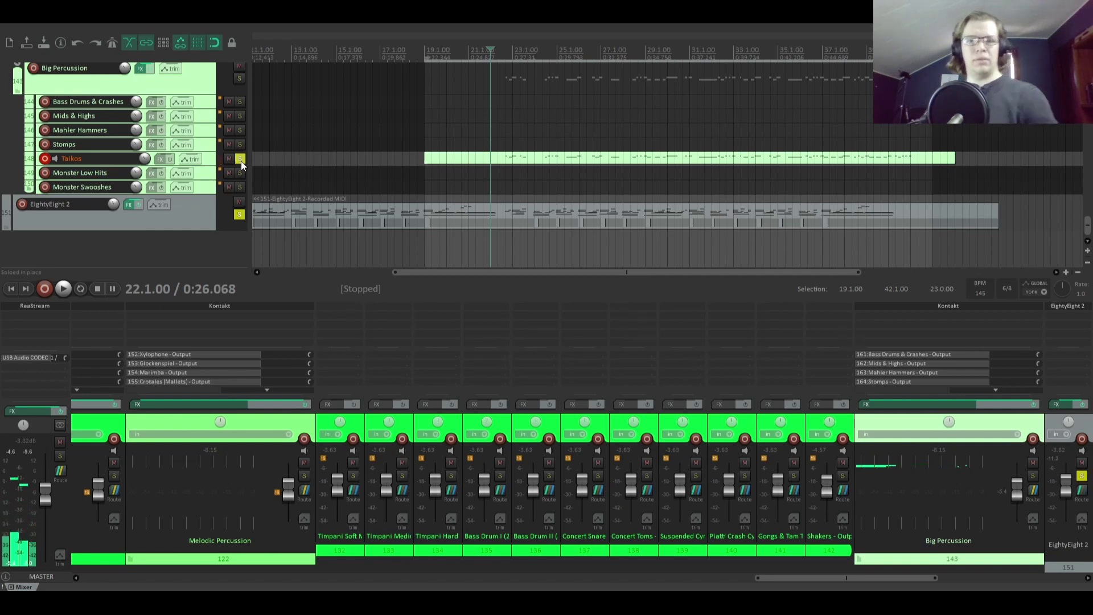
left_click(241, 162)
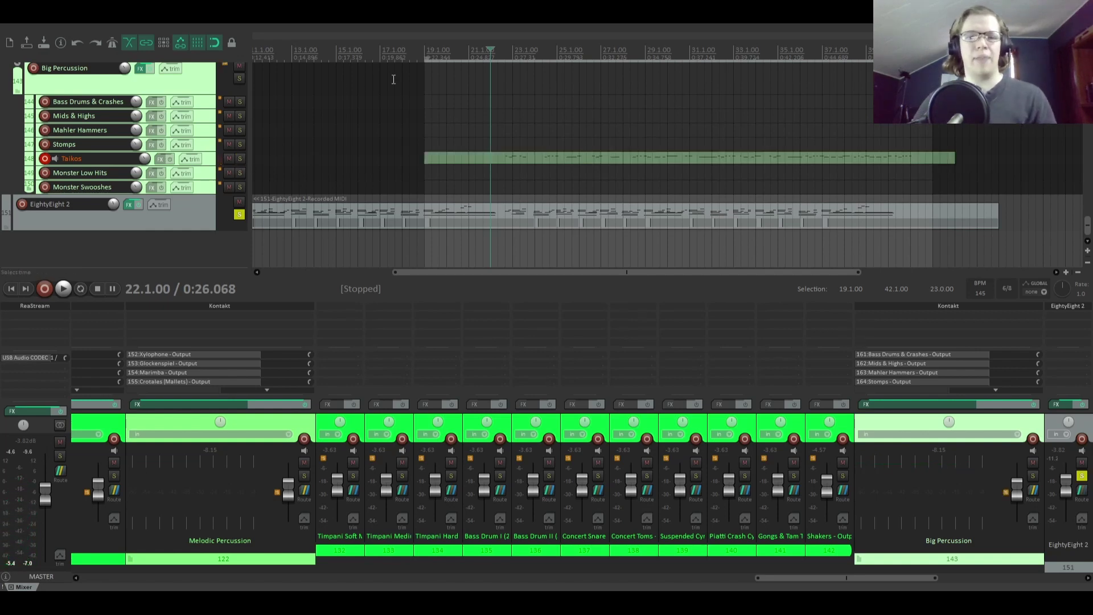
left_click(239, 158)
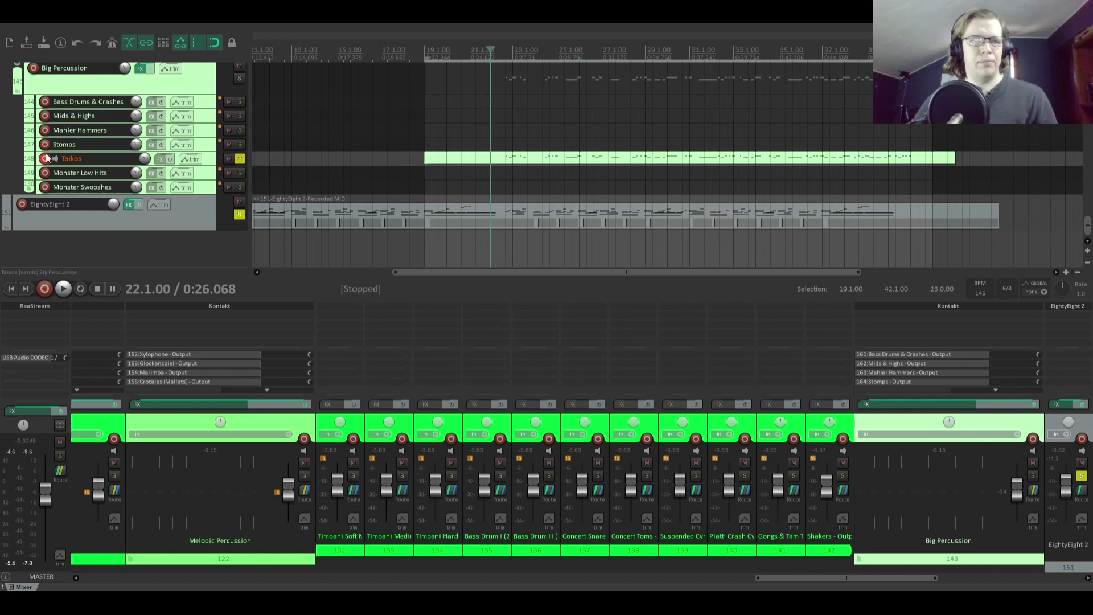
Step: Disarm the Taikos track, play it with the soloed piano and strings from 22.1.00, and stop playback
left_click(46, 158)
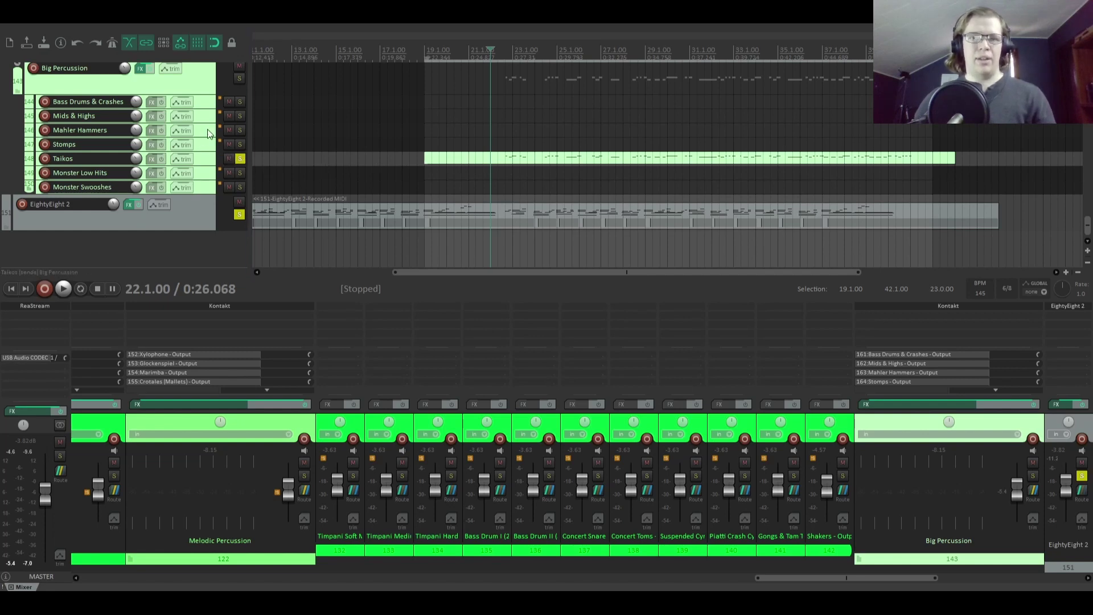
key("space")
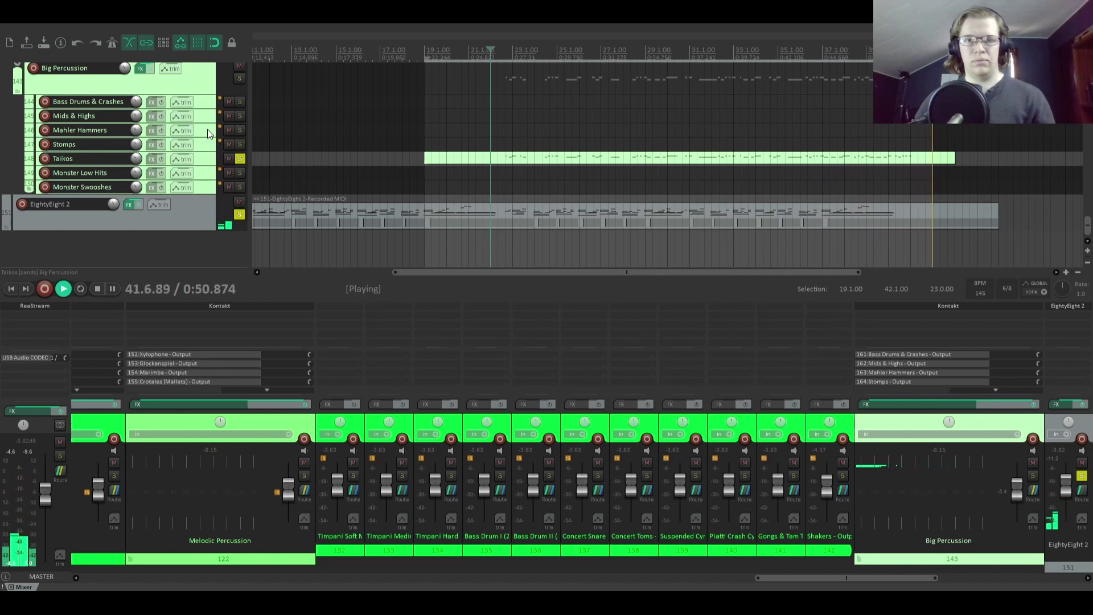
key("space")
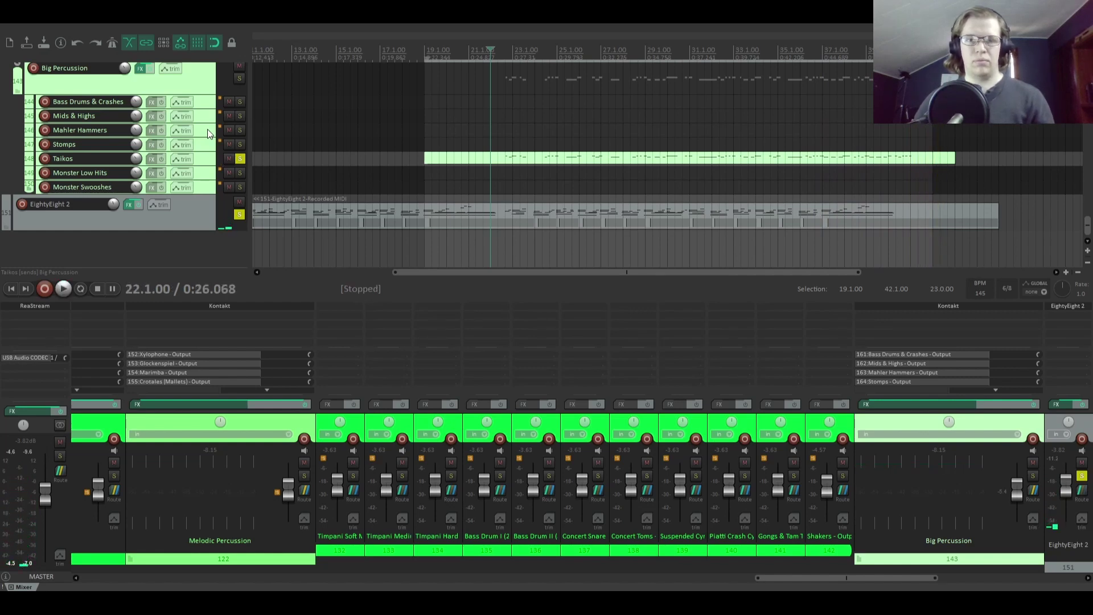
Step: Arm the Shakers track to audition it live, solo it, and disarm it
scroll(208, 129, "up", 6)
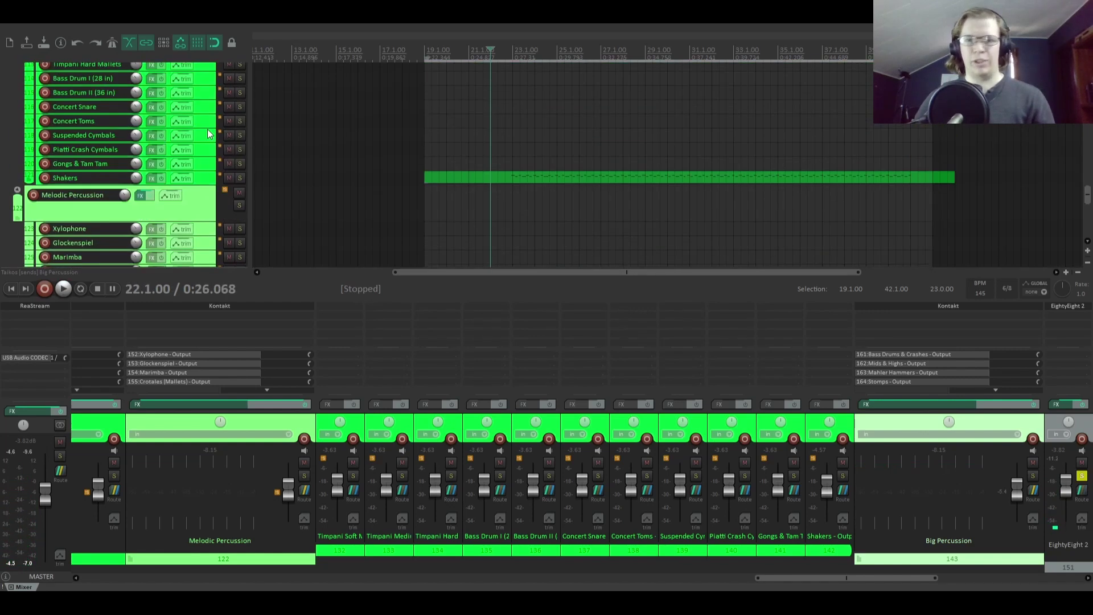
left_click(46, 179)
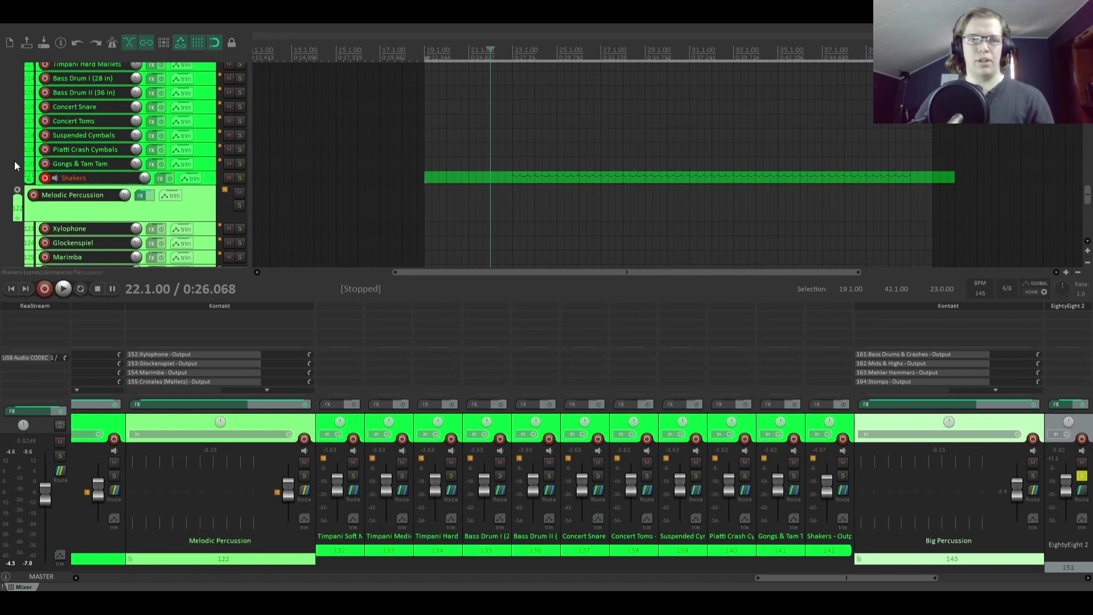
left_click(239, 178)
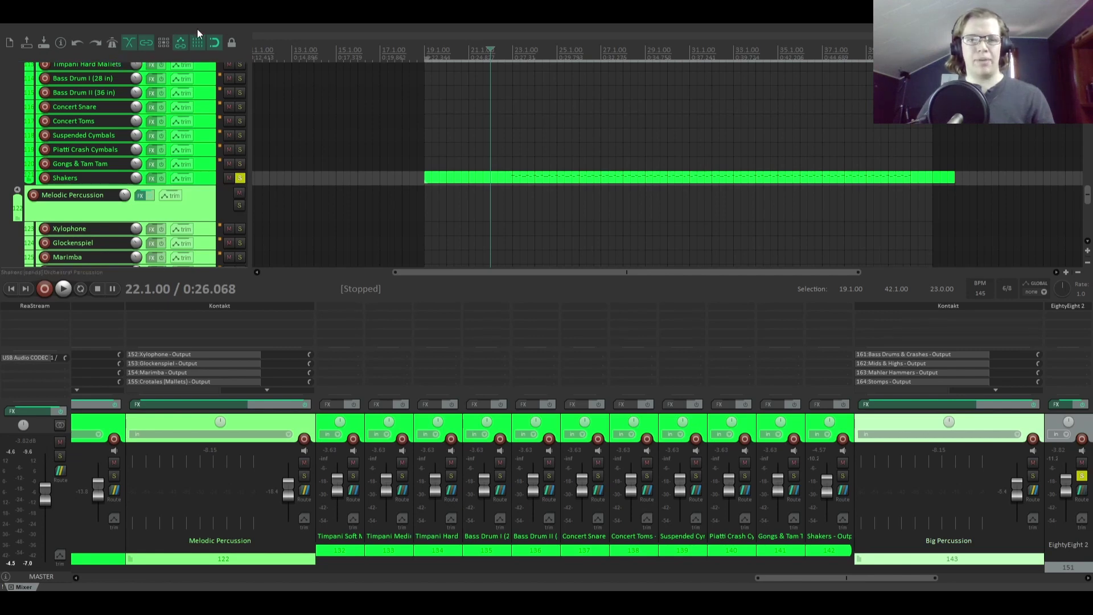
Step: Play the soloed shakers together with the taikos, piano and strings from 22.1.00, and stop playback
key("space")
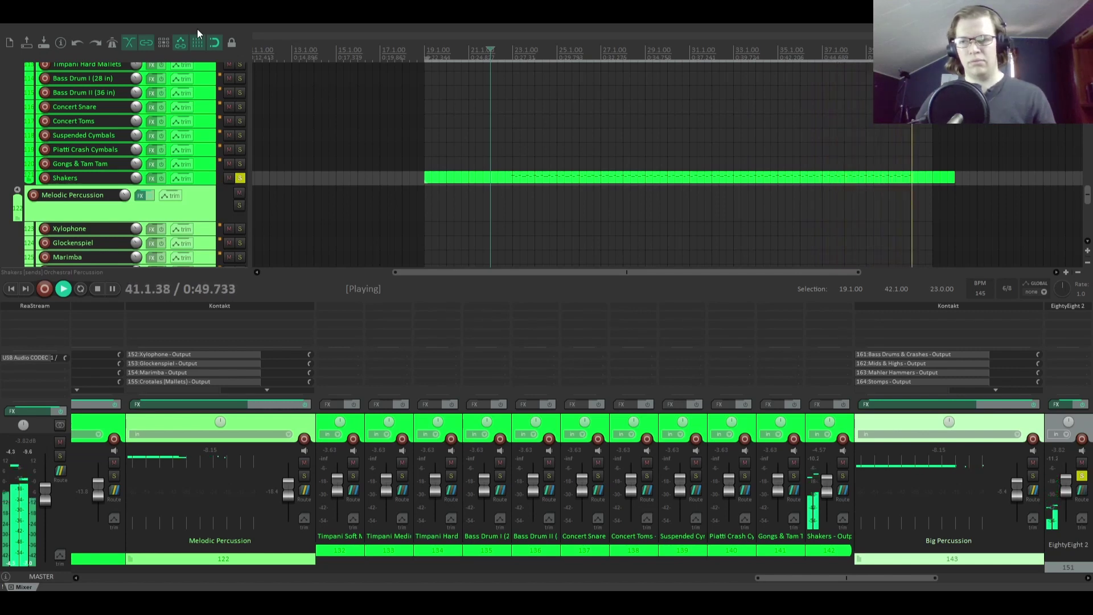
key("space")
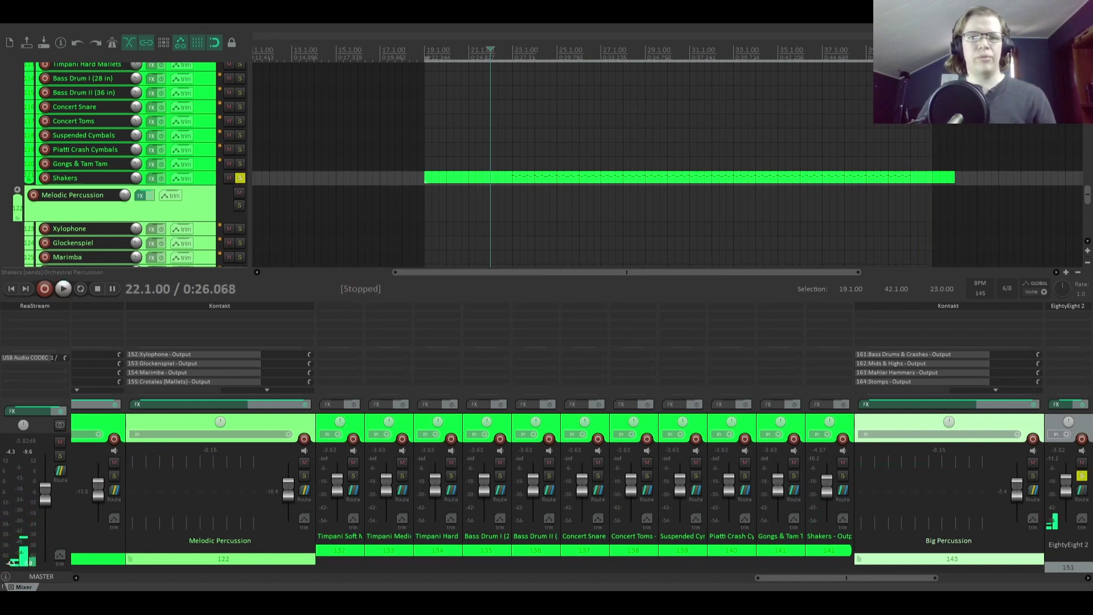
Step: Unsolo the EightyEight 2 piano, solo the Flute Articulations track instead, and play the arrangement from 22.1.00
scroll(207, 53, "down", 6)
scroll(290, 94, "up", 7)
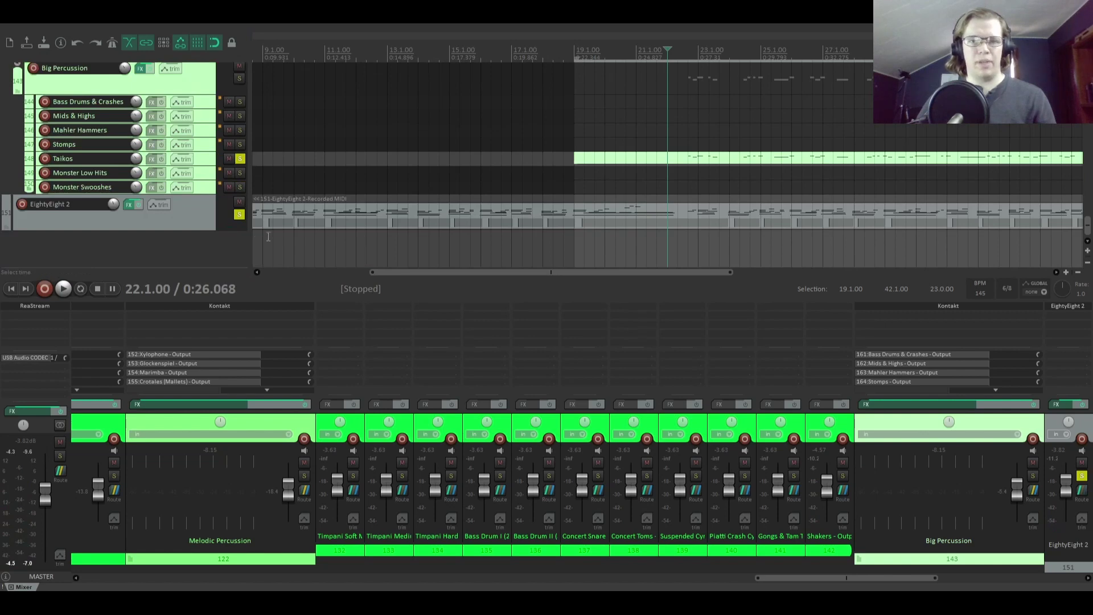
left_click(240, 215)
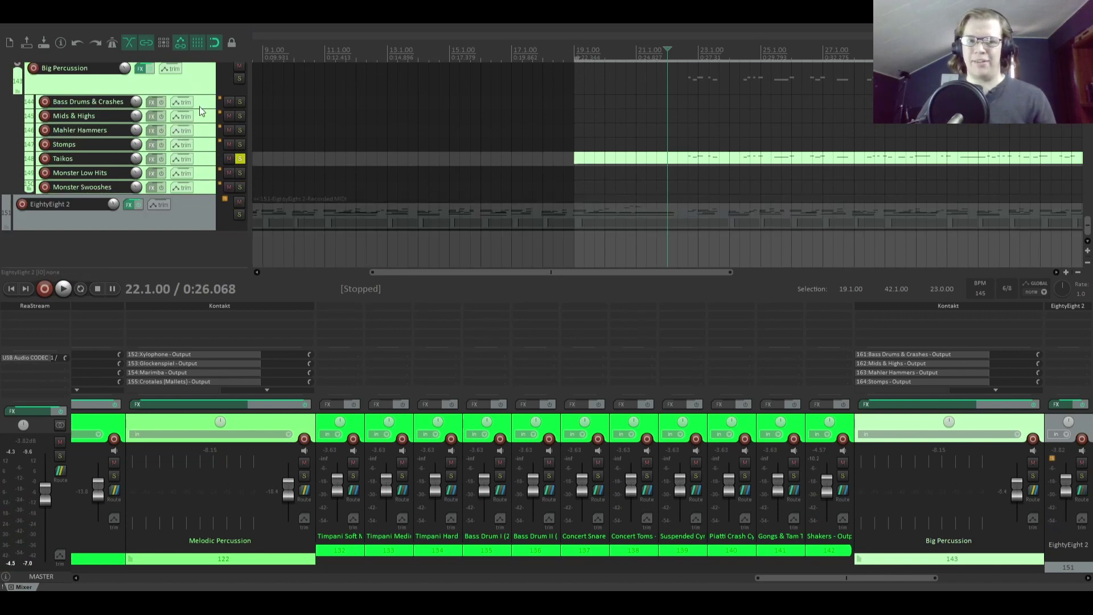
scroll(200, 106, "up", 15)
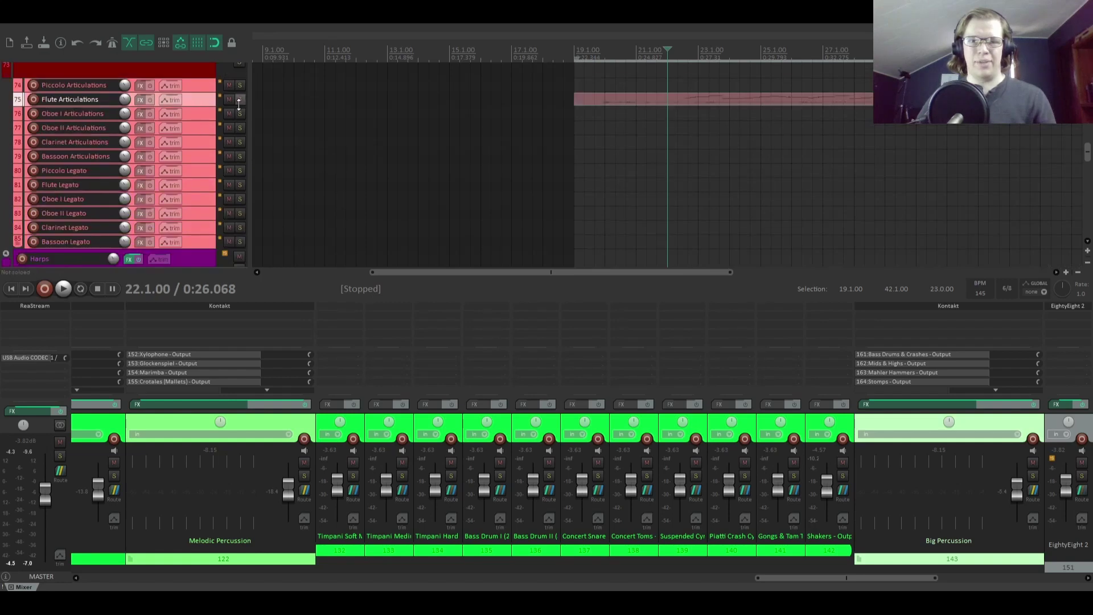
left_click(239, 100)
key("space")
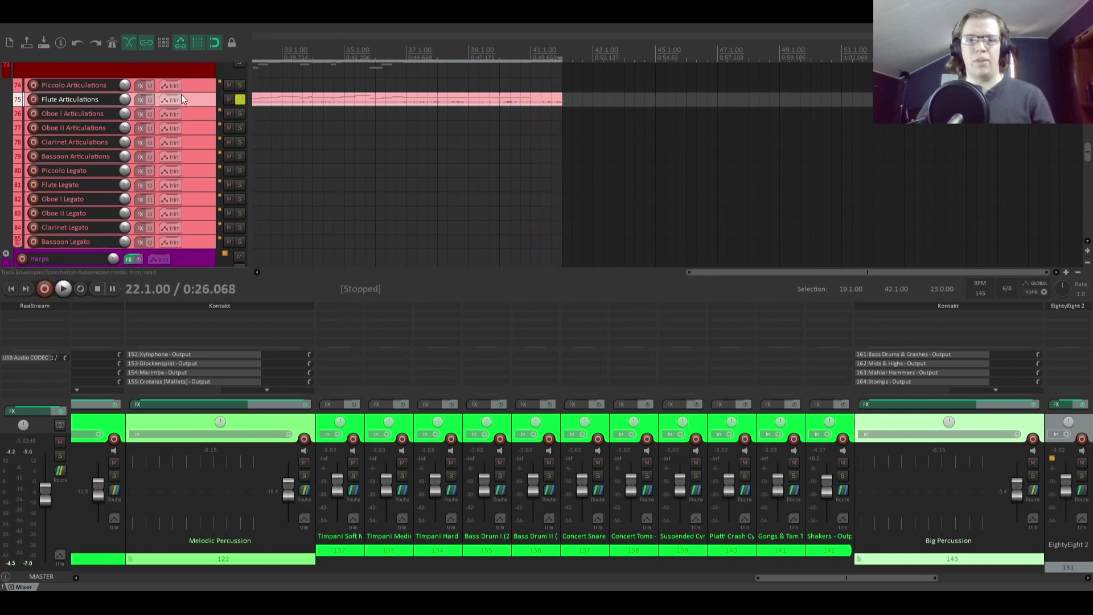
Step: Solo the EightyEight 2 piano track again and examine its recorded part around the 22.1.00 cursor position
scroll(195, 101, "down", 15)
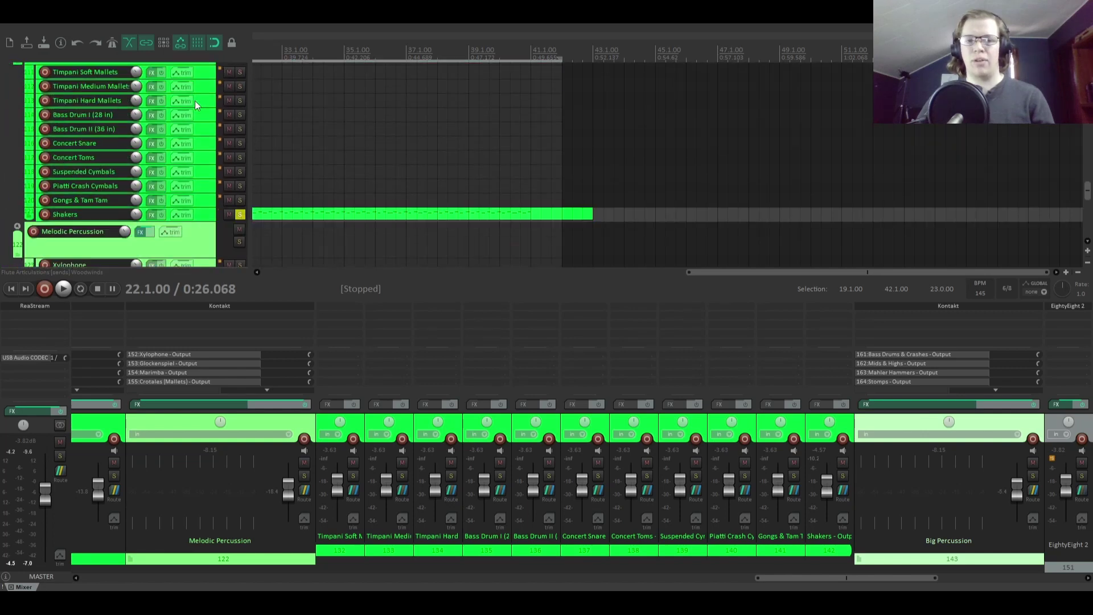
scroll(195, 101, "down", 10)
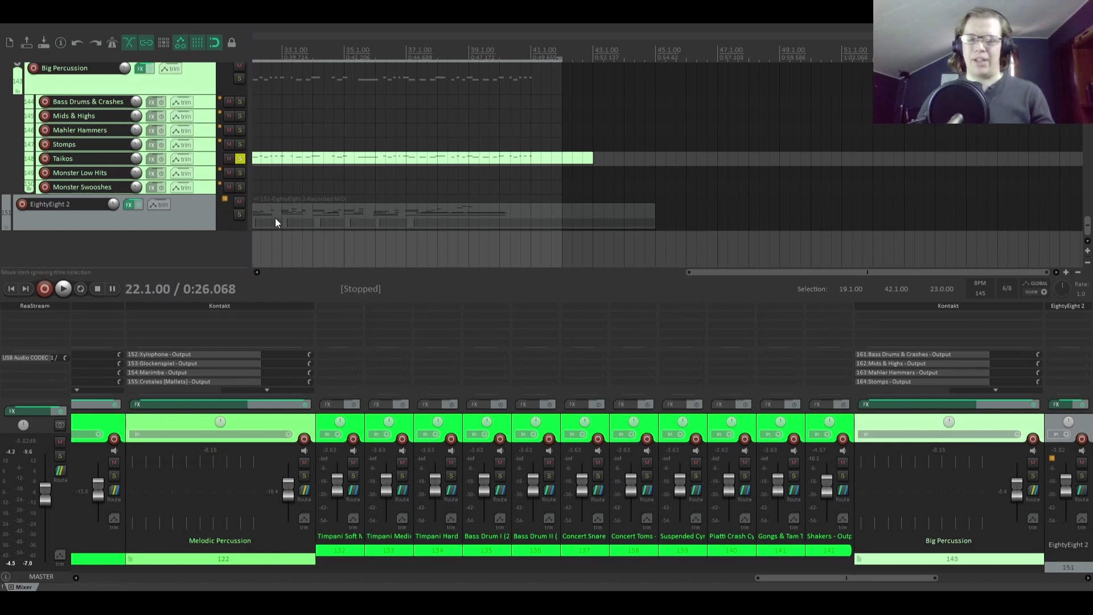
left_click(240, 214)
scroll(737, 272, "left", 1)
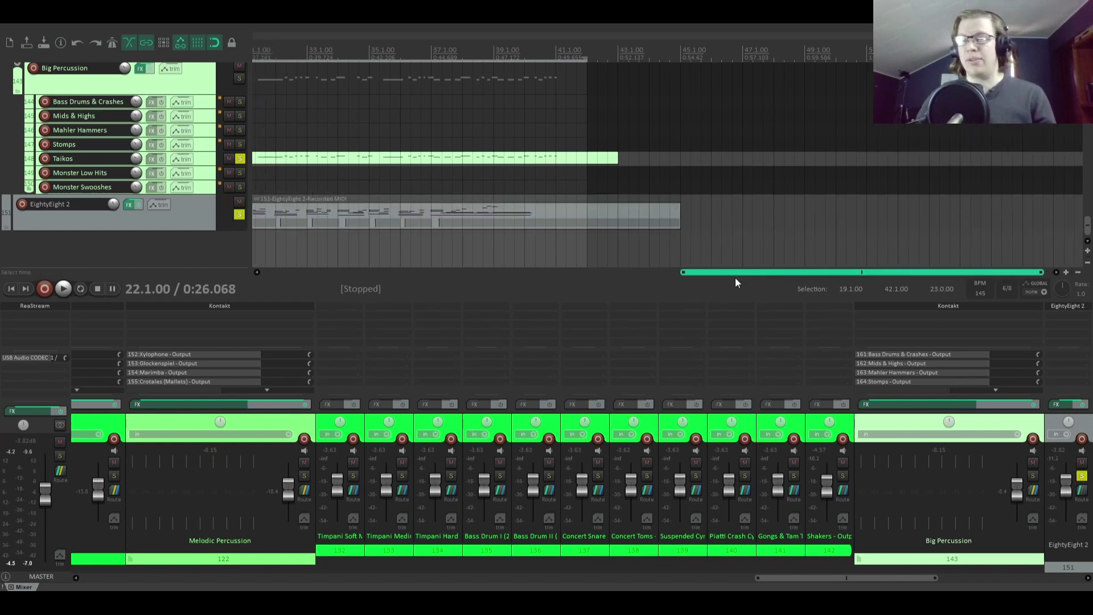
left_click_drag(736, 279, 471, 261)
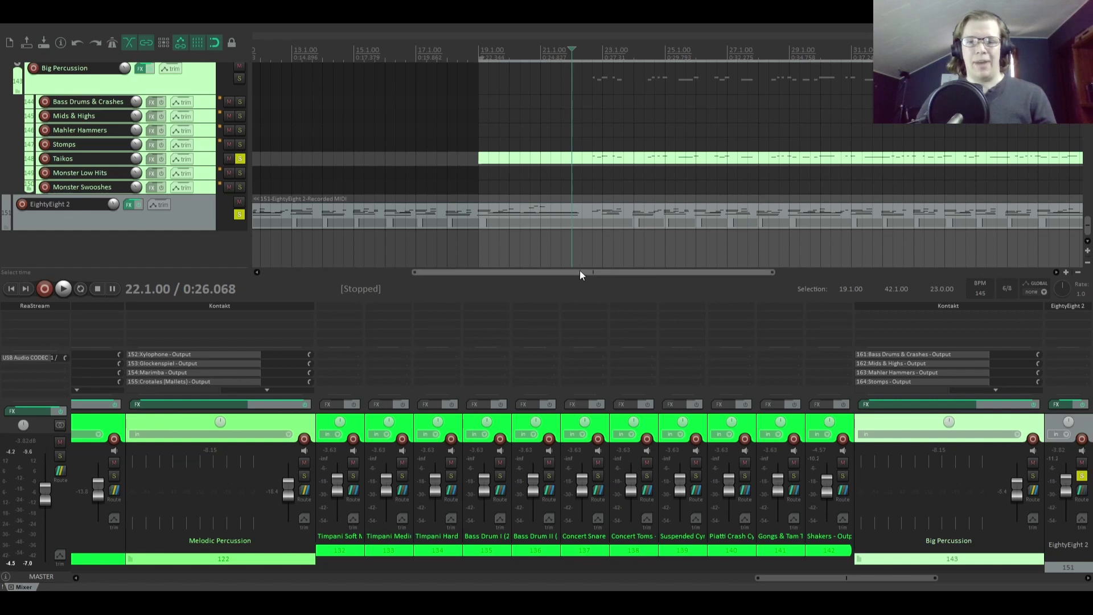
left_click_drag(580, 273, 621, 268)
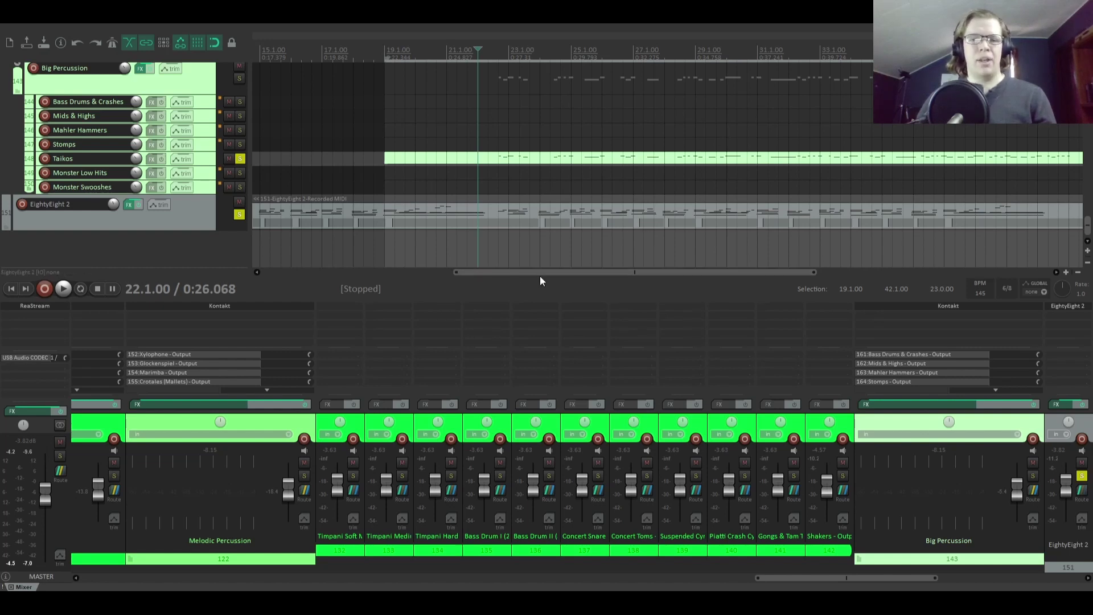
left_click_drag(541, 274, 488, 273)
Step: Unsolo the Taikos track and the EightyEight 2 piano track
scroll(167, 149, "up", 5)
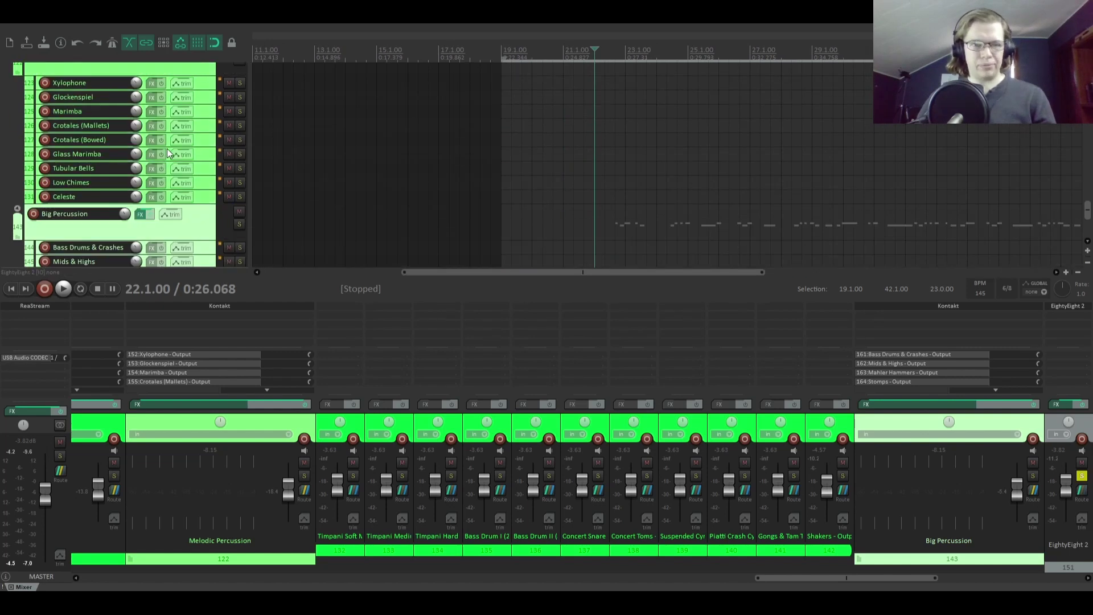
scroll(183, 165, "down", 4)
left_click(239, 196)
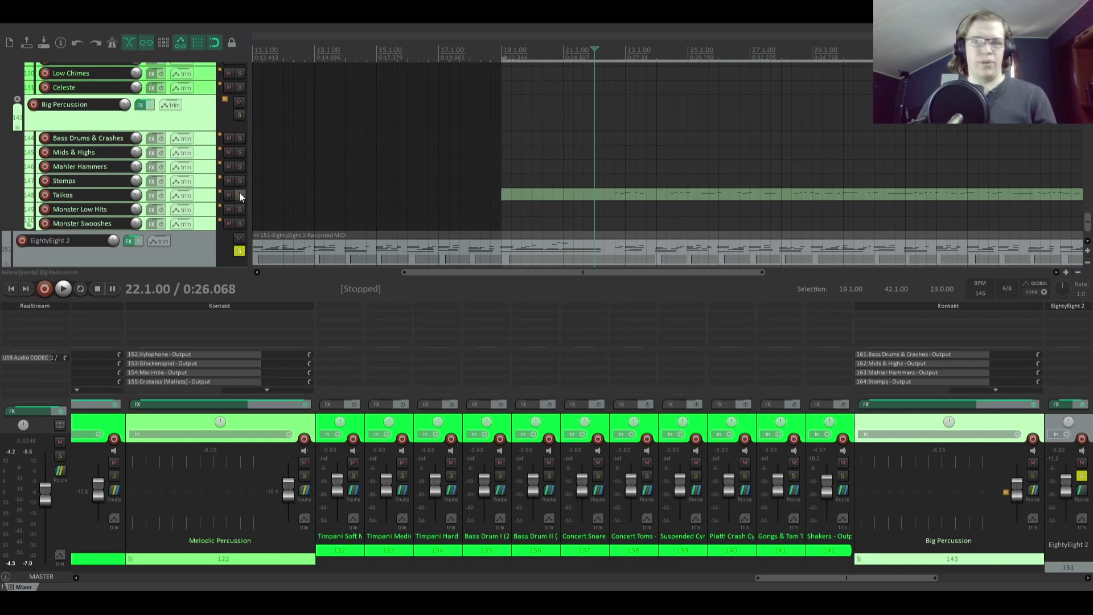
left_click(239, 251)
Step: Unsolo the Violins I, Violins II, Violas and Cellos Legato tracks in the Strings folder
scroll(207, 191, "up", 15)
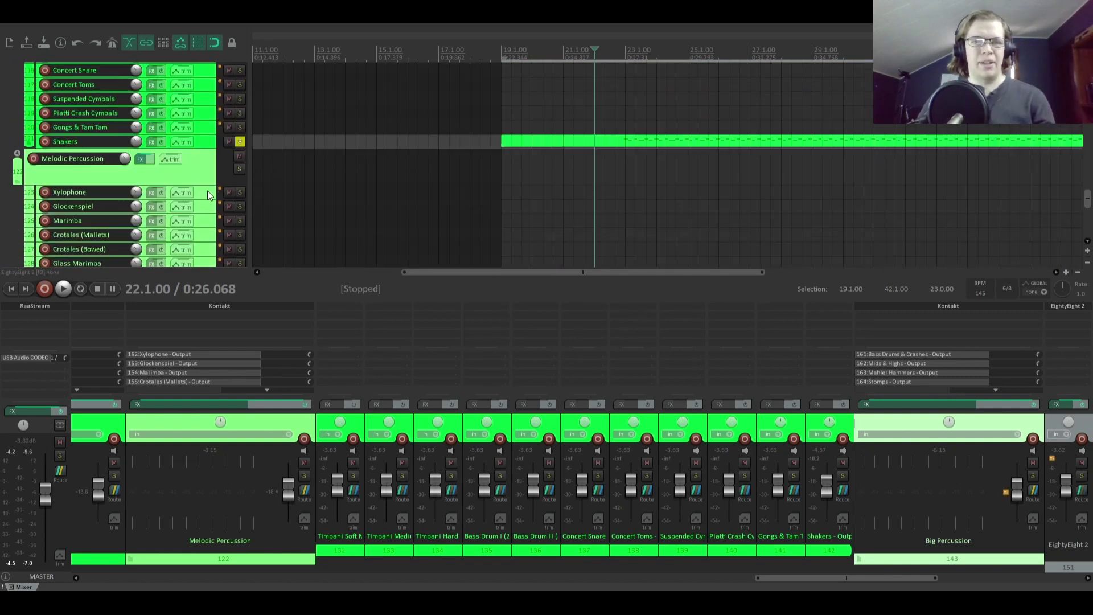
scroll(207, 190, "up", 3)
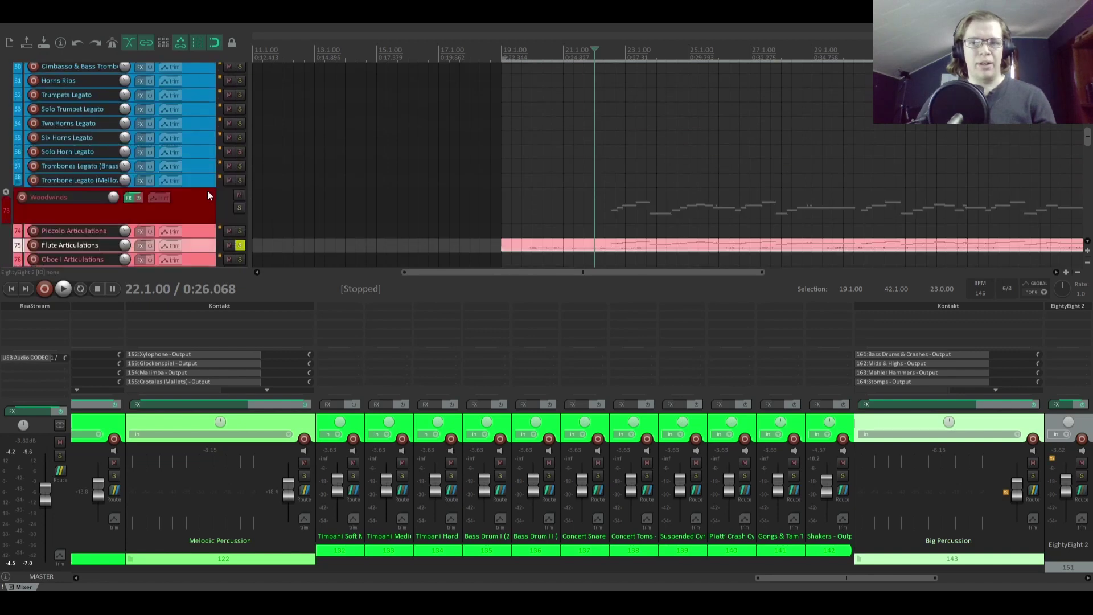
scroll(207, 190, "down", 1)
scroll(210, 174, "up", 15)
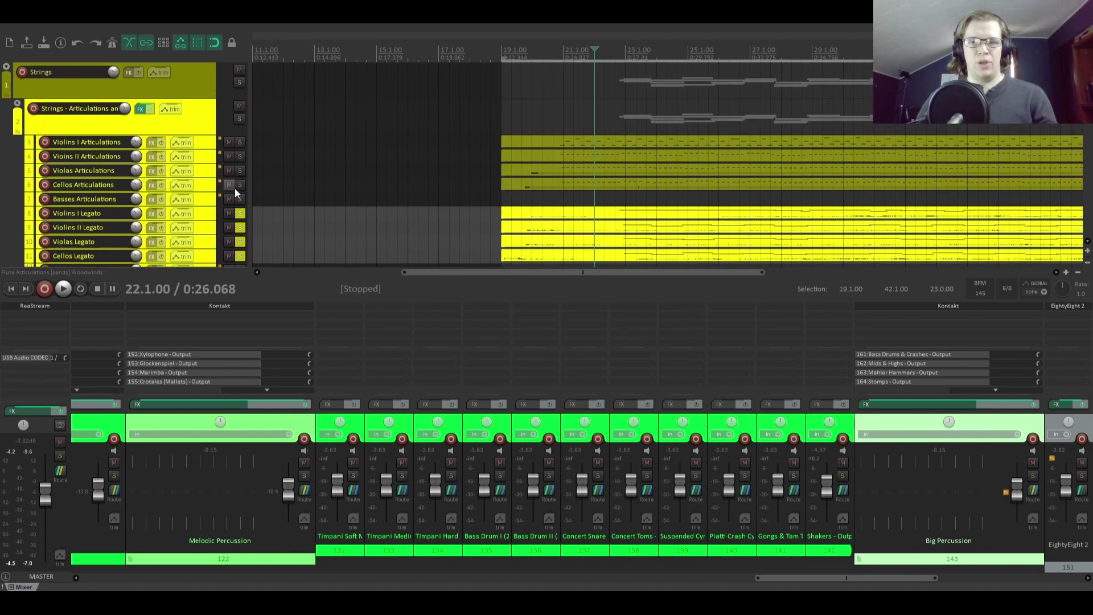
left_click(241, 215)
left_click(241, 228)
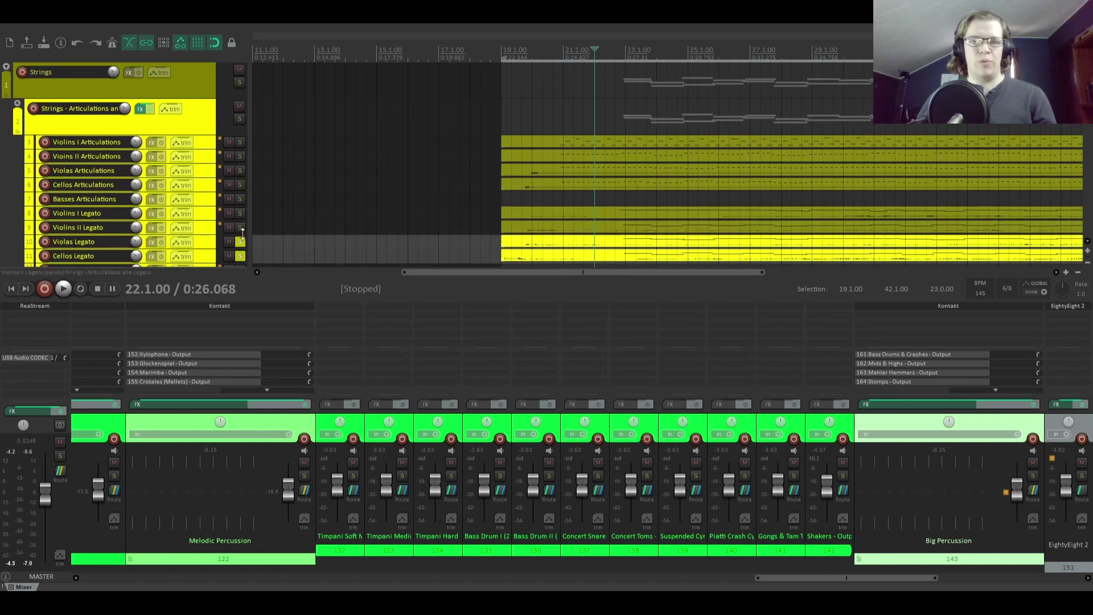
left_click(240, 242)
left_click(241, 256)
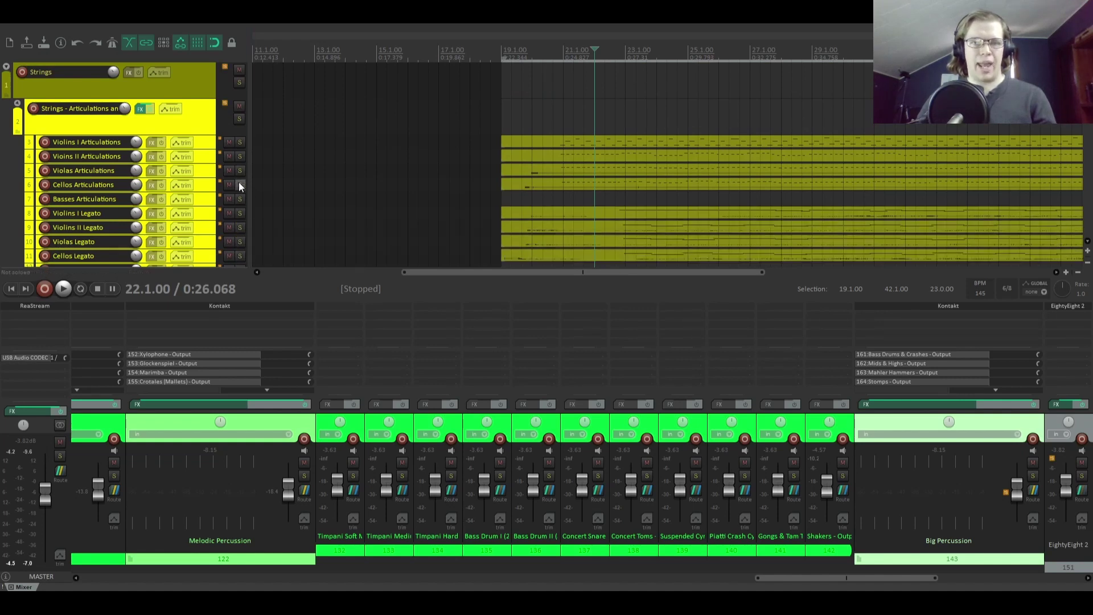
Step: Solo the Cellos Articulations track and place the edit cursor at 20.5.00
left_click(240, 185)
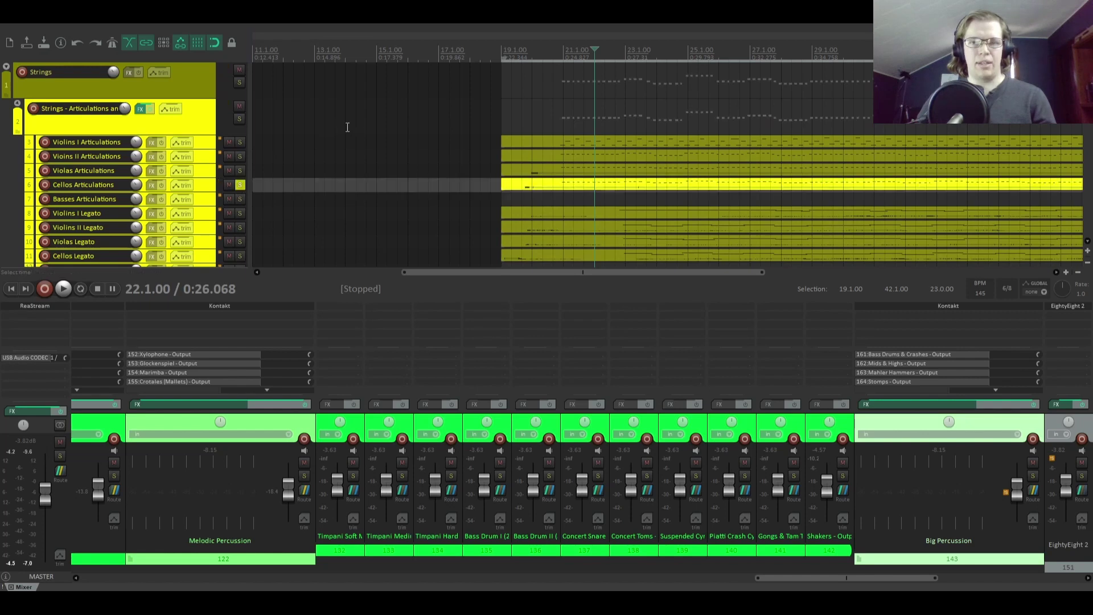
left_click(552, 53)
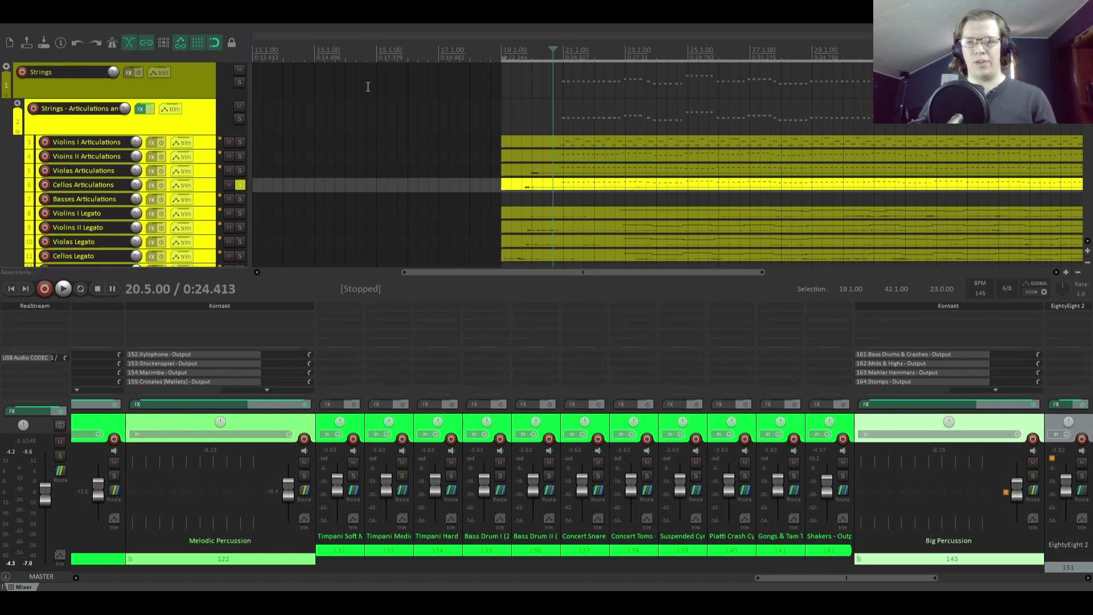
Step: Play the soloed Cellos Articulations track from 20.5.00, unsolo the Shakers track during playback, and stop
key("space")
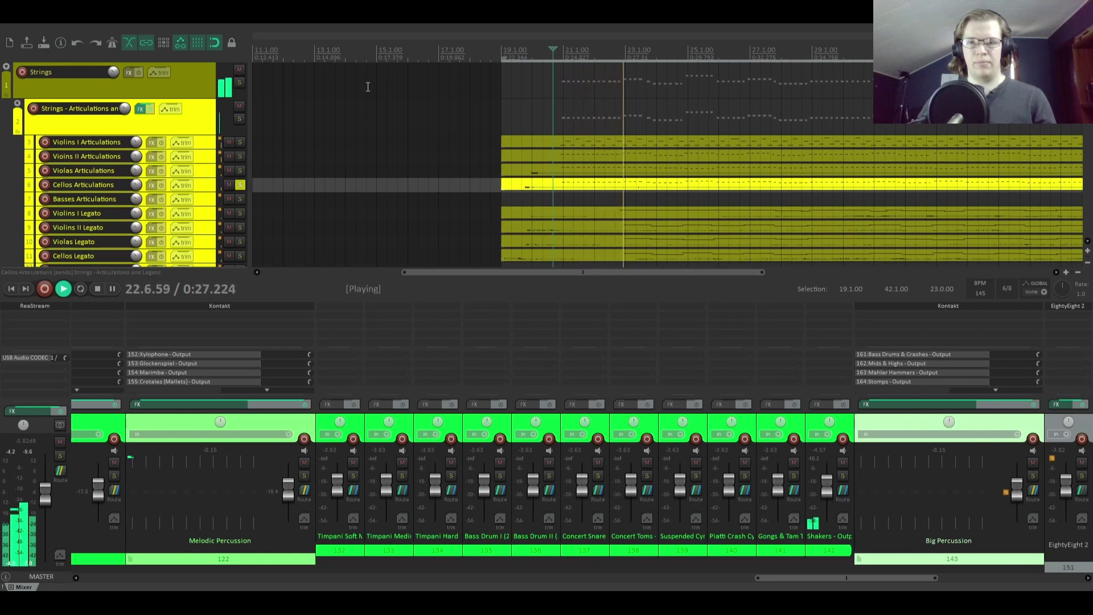
scroll(214, 148, "down", 20)
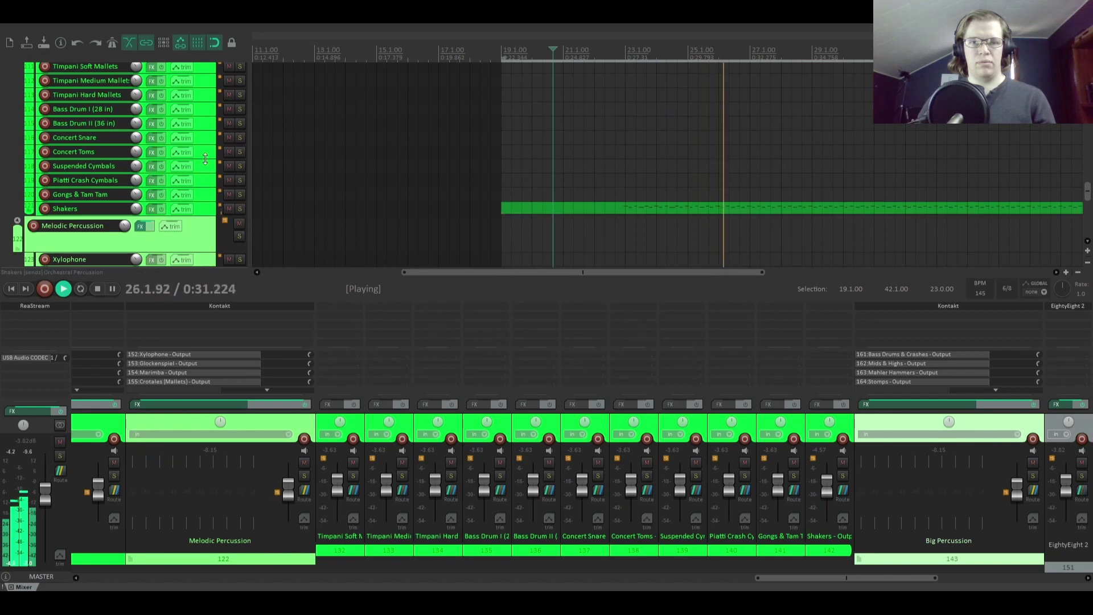
scroll(205, 159, "up", 20)
scroll(205, 159, "up", 10)
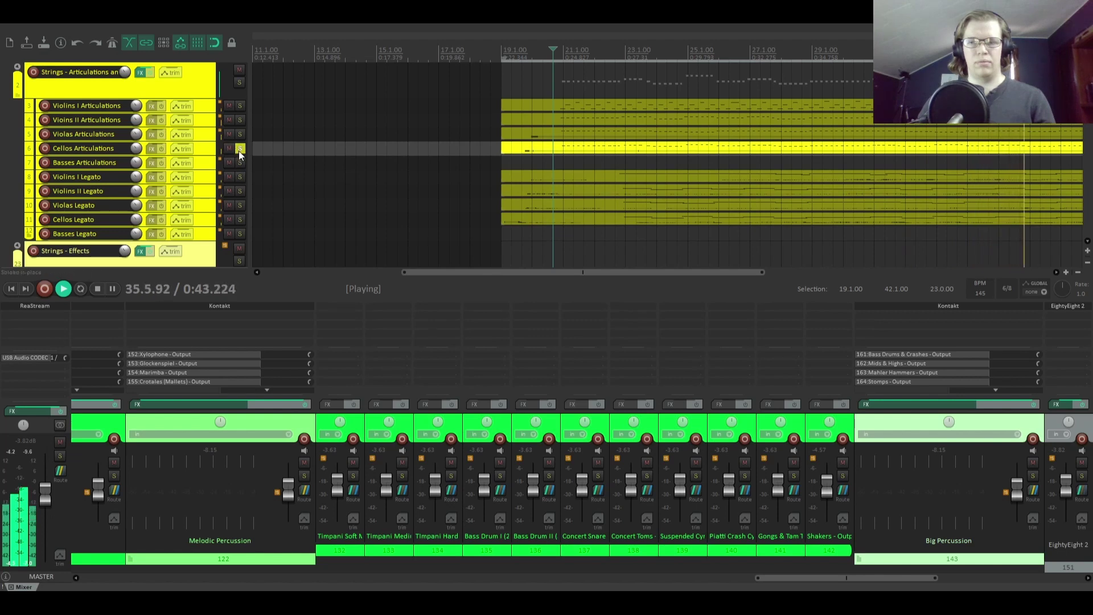
key("space")
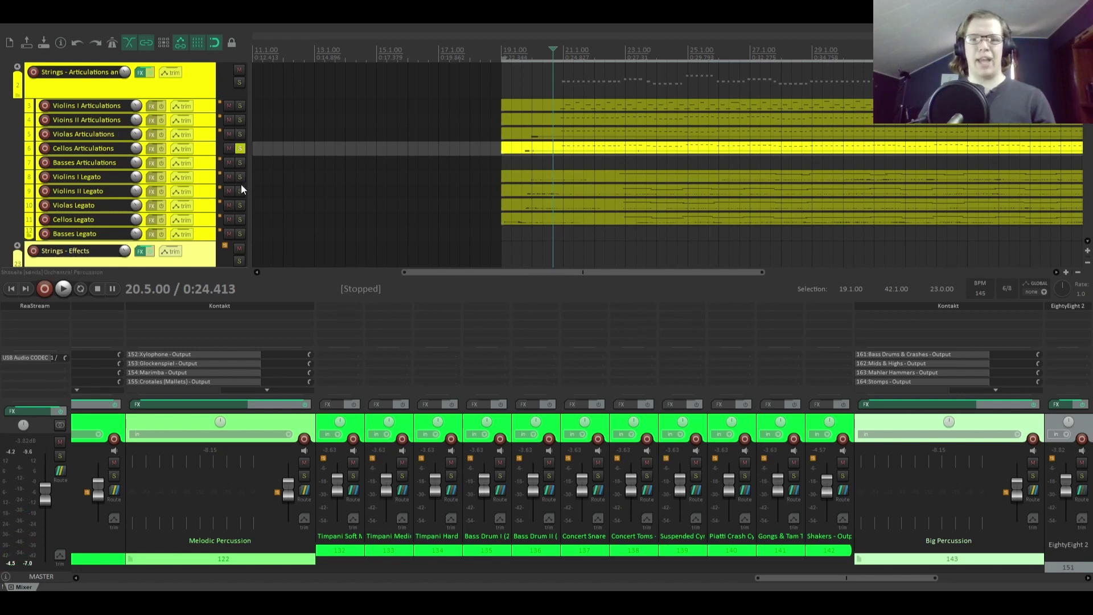
Step: Solo the Violas and Violins II Articulations tracks too and play them with the cellos from 20.5.00
left_click(240, 134)
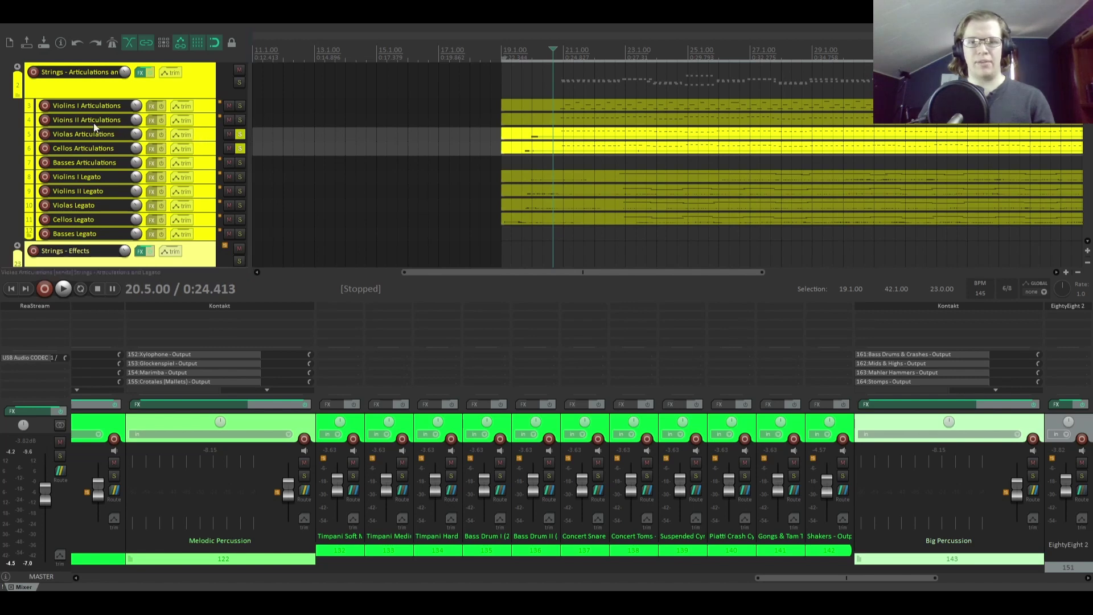
left_click(238, 120)
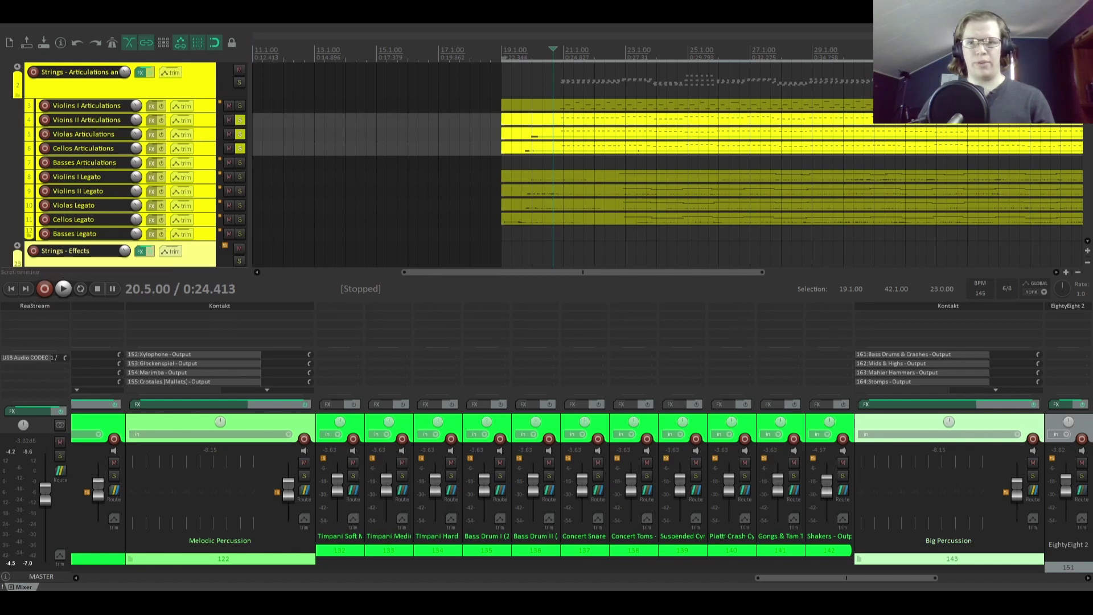
key("space")
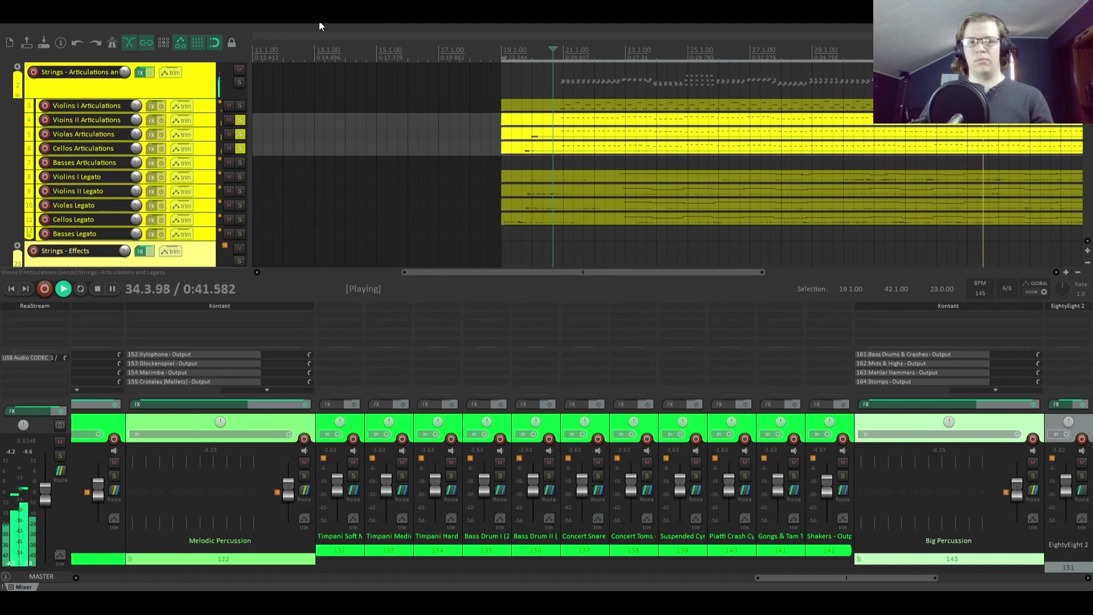
scroll(201, 141, "down", 5)
scroll(201, 141, "down", 15)
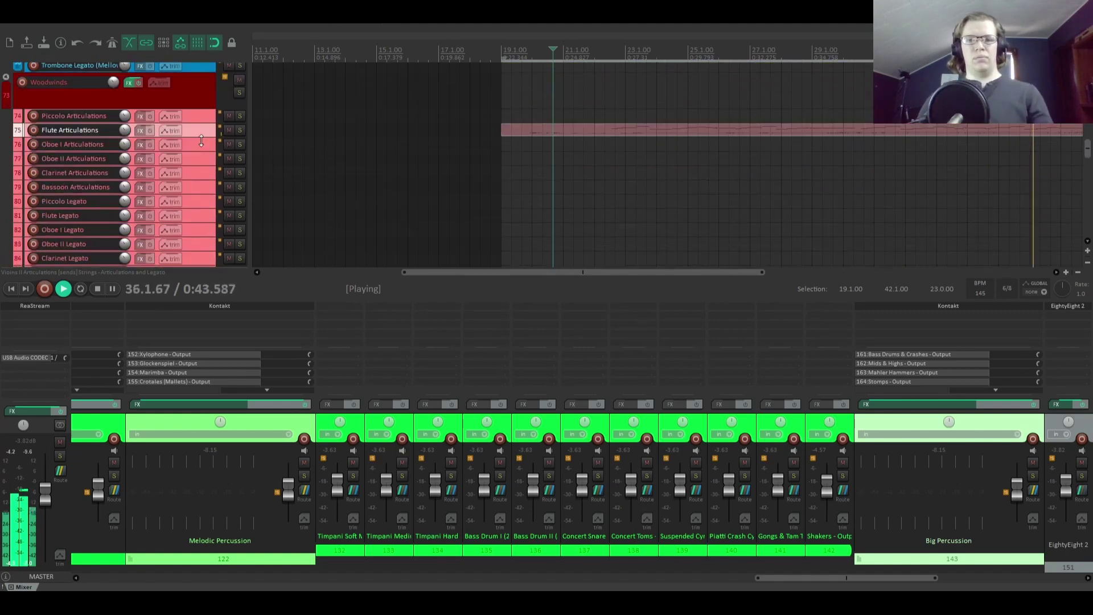
scroll(201, 140, "down", 5)
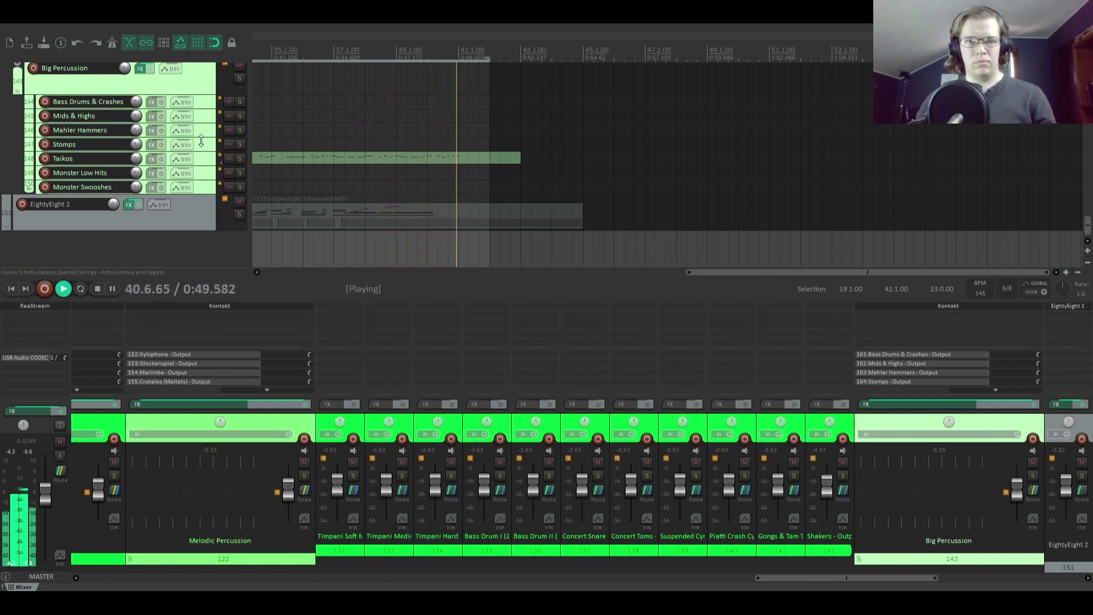
key("space")
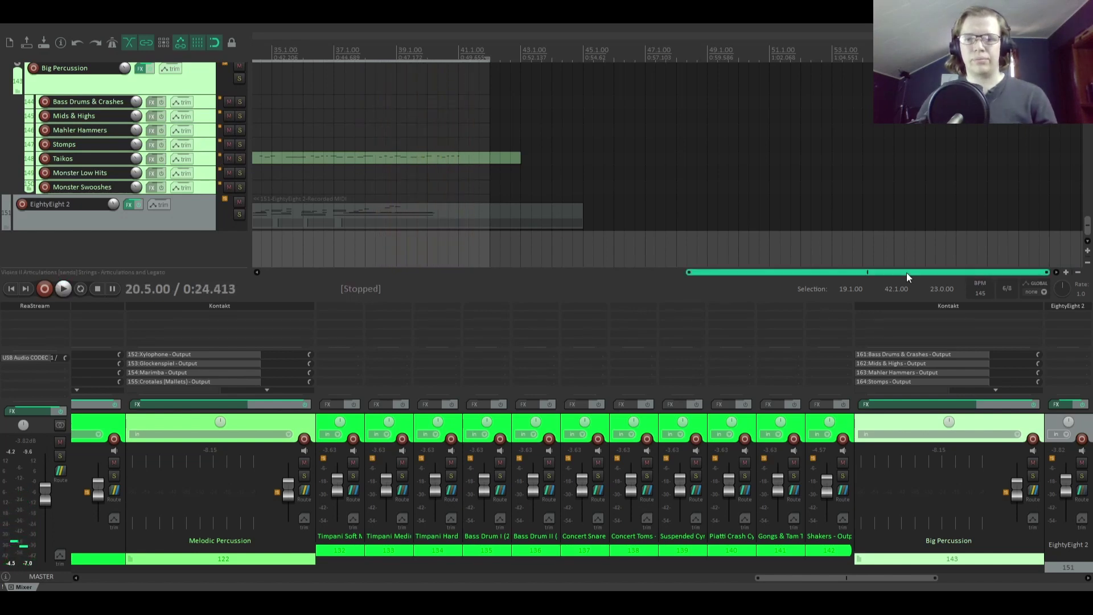
Step: Solo the EightyEight 2 piano track as well and play it with the soloed strings from 17.1.00
left_click_drag(906, 272, 683, 263)
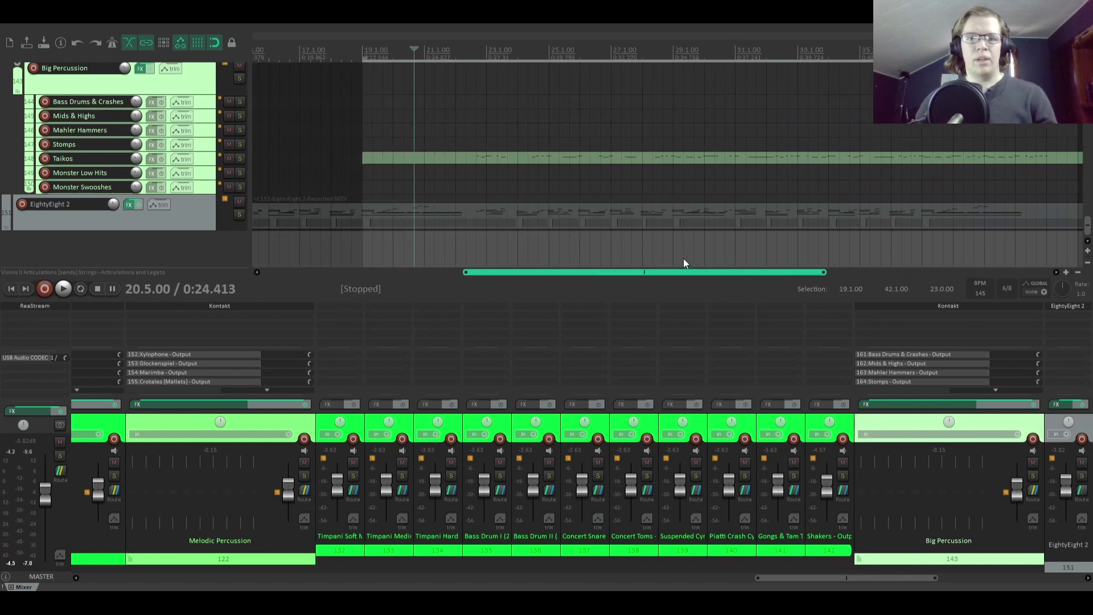
left_click(238, 216)
left_click_drag(529, 273, 484, 271)
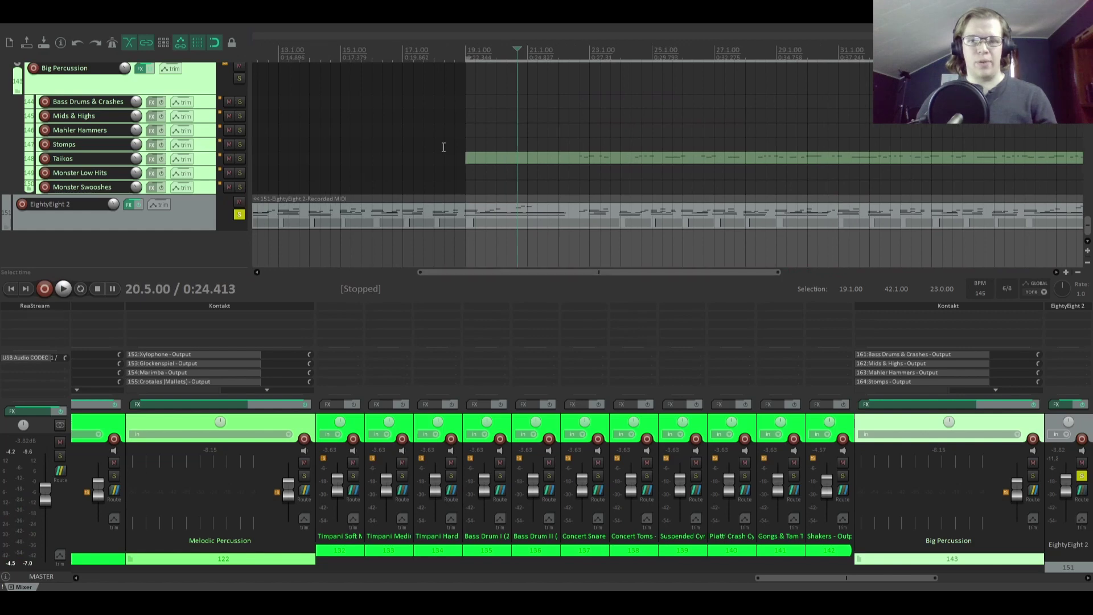
left_click(402, 57)
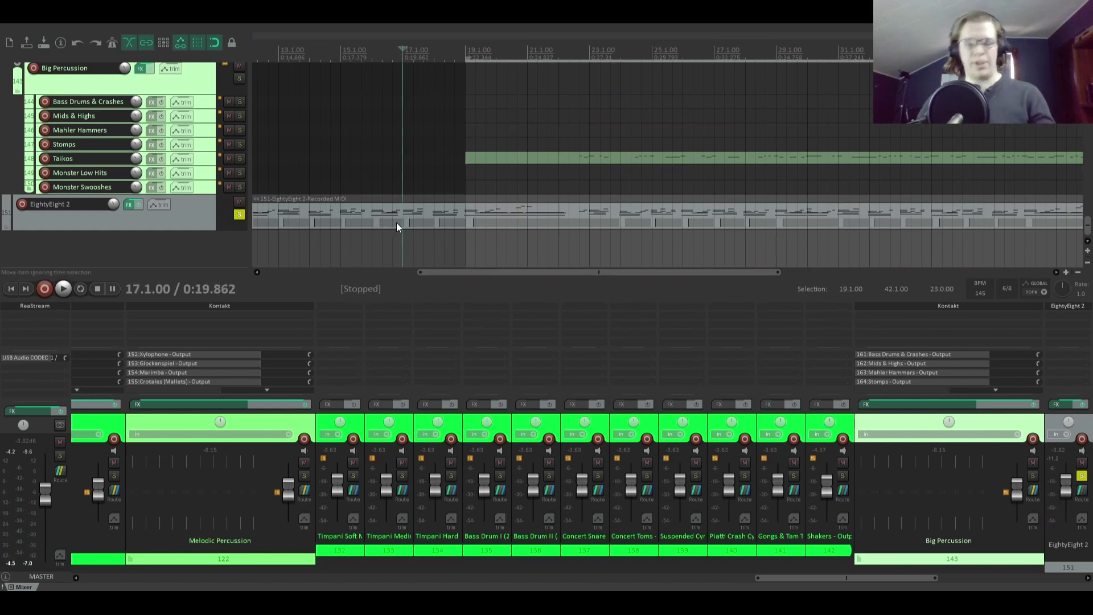
key("space")
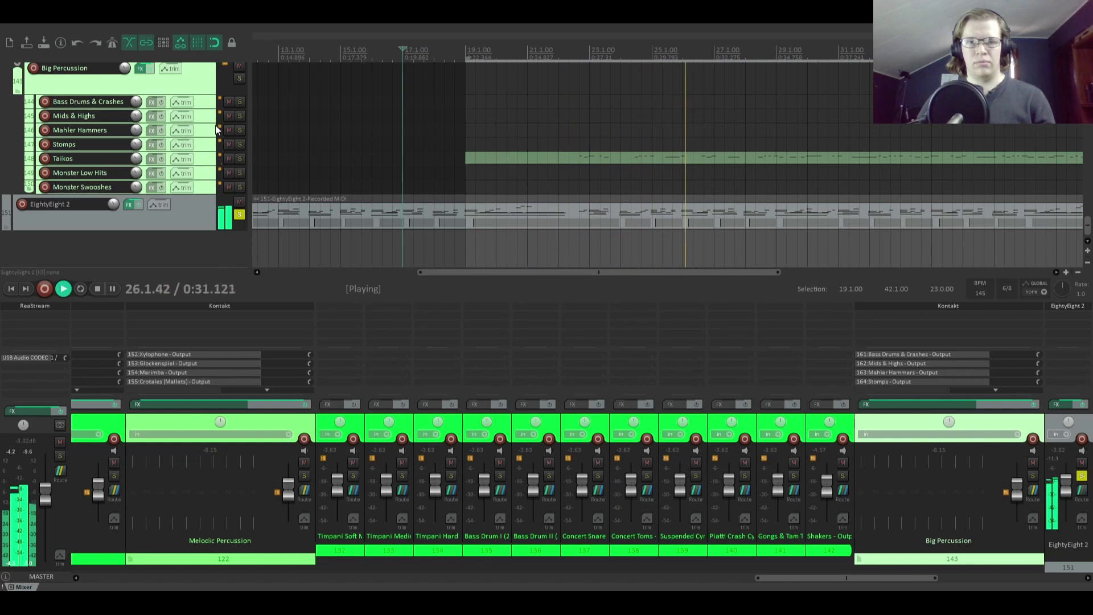
scroll(204, 117, "up", 10)
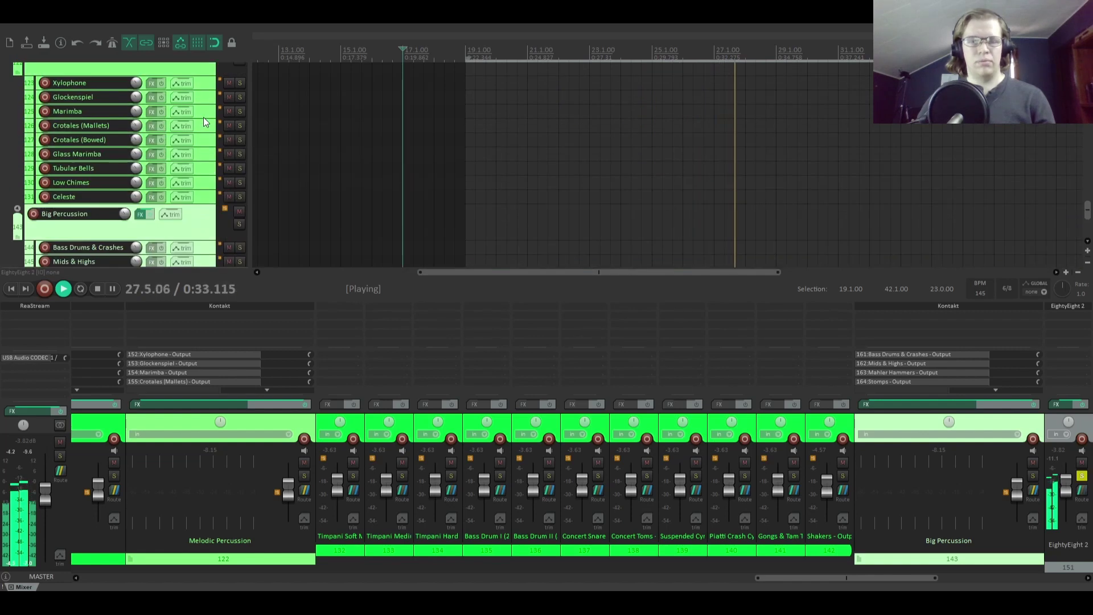
scroll(204, 117, "up", 20)
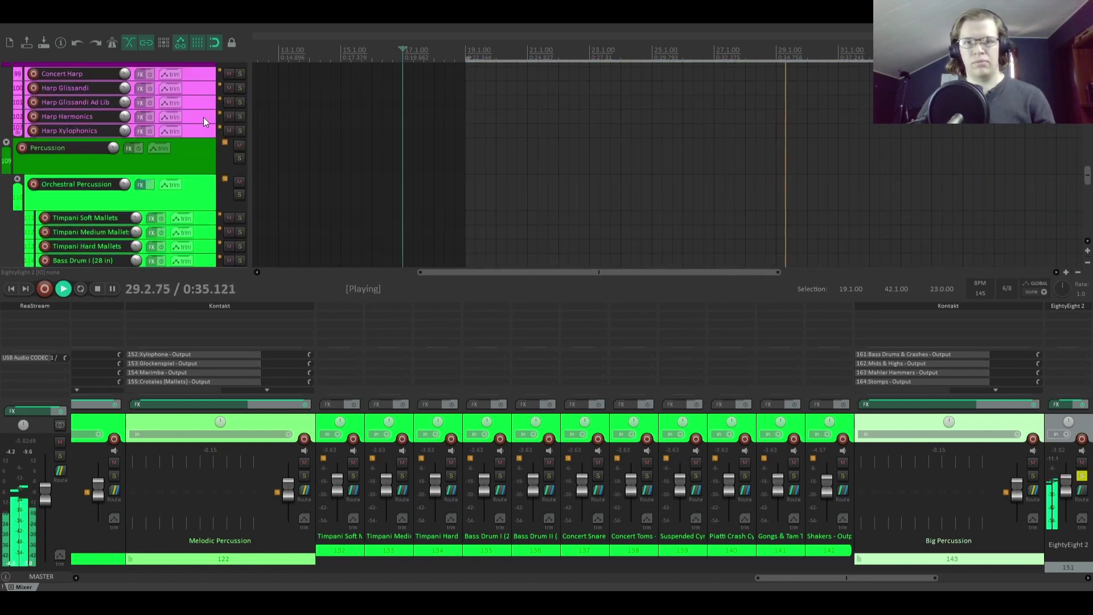
scroll(203, 118, "up", 15)
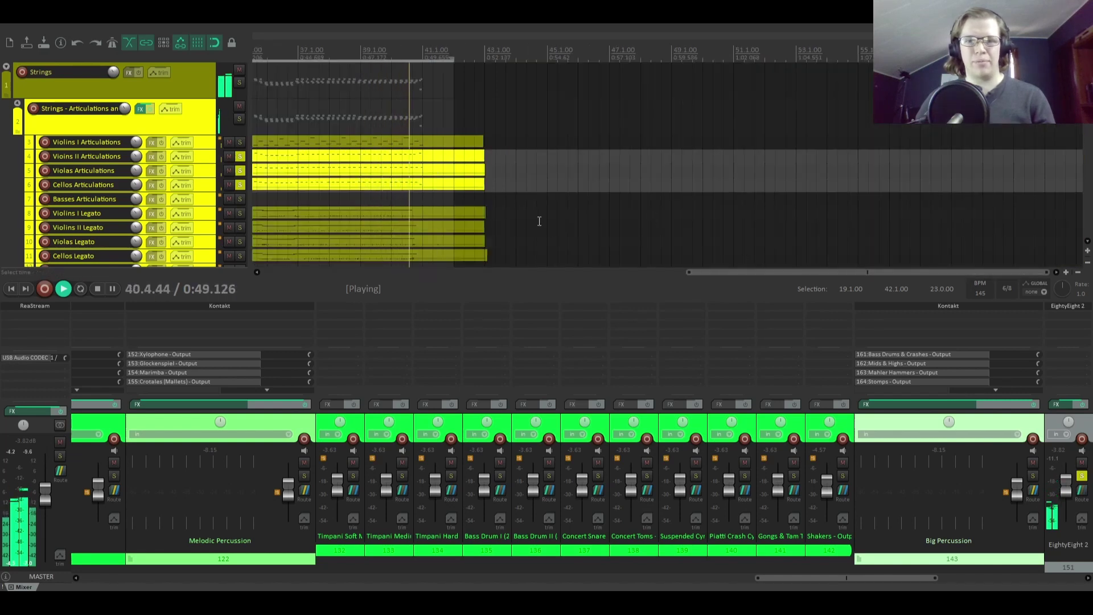
key("space")
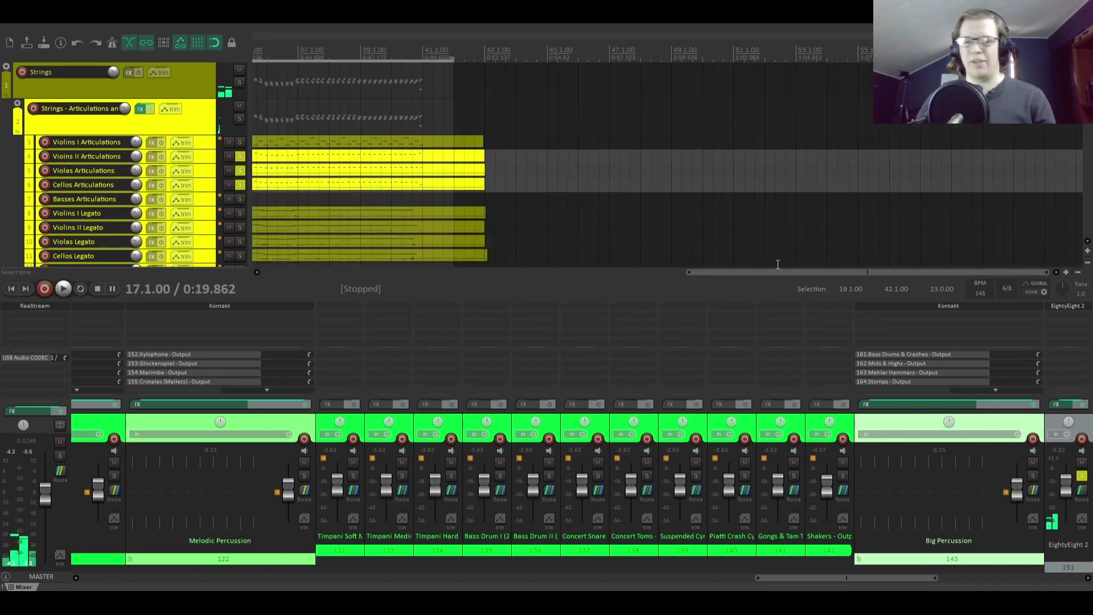
Step: Examine the articulation and legato parts in the Strings folder around the 24.5.00 cursor position
left_click_drag(778, 272, 555, 265)
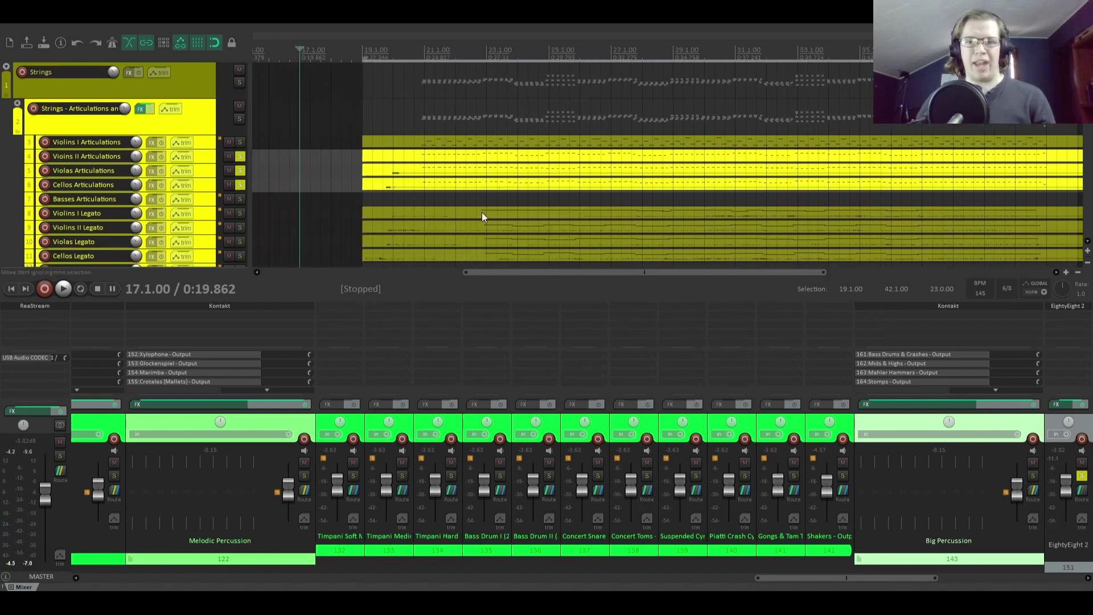
scroll(217, 211, "down", 3)
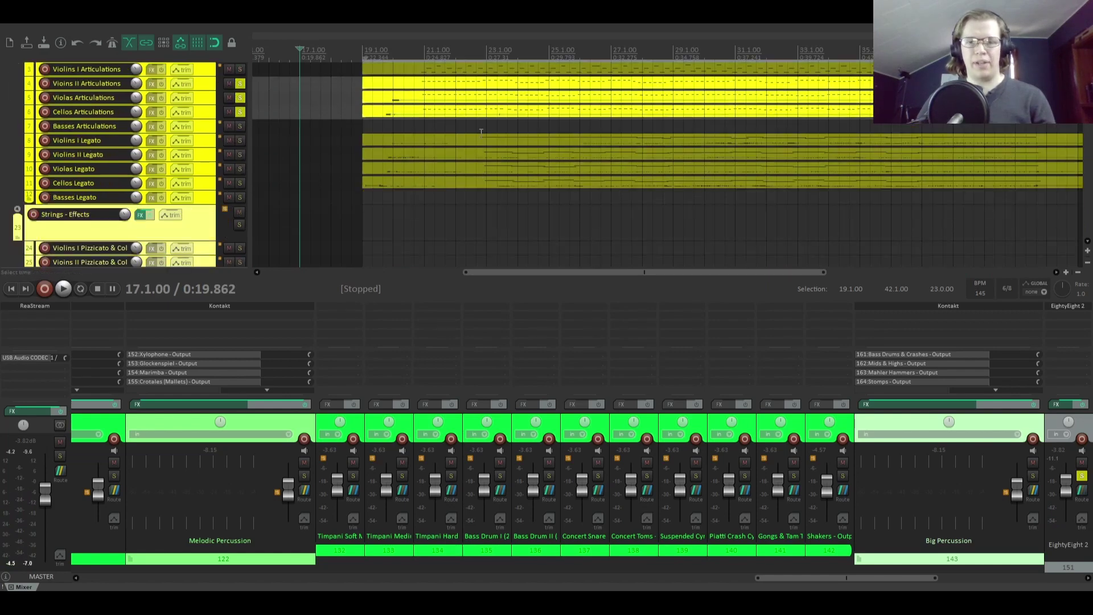
scroll(201, 137, "up", 3)
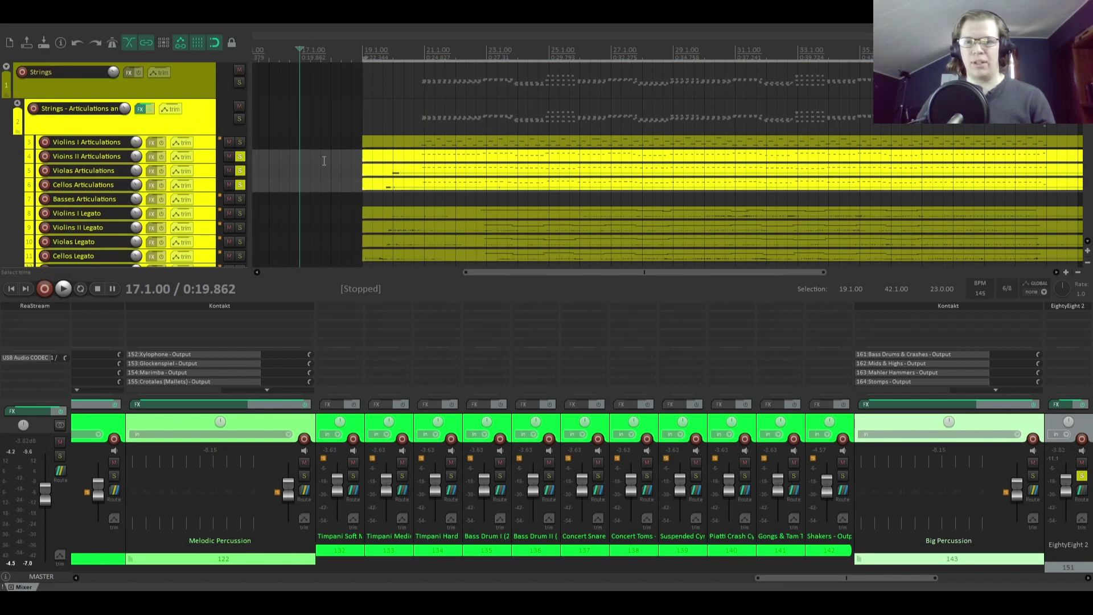
scroll(215, 149, "down", 2)
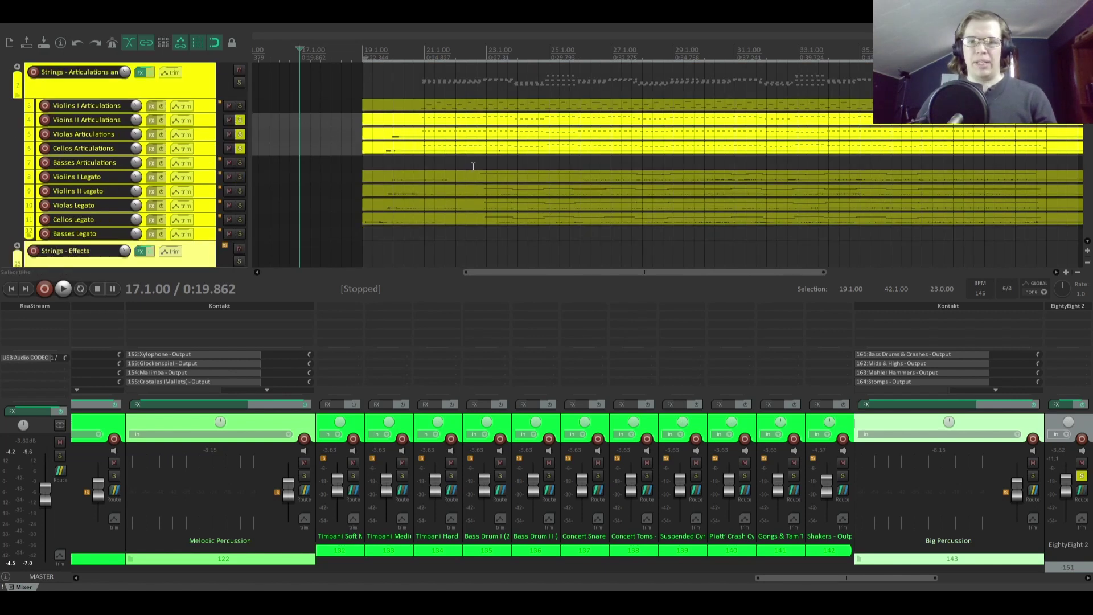
left_click(539, 180)
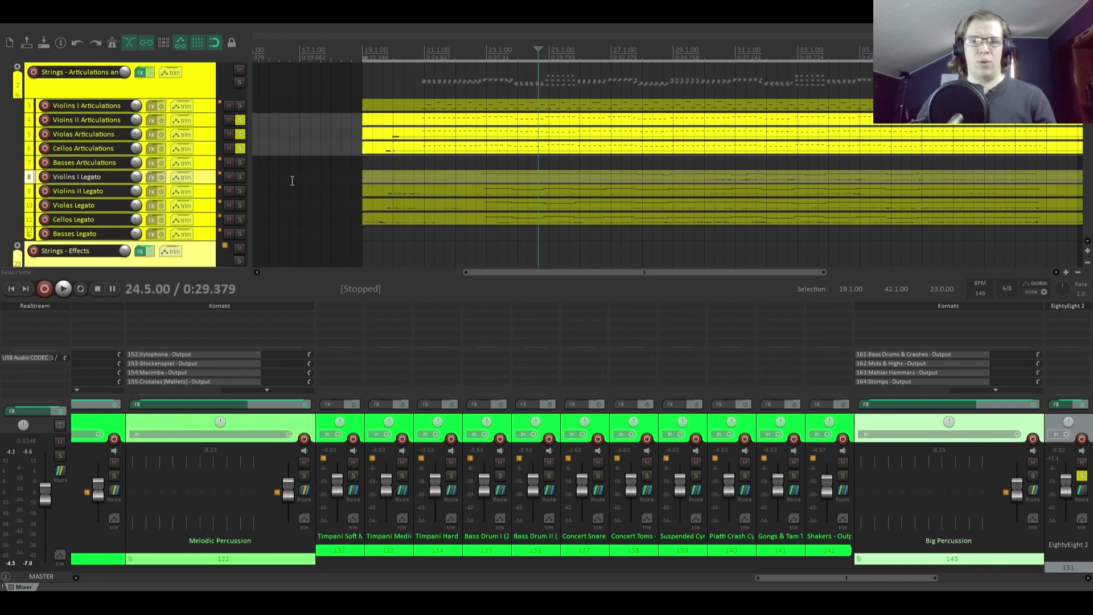
scroll(199, 163, "down", 4)
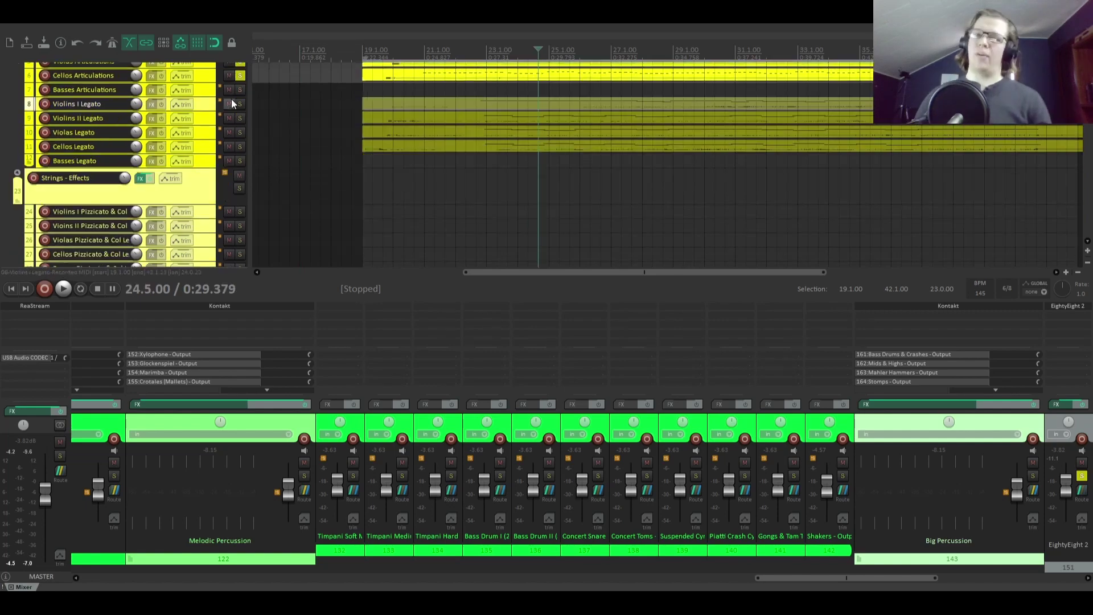
scroll(211, 106, "up", 6)
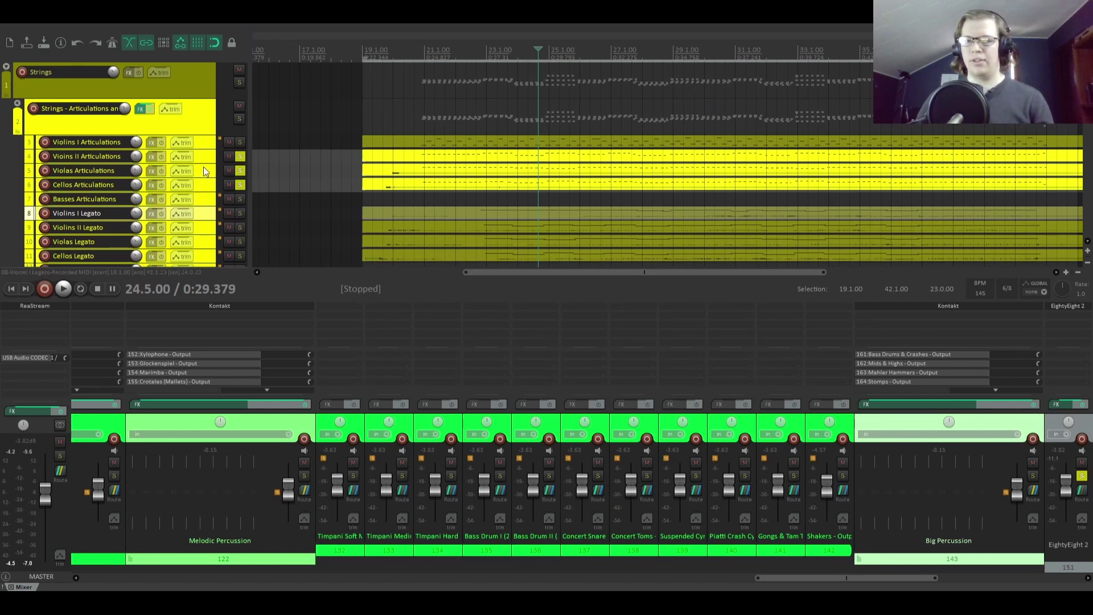
scroll(197, 173, "down", 2)
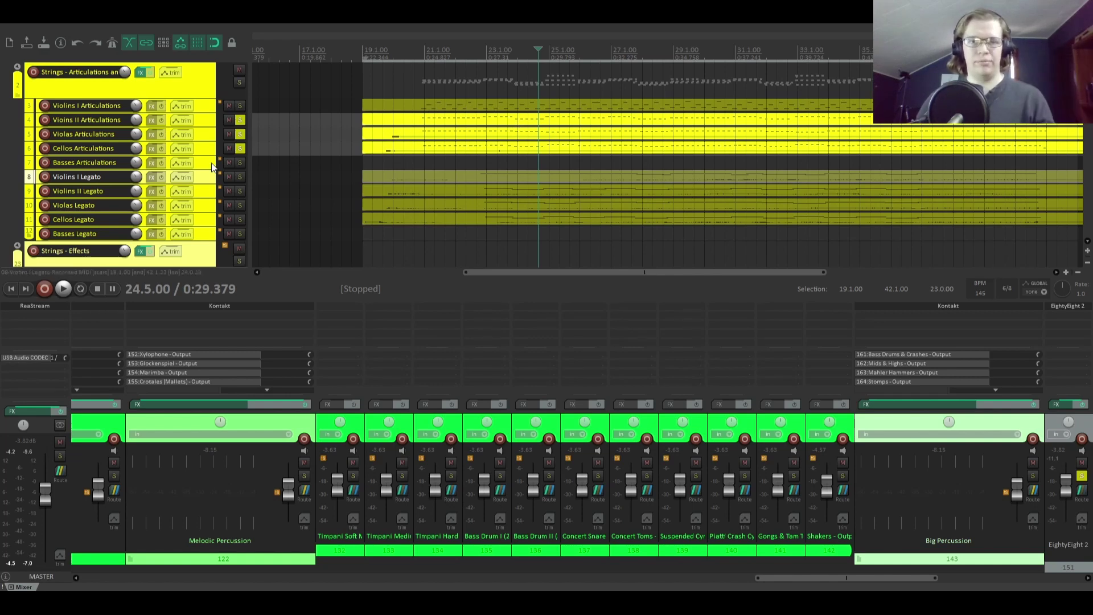
Step: Rename the Basses Harmonics track in the Strings - Effects folder as Choir Legato
scroll(212, 167, "down", 4)
scroll(212, 166, "down", 8)
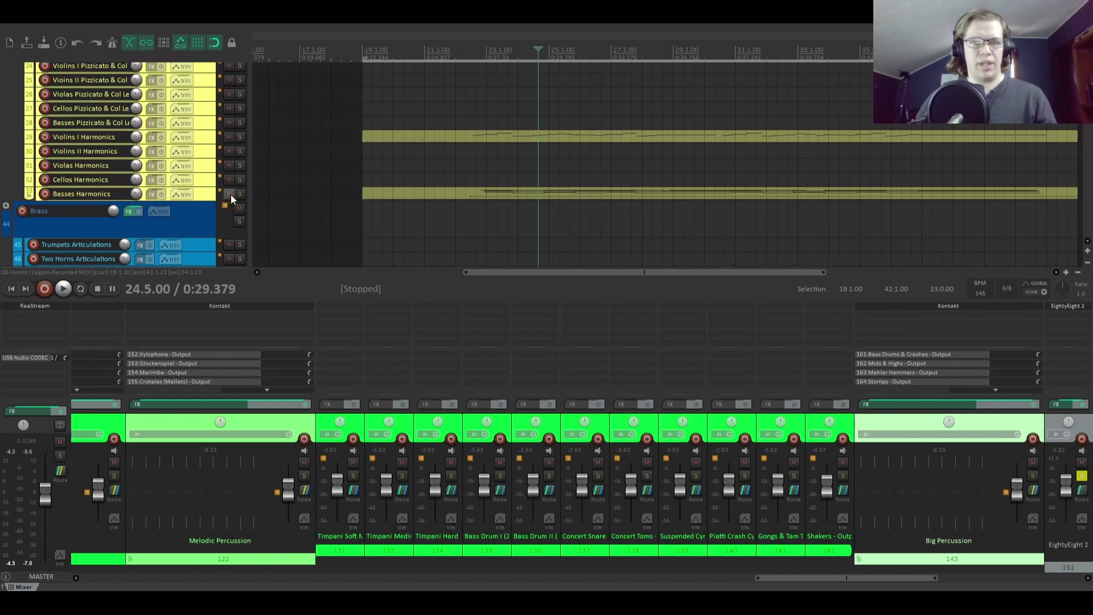
double_click(110, 195)
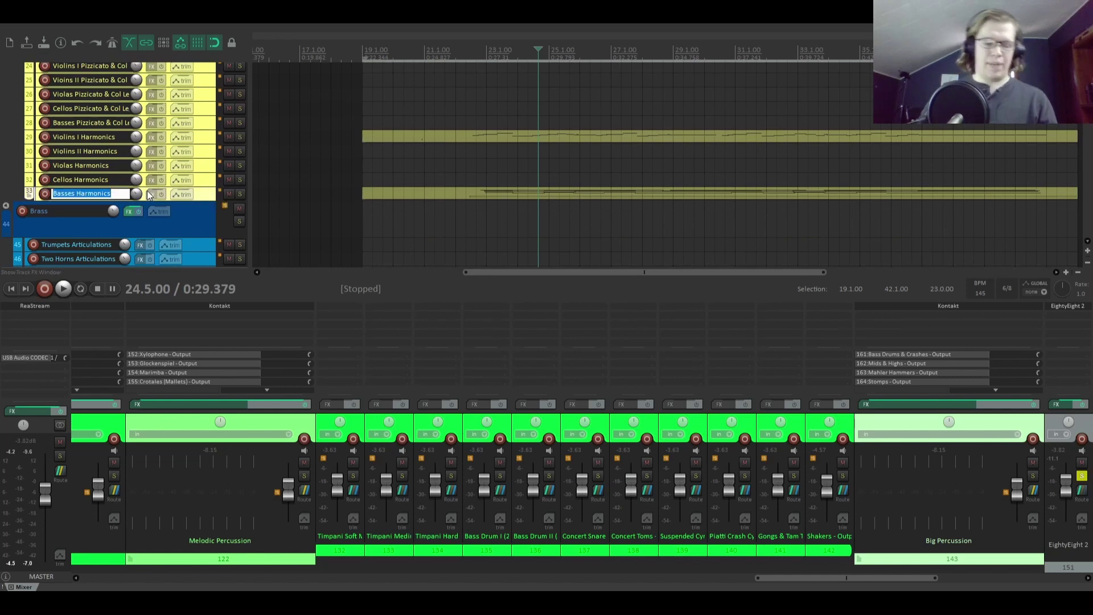
type("Choir")
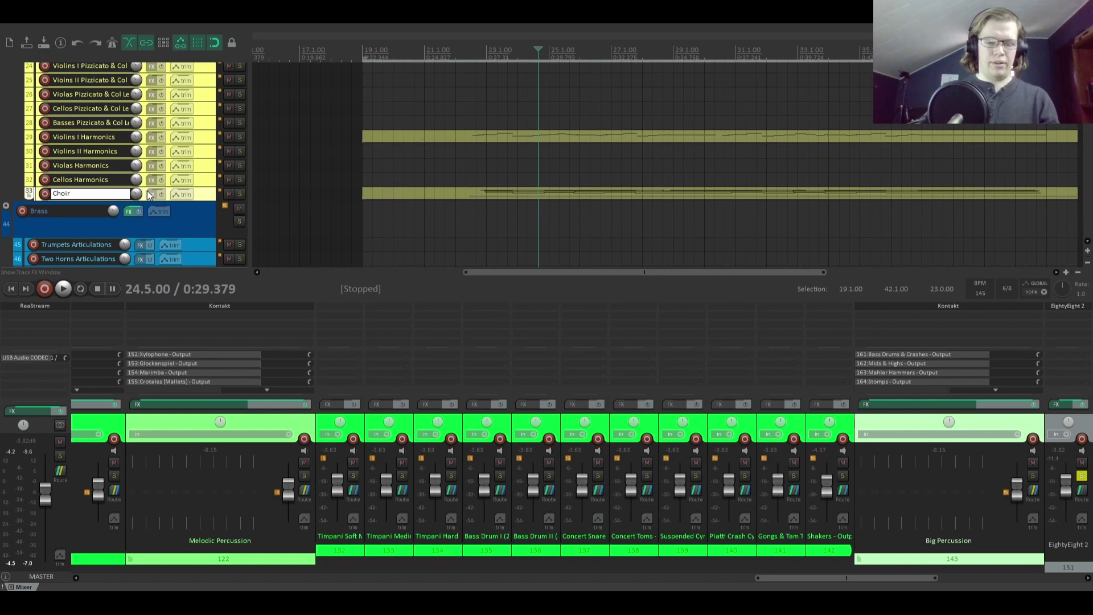
type(" Legato")
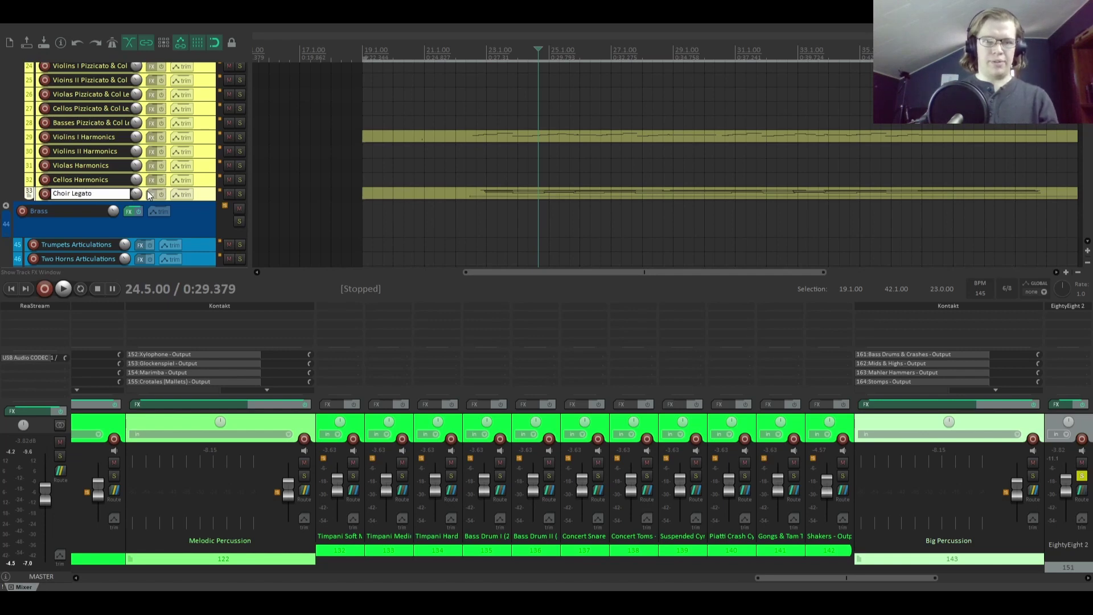
key("Return")
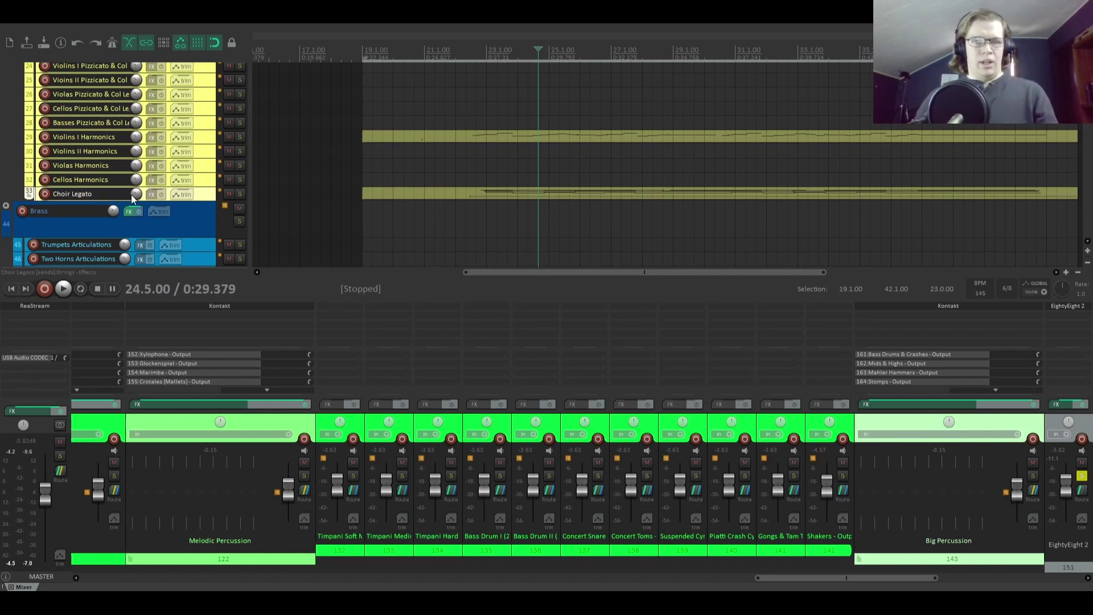
Step: Solo the Choir Legato track and place the edit cursor at 22.1.00
left_click(239, 194)
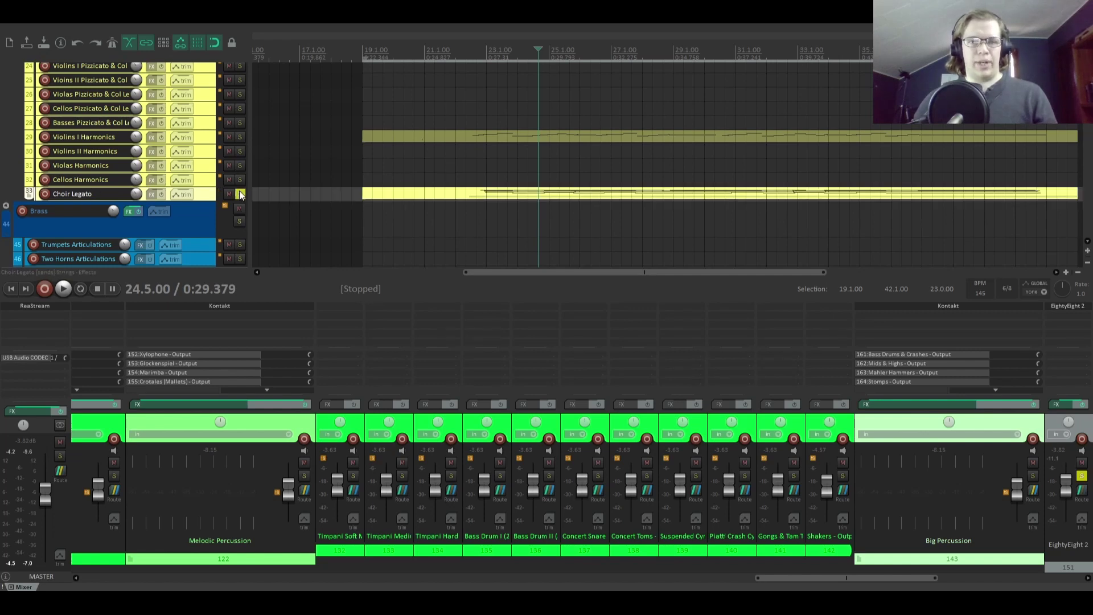
left_click(453, 175)
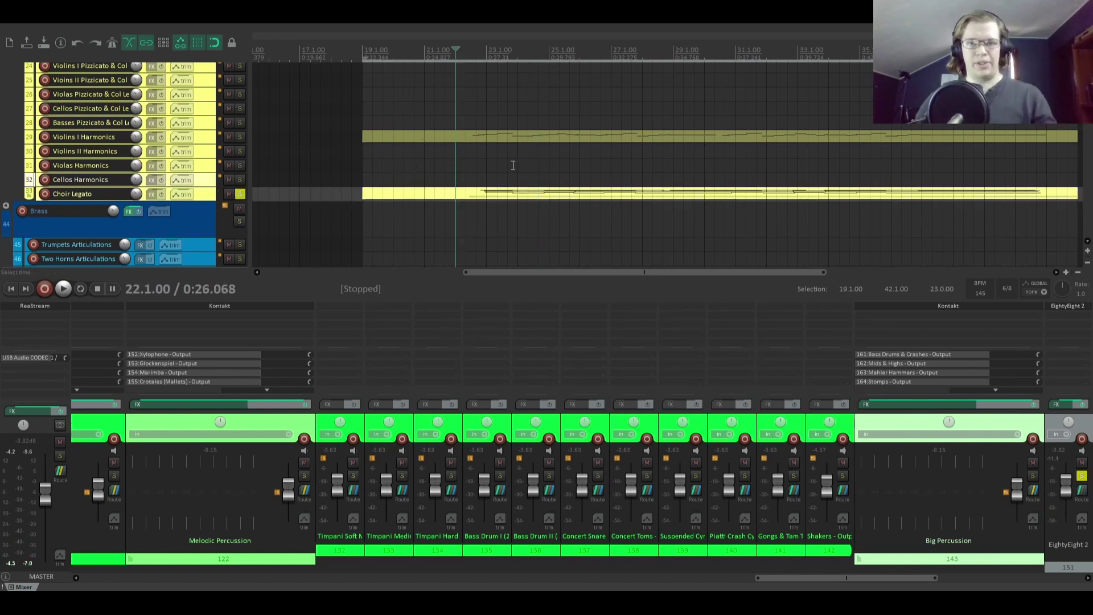
scroll(227, 131, "up", 5)
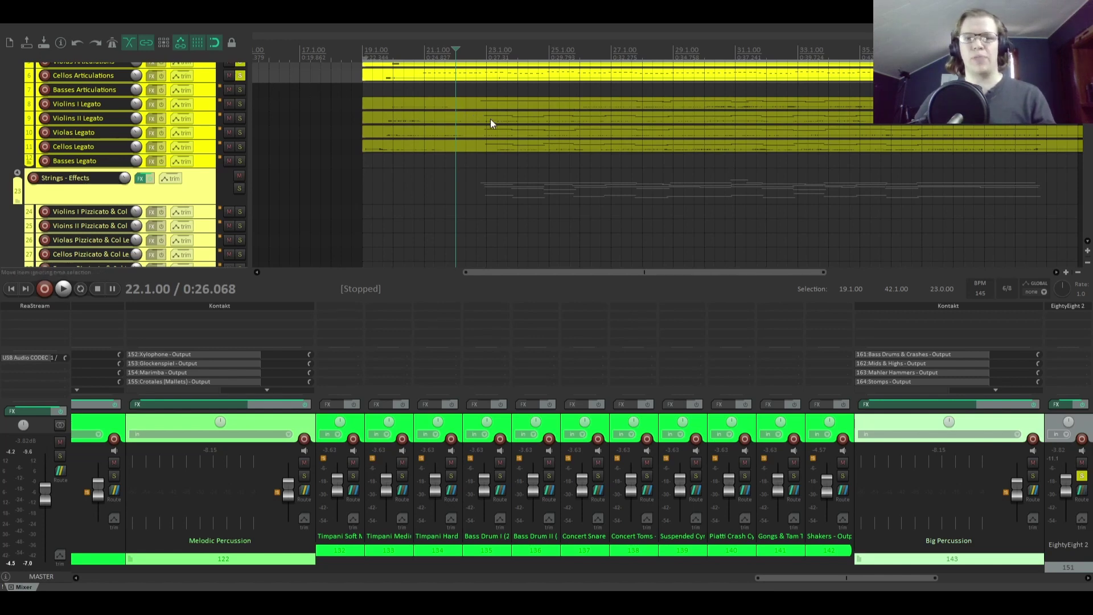
scroll(211, 95, "up", 4)
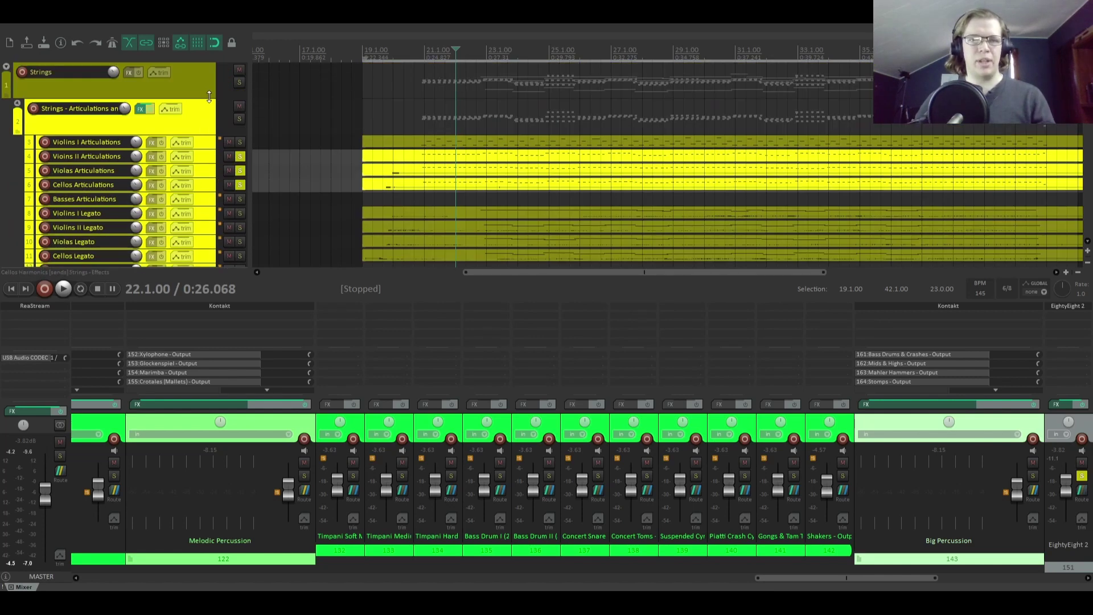
Step: Place the edit cursor at 19.1.00 and play the soloed strings, Choir Legato and EightyEight 2 piano tracks together
left_click(366, 53)
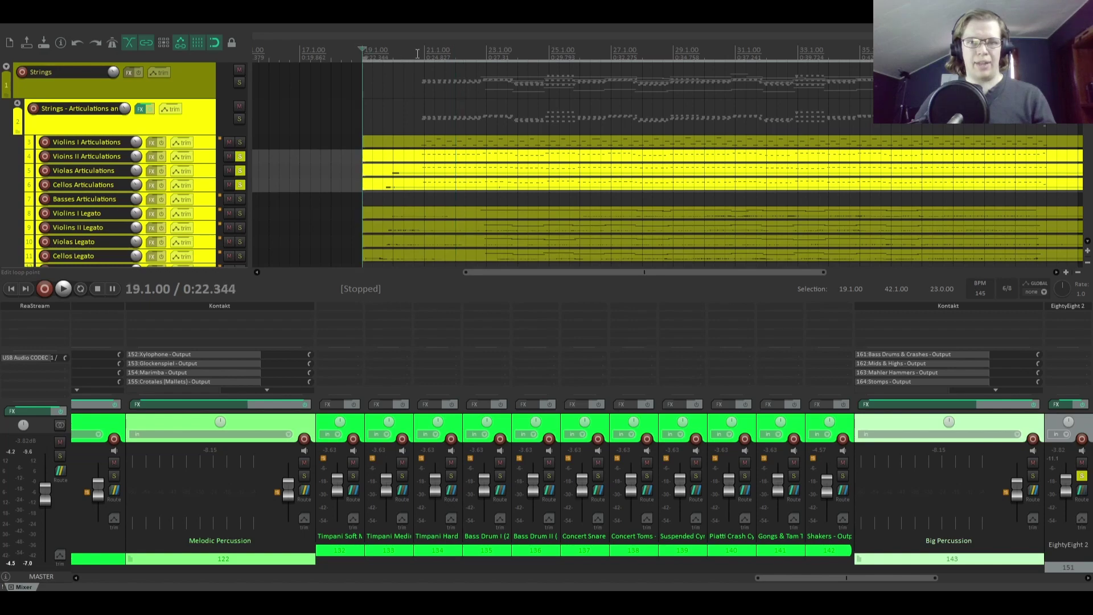
key("space")
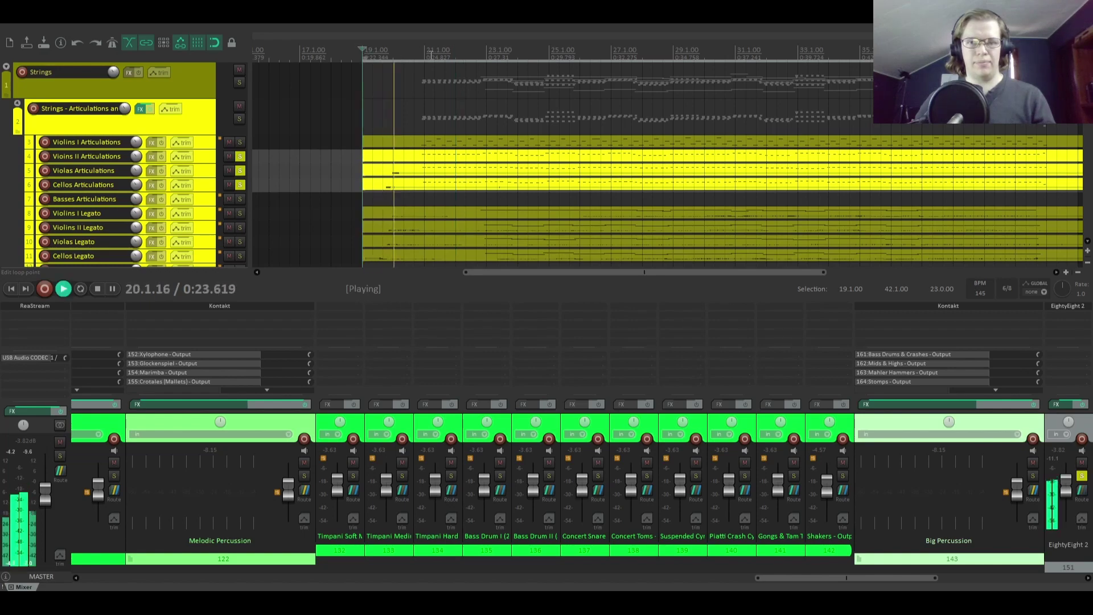
scroll(210, 159, "down", 10)
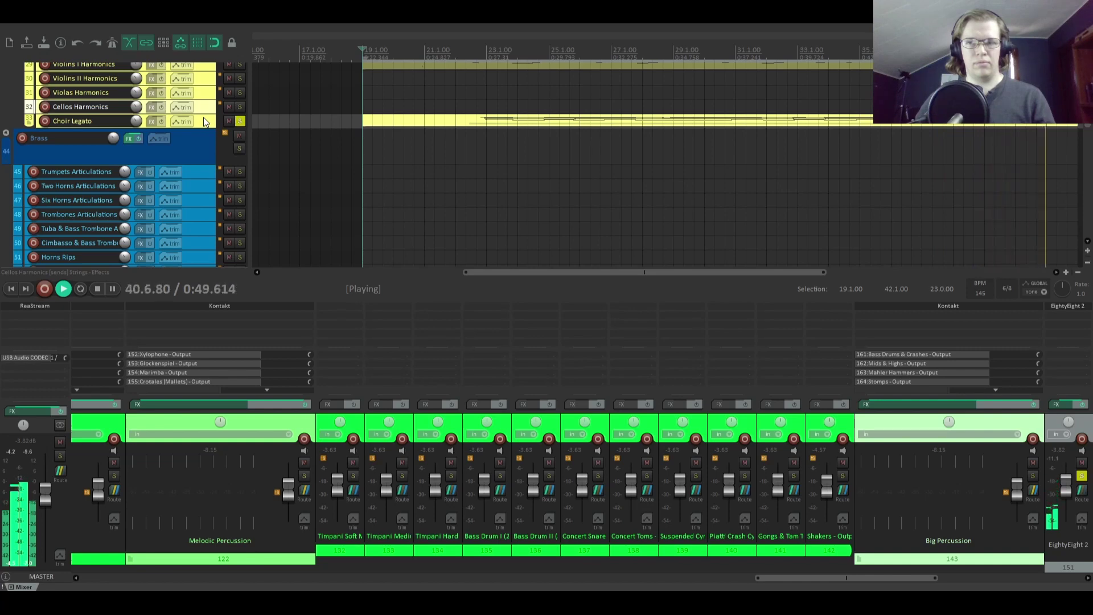
key("space")
Step: Solo the Taikos track in the Big Percussion folder in addition to the already soloed tracks
scroll(204, 117, "up", 10)
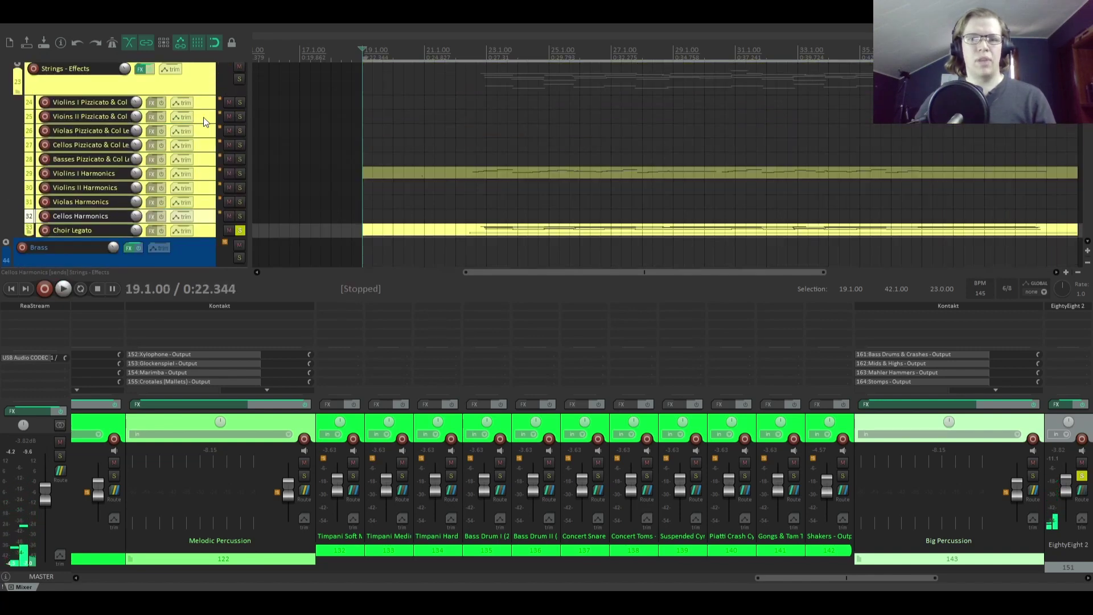
scroll(204, 117, "up", 2)
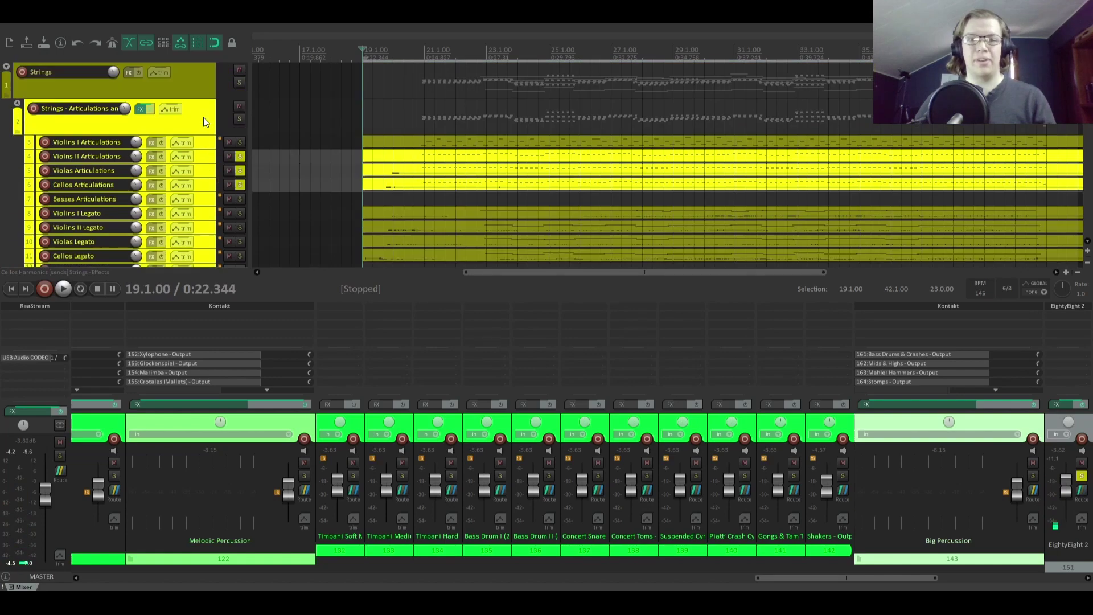
scroll(204, 117, "down", 20)
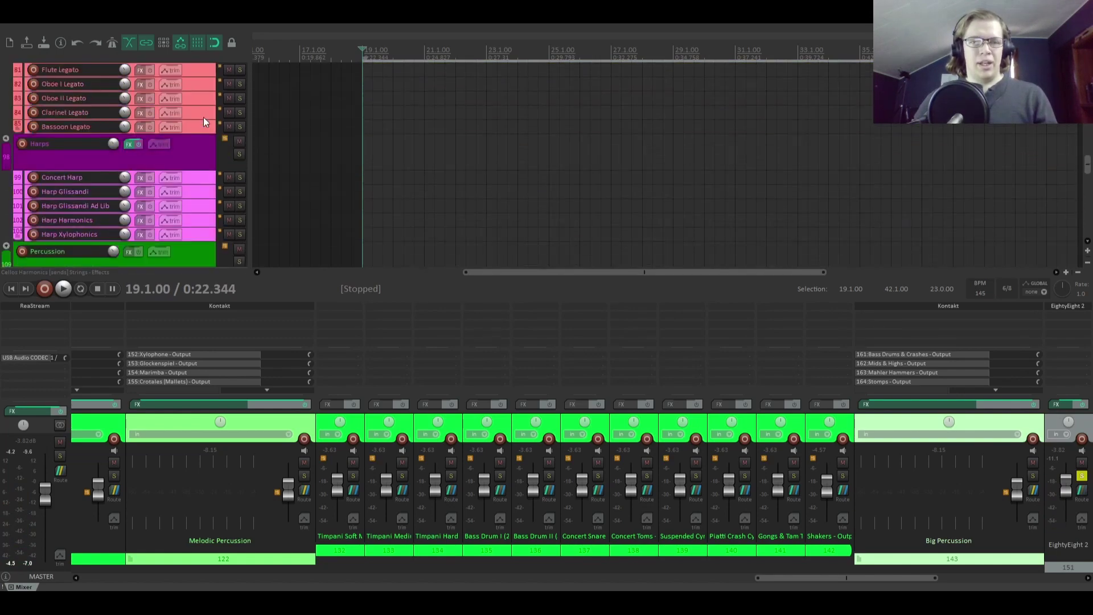
scroll(203, 117, "down", 5)
scroll(204, 117, "up", 3)
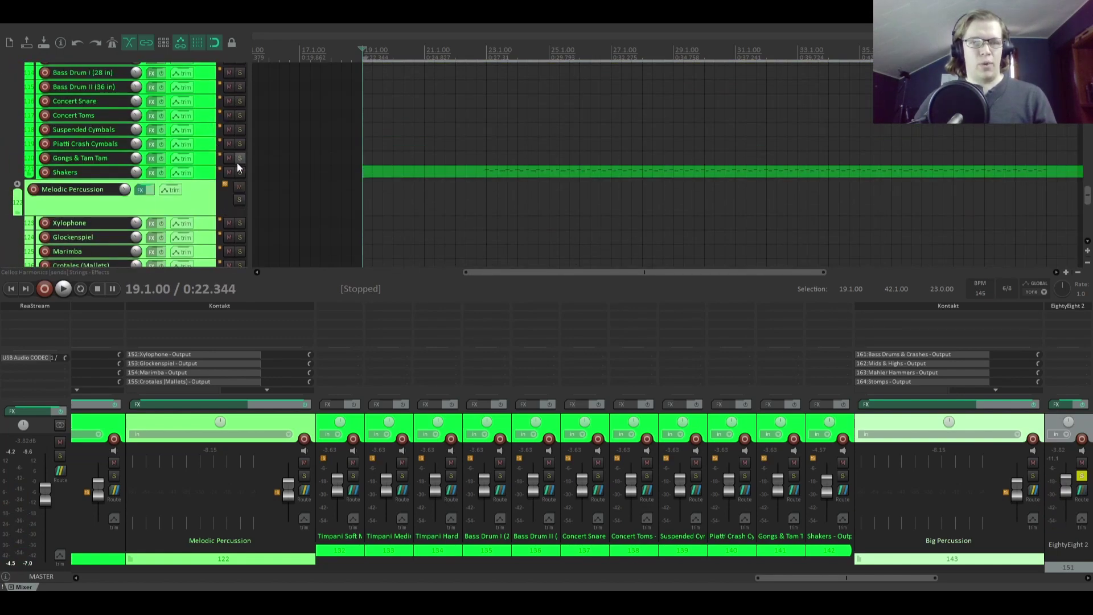
scroll(197, 166, "down", 8)
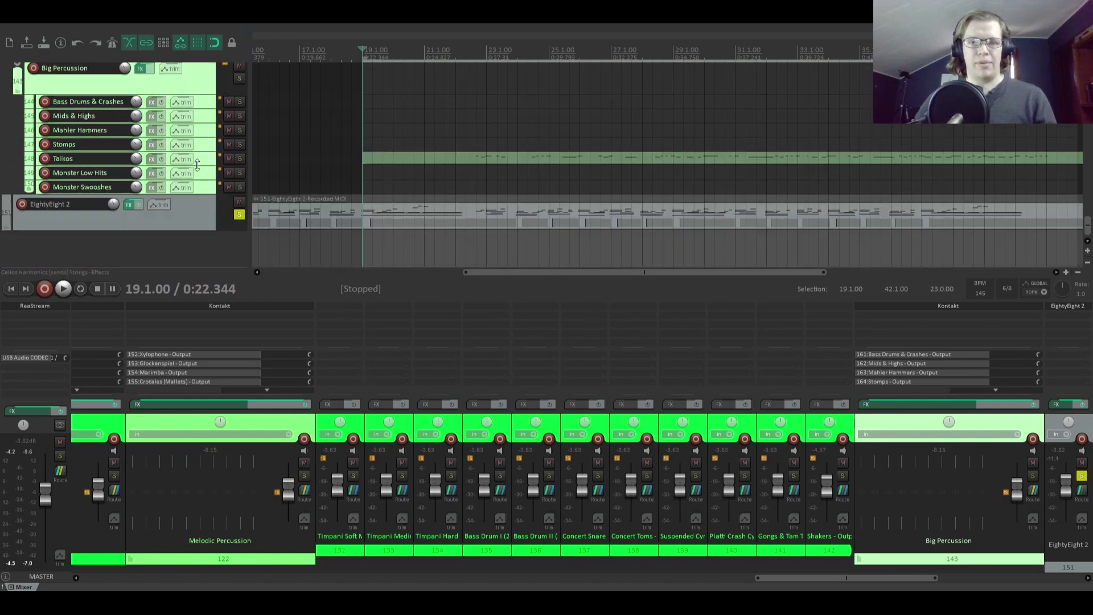
left_click(240, 159)
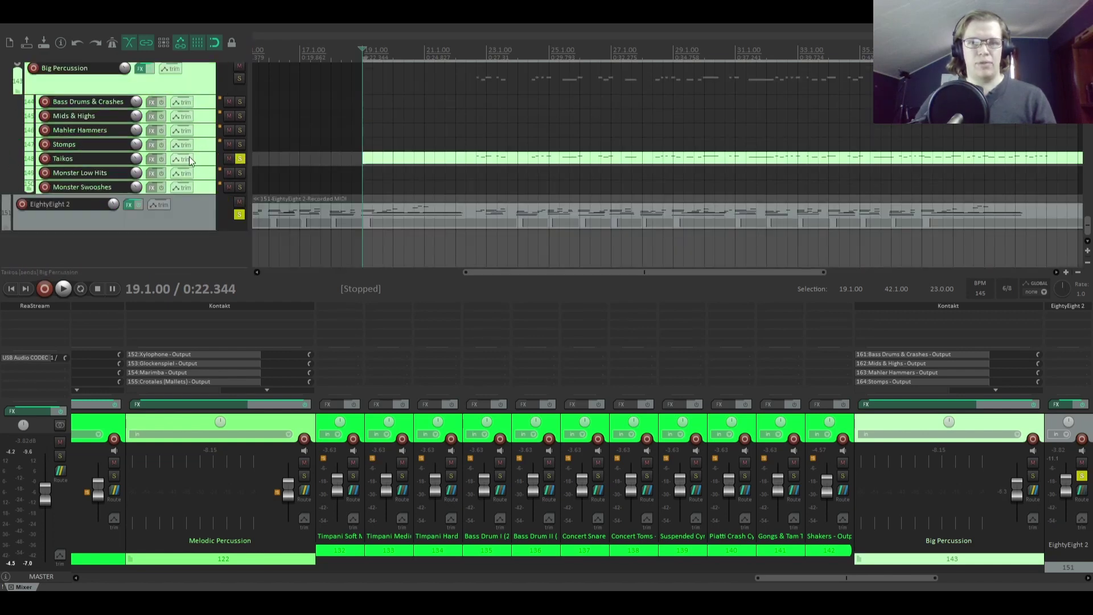
Step: Play the soloed taikos together with the strings, choir and piano from 19.1.00, and stop near bar 41
scroll(189, 156, "up", 5)
scroll(189, 156, "down", 5)
scroll(189, 156, "up", 5)
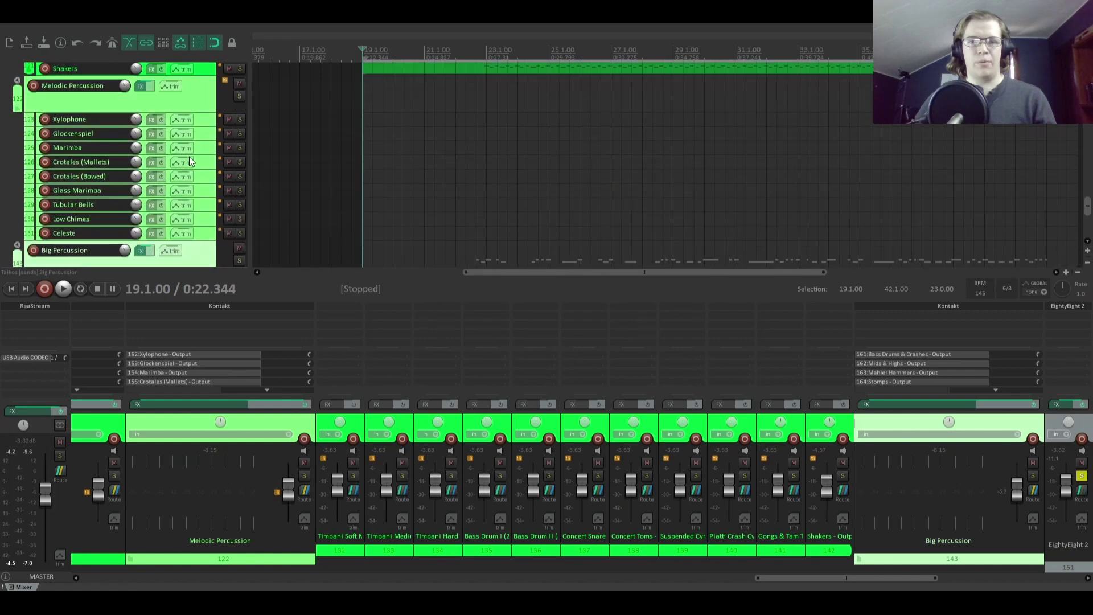
scroll(190, 161, "up", 20)
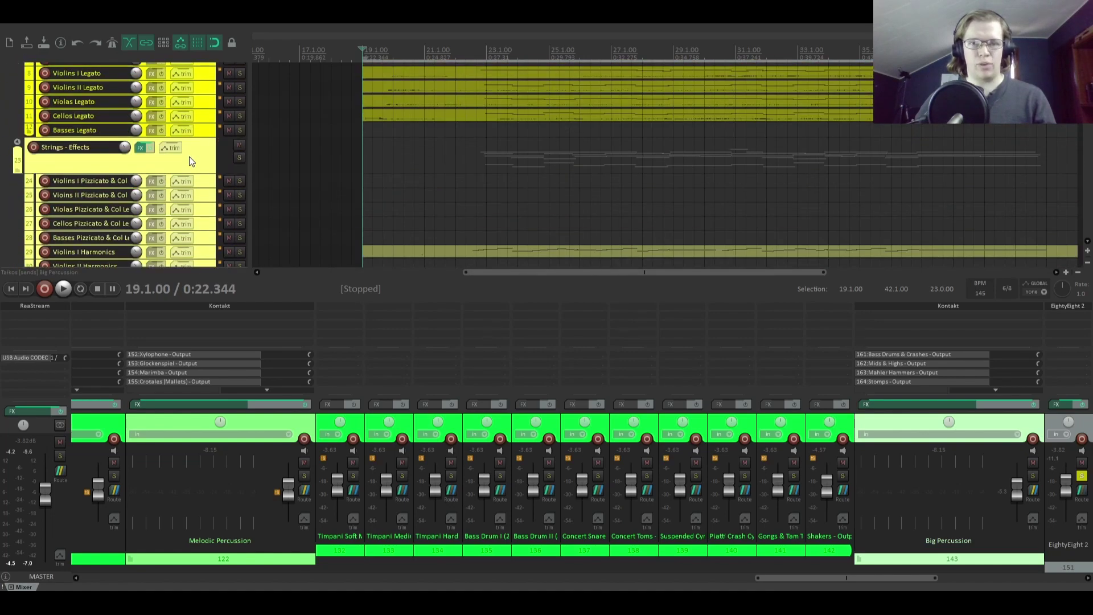
scroll(190, 160, "up", 3)
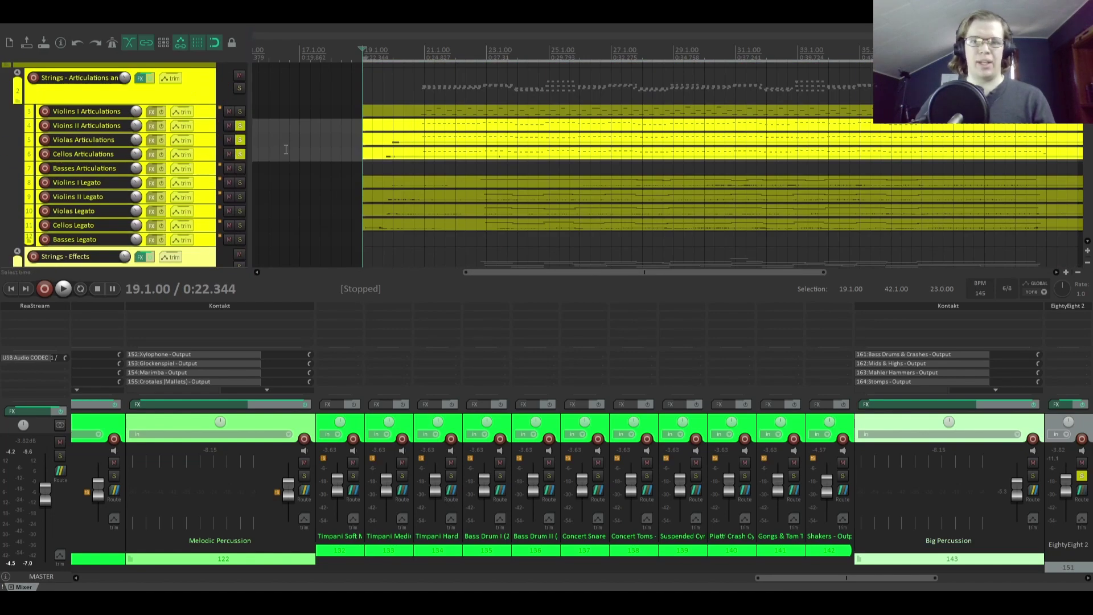
key("space")
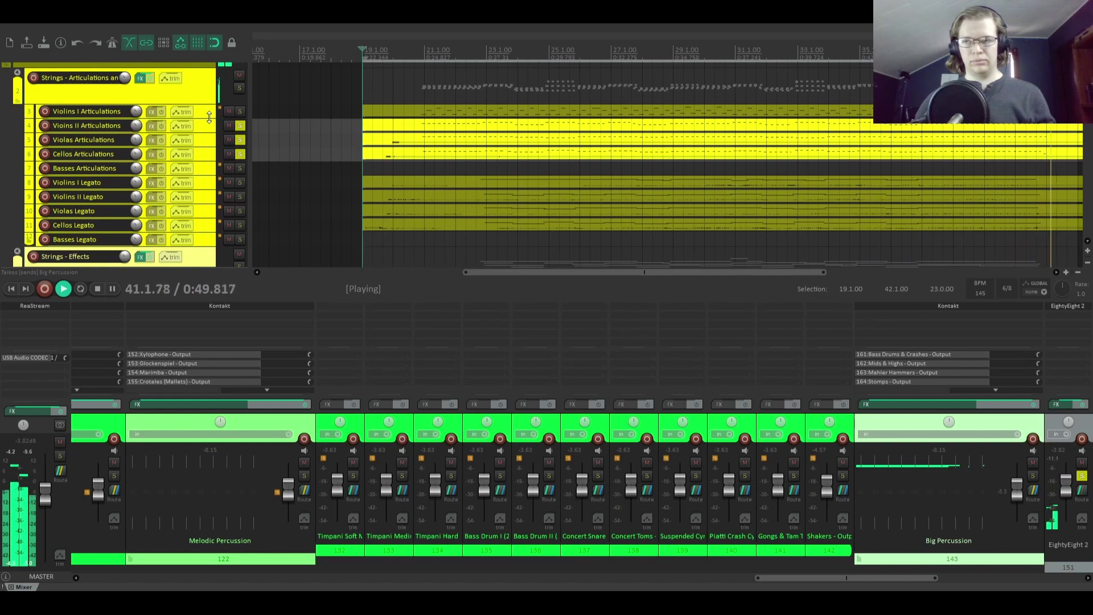
key("space")
Step: Solo the Flute Articulations track in the Woodwinds folder and play it with the other soloed tracks from 19.1.00
scroll(209, 116, "down", 15)
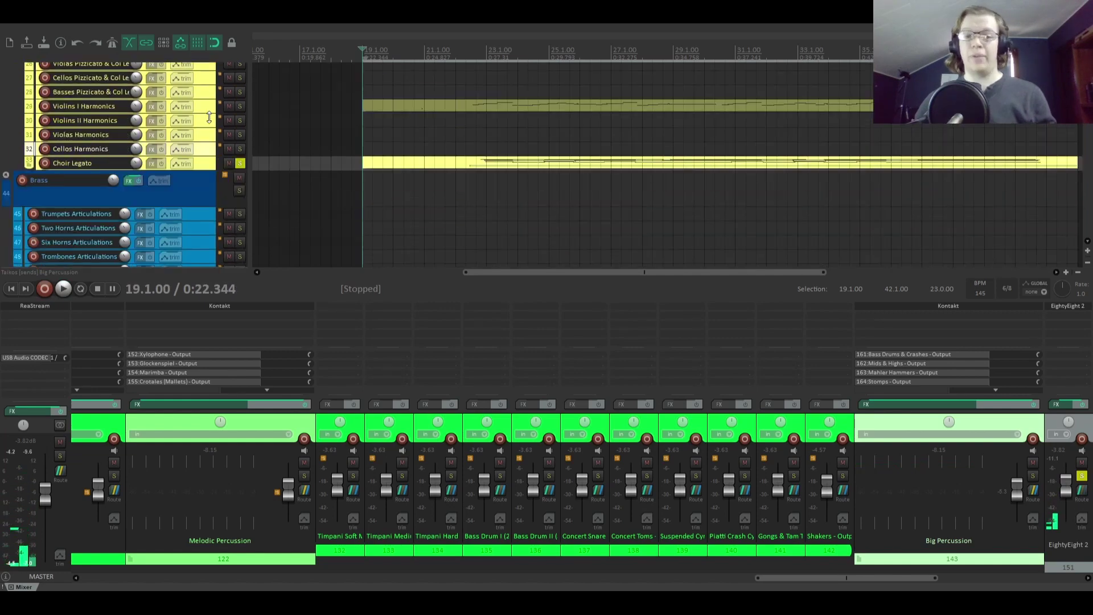
scroll(209, 117, "down", 2)
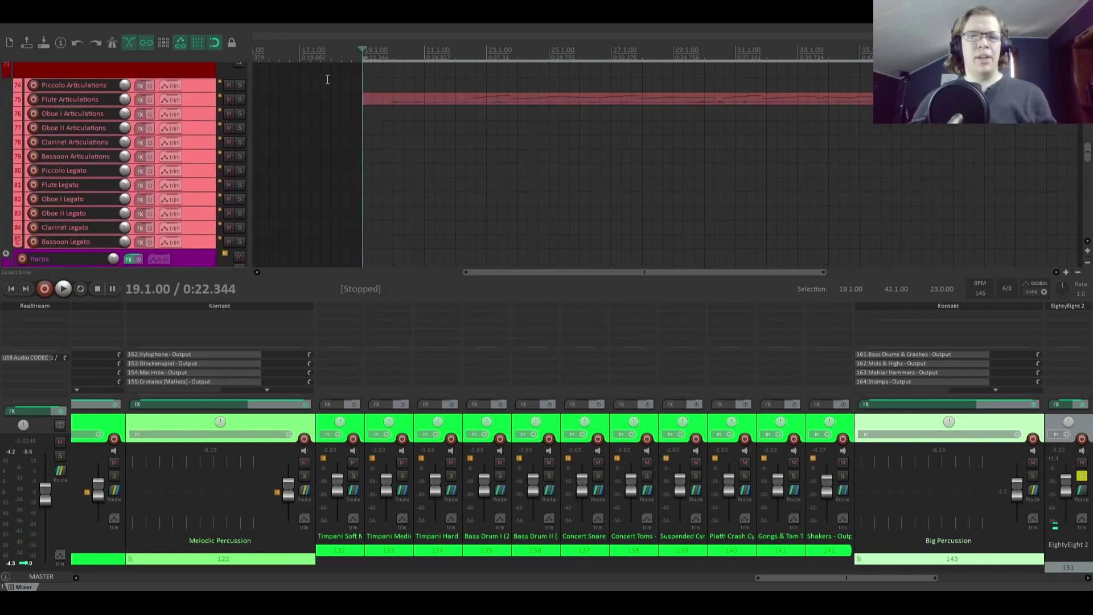
left_click(240, 99)
scroll(189, 139, "up", 17)
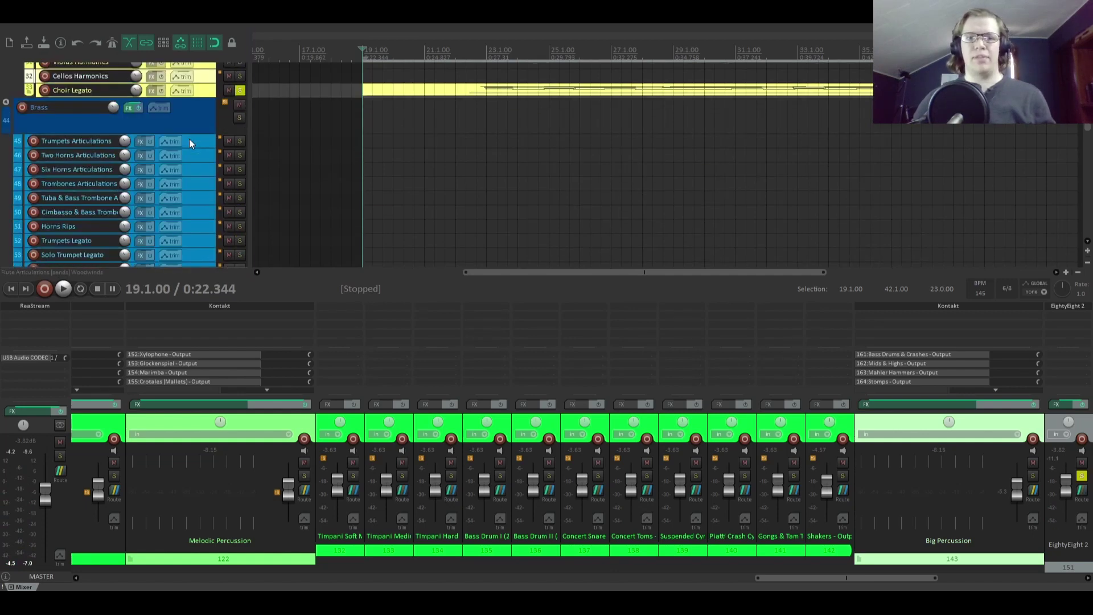
key("space")
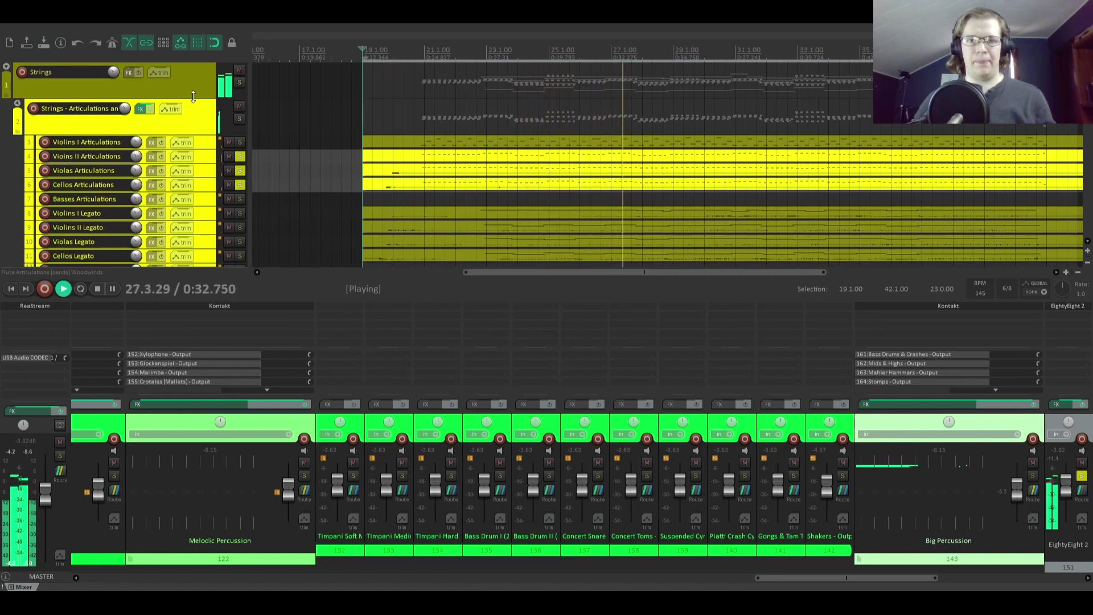
scroll(194, 97, "down", 10)
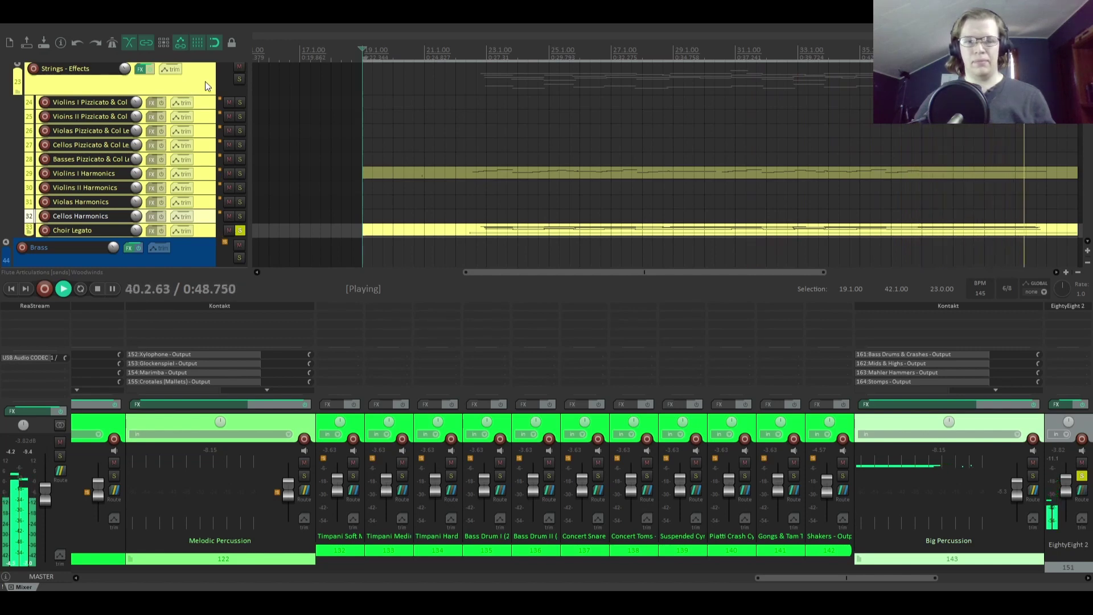
key("space")
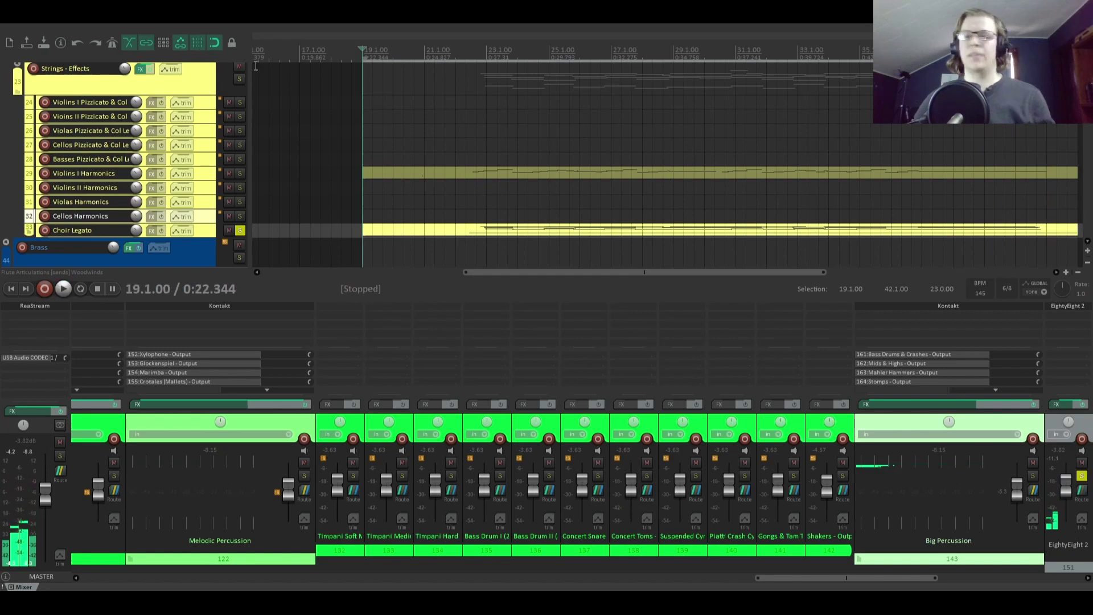
Step: Remove the solo from the Flute Articulations track in the Woodwinds folder
scroll(203, 127, "up", 5)
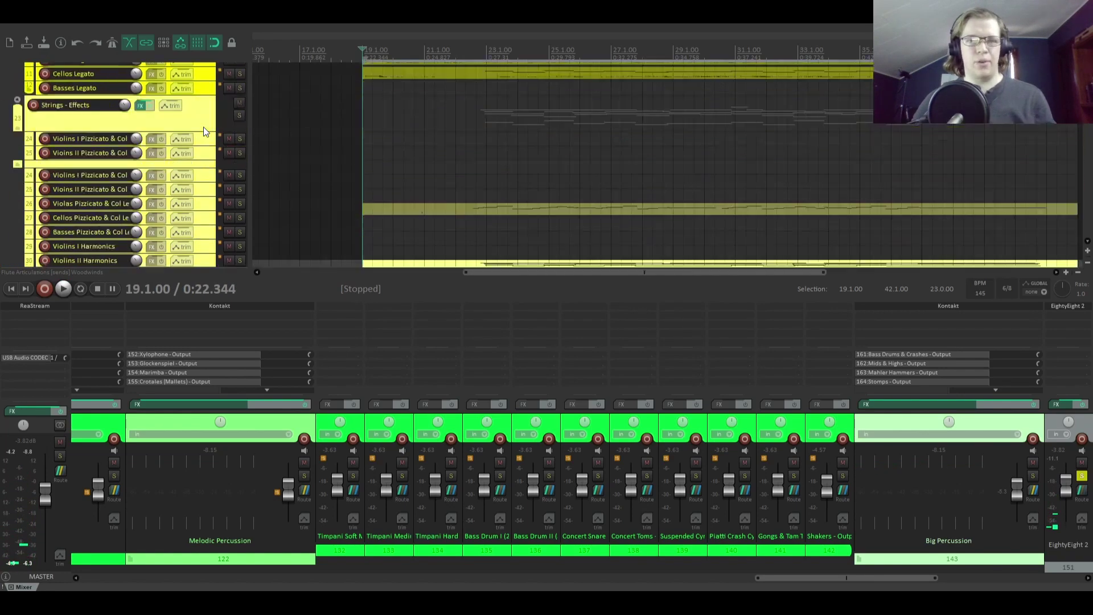
scroll(204, 128, "down", 15)
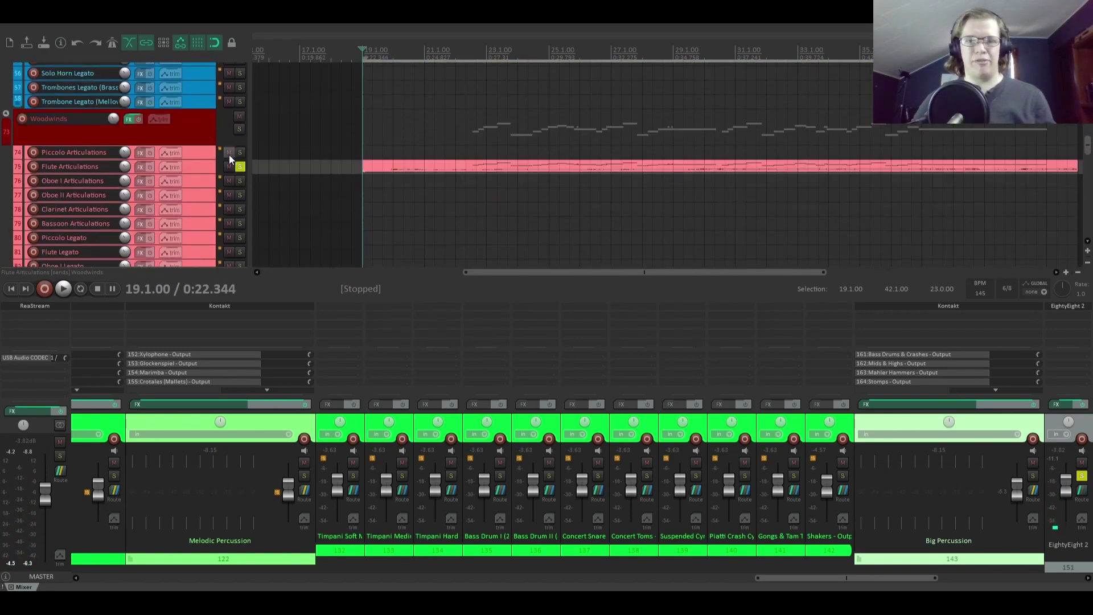
left_click(243, 167)
Step: Rename the Violins I Harmonics track in the Strings - Effects folder as Solo Violin
scroll(209, 159, "down", 6)
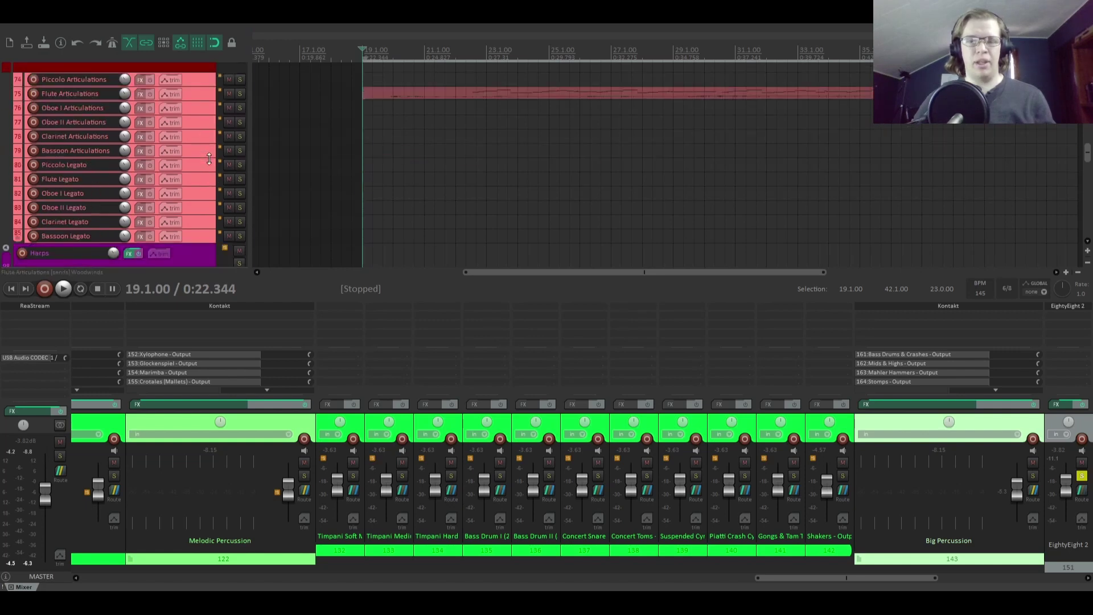
scroll(209, 159, "up", 3)
scroll(209, 159, "up", 8)
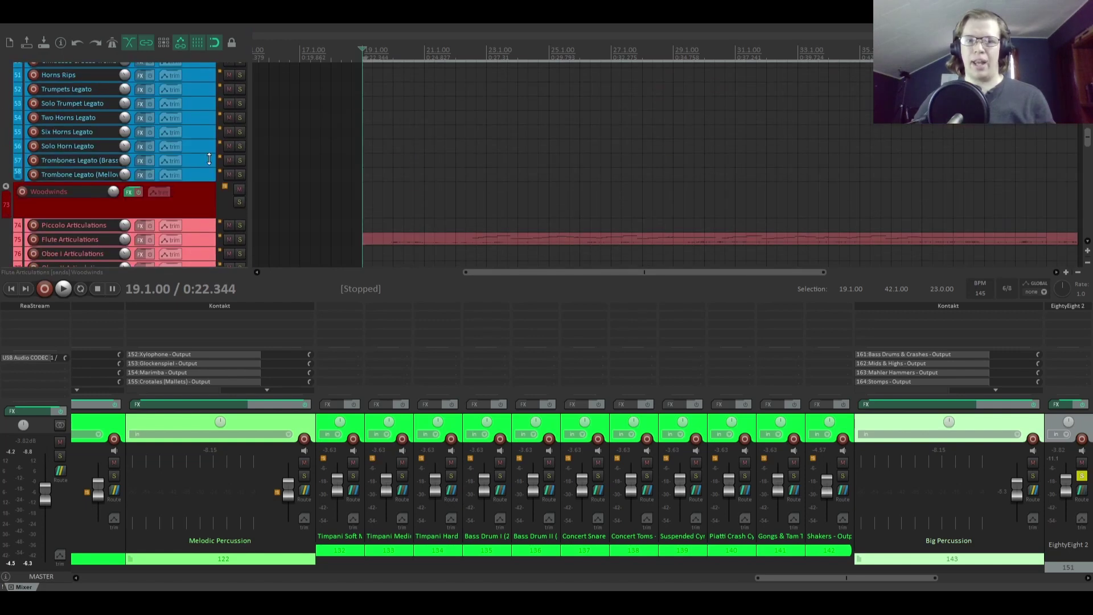
scroll(209, 159, "up", 6)
scroll(209, 159, "up", 5)
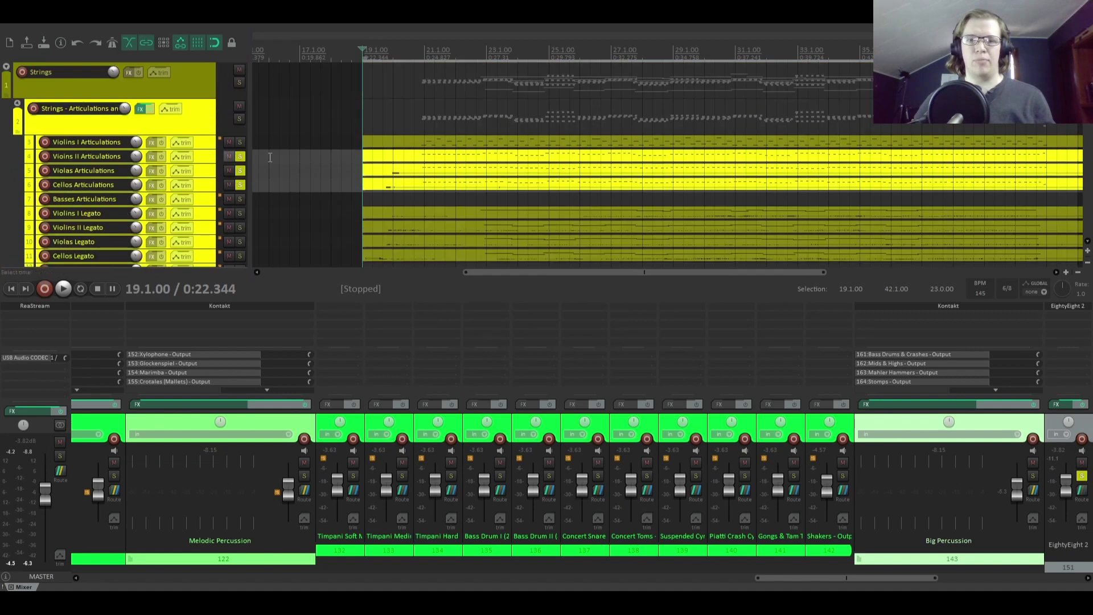
scroll(403, 219, "left", 5)
scroll(207, 178, "down", 8)
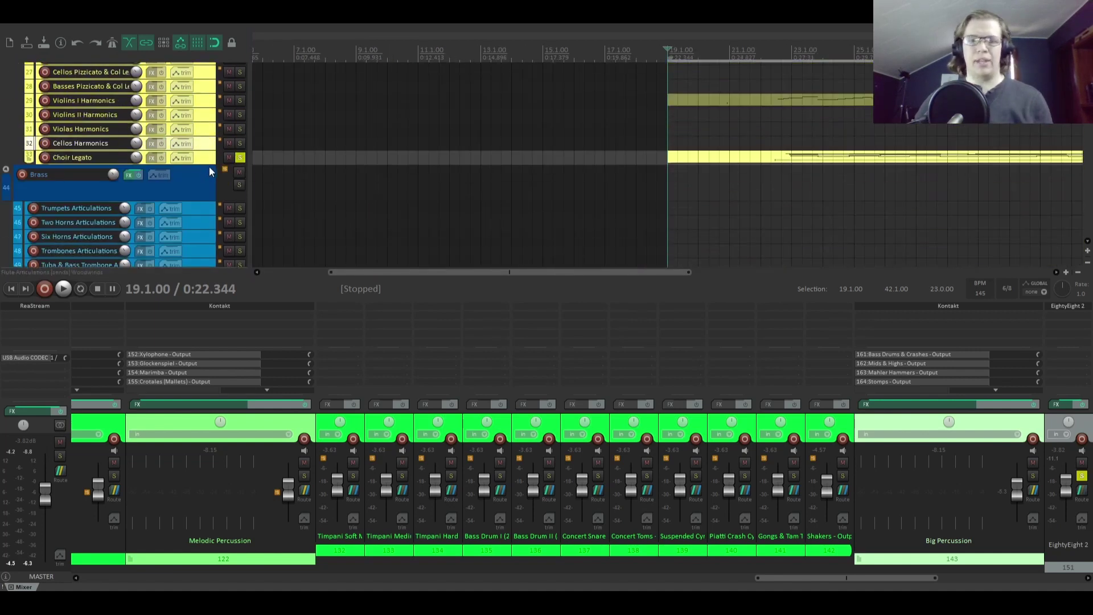
scroll(200, 170, "up", 1)
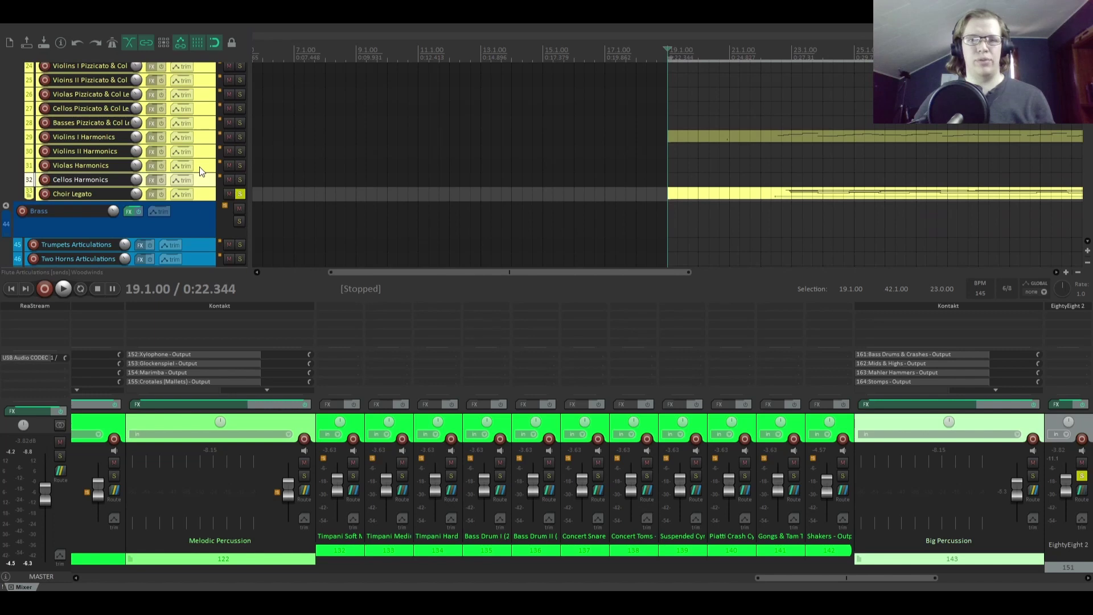
double_click(80, 138)
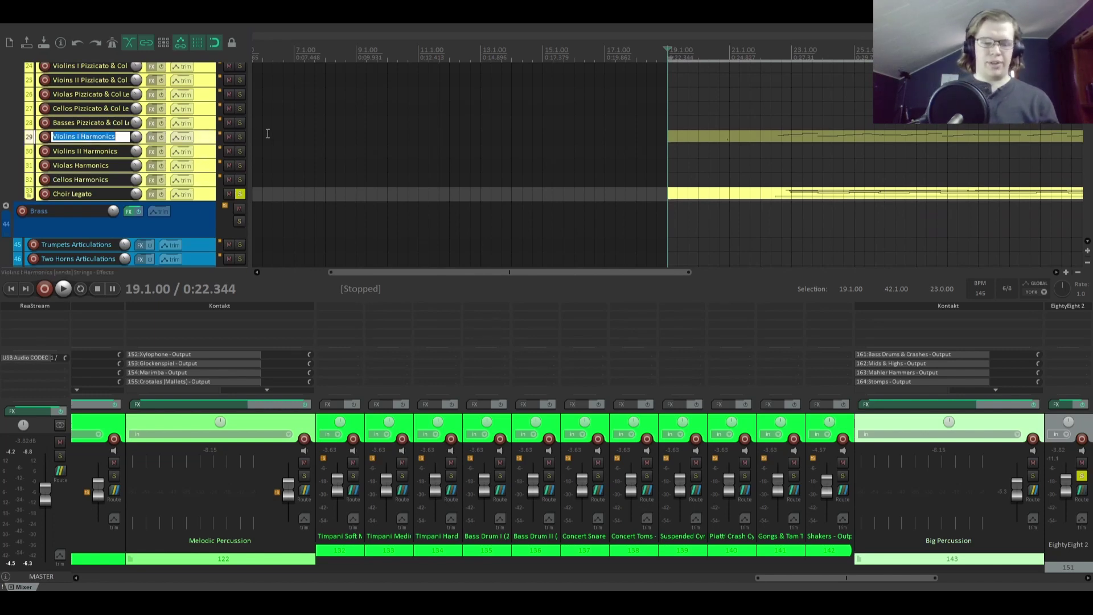
type("Solo Violin")
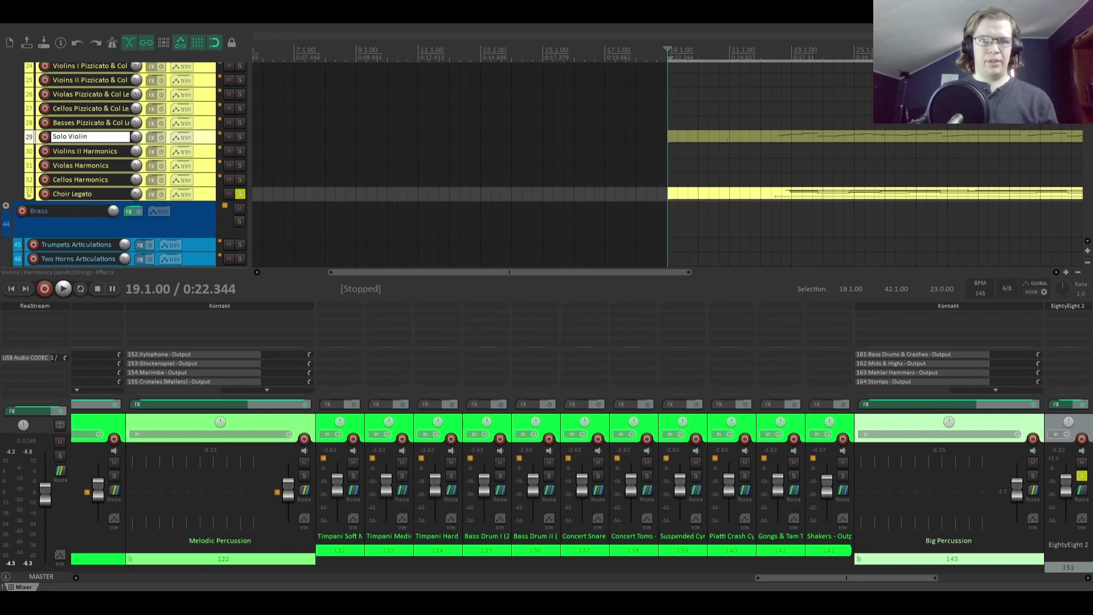
key("Return")
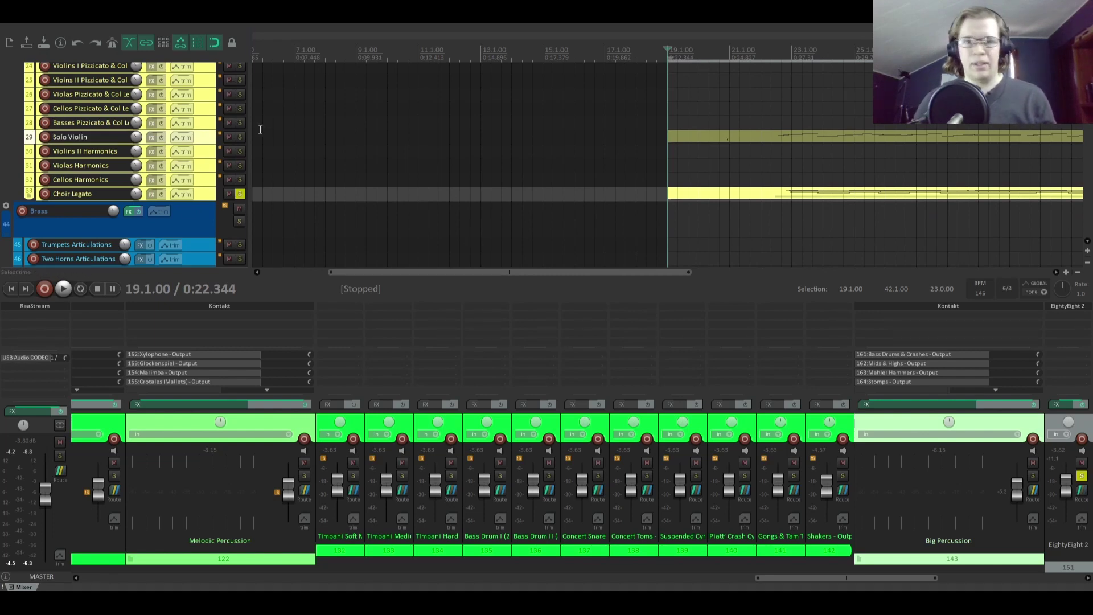
Step: Solo the Solo Violin track and play it with the soloed strings, choir, taikos and piano from 19.1.00
left_click(240, 138)
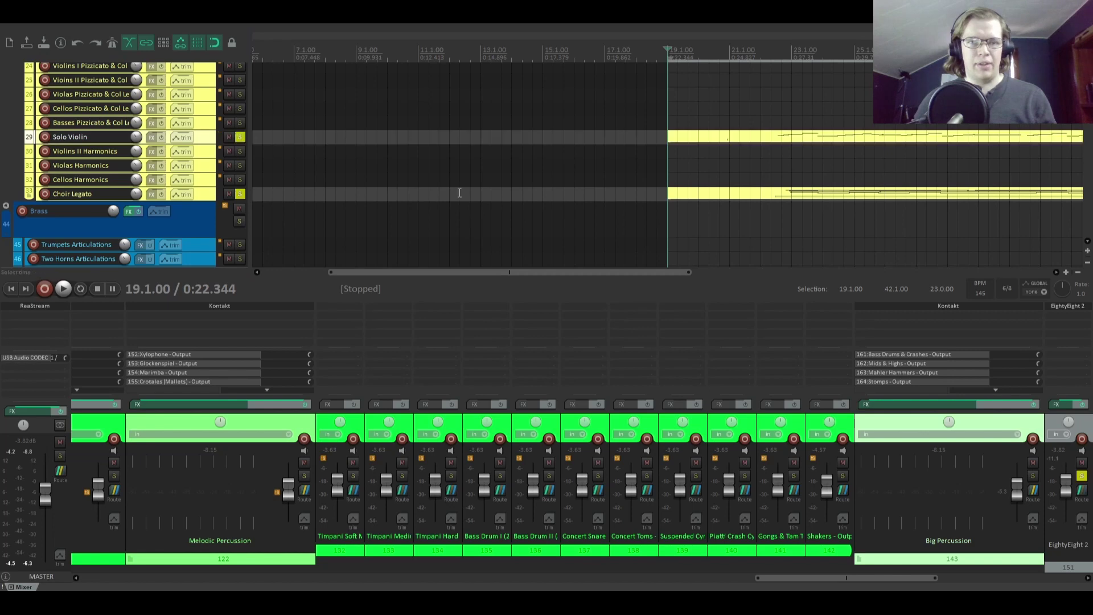
scroll(217, 124, "up", 6)
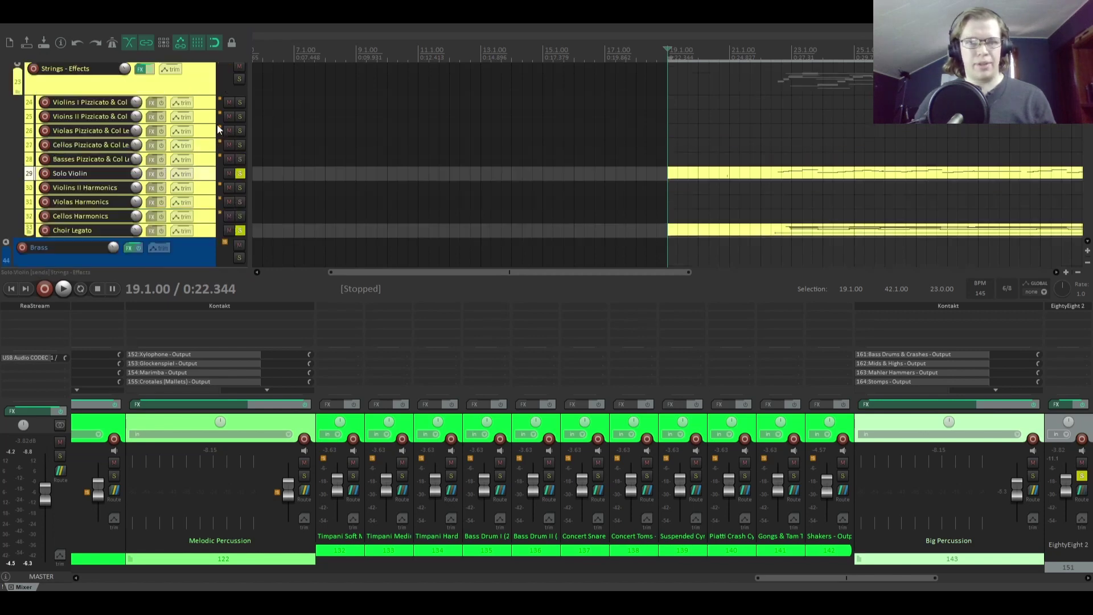
key("space")
scroll(183, 138, "down", 6)
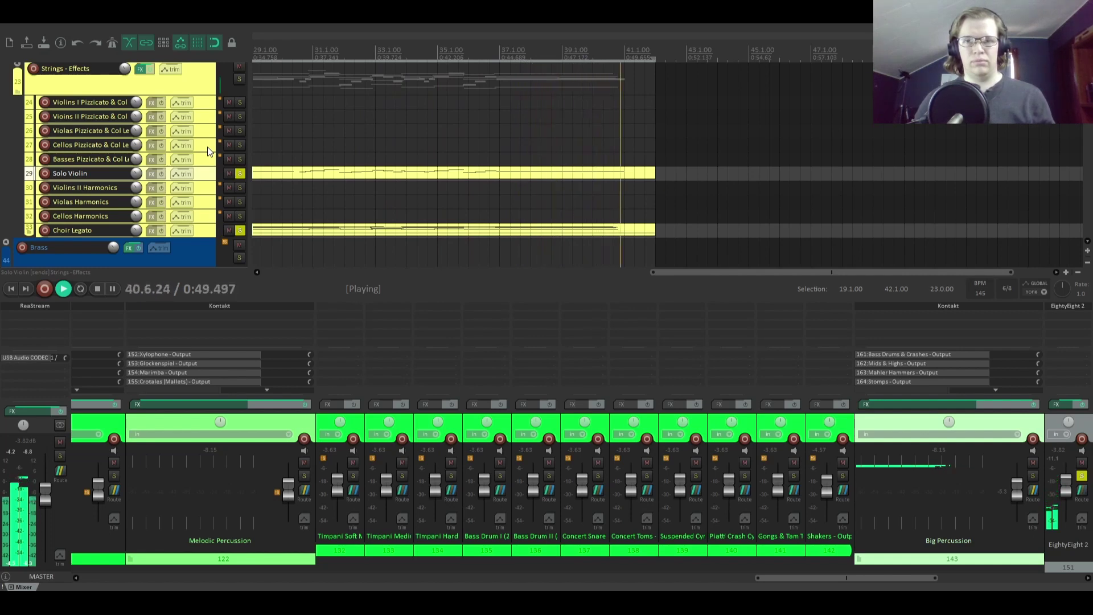
key("space")
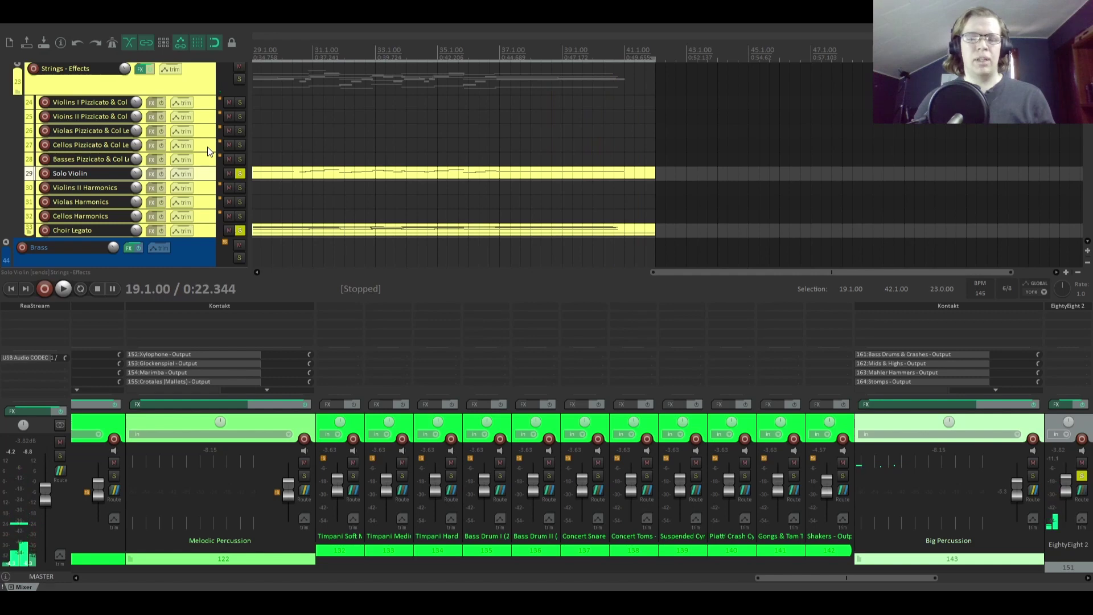
scroll(208, 151, "down", 2)
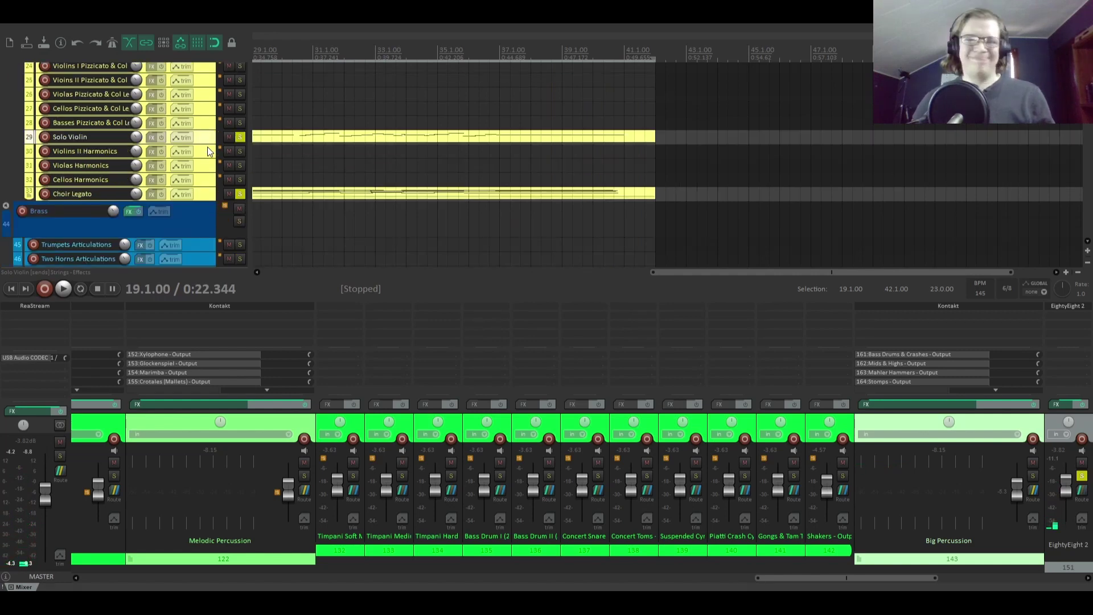
scroll(208, 151, "up", 2)
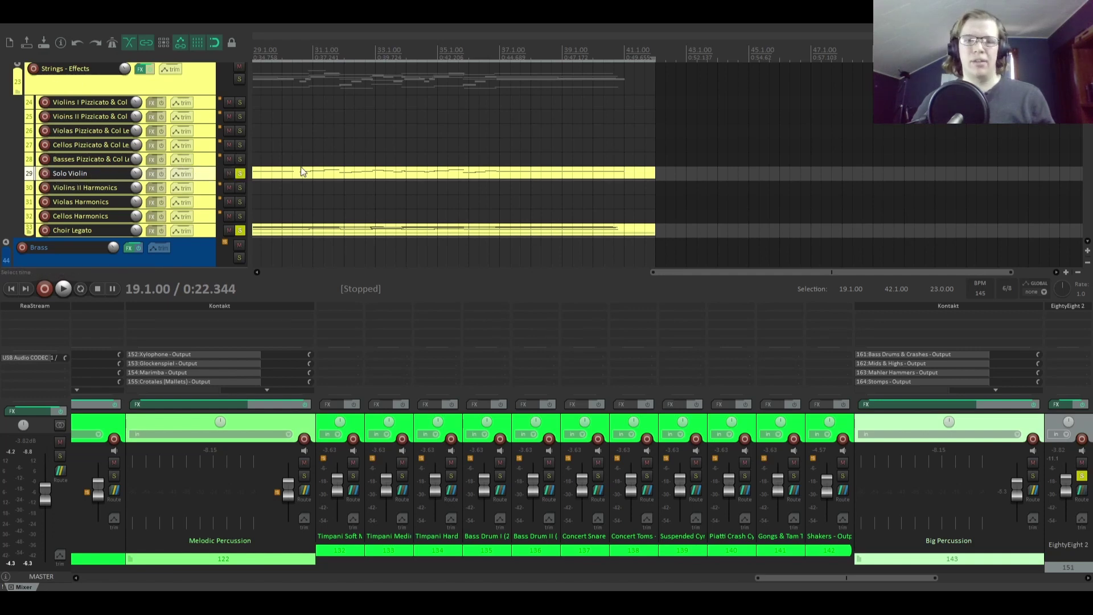
Step: Place the edit cursor at 22.1.00 and solo the Flute Articulations track in the Woodwinds folder
left_click_drag(746, 275, 589, 253)
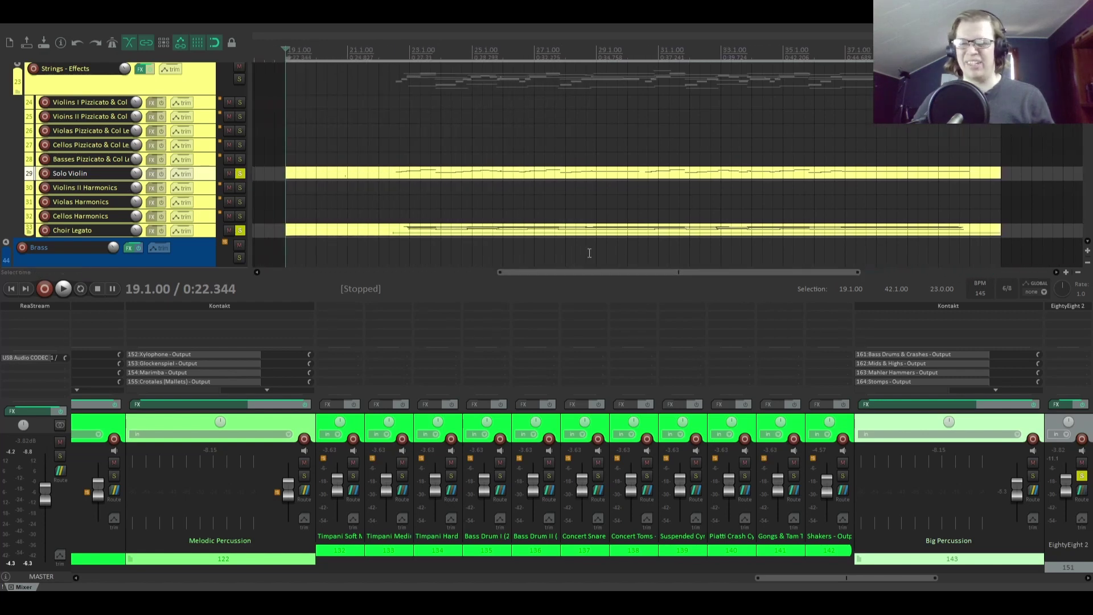
left_click(380, 157)
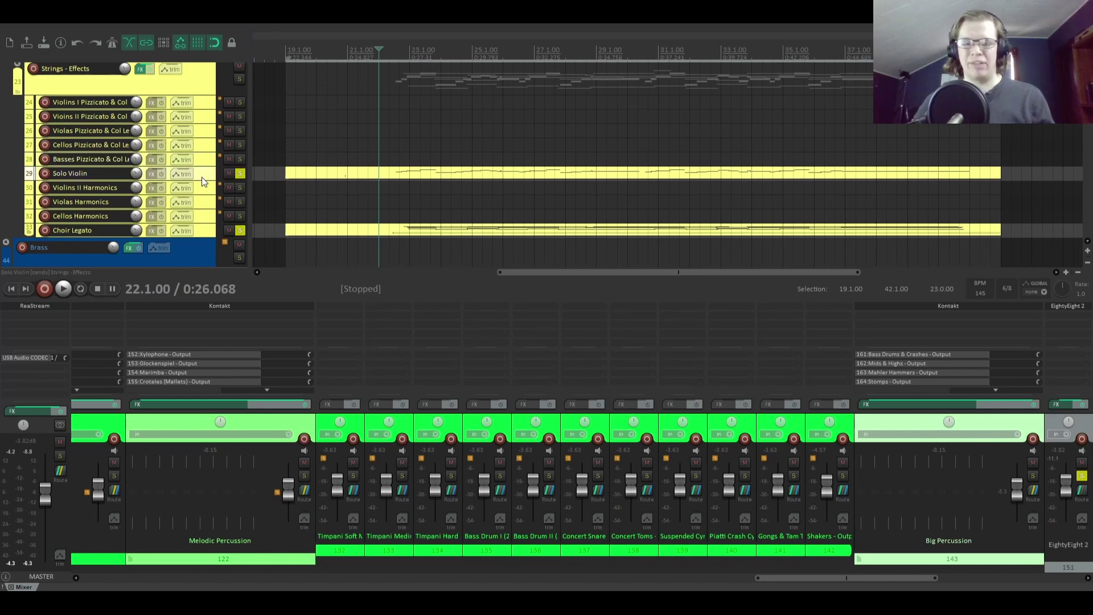
scroll(203, 181, "down", 3)
scroll(203, 181, "up", 5)
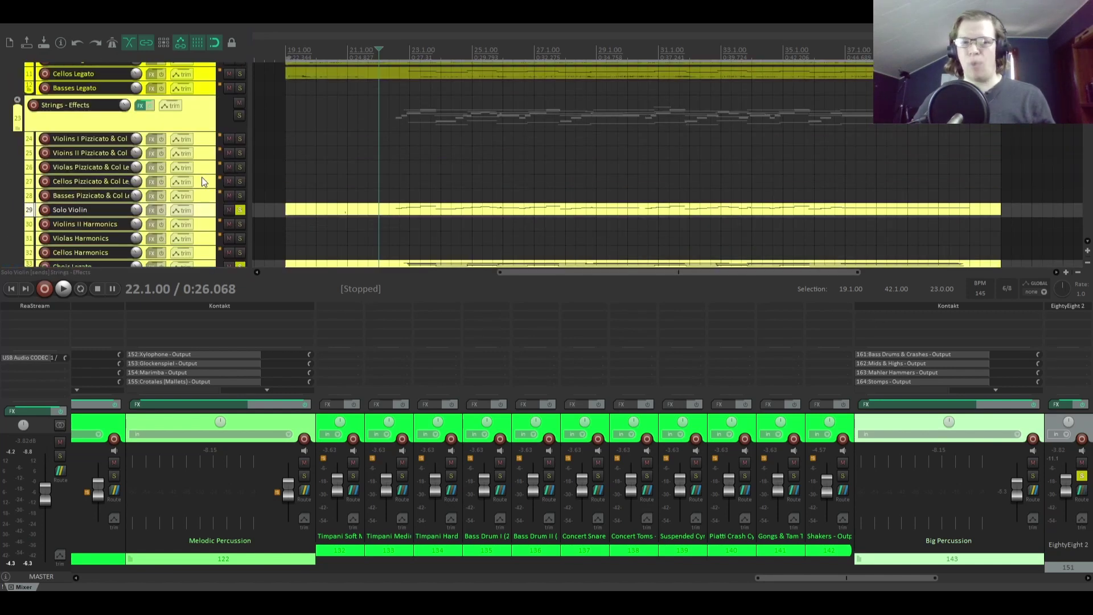
scroll(219, 198, "down", 3)
scroll(218, 193, "down", 7)
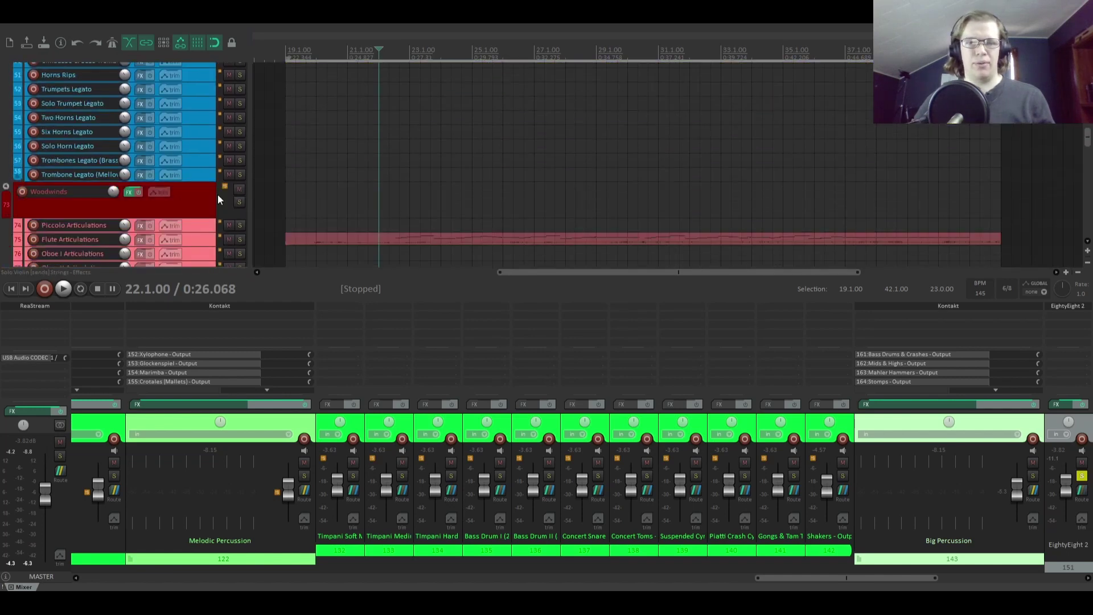
scroll(199, 157, "up", 3)
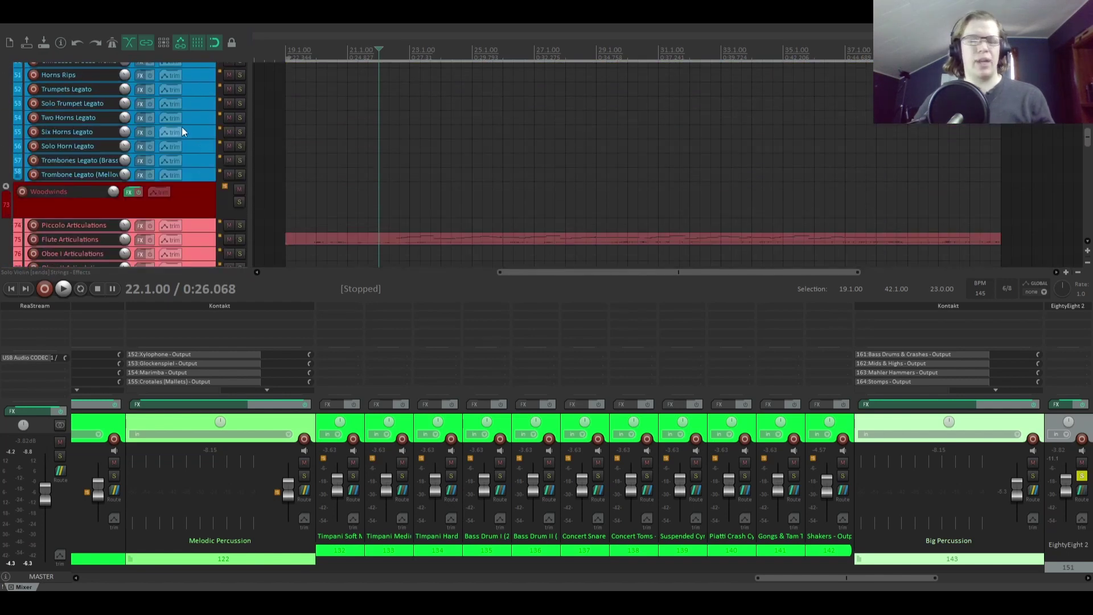
left_click(239, 241)
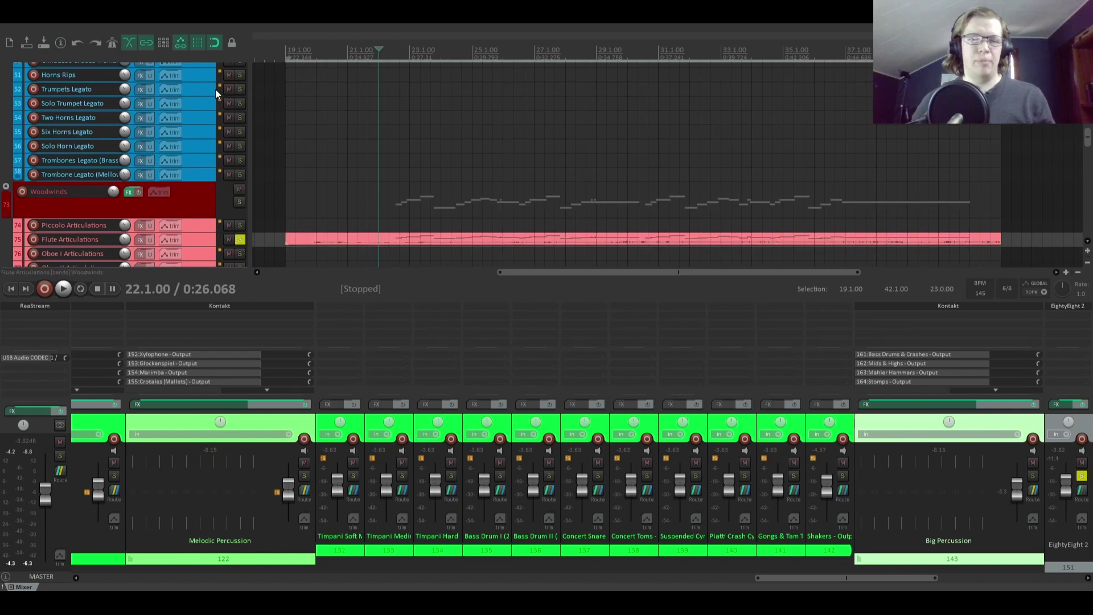
Step: Play the flute together with the solo violin and the other soloed tracks from 22.1.00, stopping after bar 39
scroll(199, 131, "up", 4)
scroll(197, 128, "up", 1)
key("space")
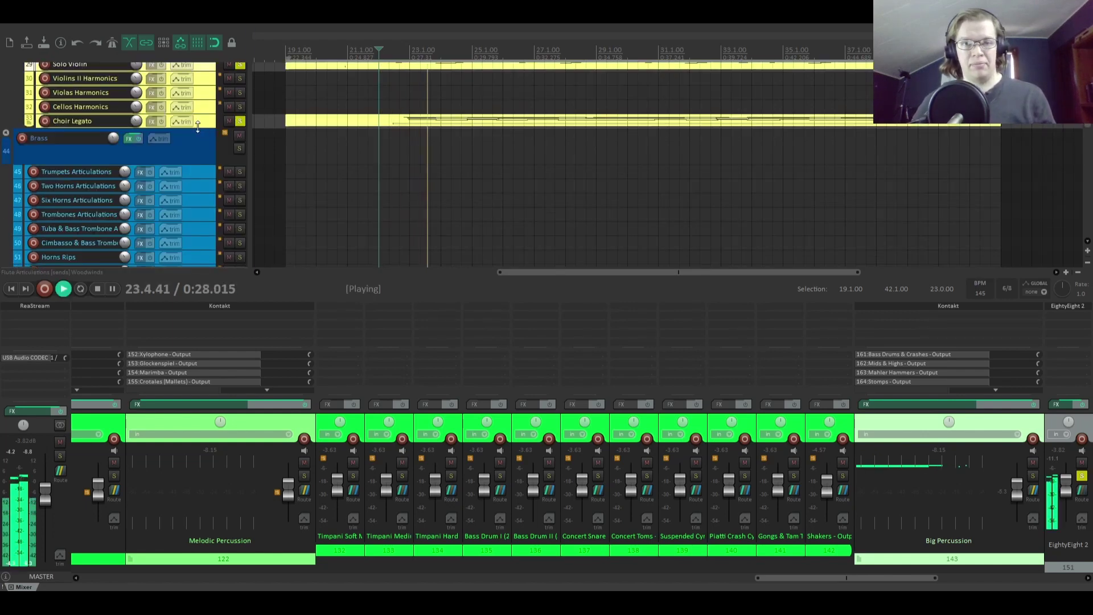
scroll(198, 126, "down", 6)
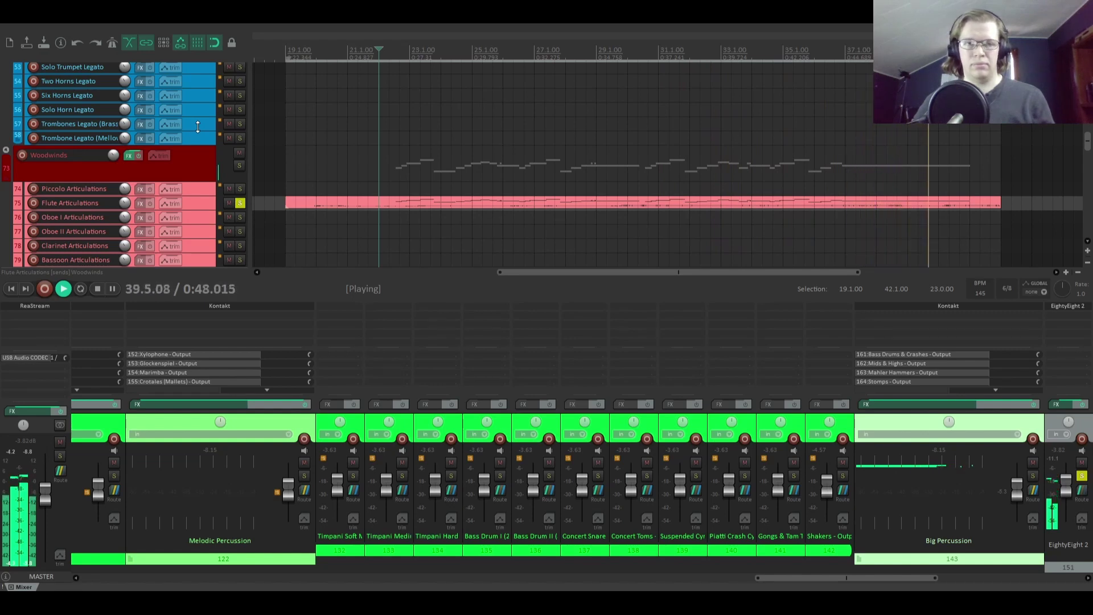
key("space")
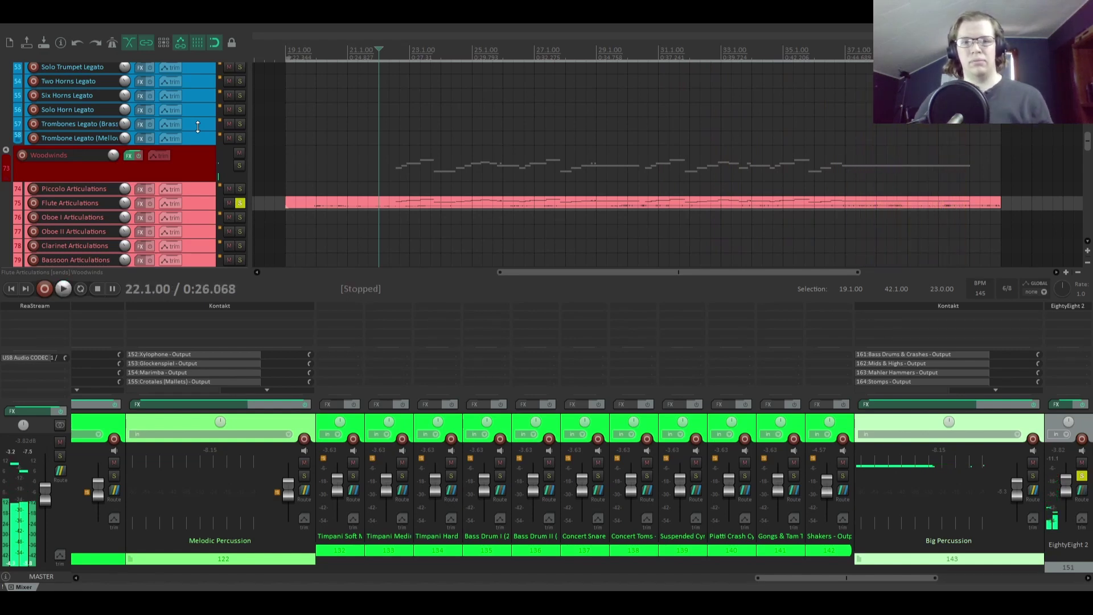
Step: Remove the solo from the Flute Articulations track and play the Solo Violin with the remaining soloed tracks from 22.1.00
scroll(198, 127, "up", 8)
scroll(197, 126, "up", 3)
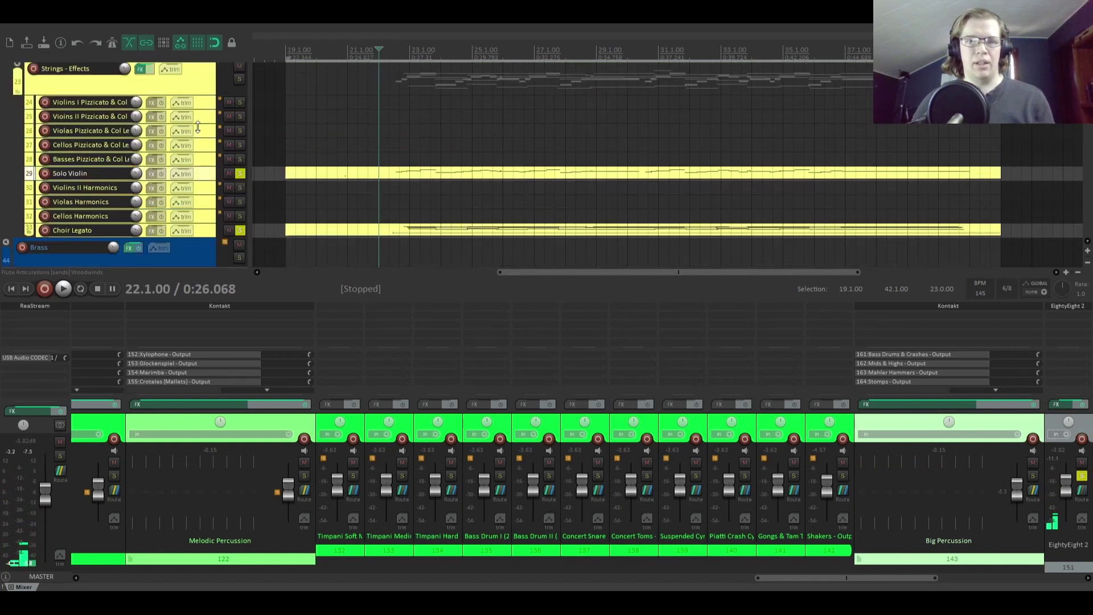
scroll(197, 127, "down", 1)
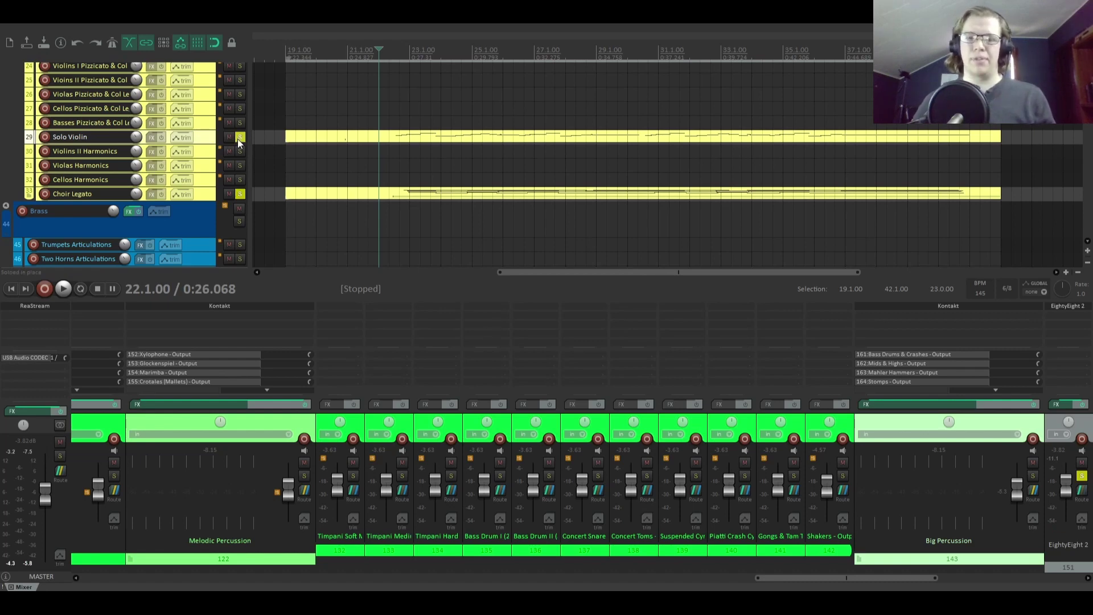
left_click(388, 137)
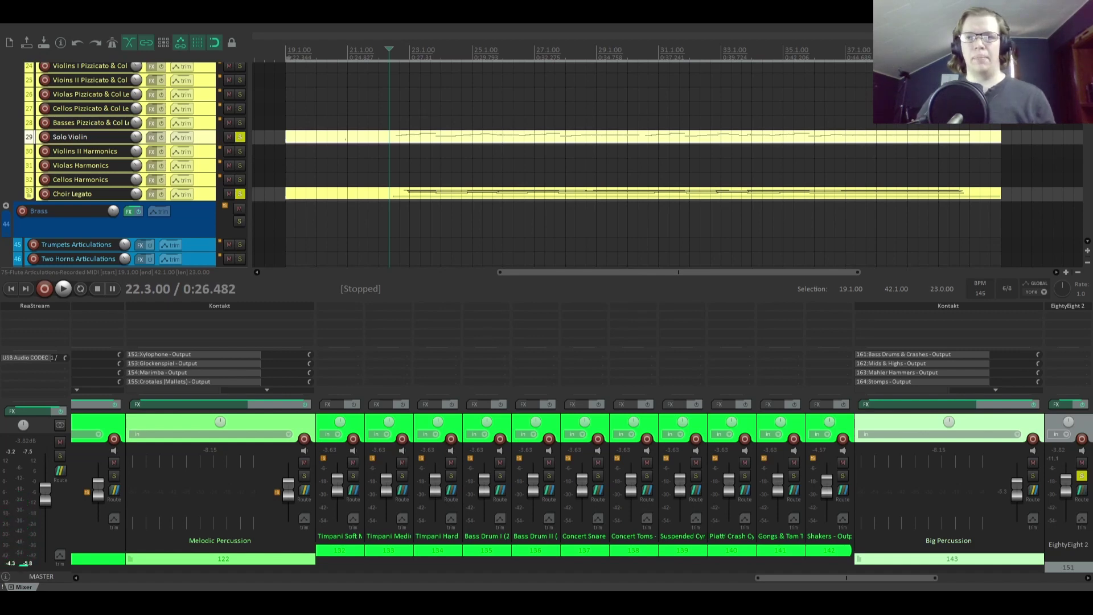
scroll(210, 145, "down", 10)
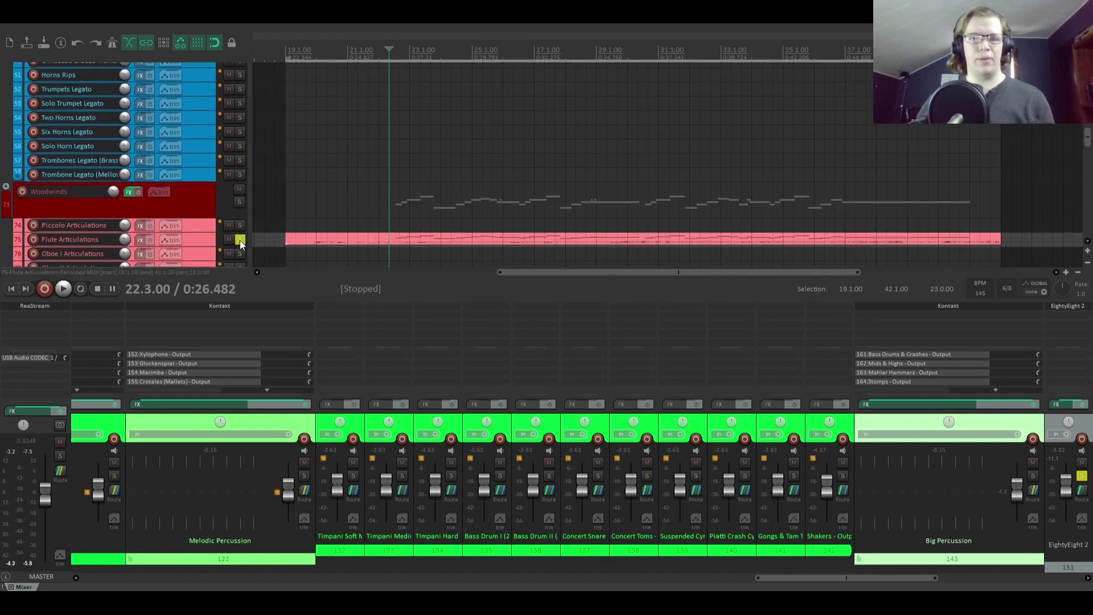
scroll(204, 208, "up", 10)
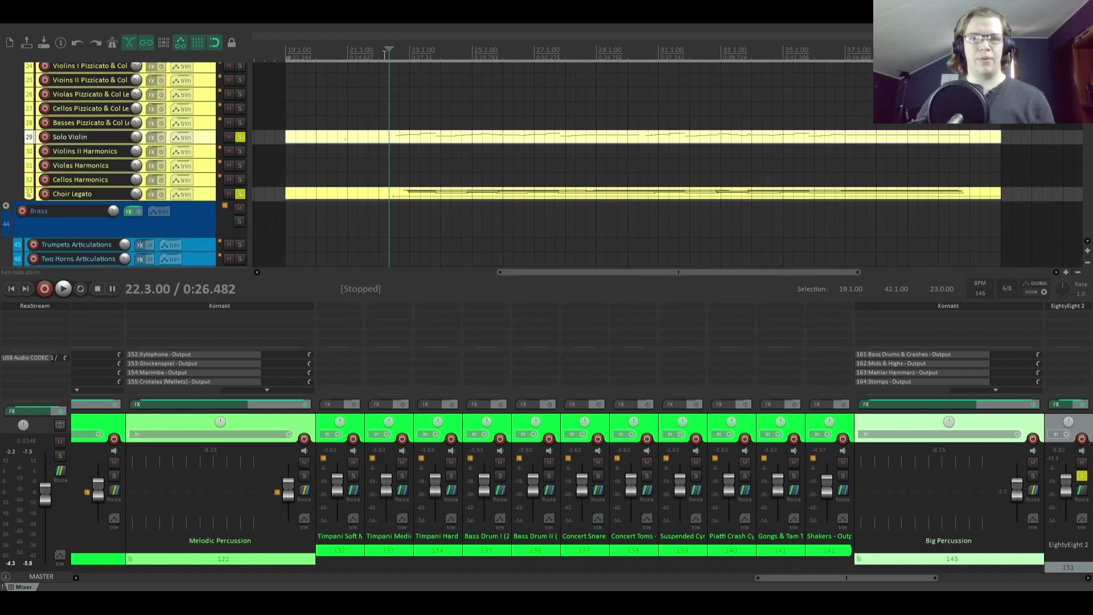
left_click(378, 53)
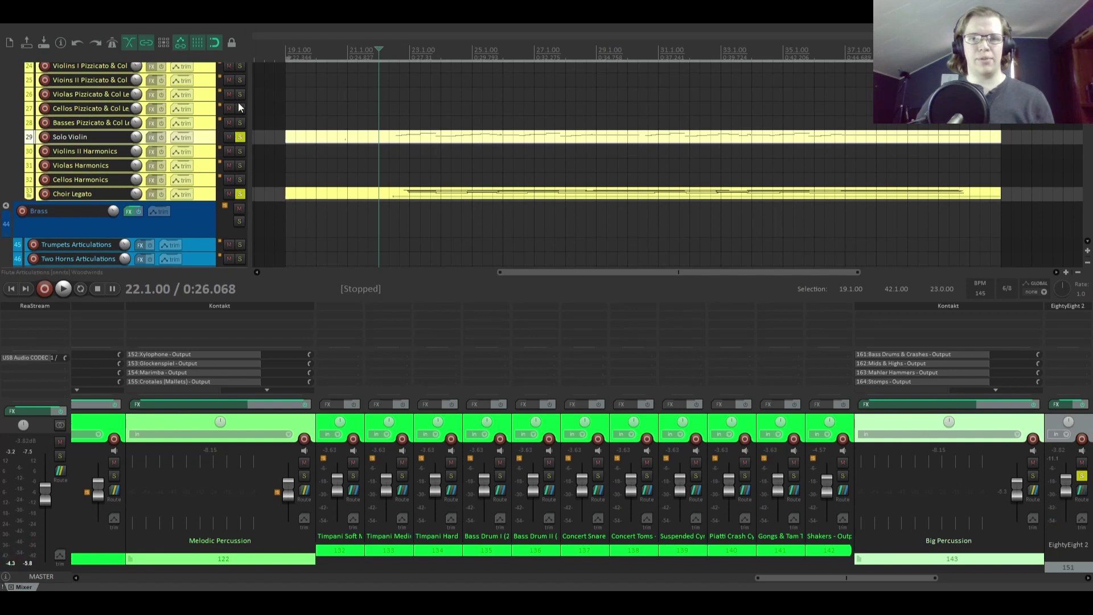
key("space")
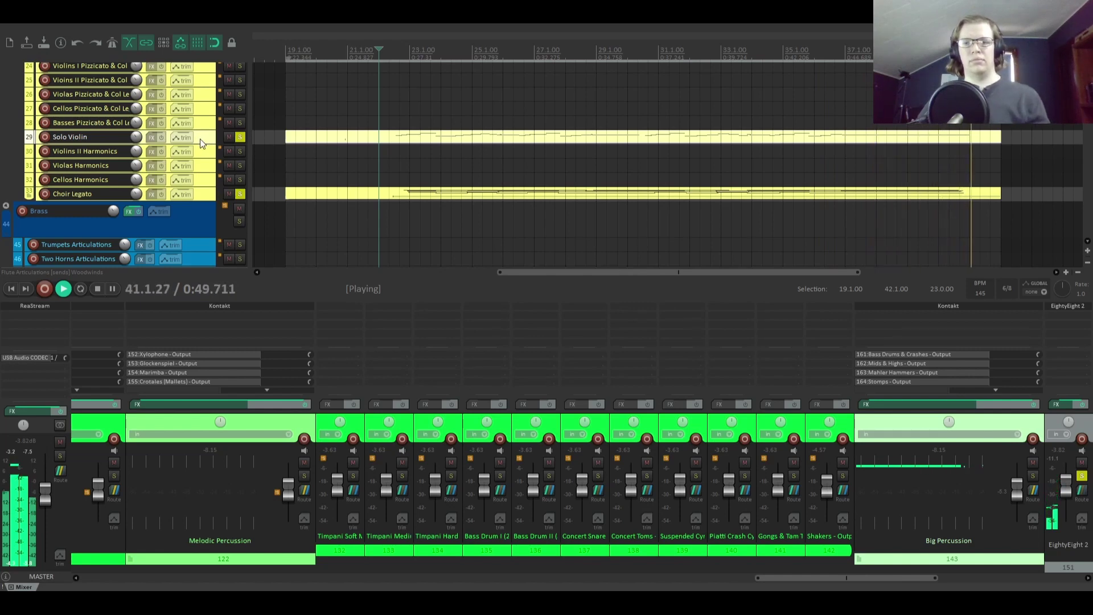
key("space")
Step: Play the soloed tracks with the Solo Violin from 21.1.00 and solo the Flute Articulations track during playback
left_click(240, 137)
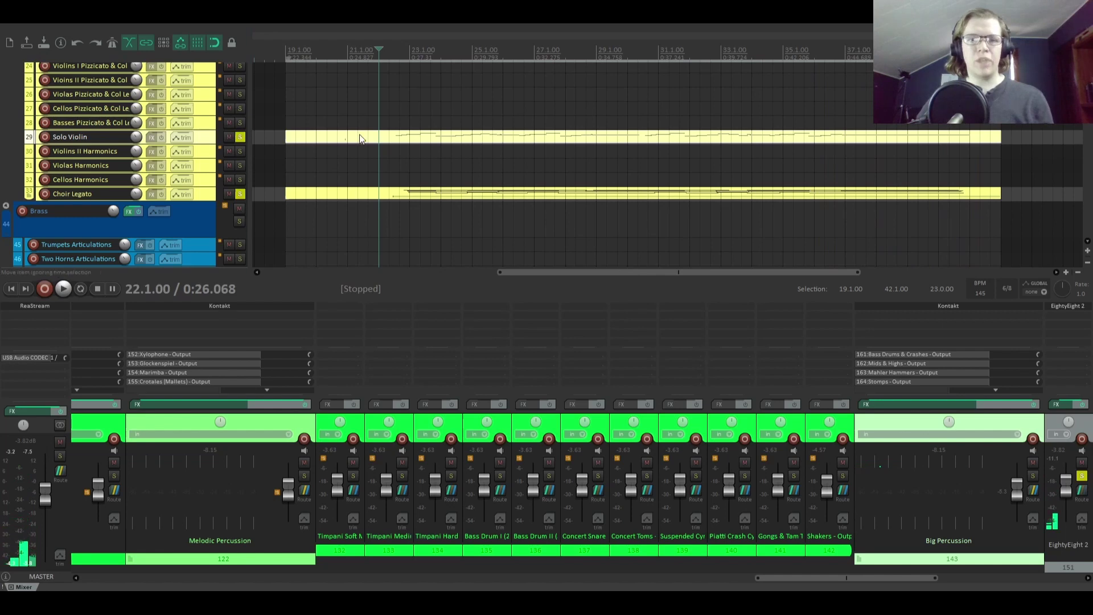
left_click(348, 140)
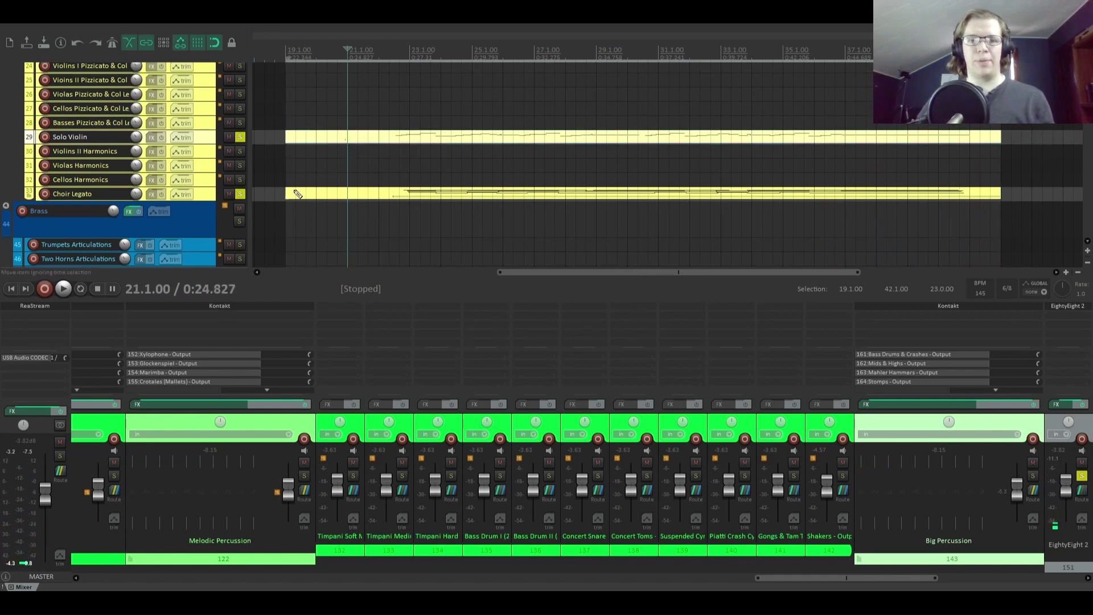
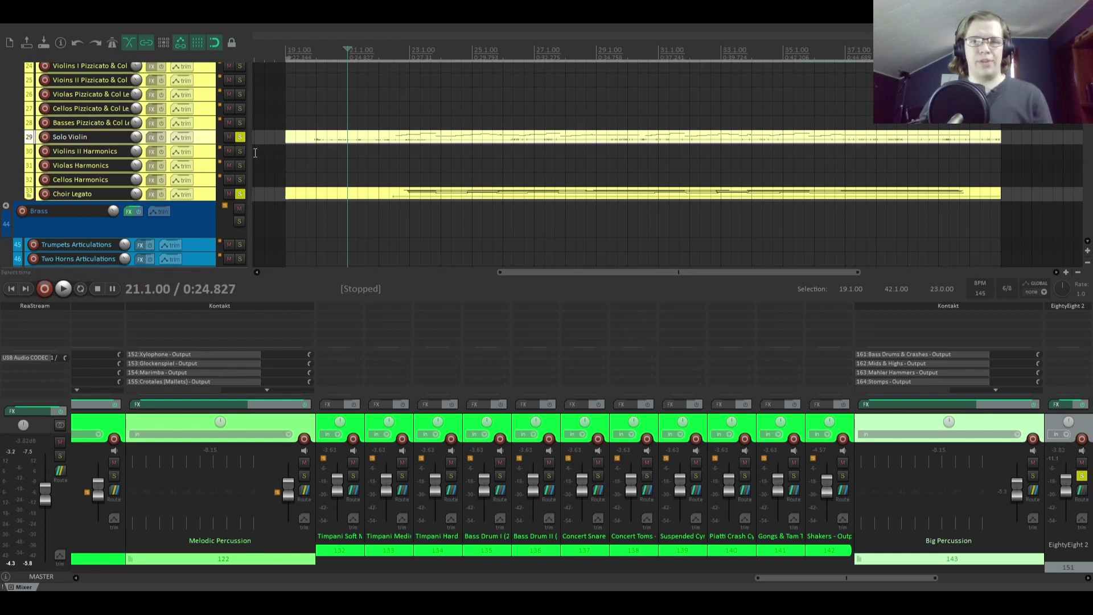
key("space")
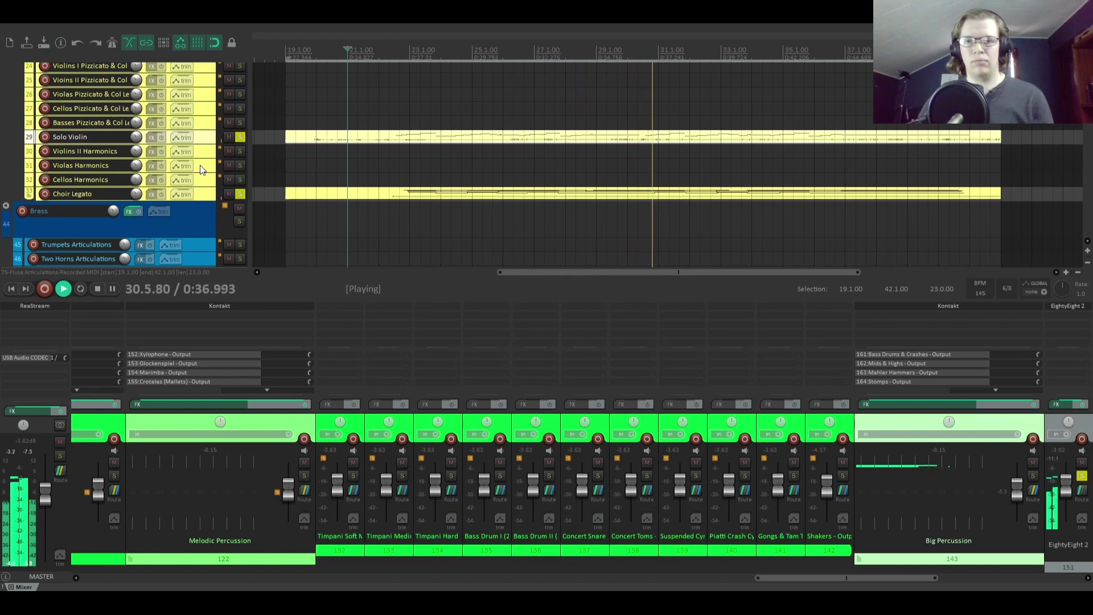
scroll(199, 211, "down", 3)
scroll(202, 217, "down", 10)
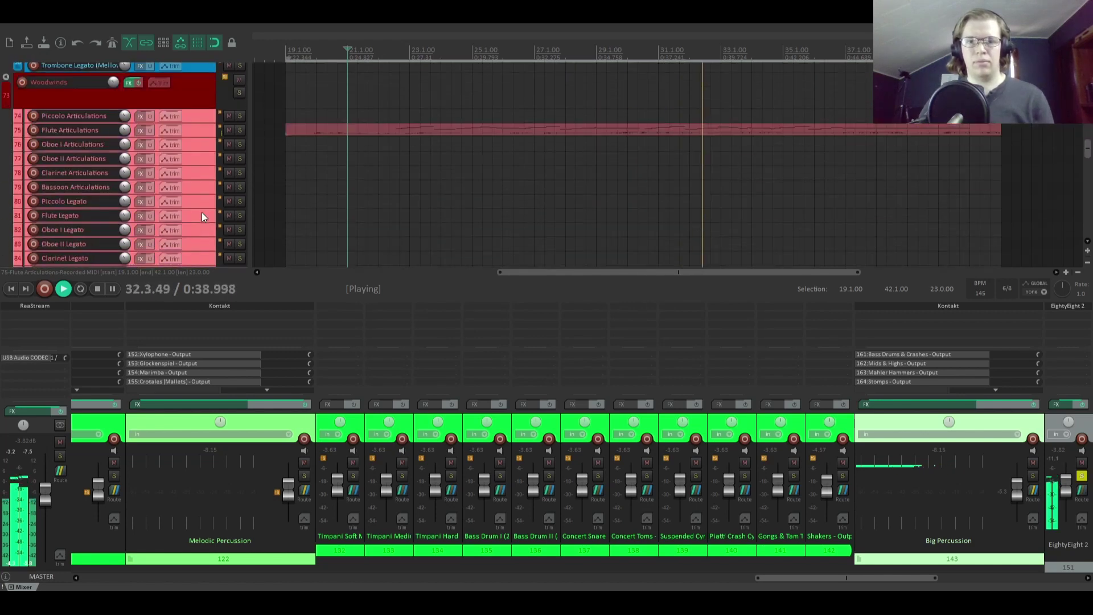
left_click(240, 130)
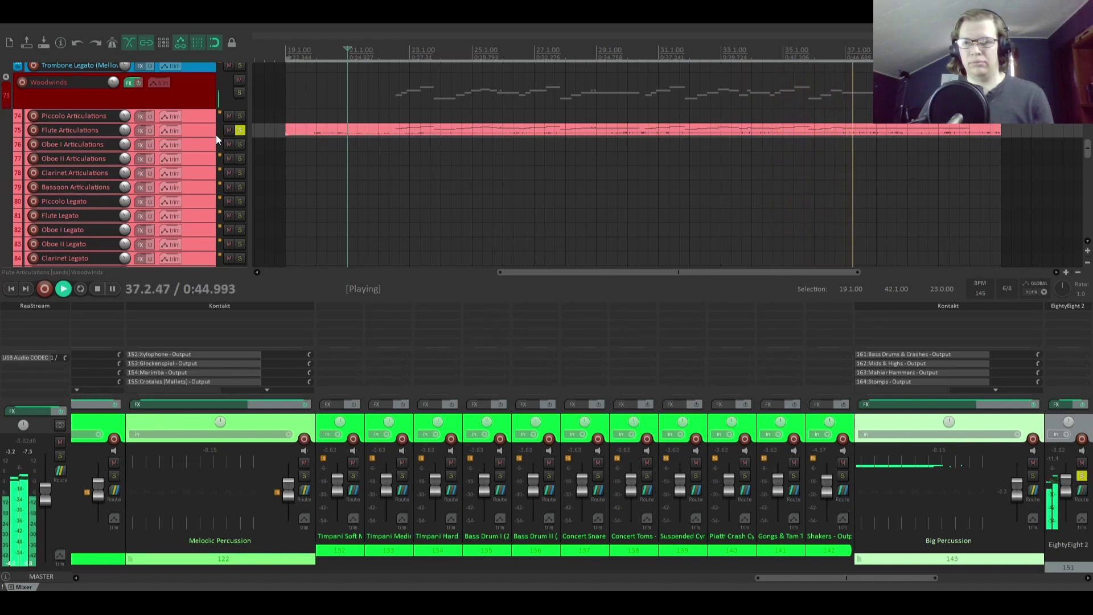
key("space")
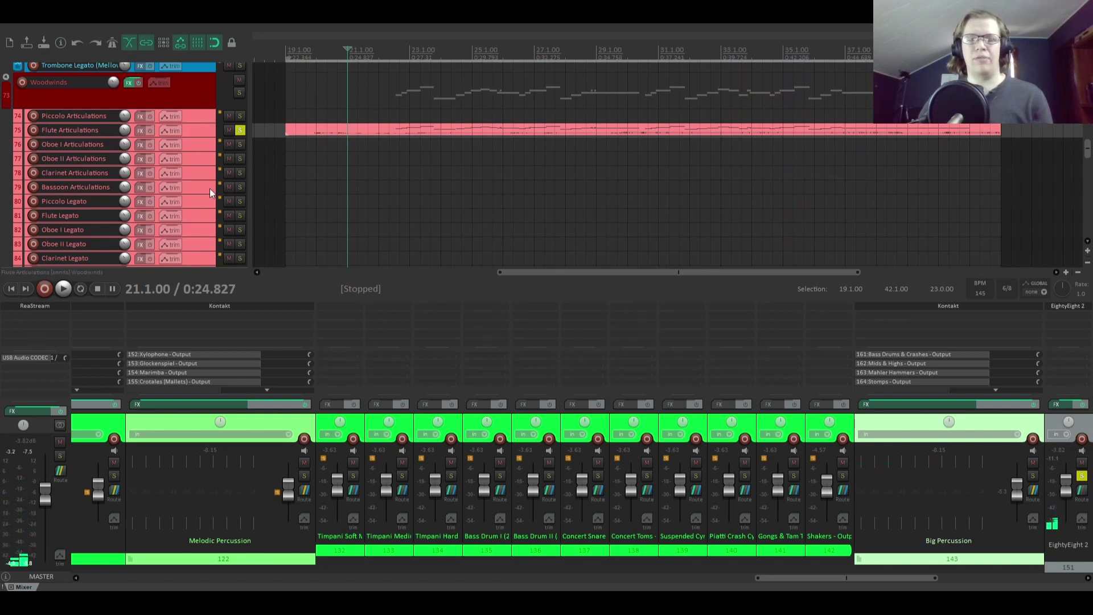
Step: Replay the passage from 21.1.00 with the Solo Violin and Flute Articulations tracks both soloed
scroll(194, 96, "up", 15)
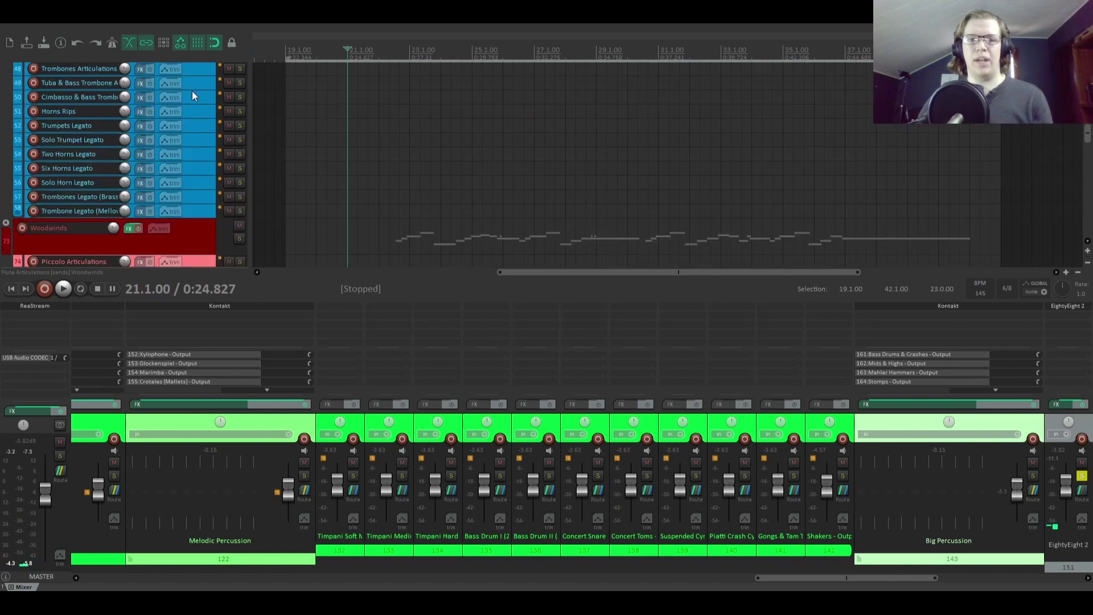
scroll(193, 91, "down", 3)
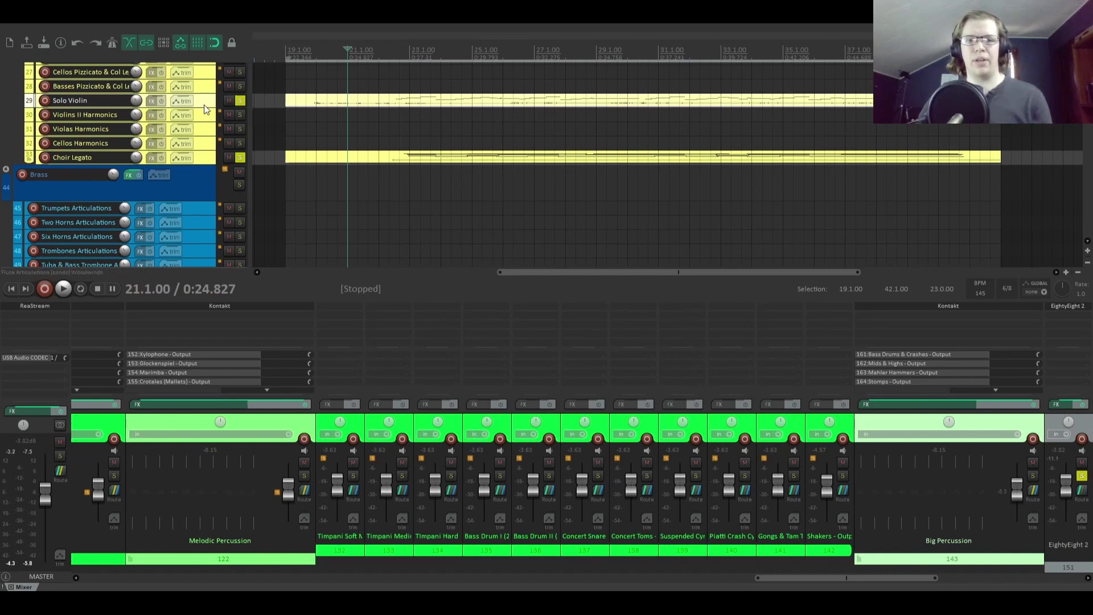
key("space")
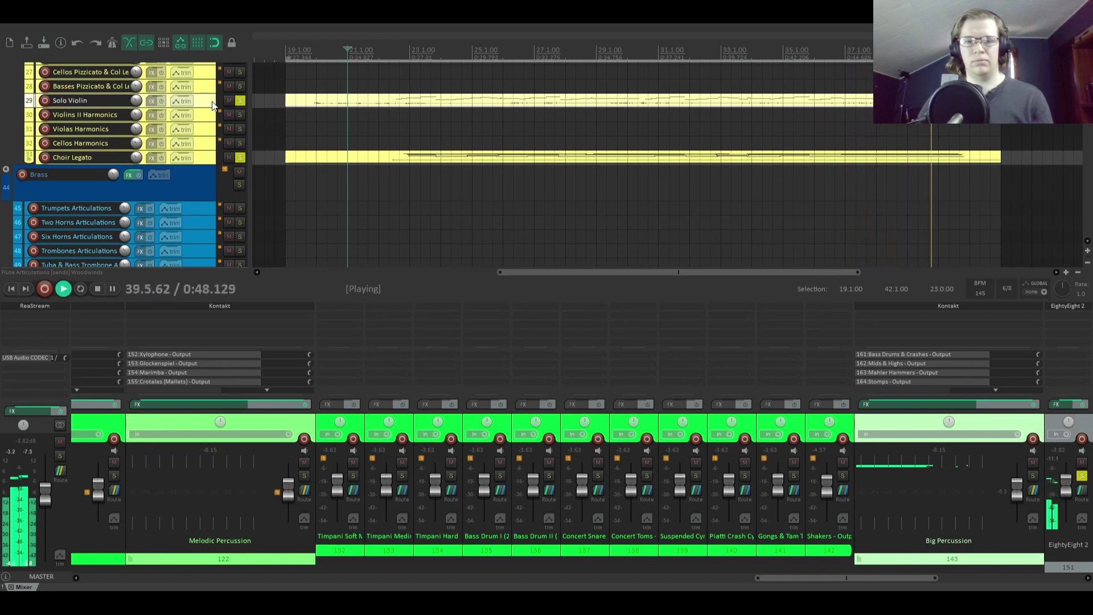
key("space")
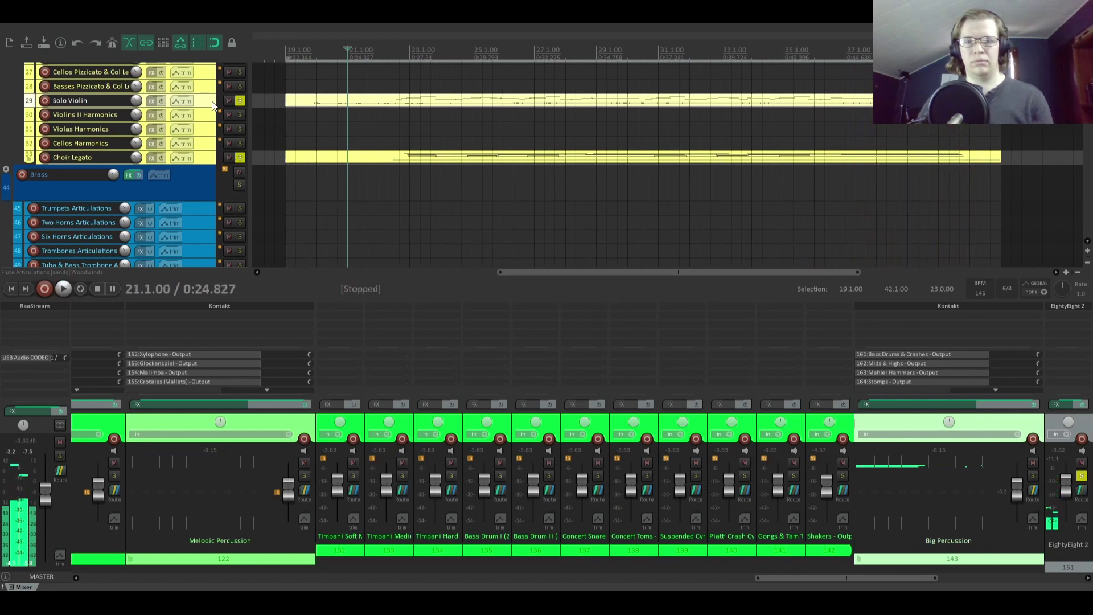
Step: Solo the Shakers track in the orchestral percussion folder
scroll(212, 101, "down", 20)
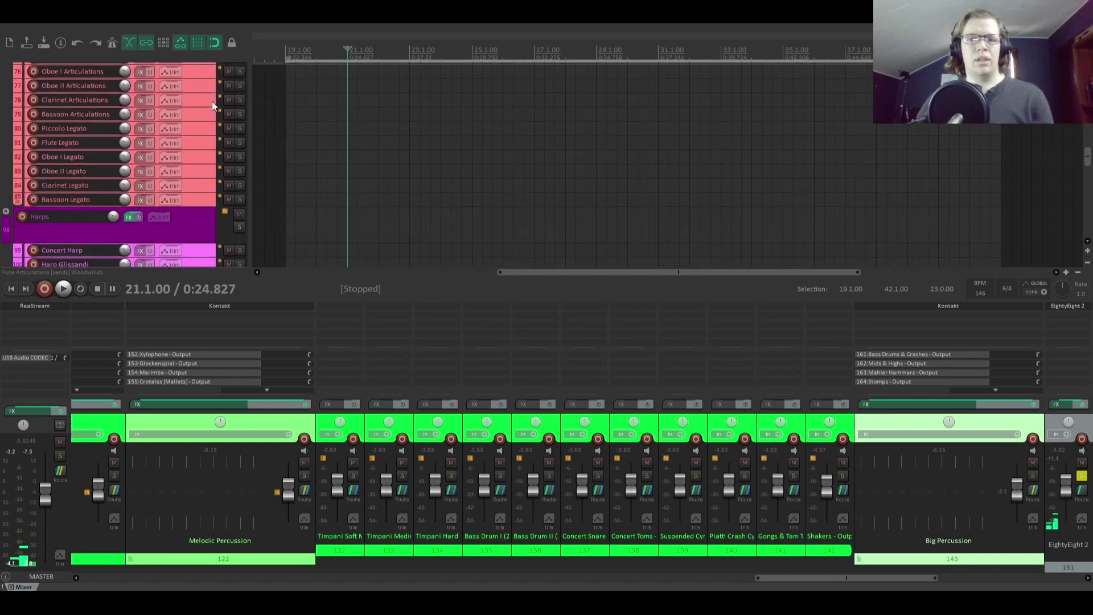
scroll(212, 106, "down", 6)
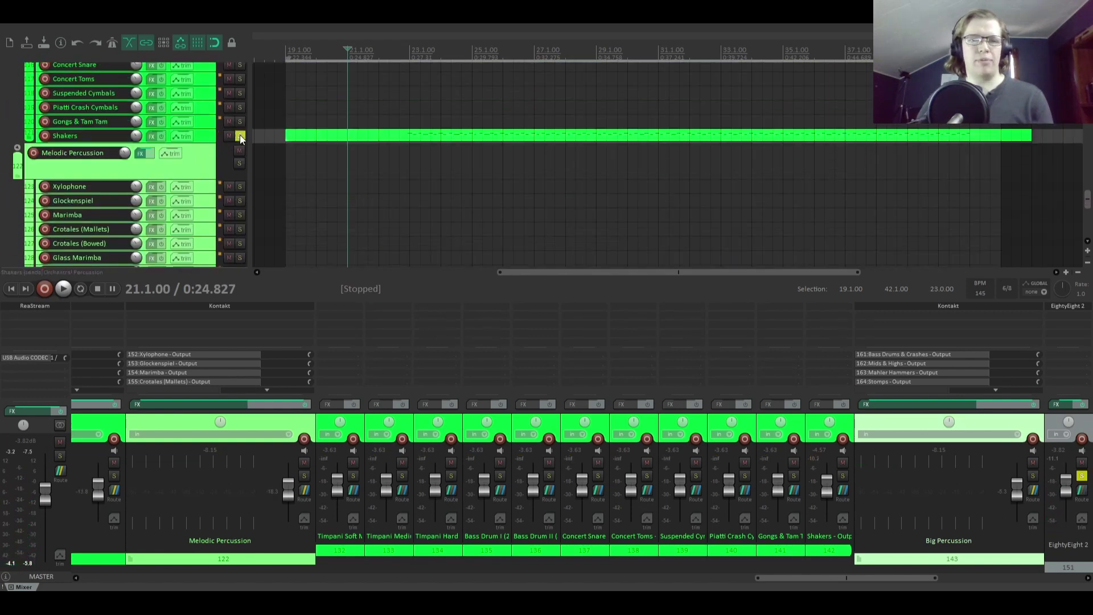
Step: Delete the recorded item from the Violins I Articulations track in the Strings folder
scroll(200, 128, "up", 20)
scroll(200, 126, "up", 12)
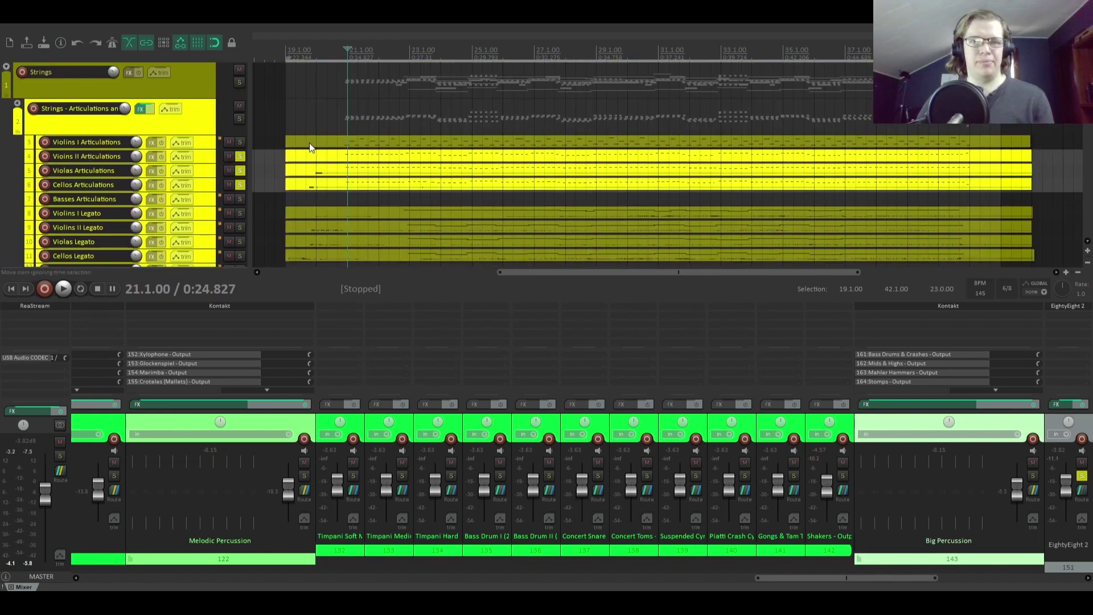
left_click(312, 144)
key("Delete")
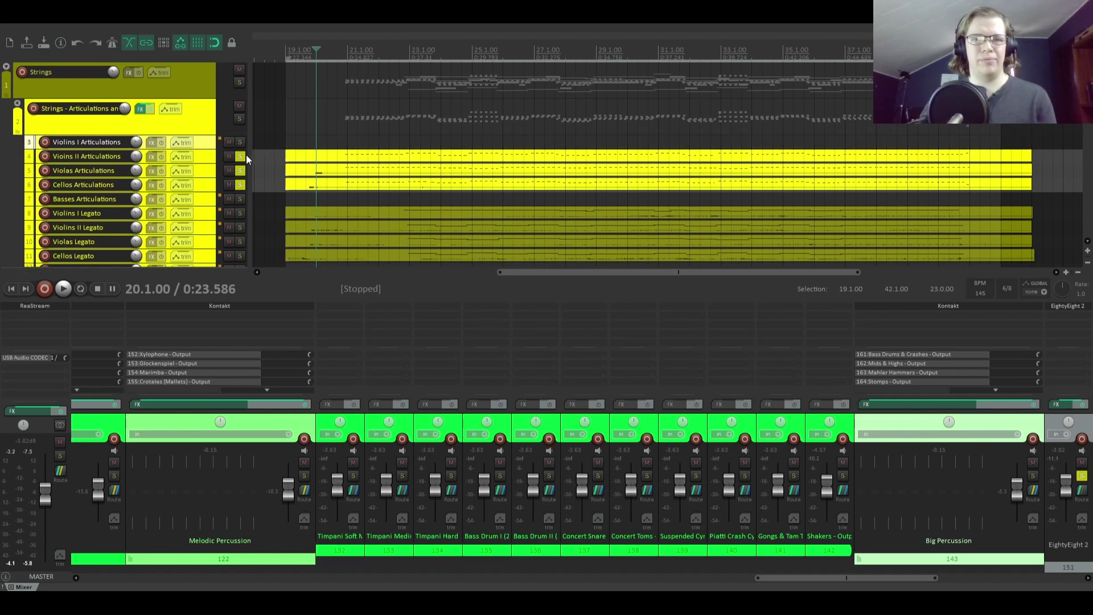
Step: Clear the solo from all tracks and return the edit cursor to the project start at 1.1.00
scroll(242, 155, "down", 1)
scroll(362, 109, "up", 1)
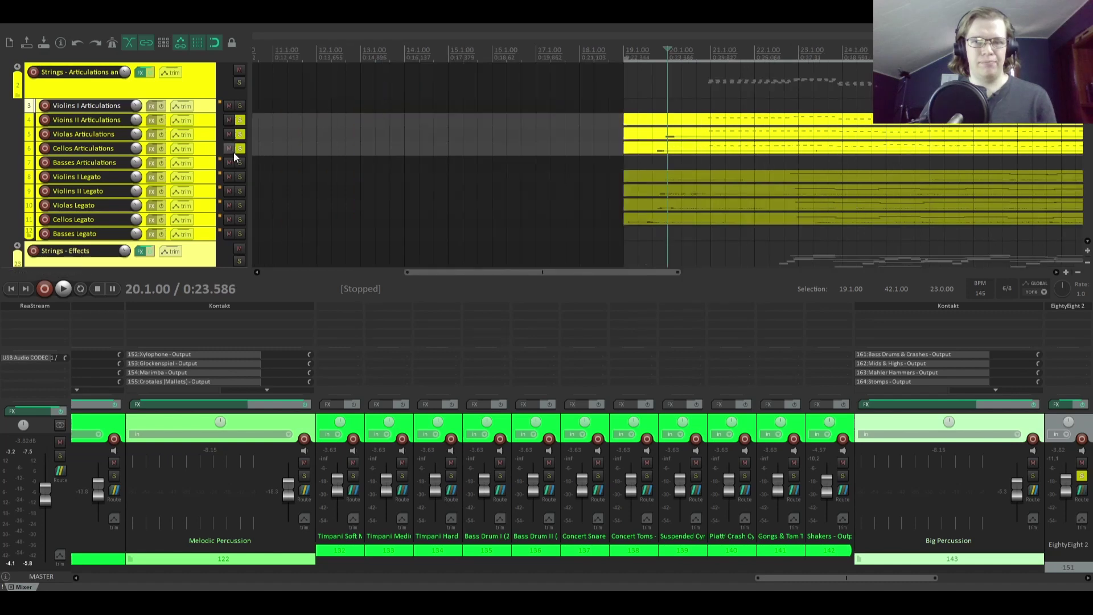
scroll(328, 142, "down", 1)
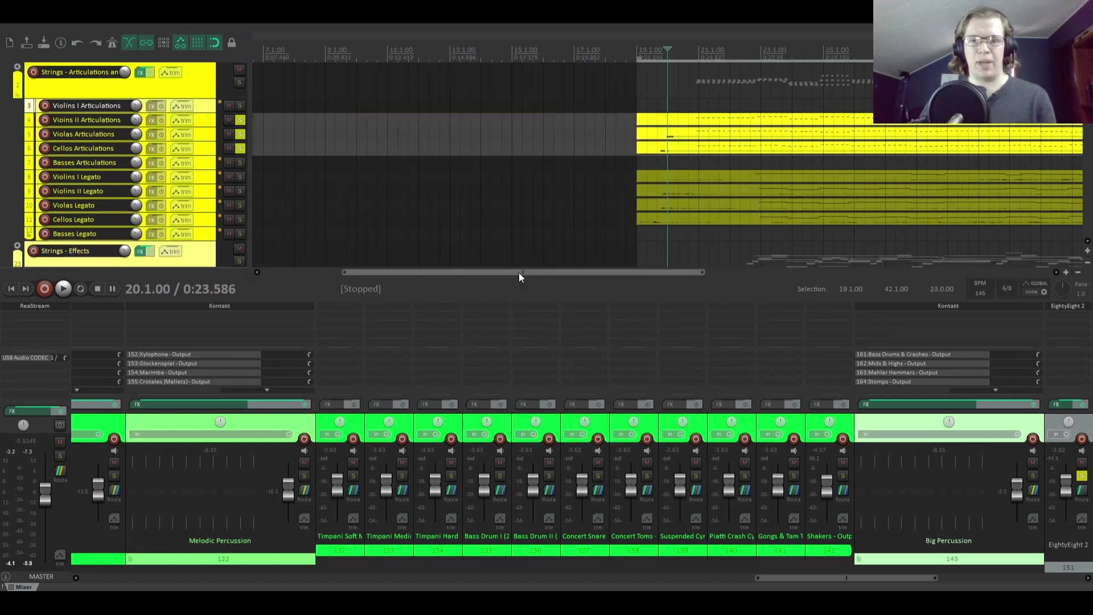
left_click_drag(518, 272, 590, 271)
left_click(243, 121)
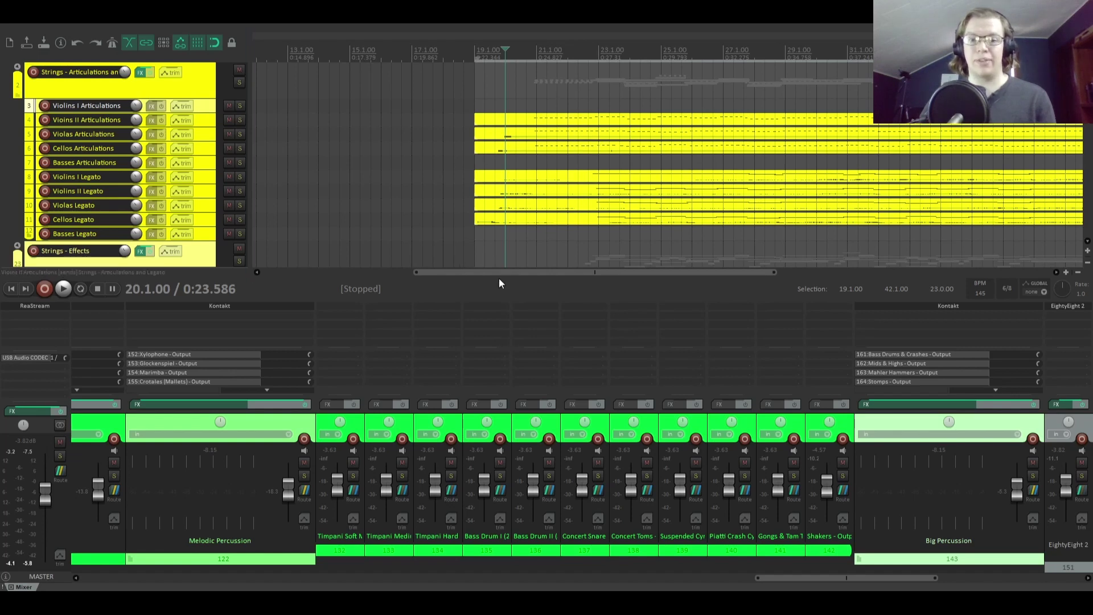
key("Home")
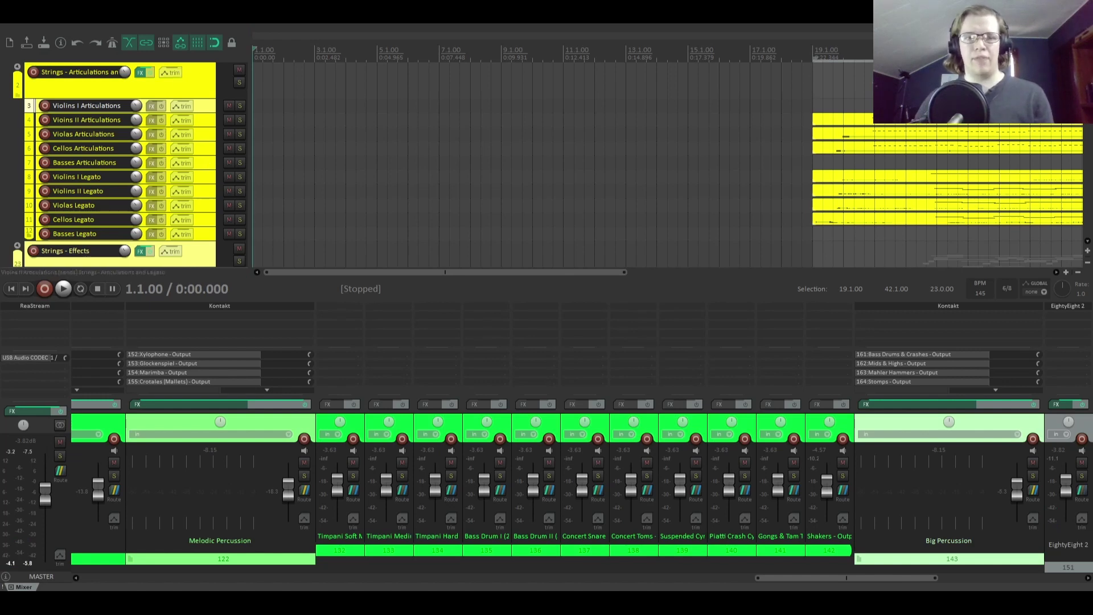
Step: Play the full arrangement from the project start at 1.1.00 with no tracks soloed
key("space")
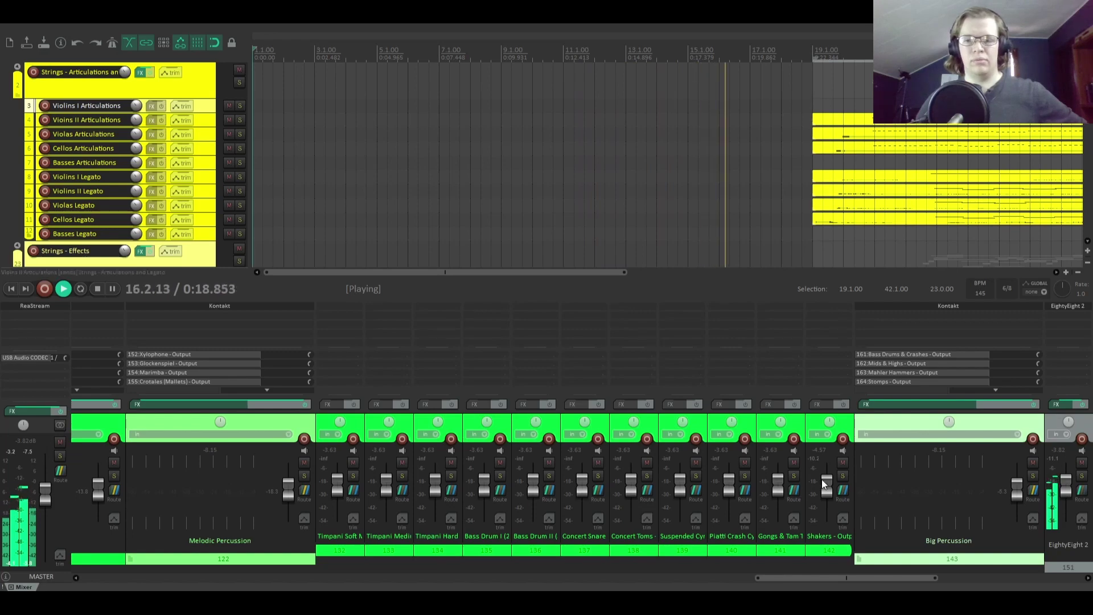
left_click_drag(847, 578, 210, 578)
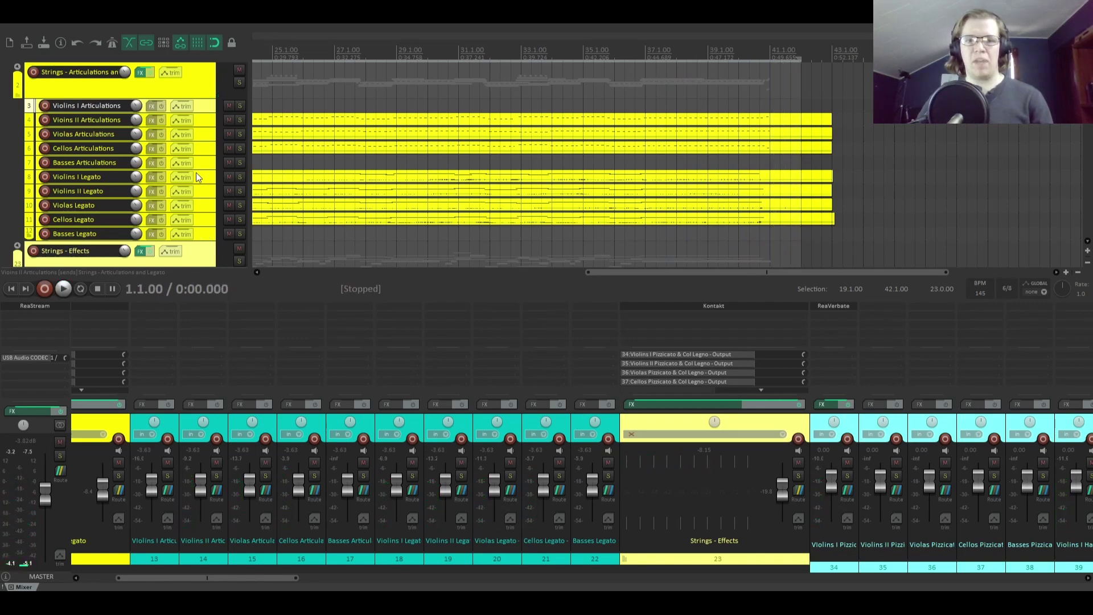
Step: Select the recorded Shakers item in the Orchestral Percussion folder and mute the Shakers track
scroll(196, 173, "down", 10)
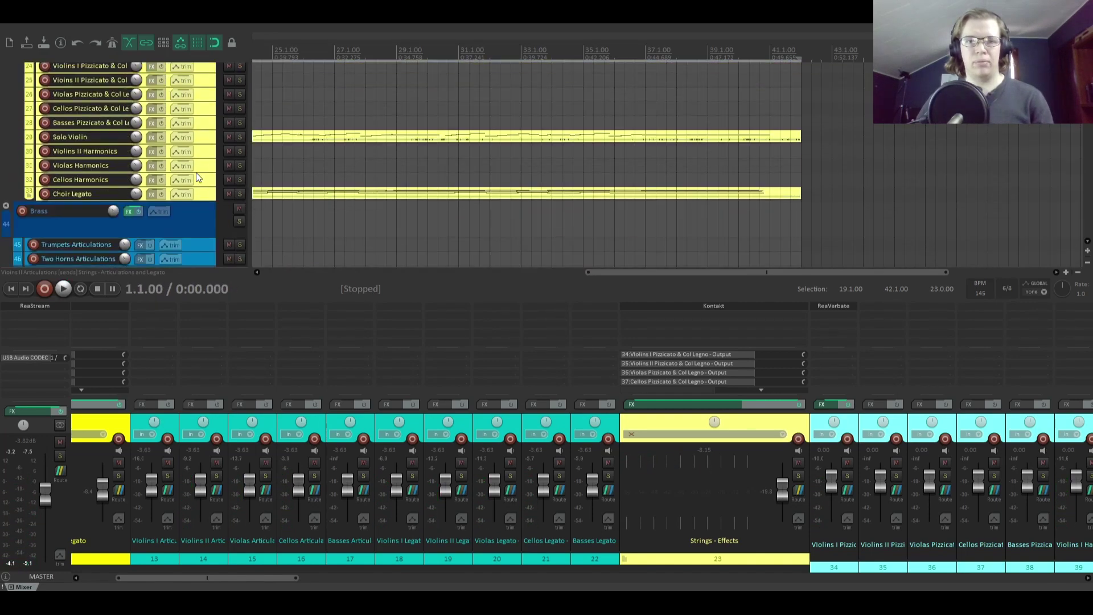
scroll(196, 173, "down", 15)
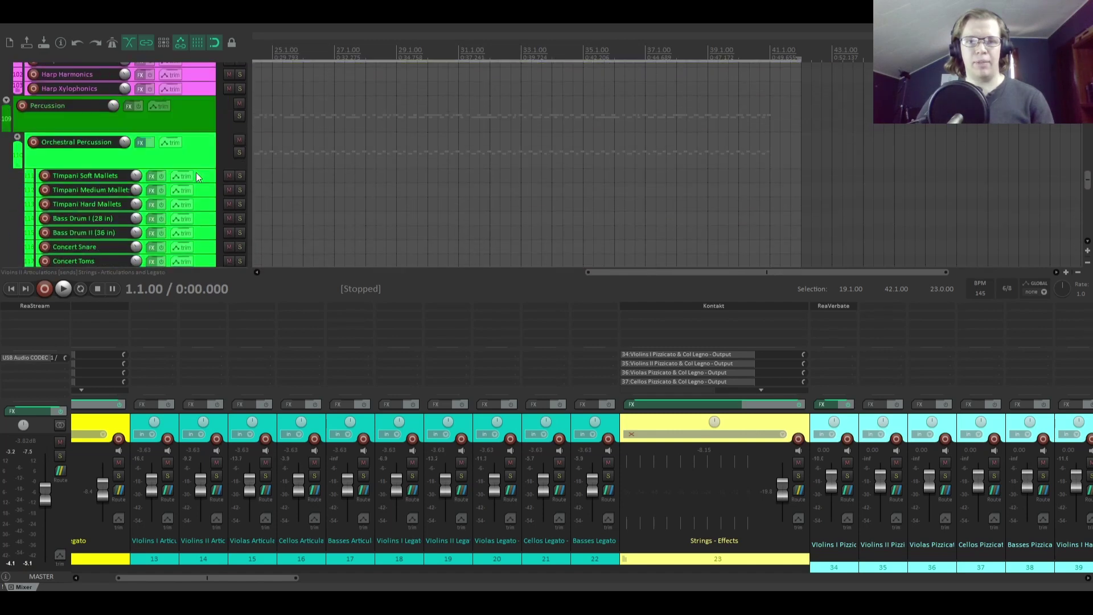
scroll(196, 173, "down", 8)
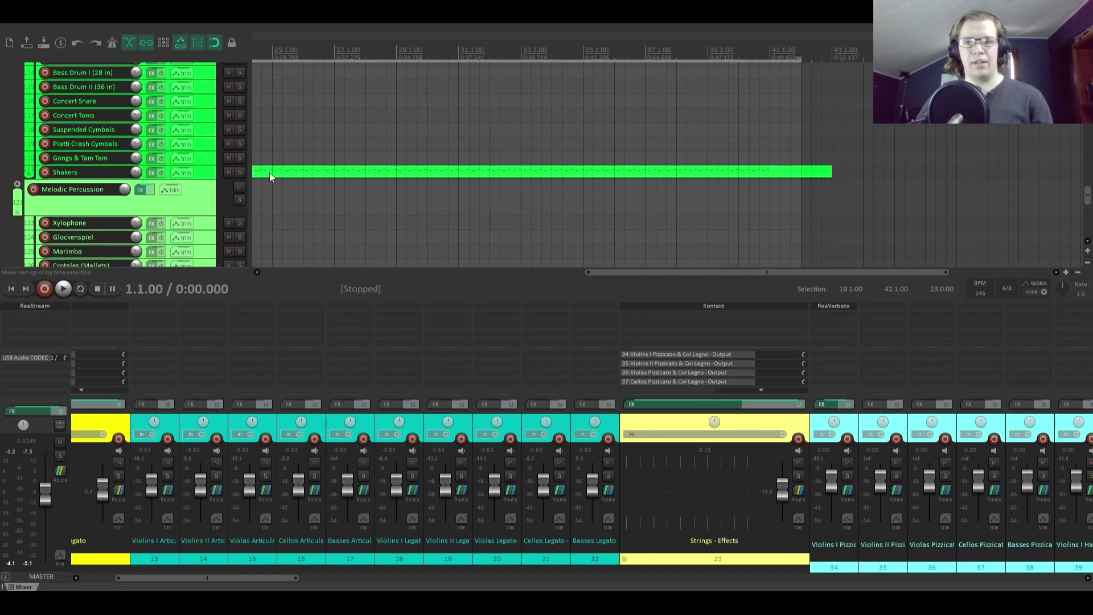
left_click(357, 172)
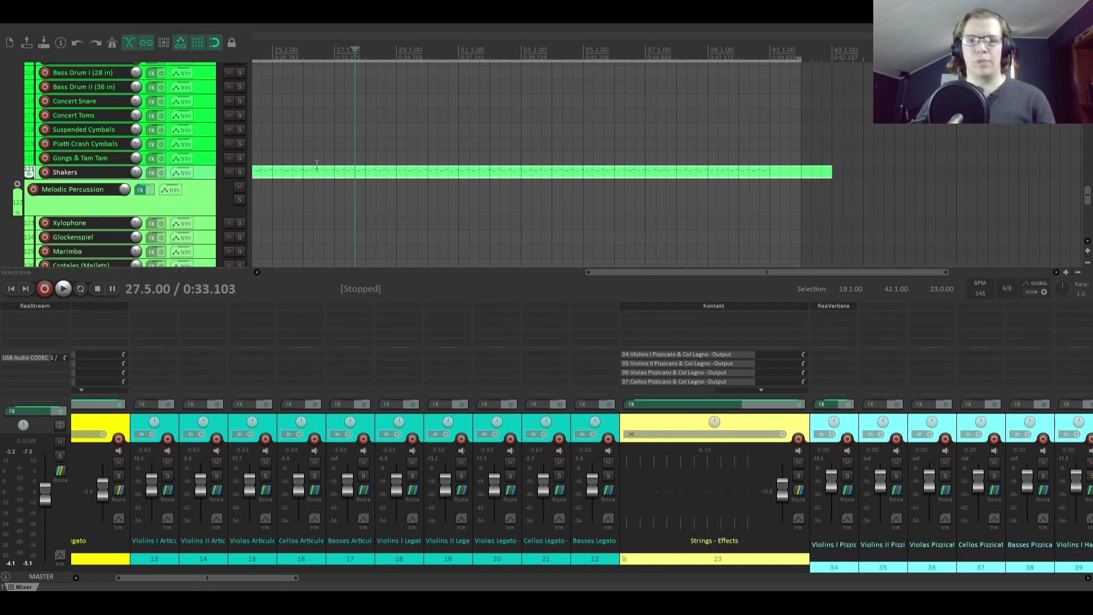
left_click_drag(738, 273, 533, 272)
left_click_drag(449, 273, 614, 271)
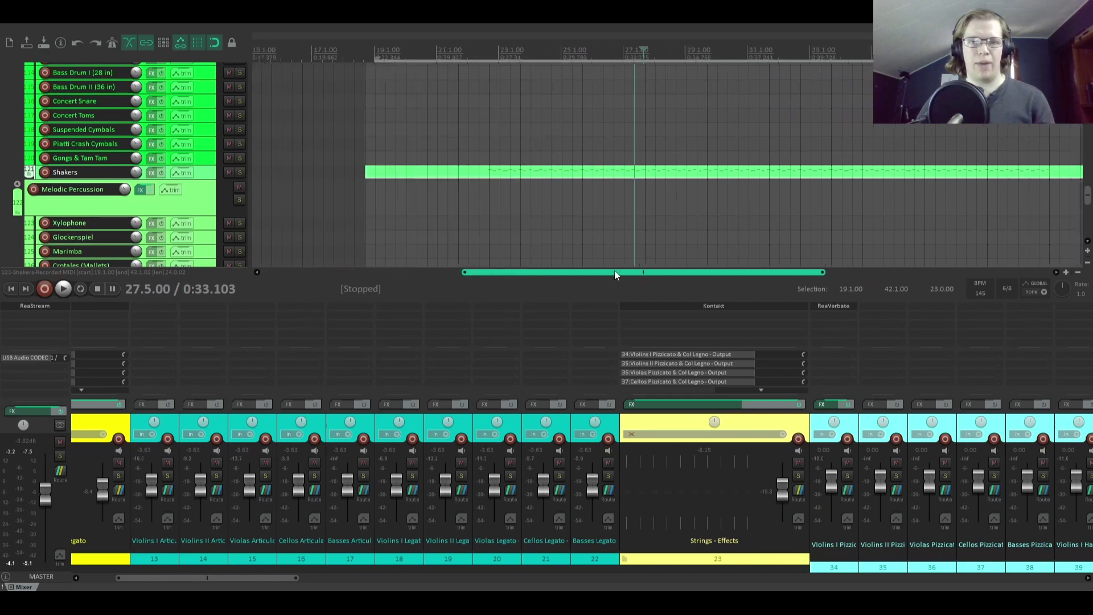
scroll(183, 111, "up", 10)
scroll(184, 111, "up", 10)
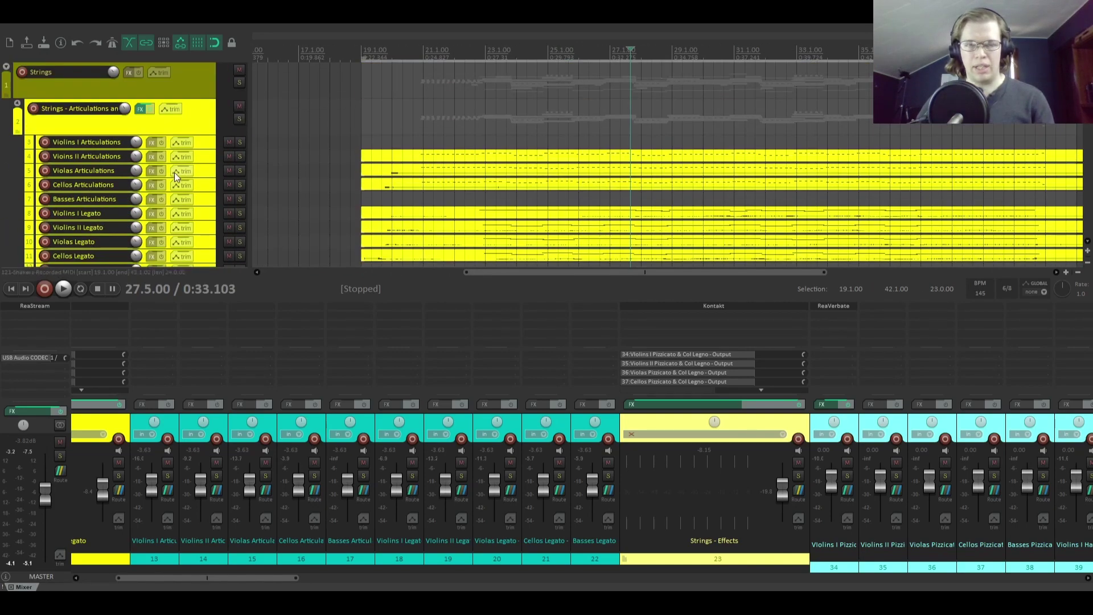
scroll(170, 171, "down", 15)
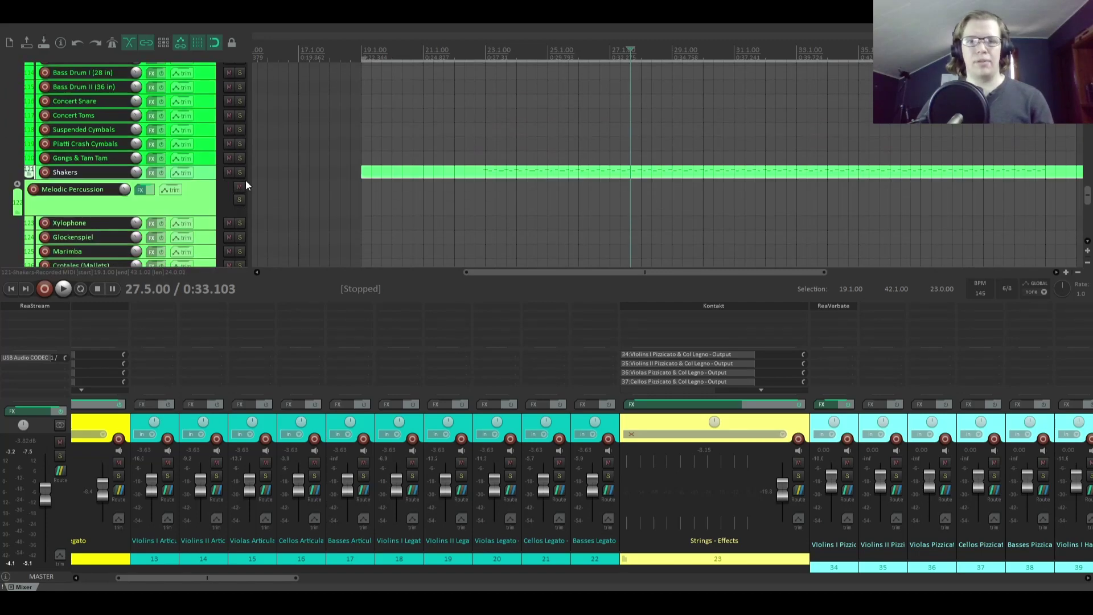
left_click(229, 173)
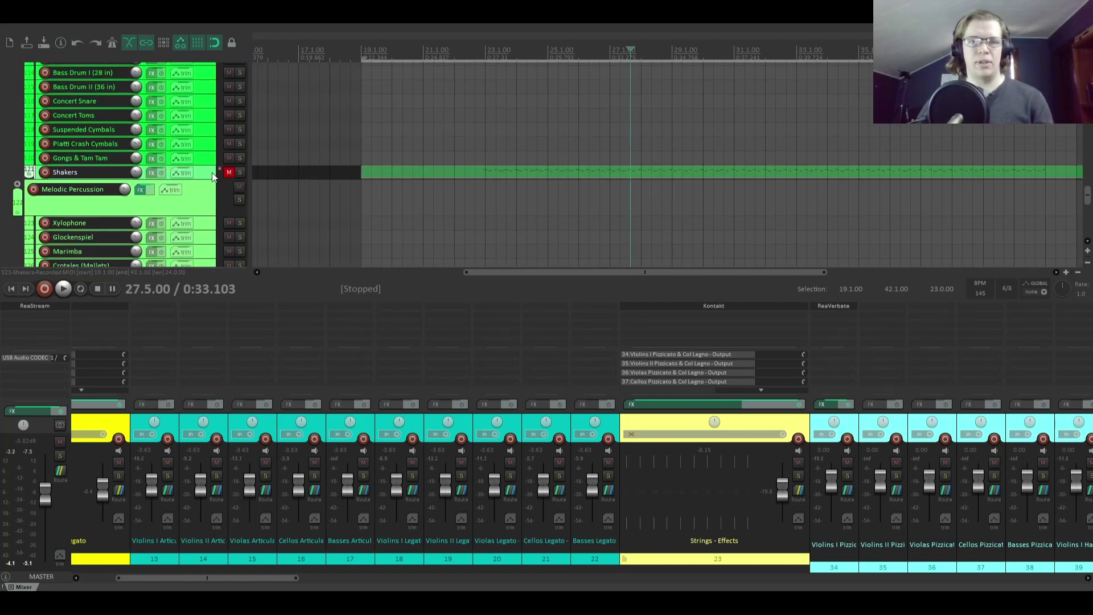
Step: Play the passage from 20.5.00 with the Shakers track muted, and stop playback near its end
scroll(212, 172, "up", 15)
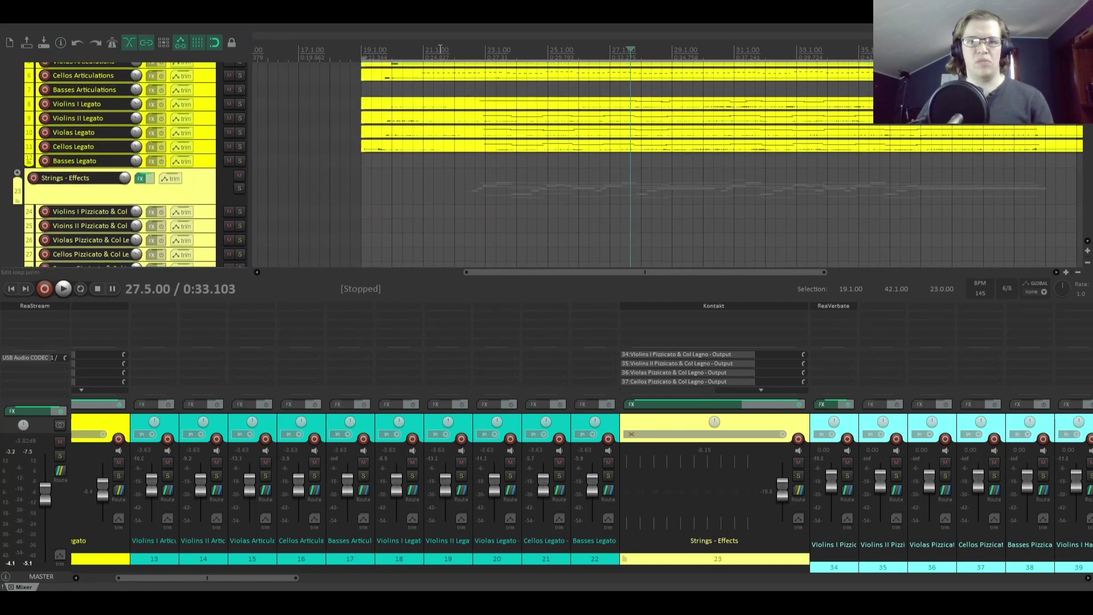
left_click(416, 53)
key("space")
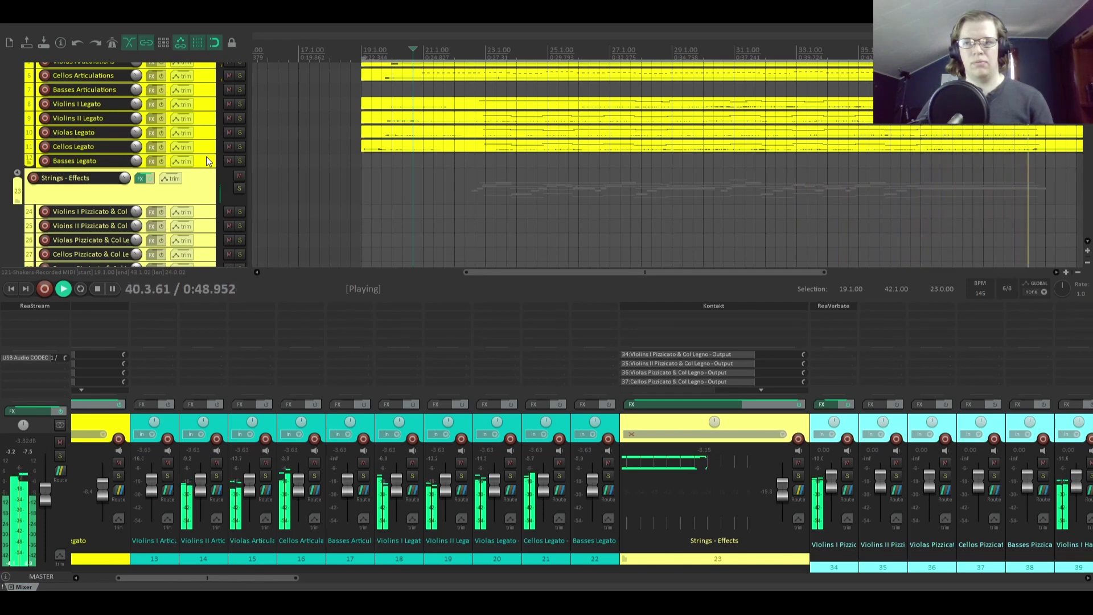
key("space")
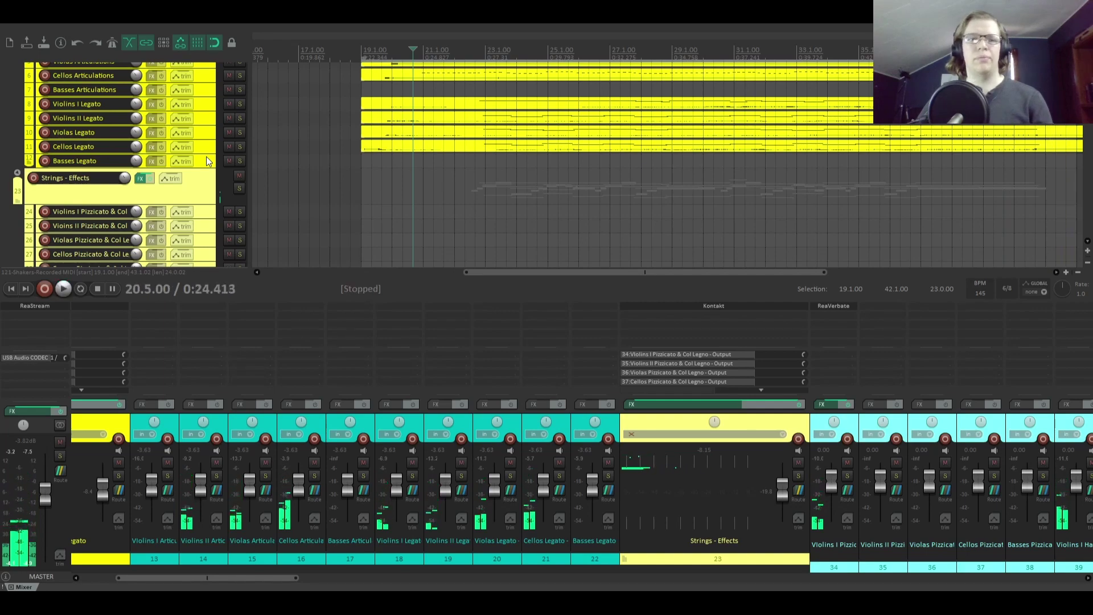
Step: Unmute the Shakers track and delete its recorded item
scroll(206, 161, "down", 15)
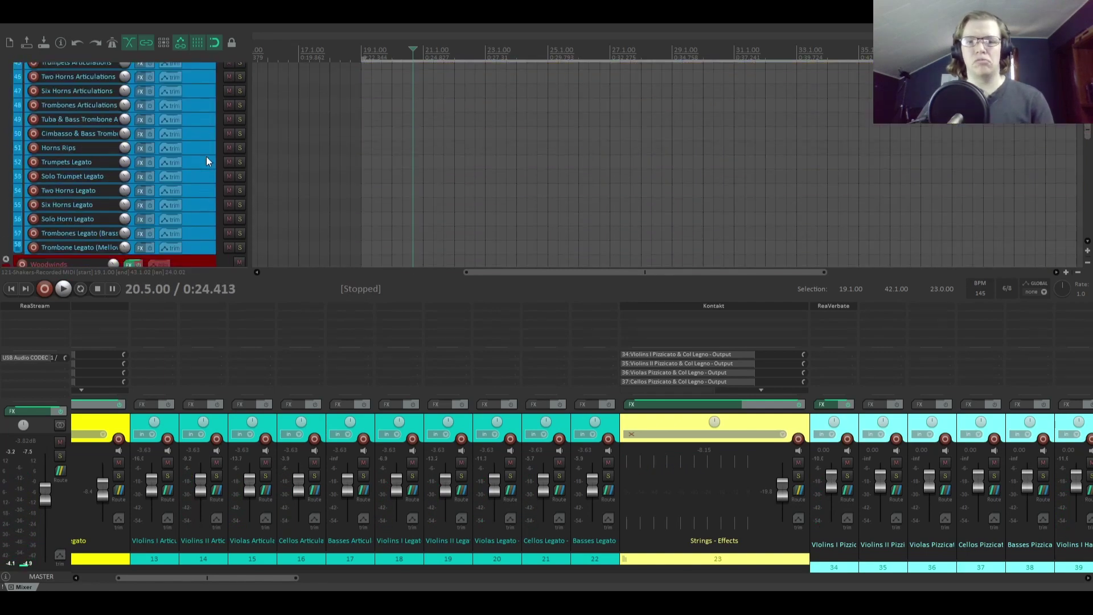
scroll(206, 162, "down", 20)
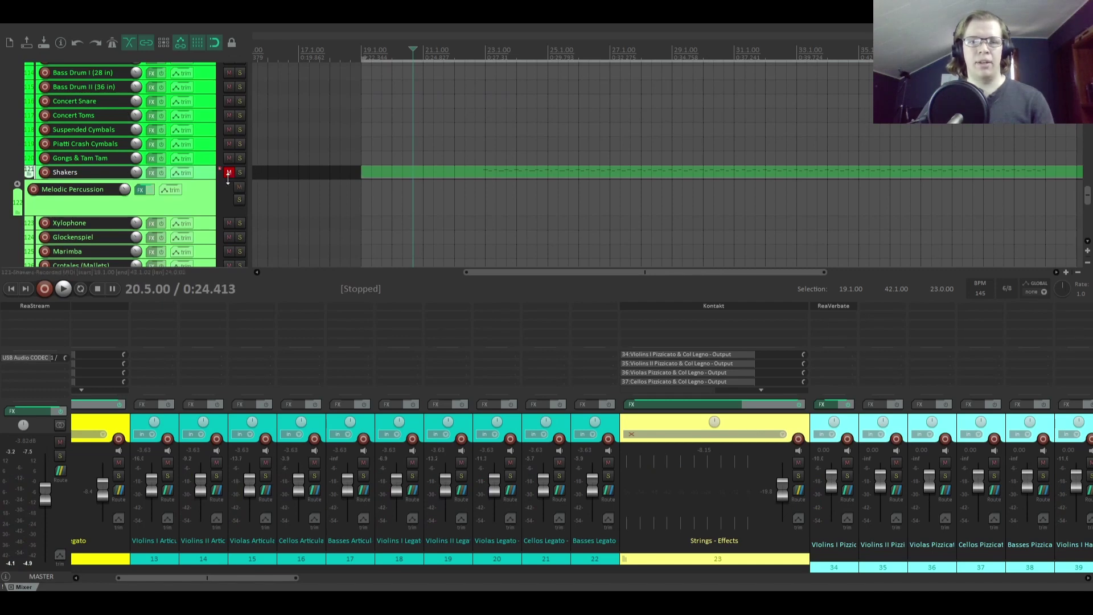
left_click(229, 173)
left_click(465, 172)
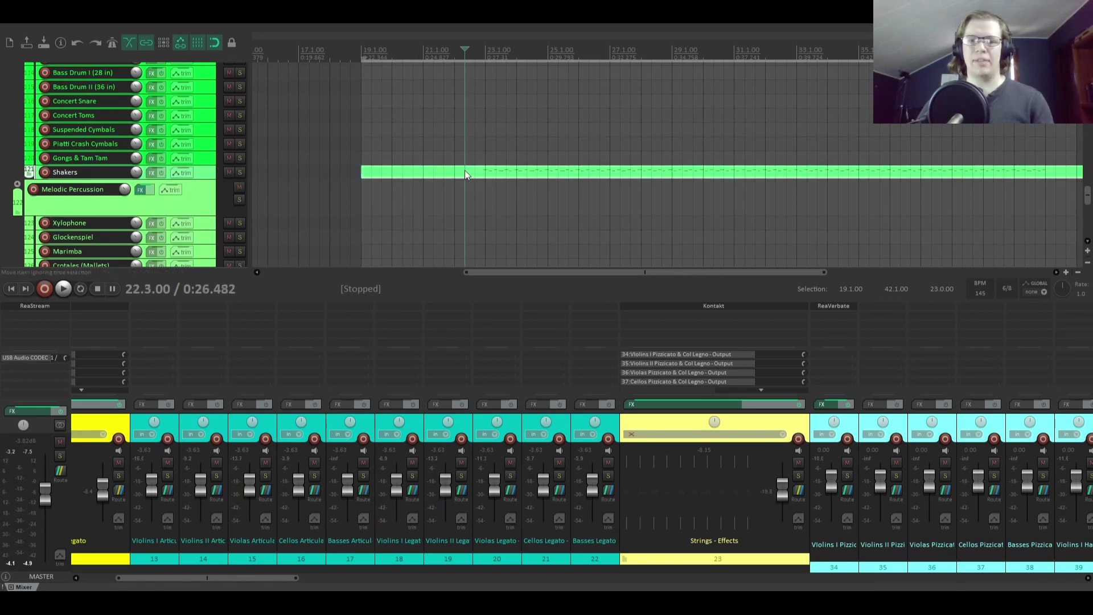
key("Delete")
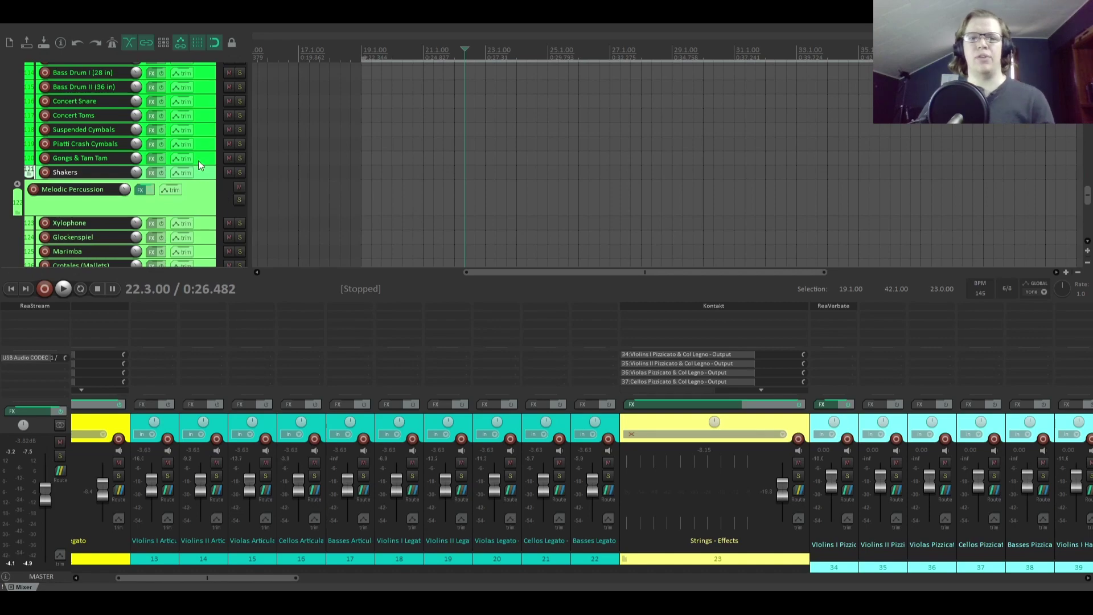
Step: Play the passage from 21.1.00 without the shakers part while looking over the string and brass tracks, and stop playback
scroll(198, 161, "up", 20)
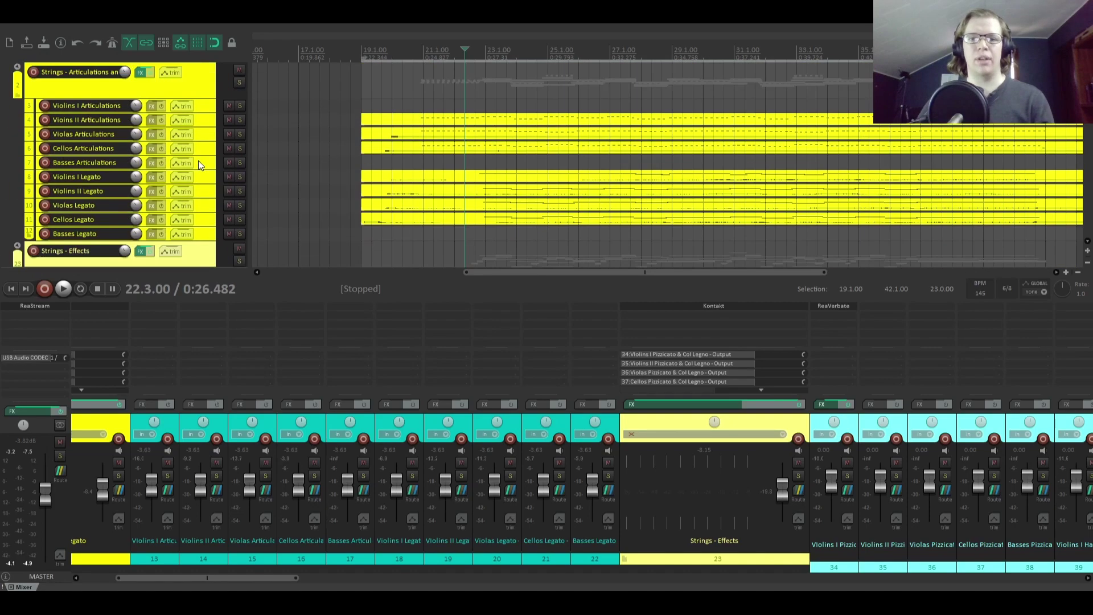
scroll(198, 161, "up", 2)
left_click(422, 52)
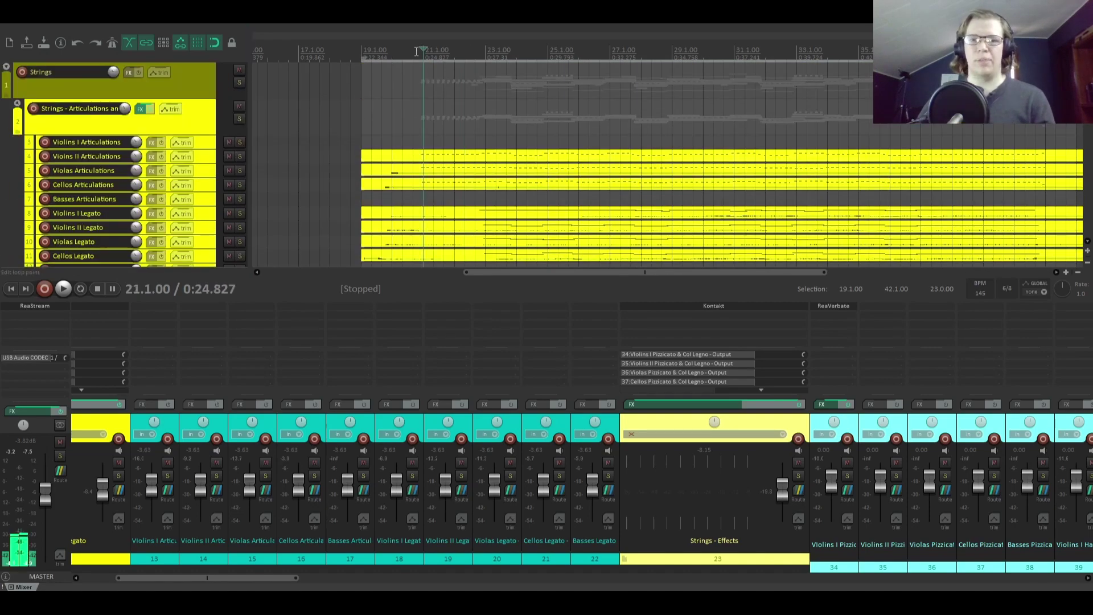
key("space")
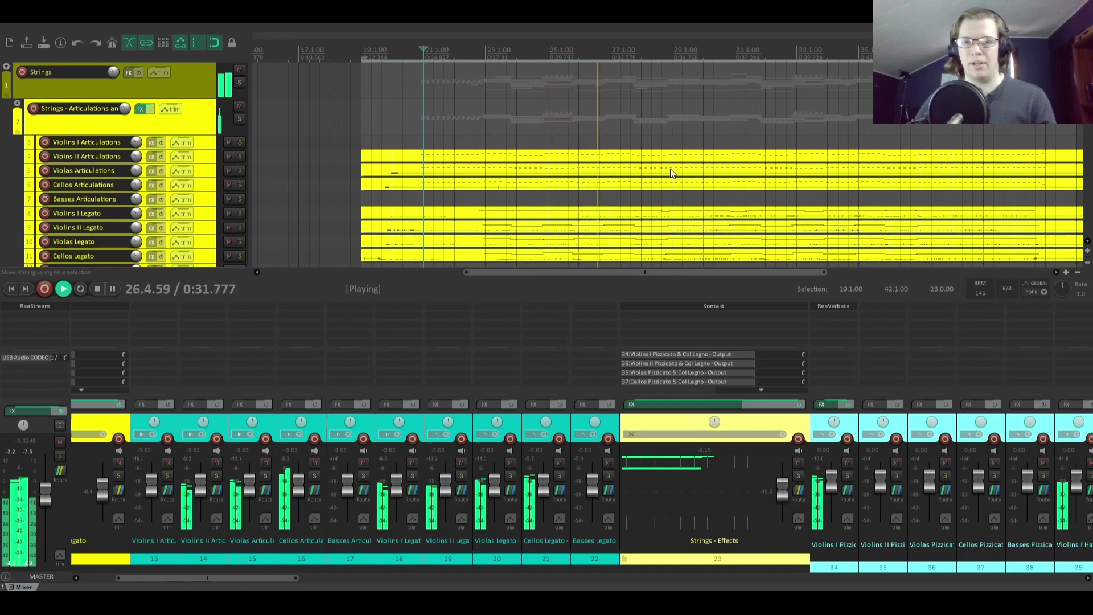
scroll(206, 160, "down", 5)
scroll(206, 160, "down", 4)
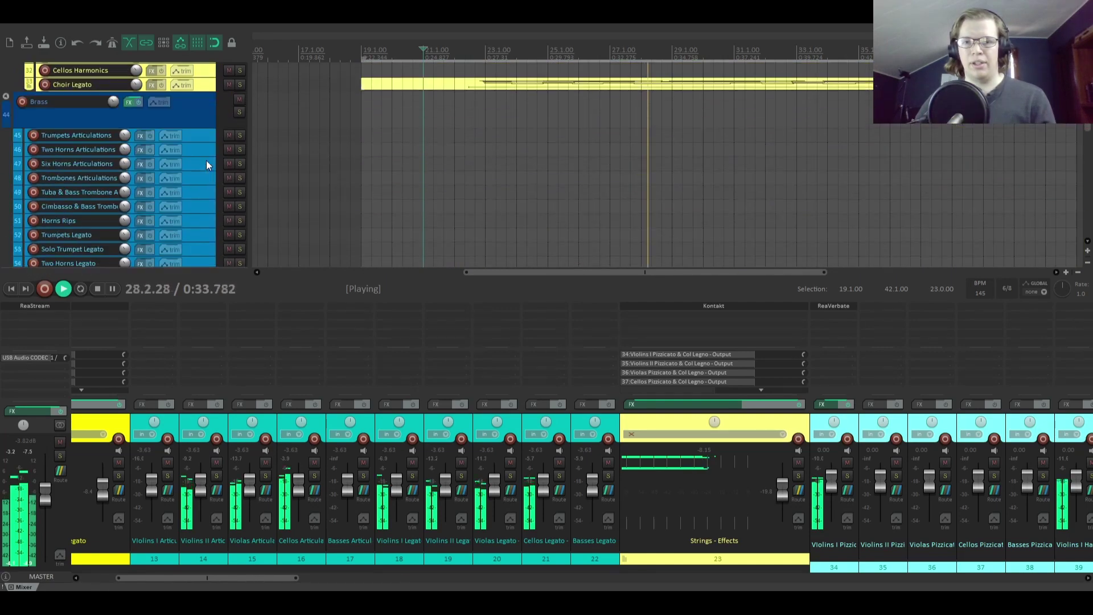
scroll(207, 161, "up", 4)
key("space")
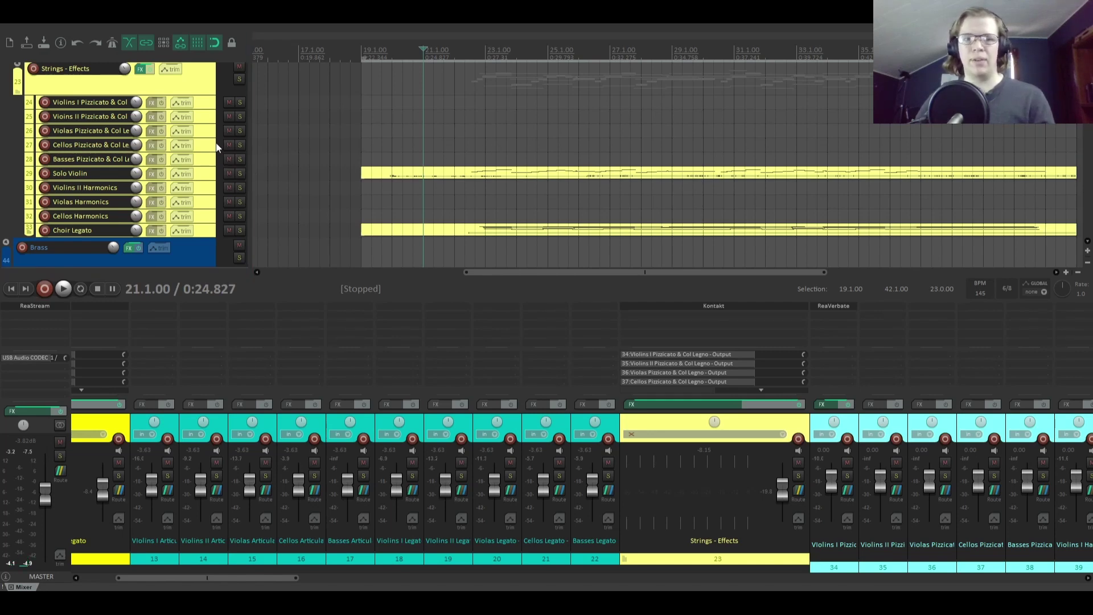
Step: Arm the Cellos Legato track for recording
scroll(206, 141, "up", 10)
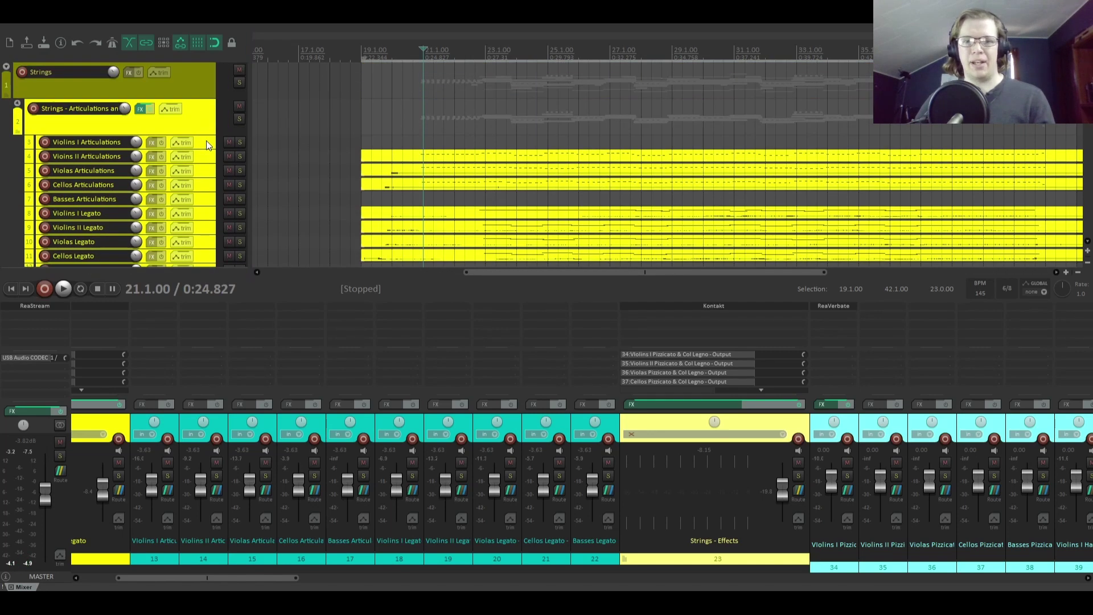
scroll(206, 141, "down", 10)
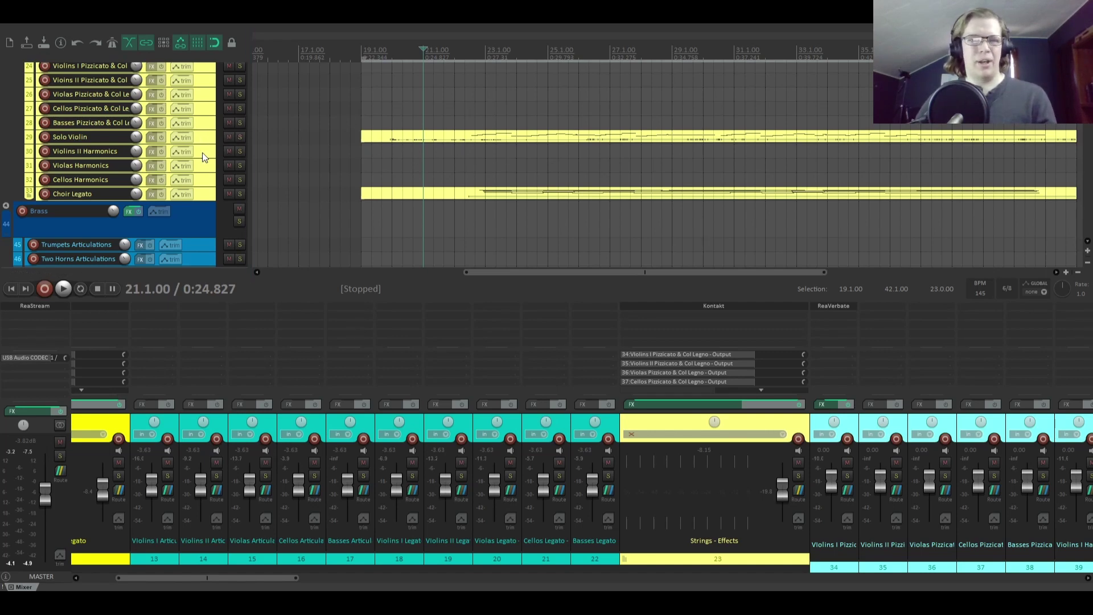
scroll(204, 157, "up", 10)
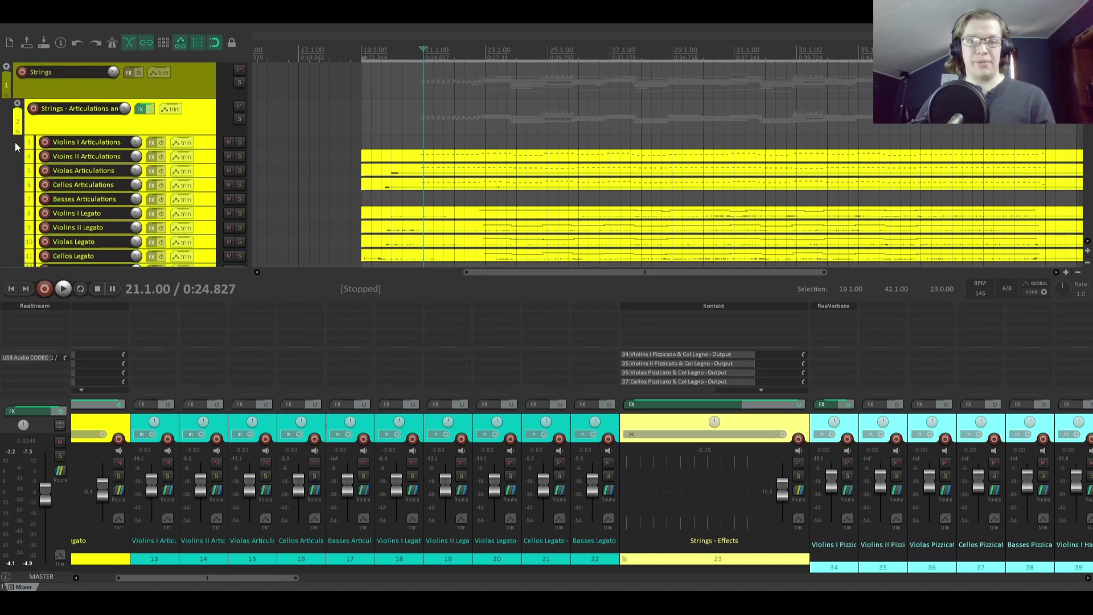
scroll(7, 164, "down", 2)
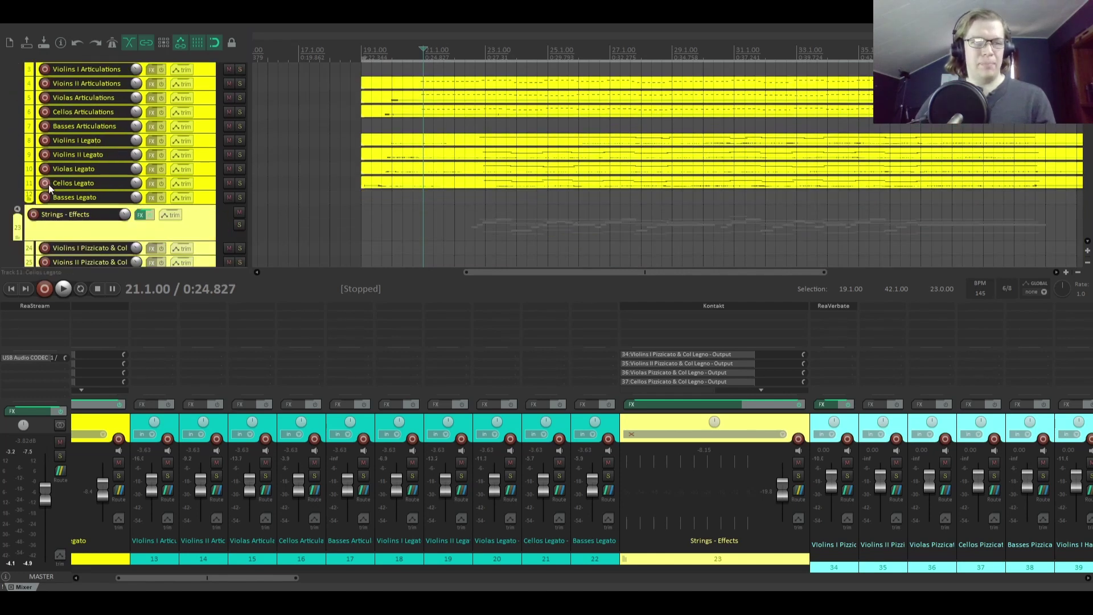
left_click(46, 184)
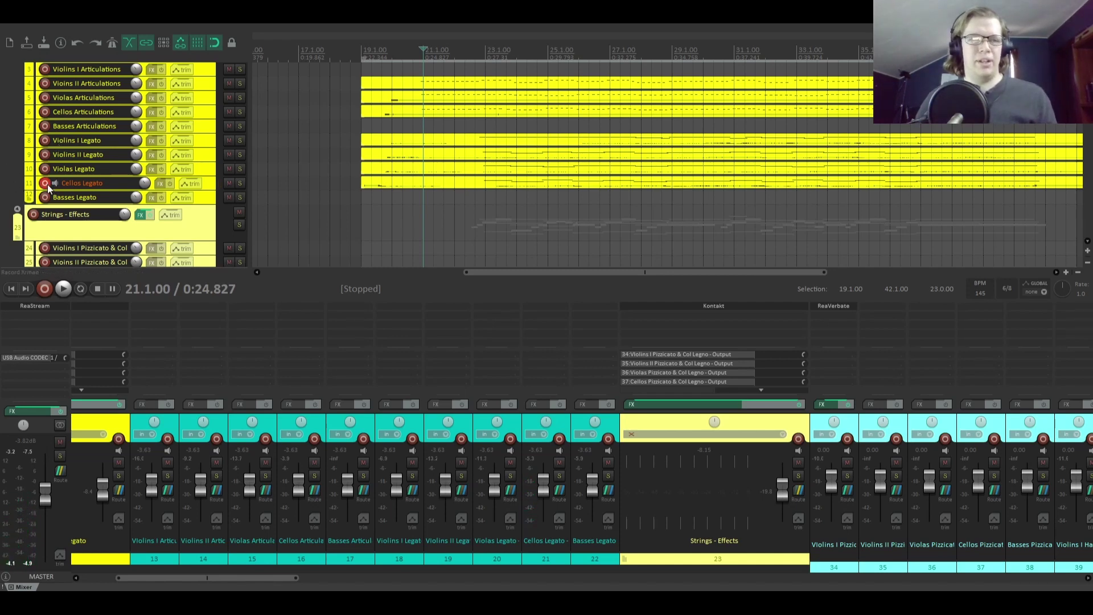
Step: Look over the arrangement's tracks from the Strings folder to Big Percussion and back to the strings
scroll(1, 115, "up", 2)
scroll(2, 116, "down", 1)
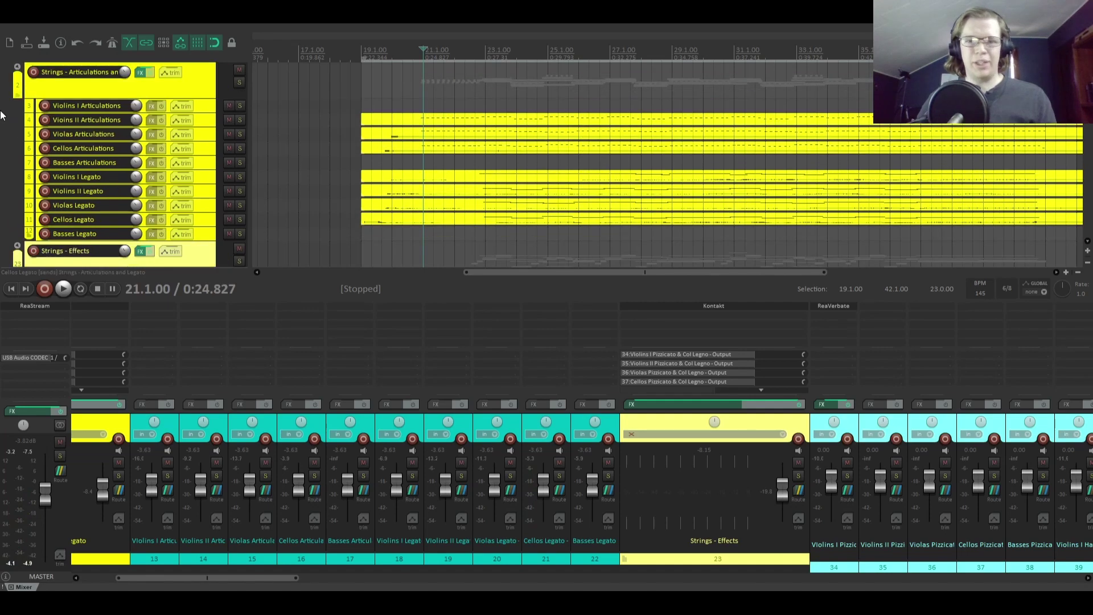
scroll(2, 96, "up", 1)
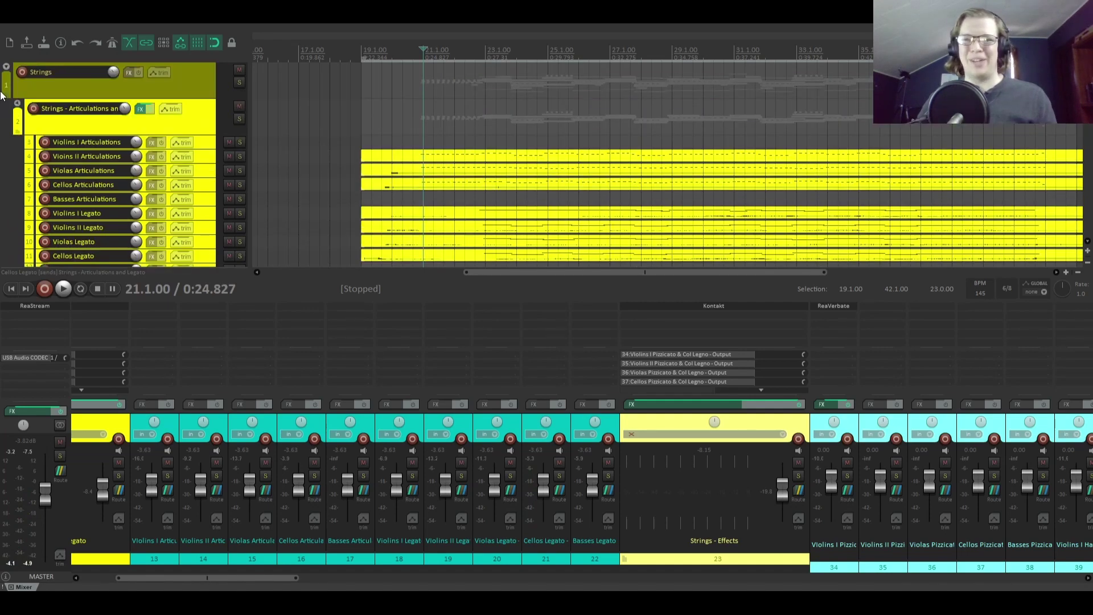
scroll(2, 96, "down", 1)
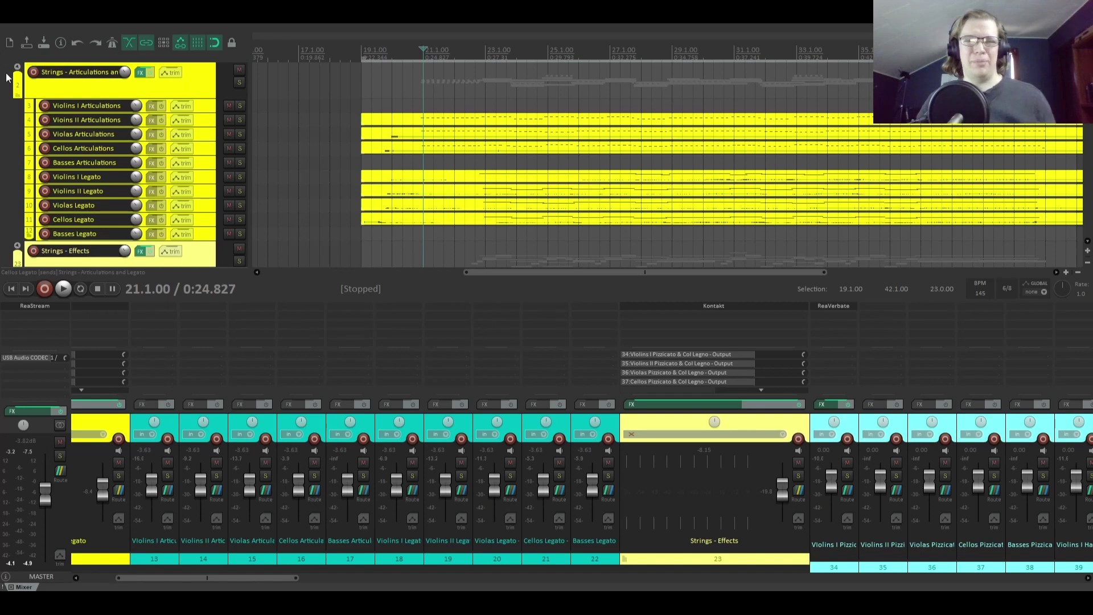
scroll(3, 154, "down", 20)
scroll(4, 148, "down", 10)
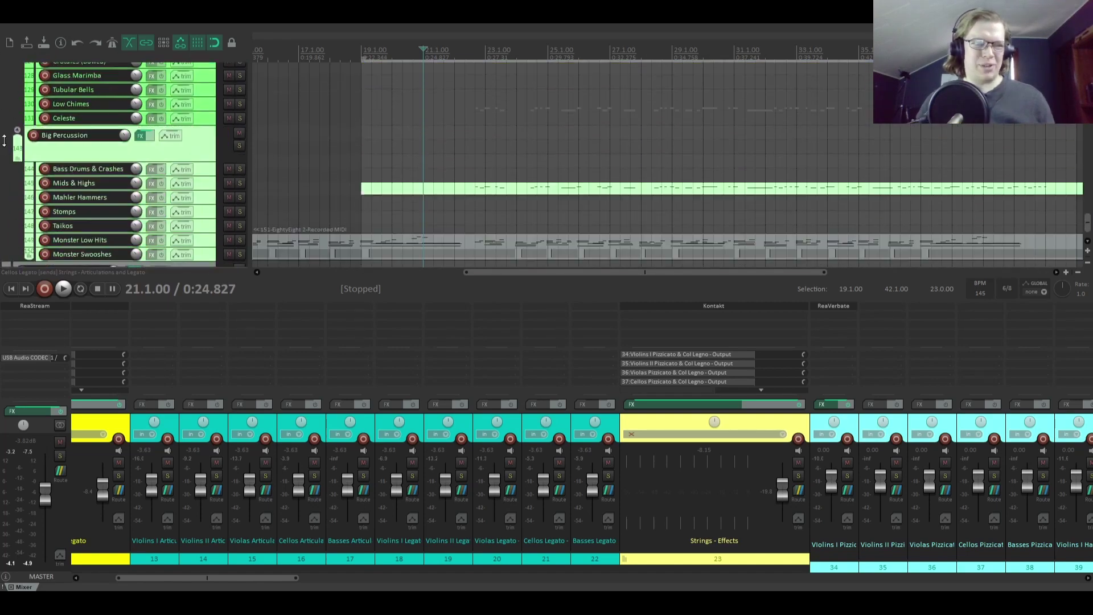
scroll(4, 140, "up", 20)
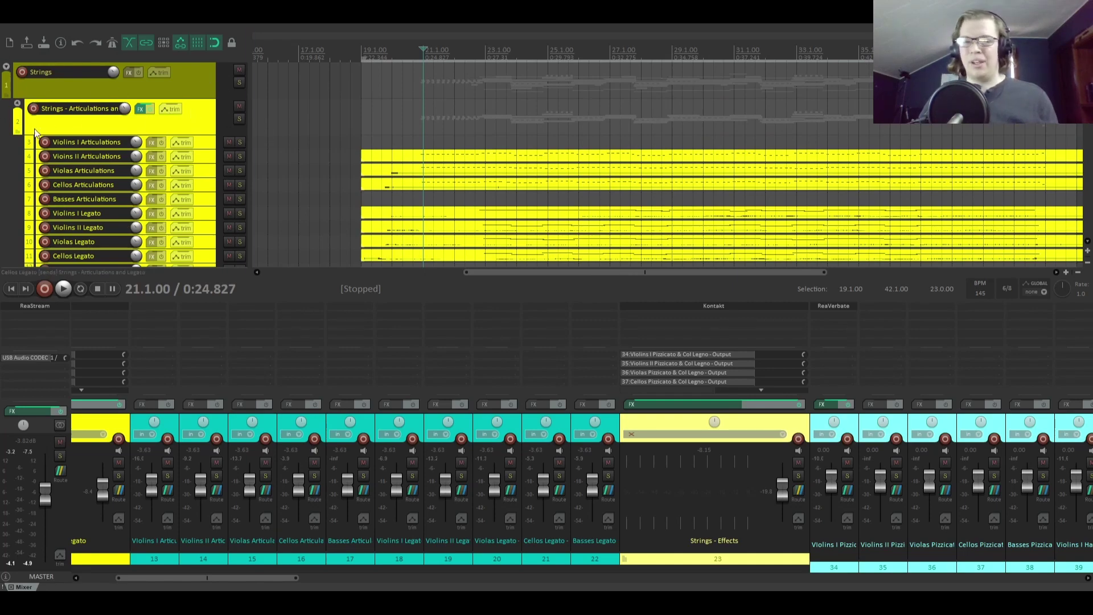
scroll(2, 149, "down", 3)
scroll(3, 152, "up", 3)
scroll(3, 152, "down", 1)
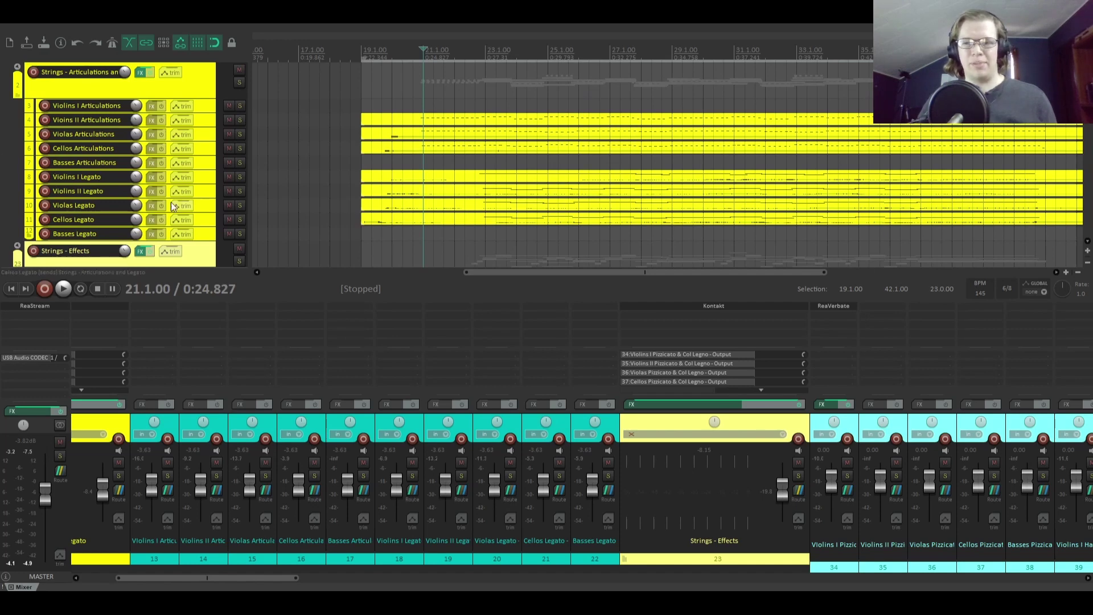
left_click_drag(524, 274, 516, 272)
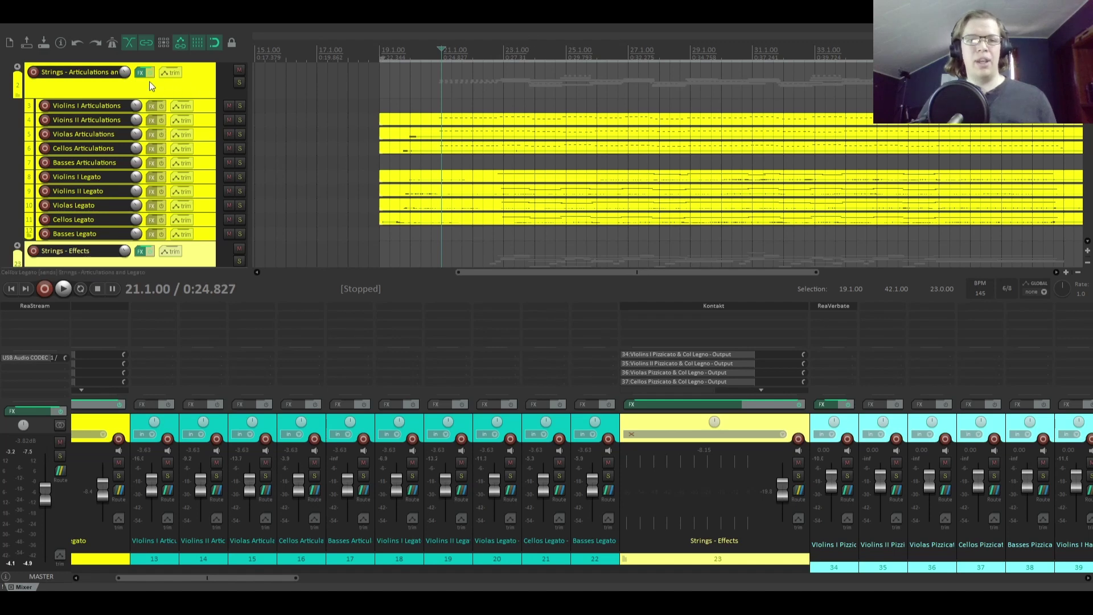
scroll(44, 111, "up", 1)
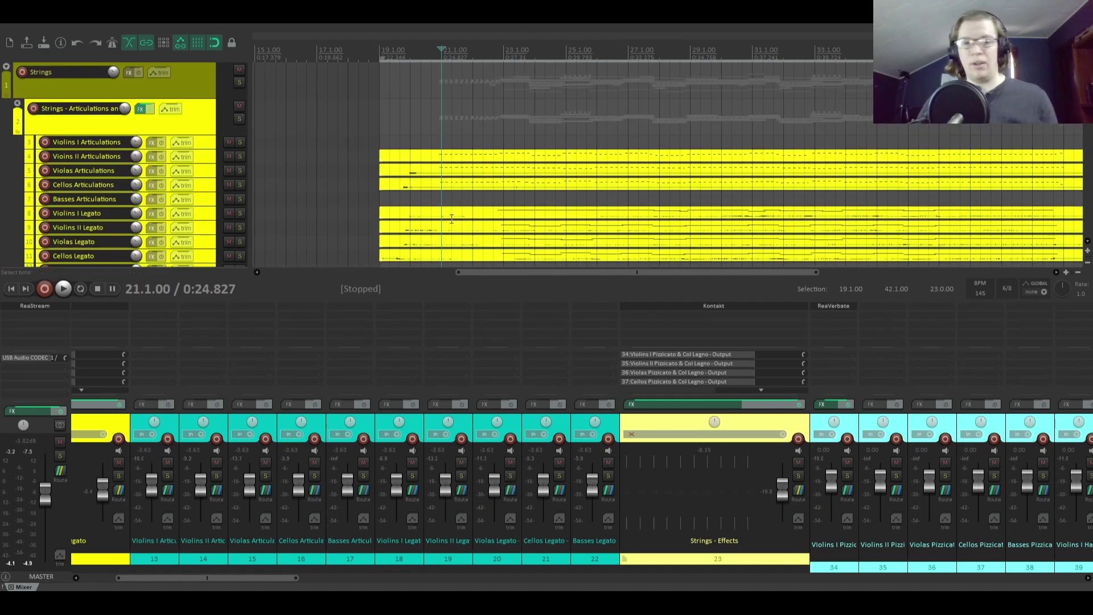
Step: Select the Strings - Articulations and Legato folder track and bring its recorded passage from 19.1.00 onward fully into view
left_click(204, 122)
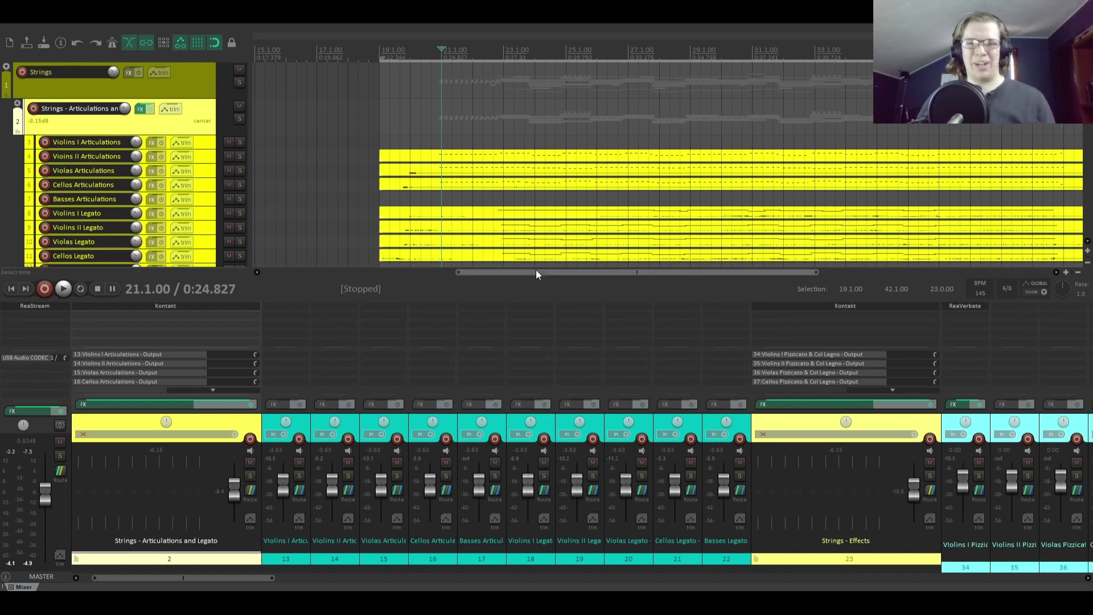
scroll(535, 269, "left", 2)
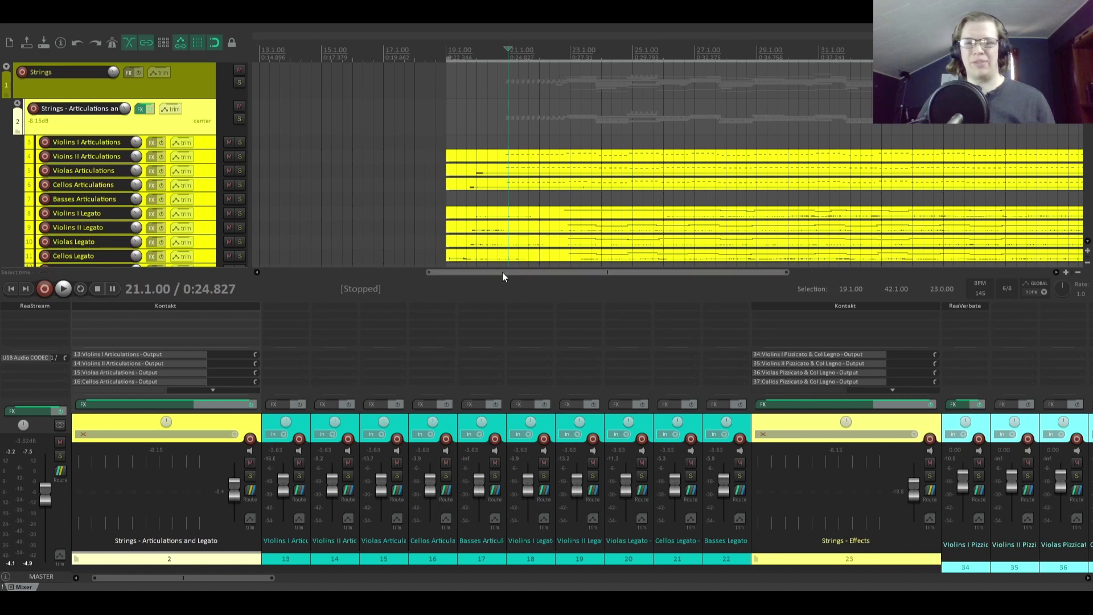
mouse_move(495, 271)
left_mouse_down()
mouse_move(715, 272)
mouse_move(479, 271)
left_mouse_up()
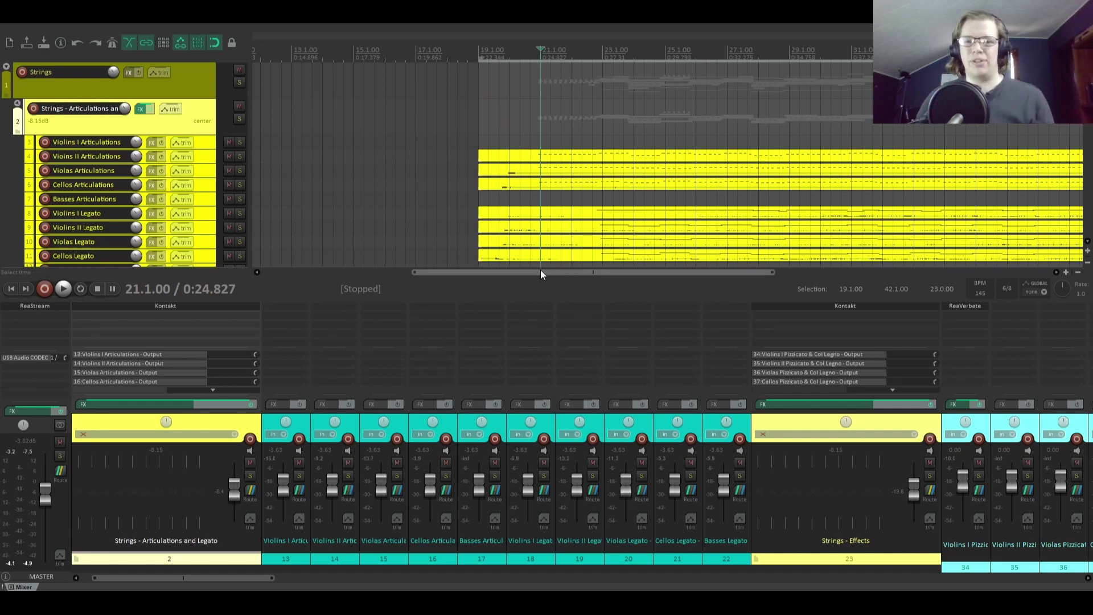
left_click_drag(541, 273, 582, 279)
left_click_drag(594, 278, 624, 278)
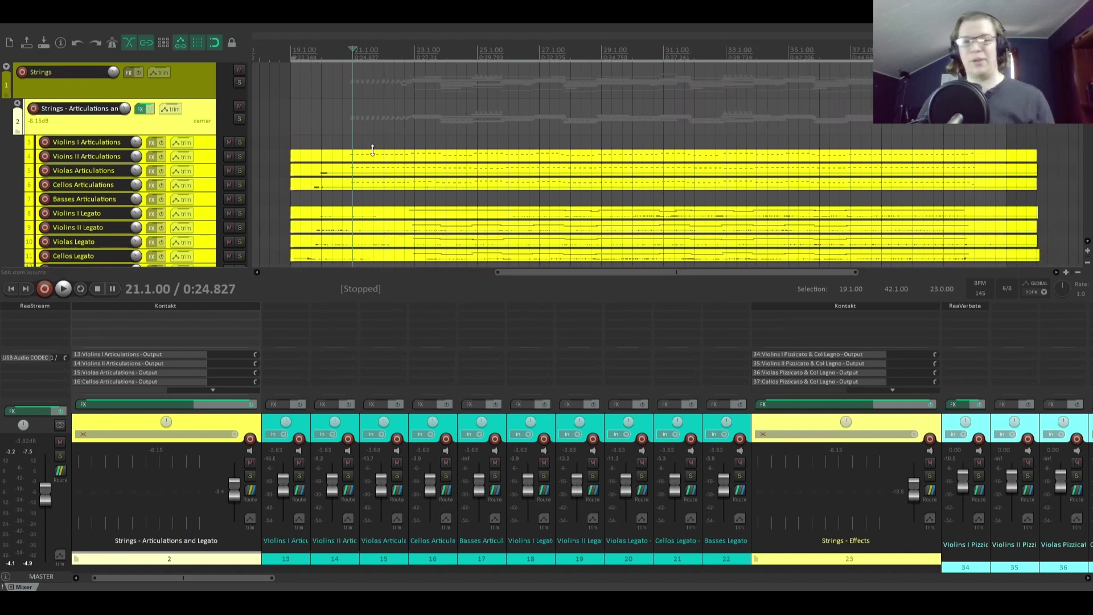